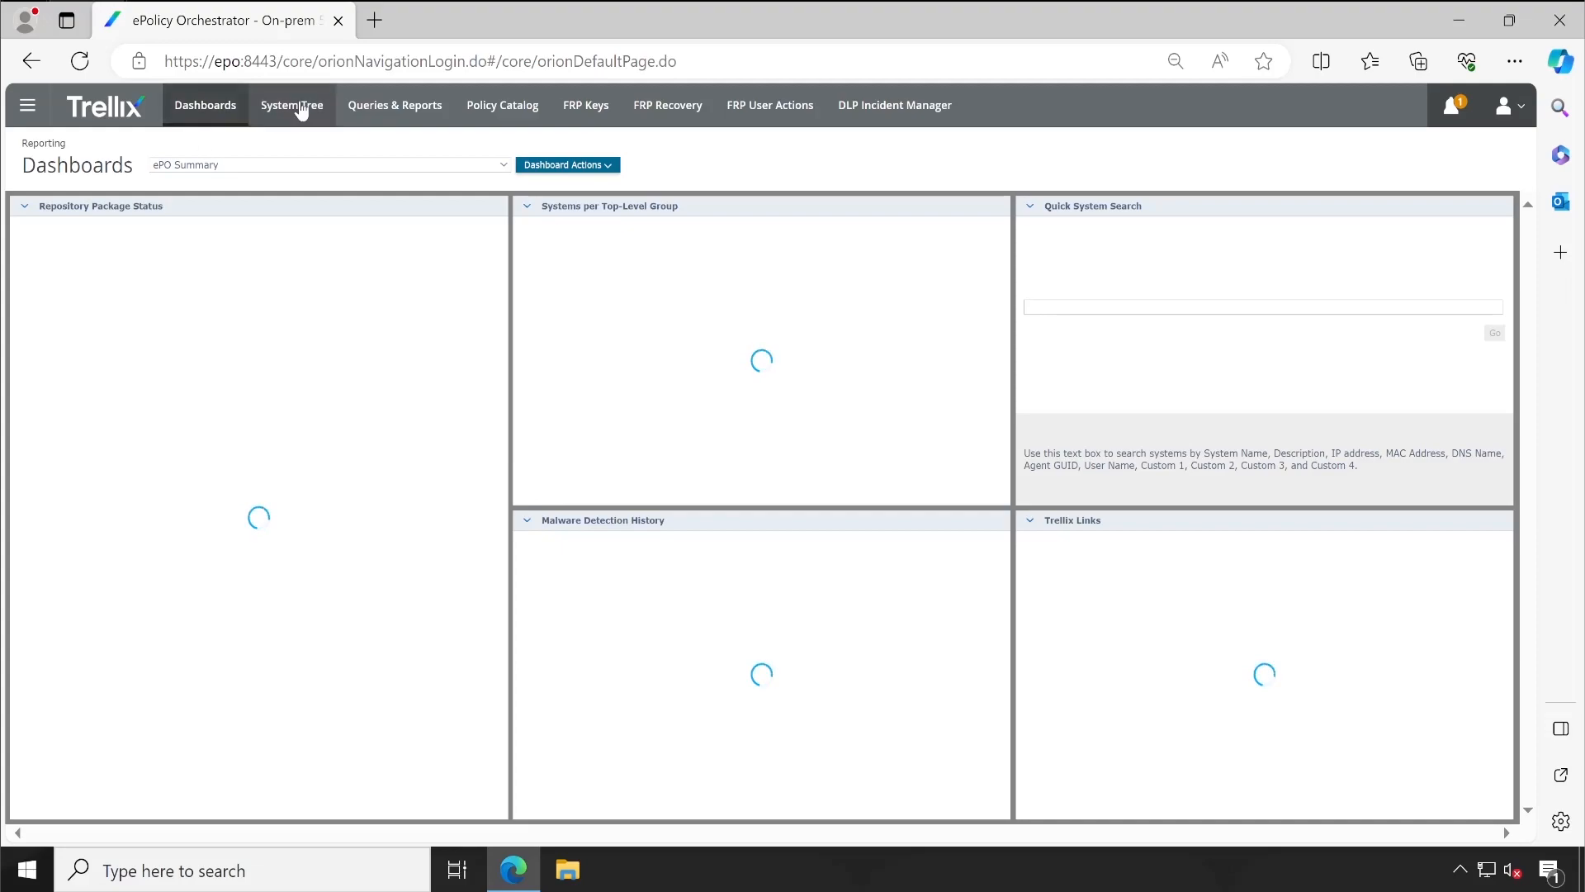
Examine the products reported for system T1 in the Workstations group, and the client tasks assigned to that group
{"action": "left_click", "coordinate": [301, 110]}
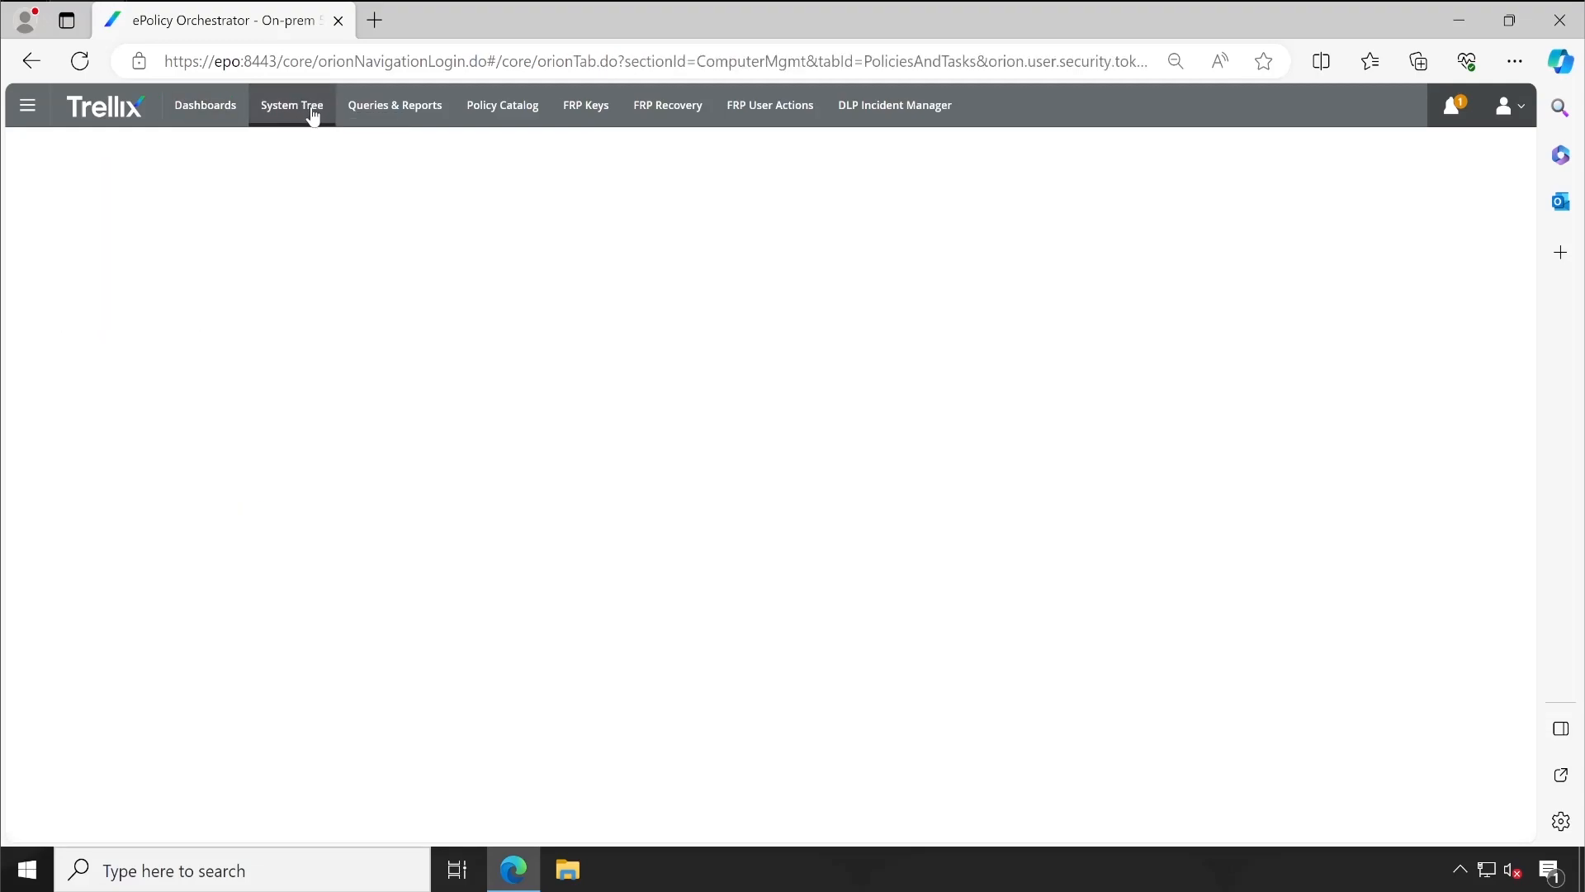
{"action": "left_click", "coordinate": [92, 247]}
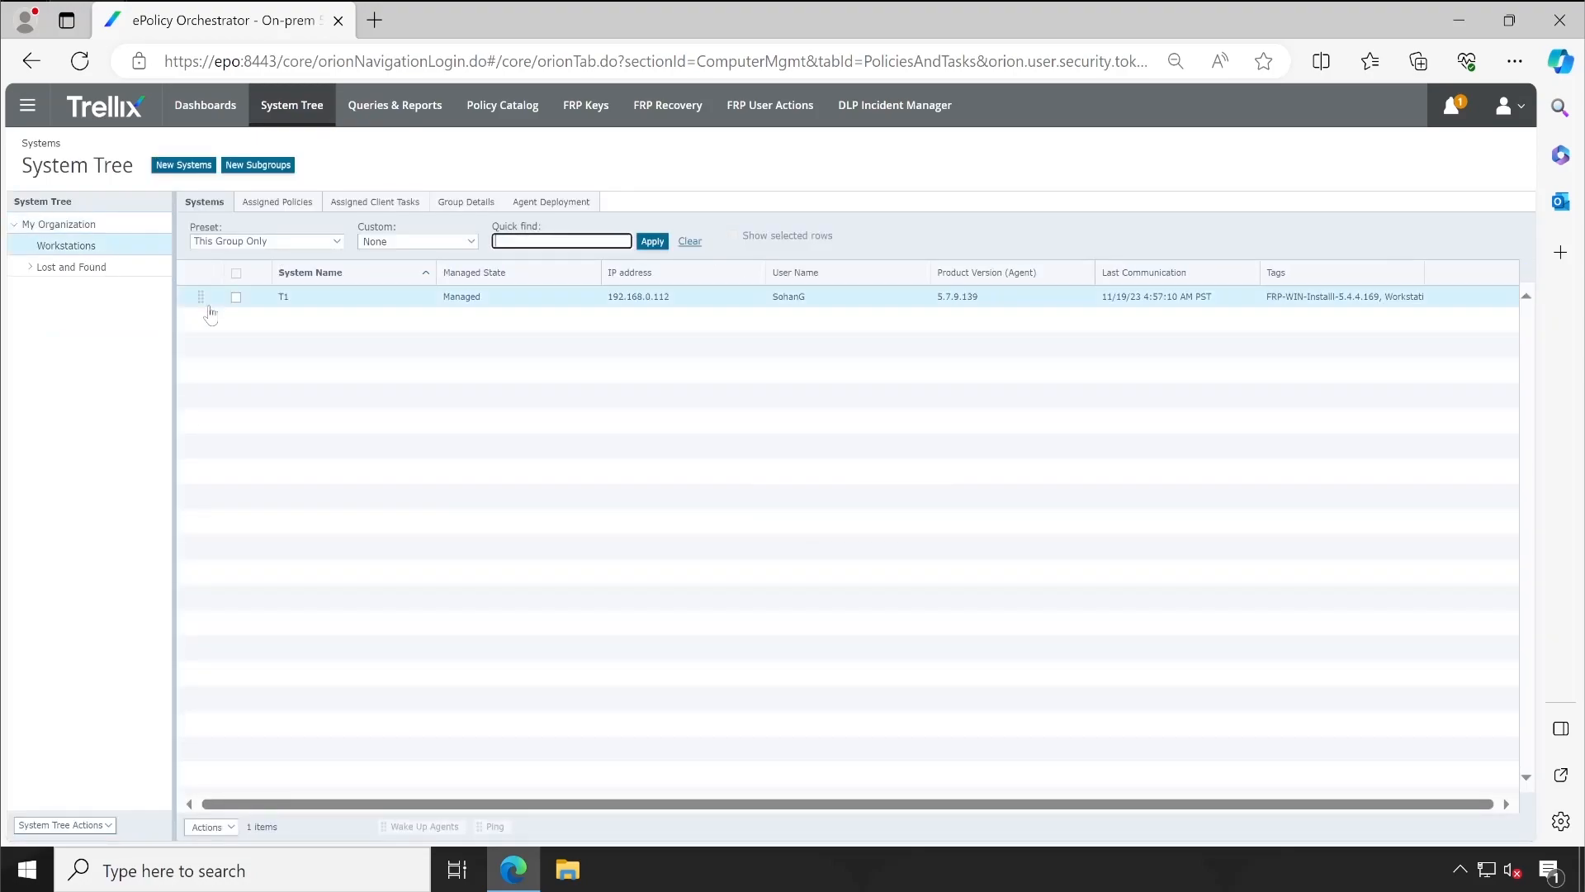
{"action": "left_click", "coordinate": [282, 299]}
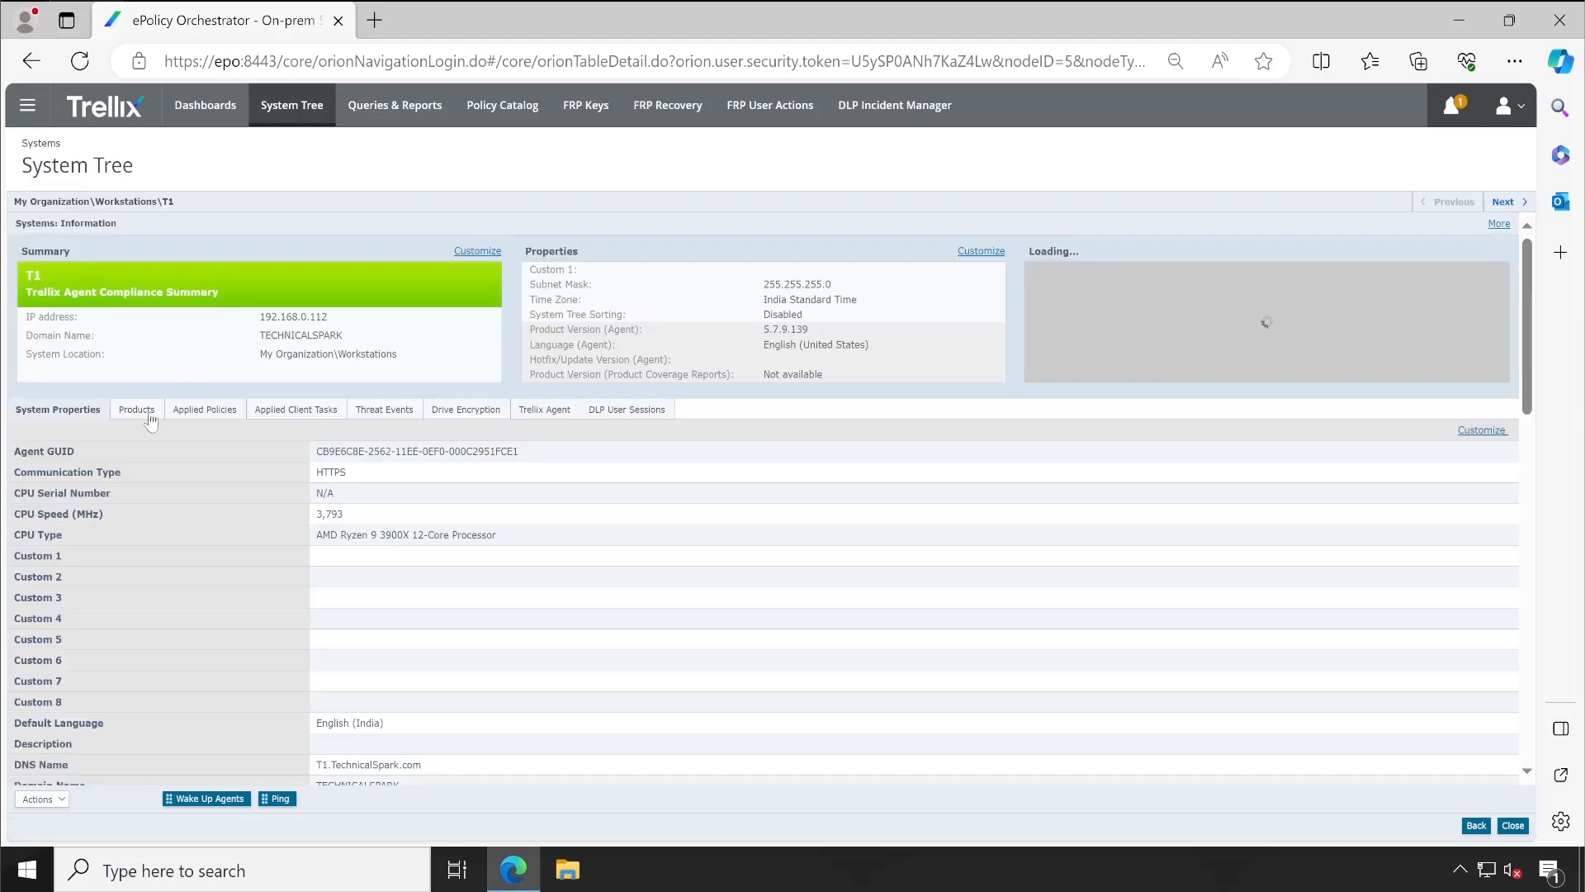
{"action": "left_click", "coordinate": [149, 417]}
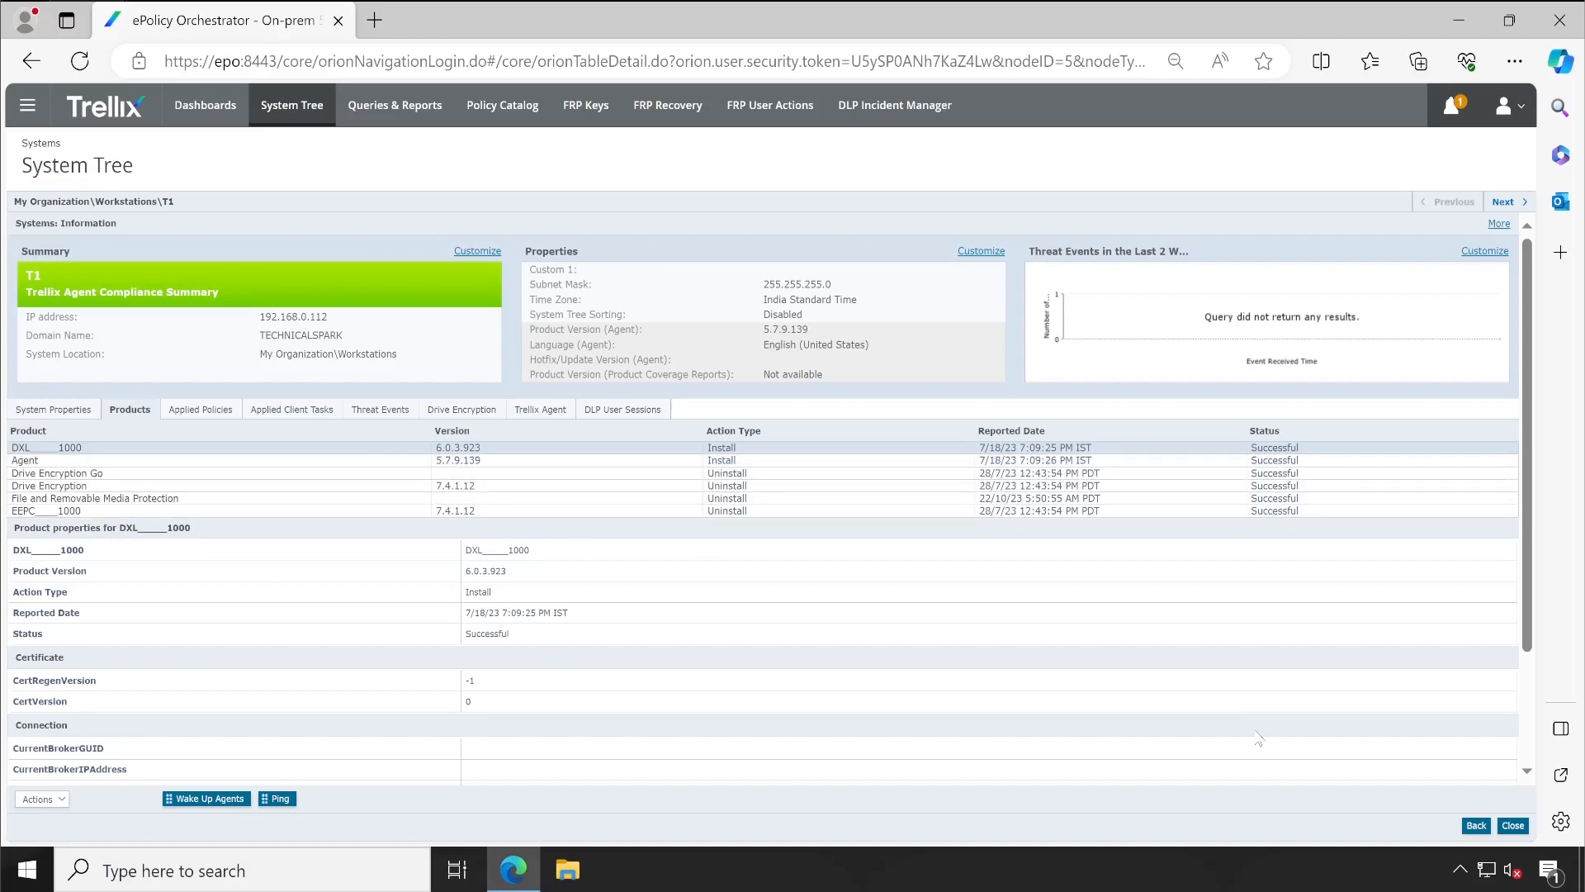
{"action": "left_click", "coordinate": [1513, 826]}
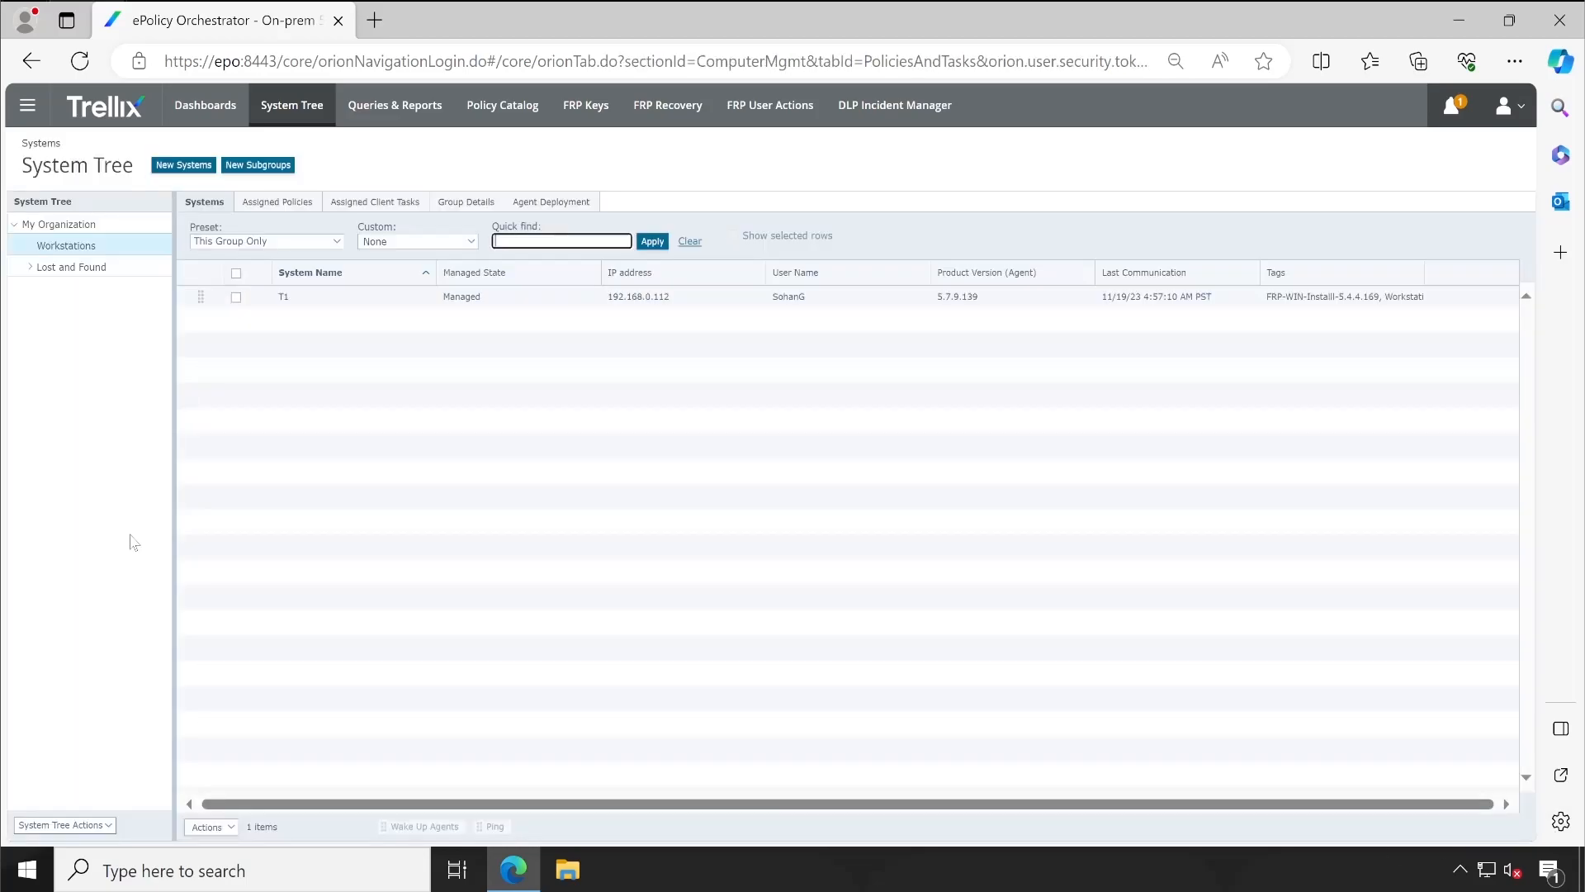
{"action": "left_click", "coordinate": [380, 205]}
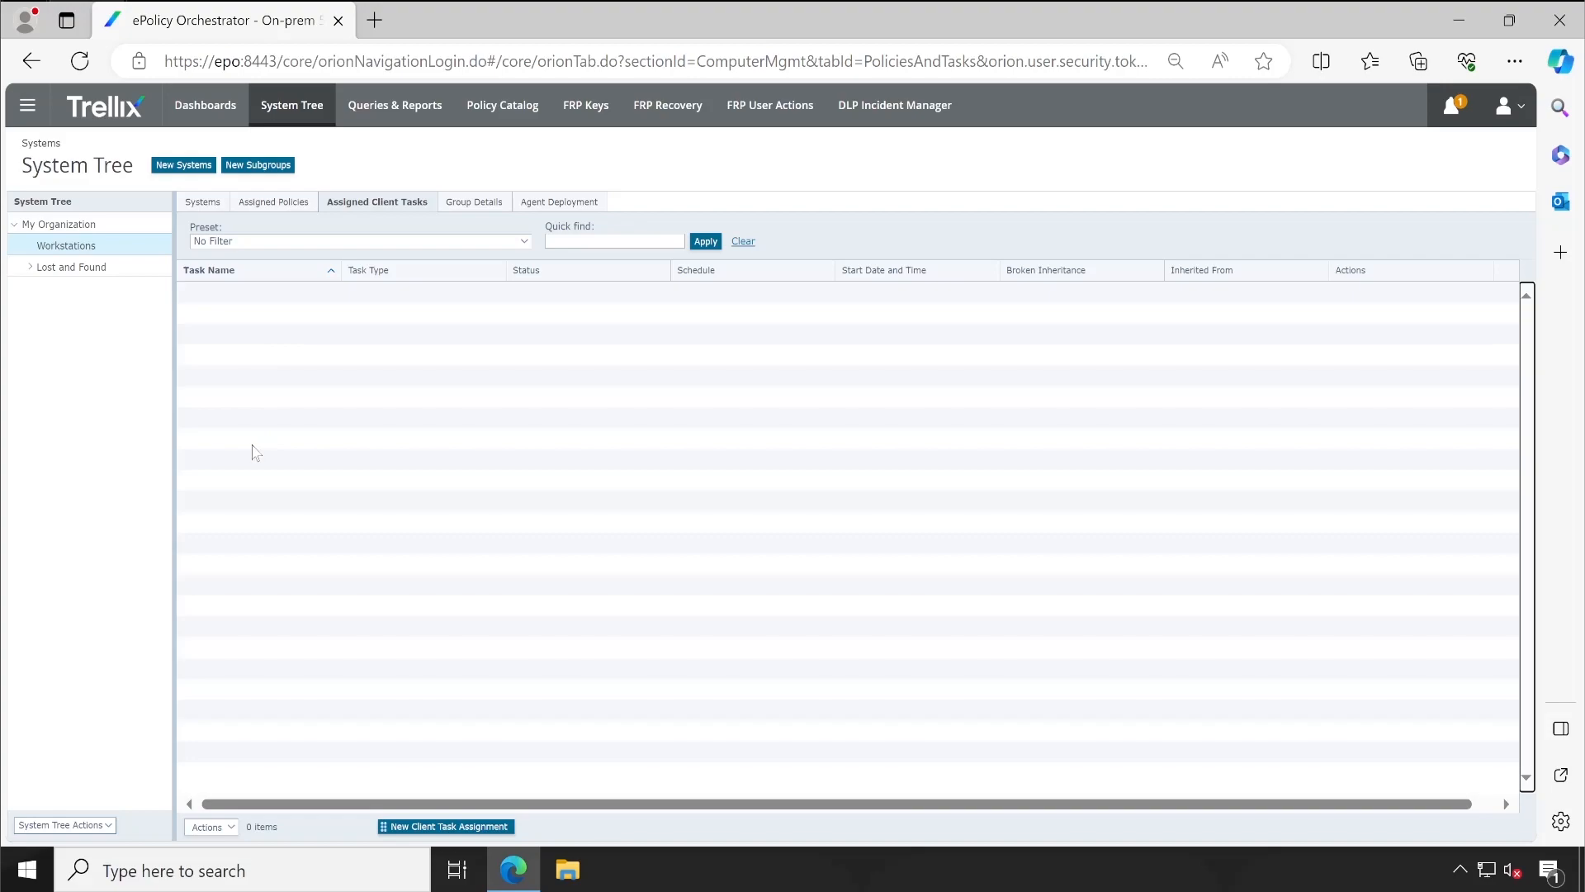
Open the Client Task Catalog and show the Product Deployment tasks under Trellix Agent
{"action": "left_click", "coordinate": [27, 105]}
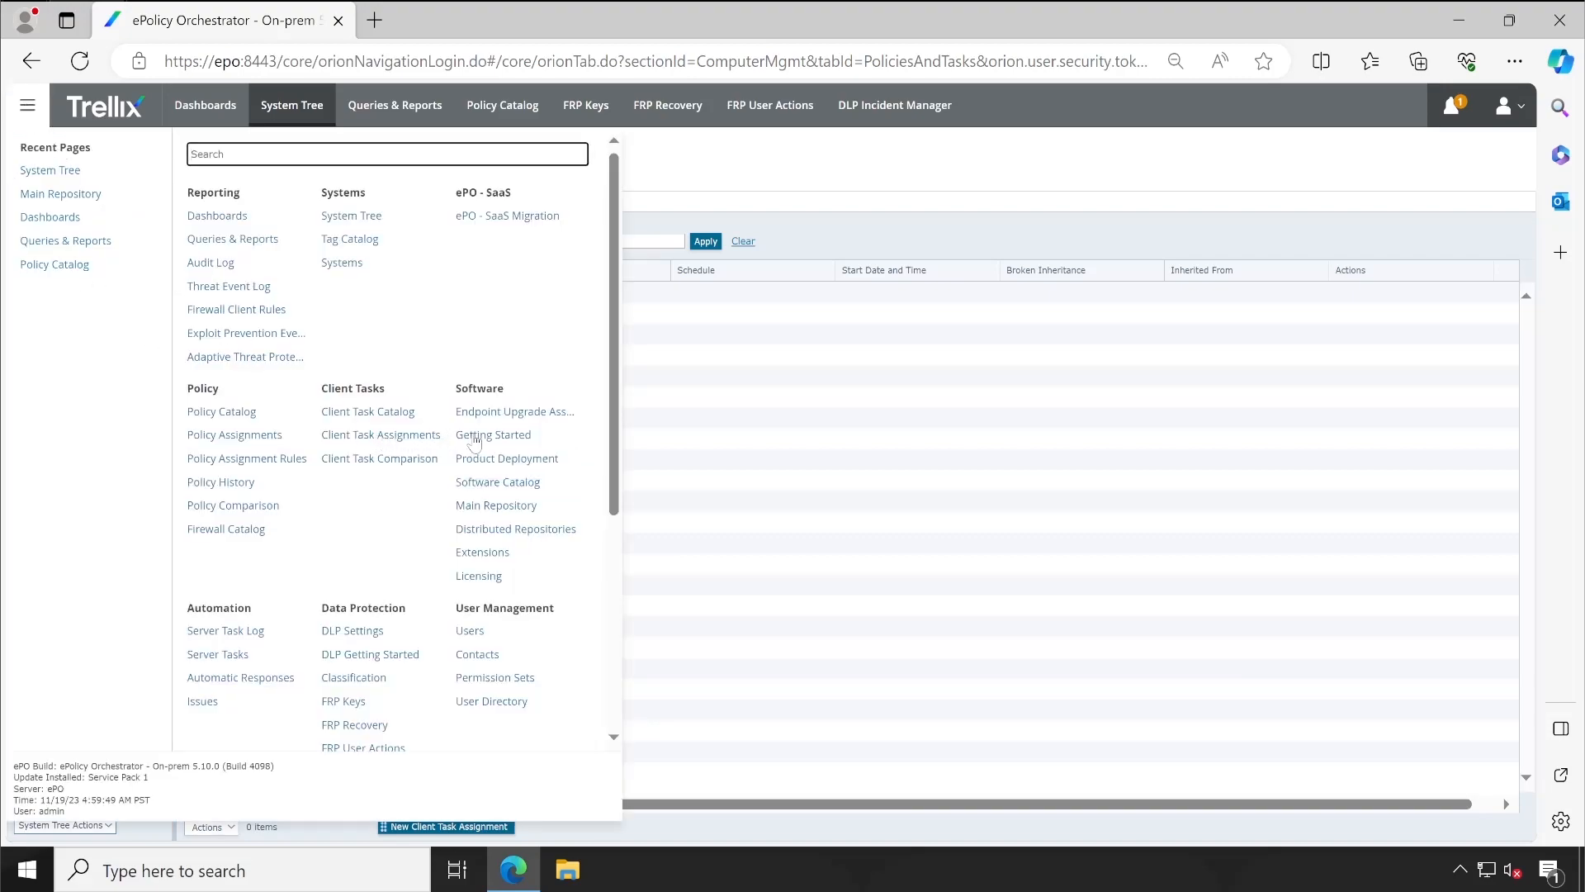
{"action": "left_click", "coordinate": [334, 413]}
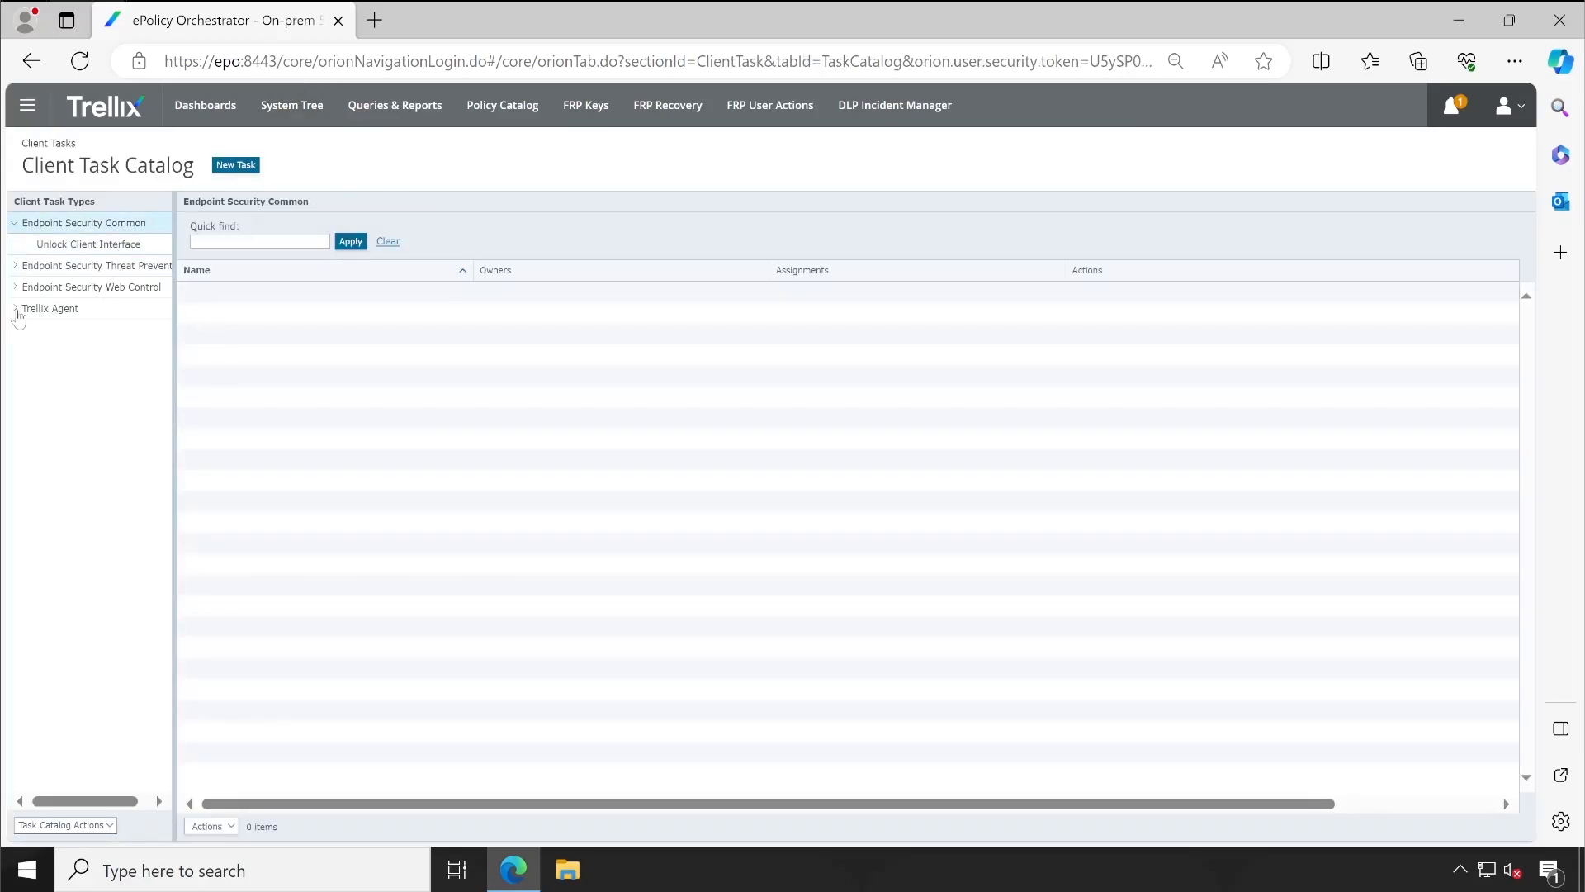
{"action": "left_click", "coordinate": [16, 312]}
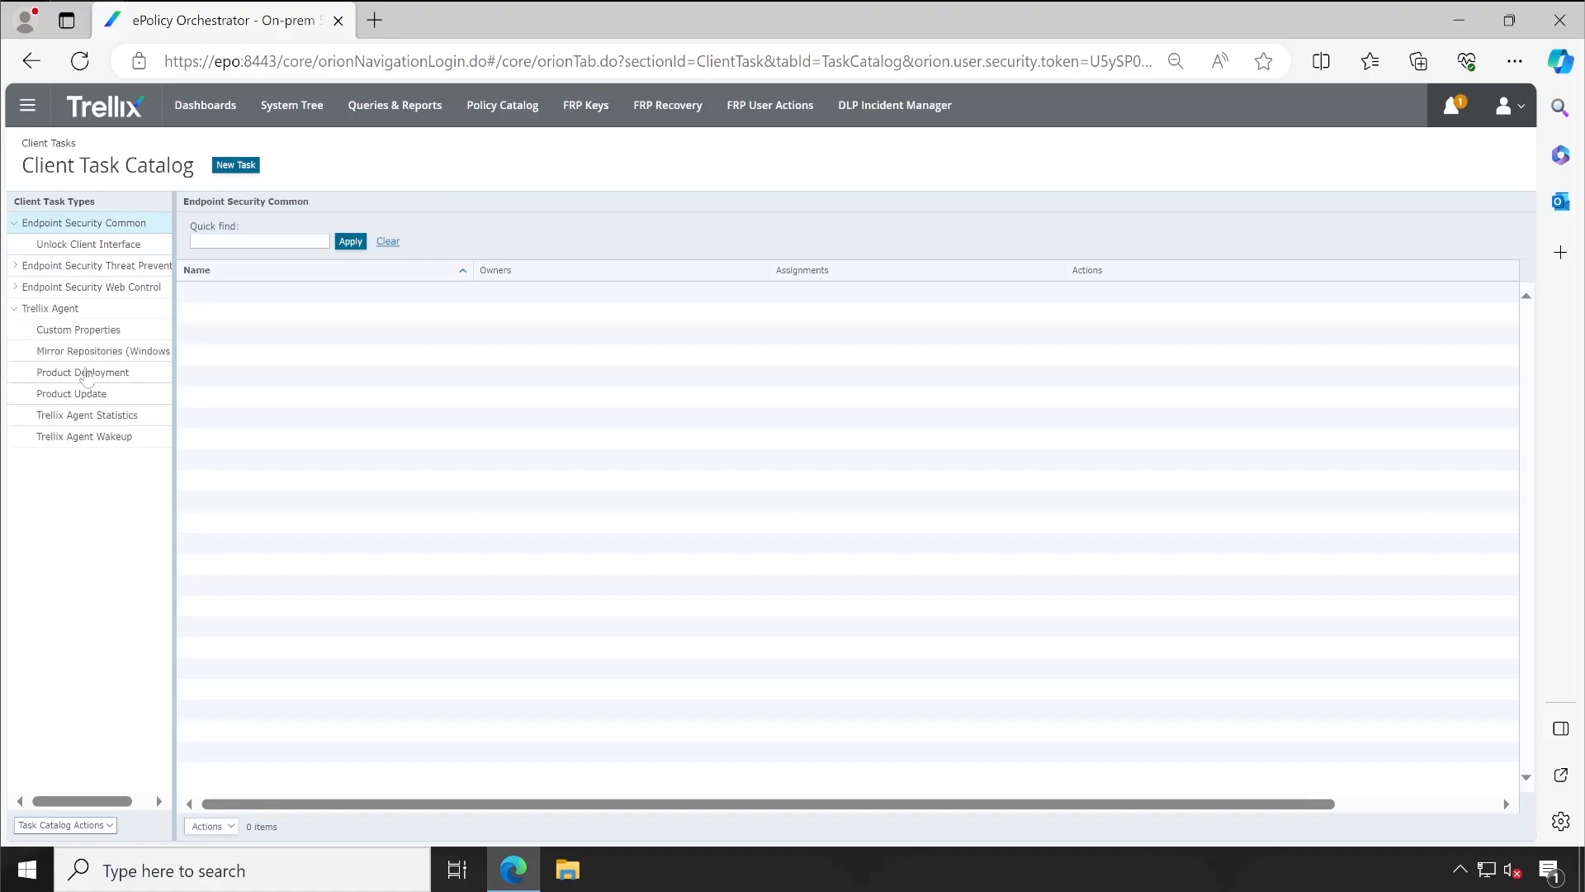
{"action": "left_click", "coordinate": [85, 373]}
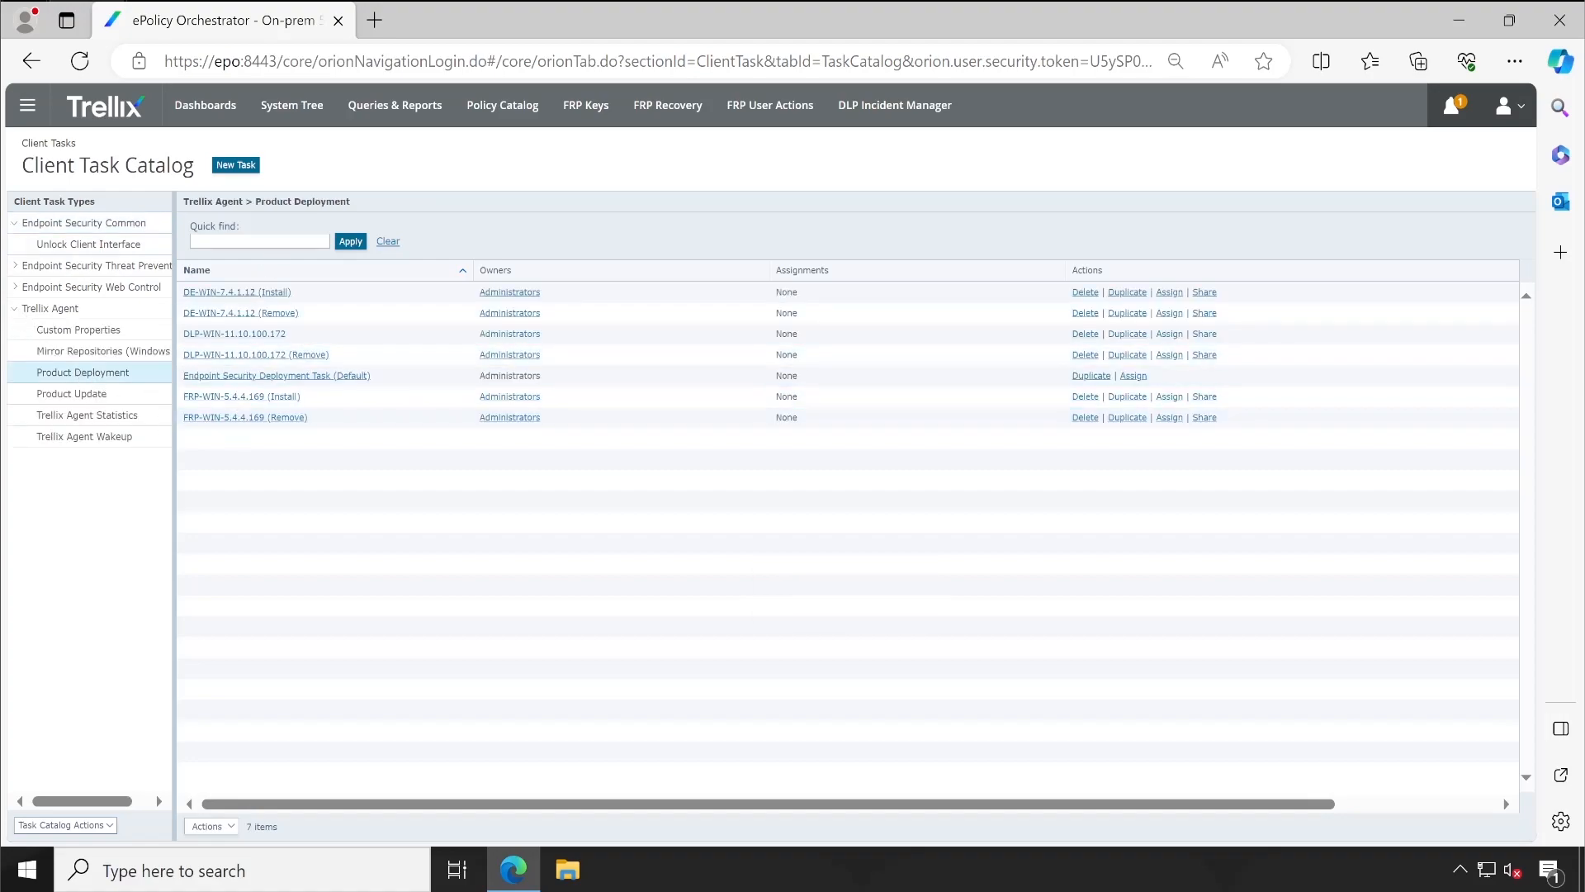
Create a Product Deployment task, reusing the DE-WIN-7.4.1.12 (Install) name with its prefix changed to ENS
{"action": "left_click_drag", "start_coordinate": [291, 292], "coordinate": [195, 292]}
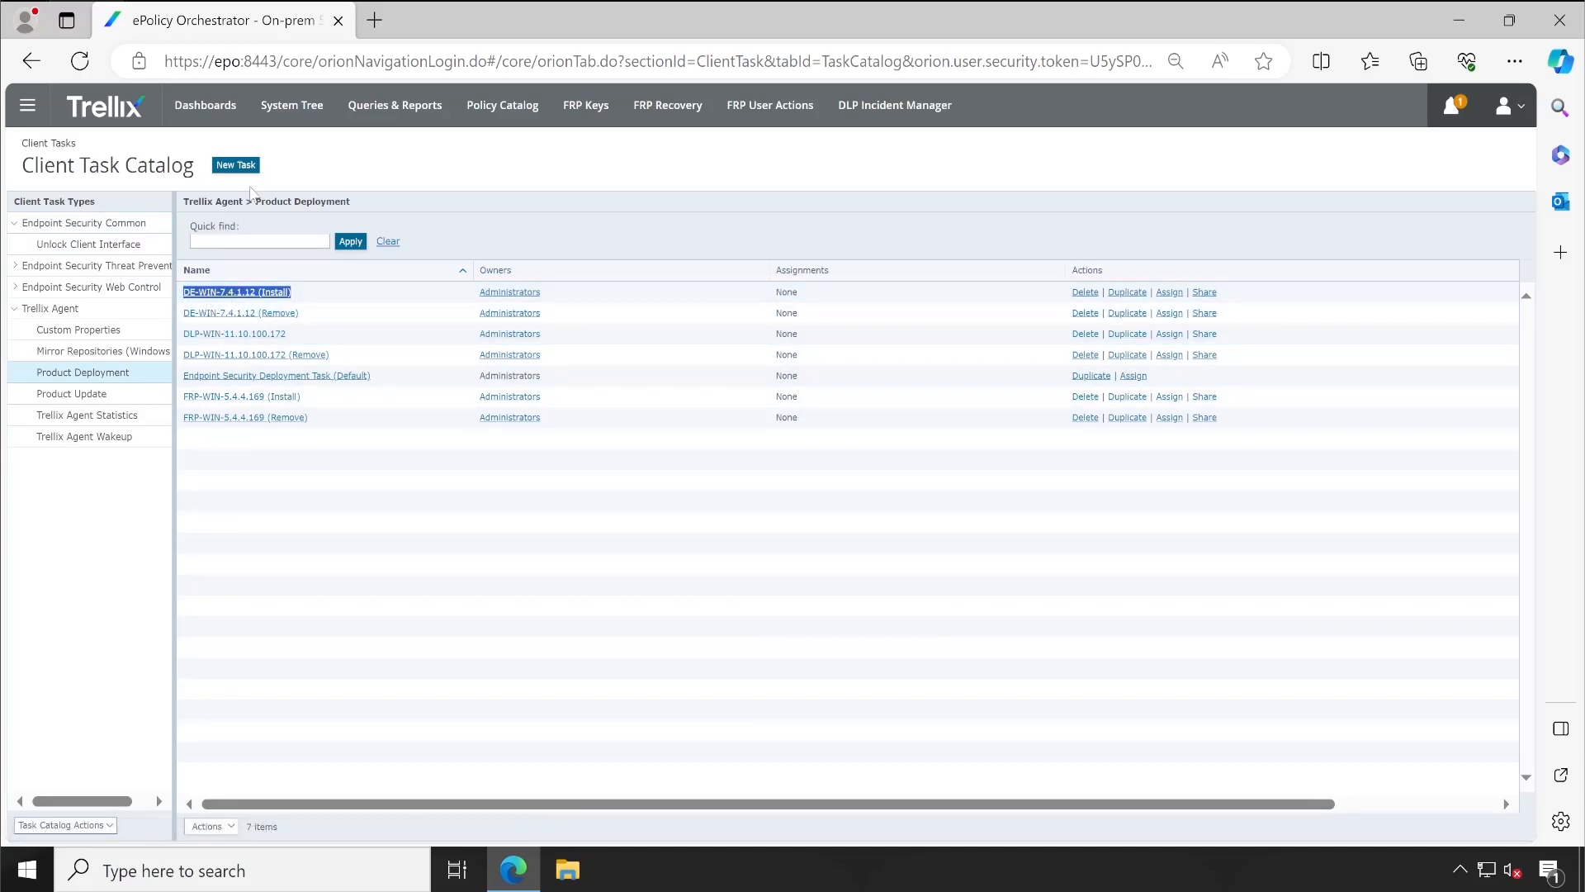
{"action": "left_click", "coordinate": [237, 166]}
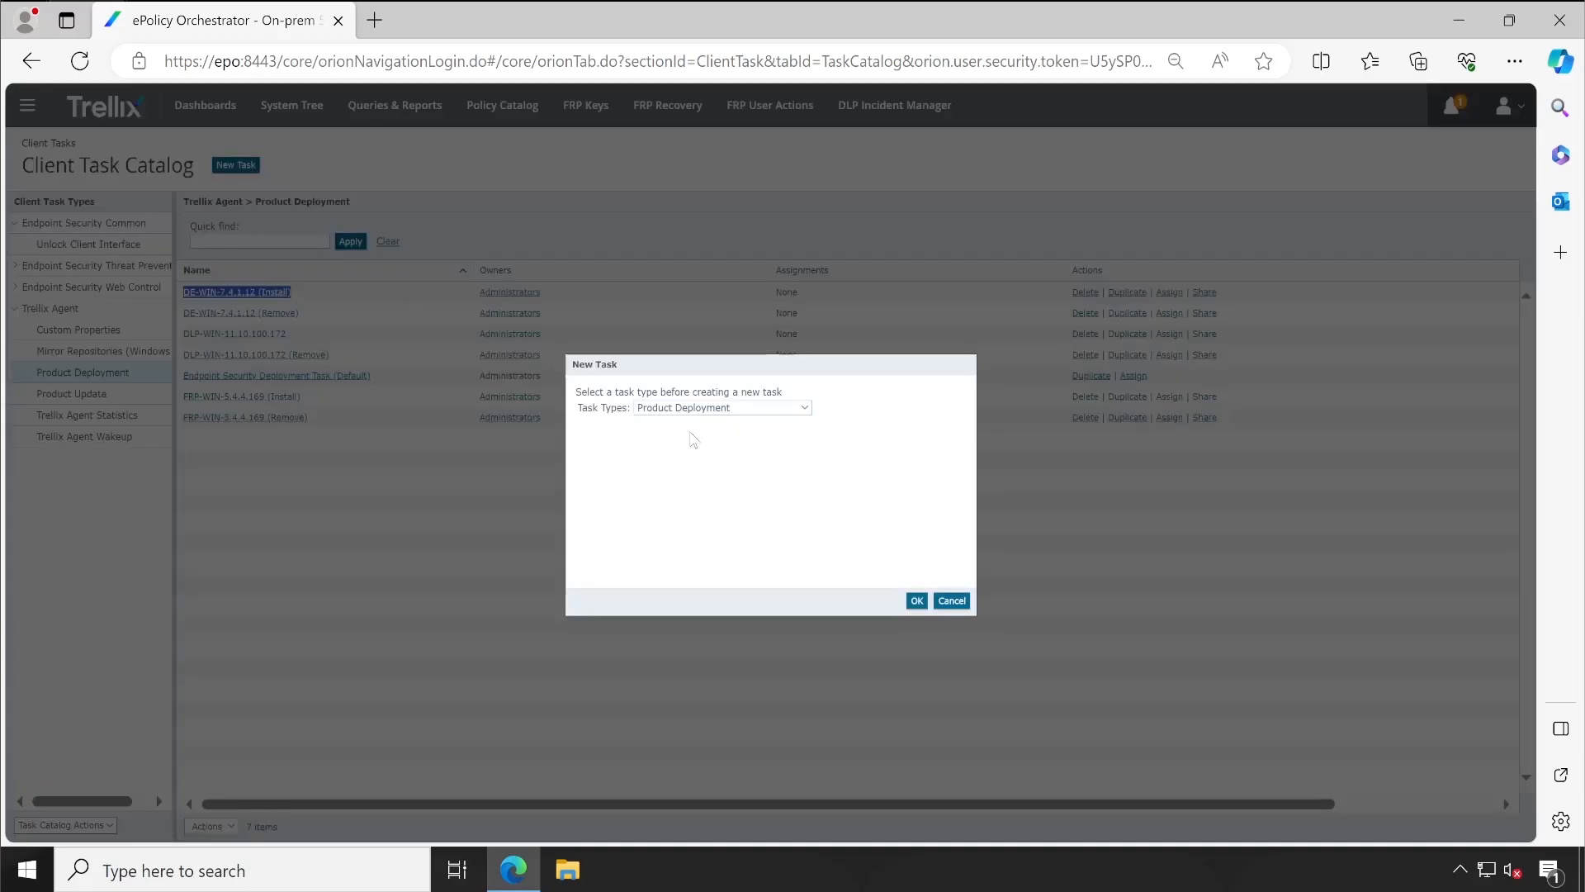
{"action": "left_click", "coordinate": [917, 602]}
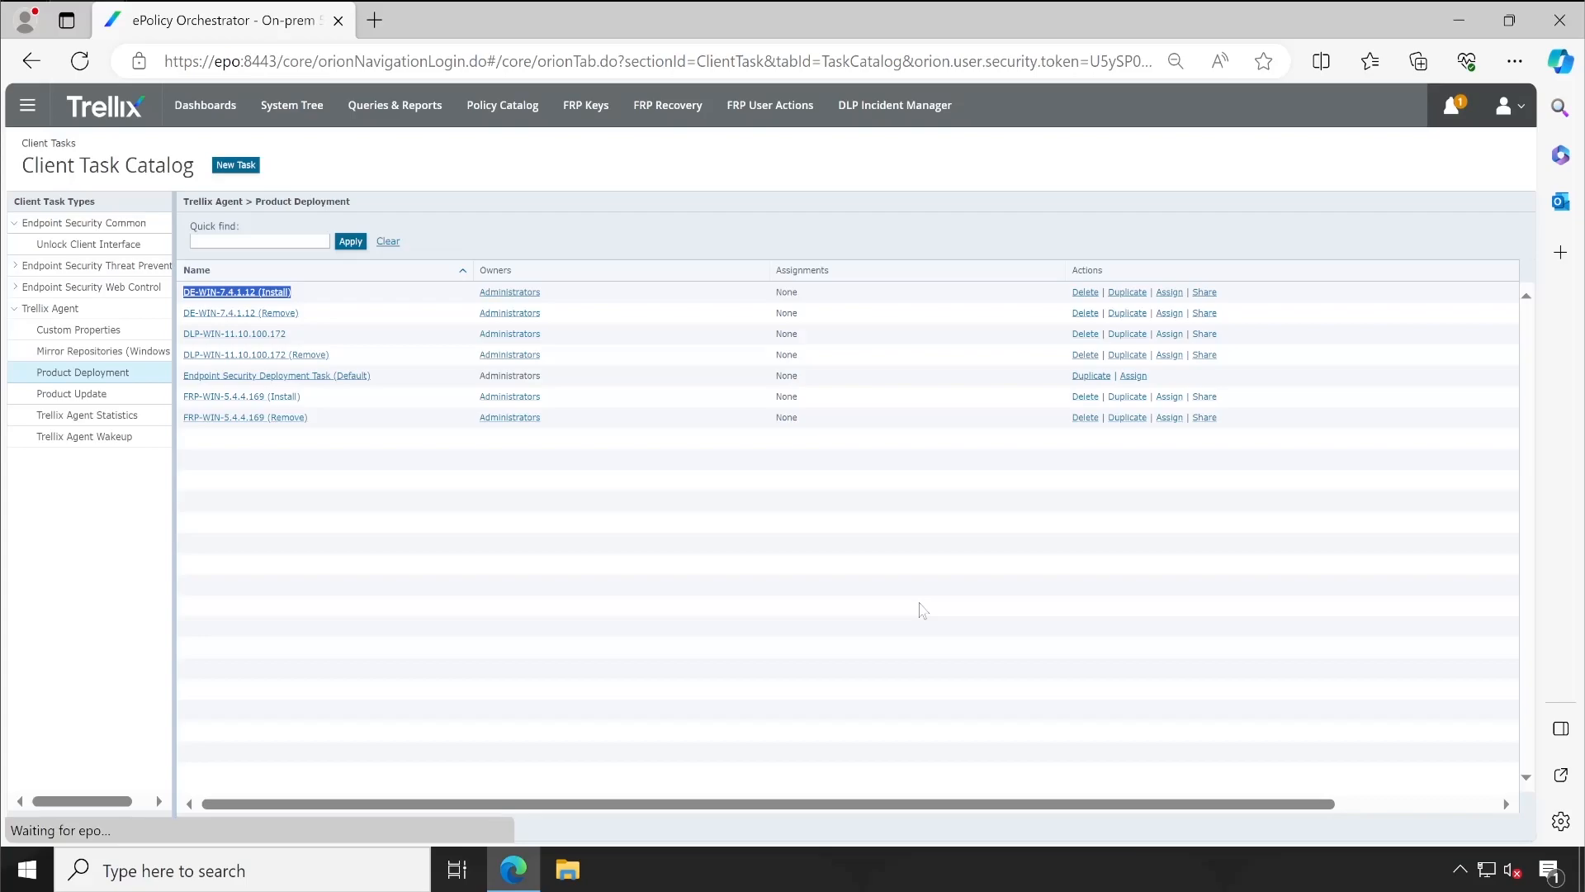
{"action": "key", "text": "ctrl+a"}
{"action": "type", "text": "DE-WIN-7.4.1.12 (Install)"}
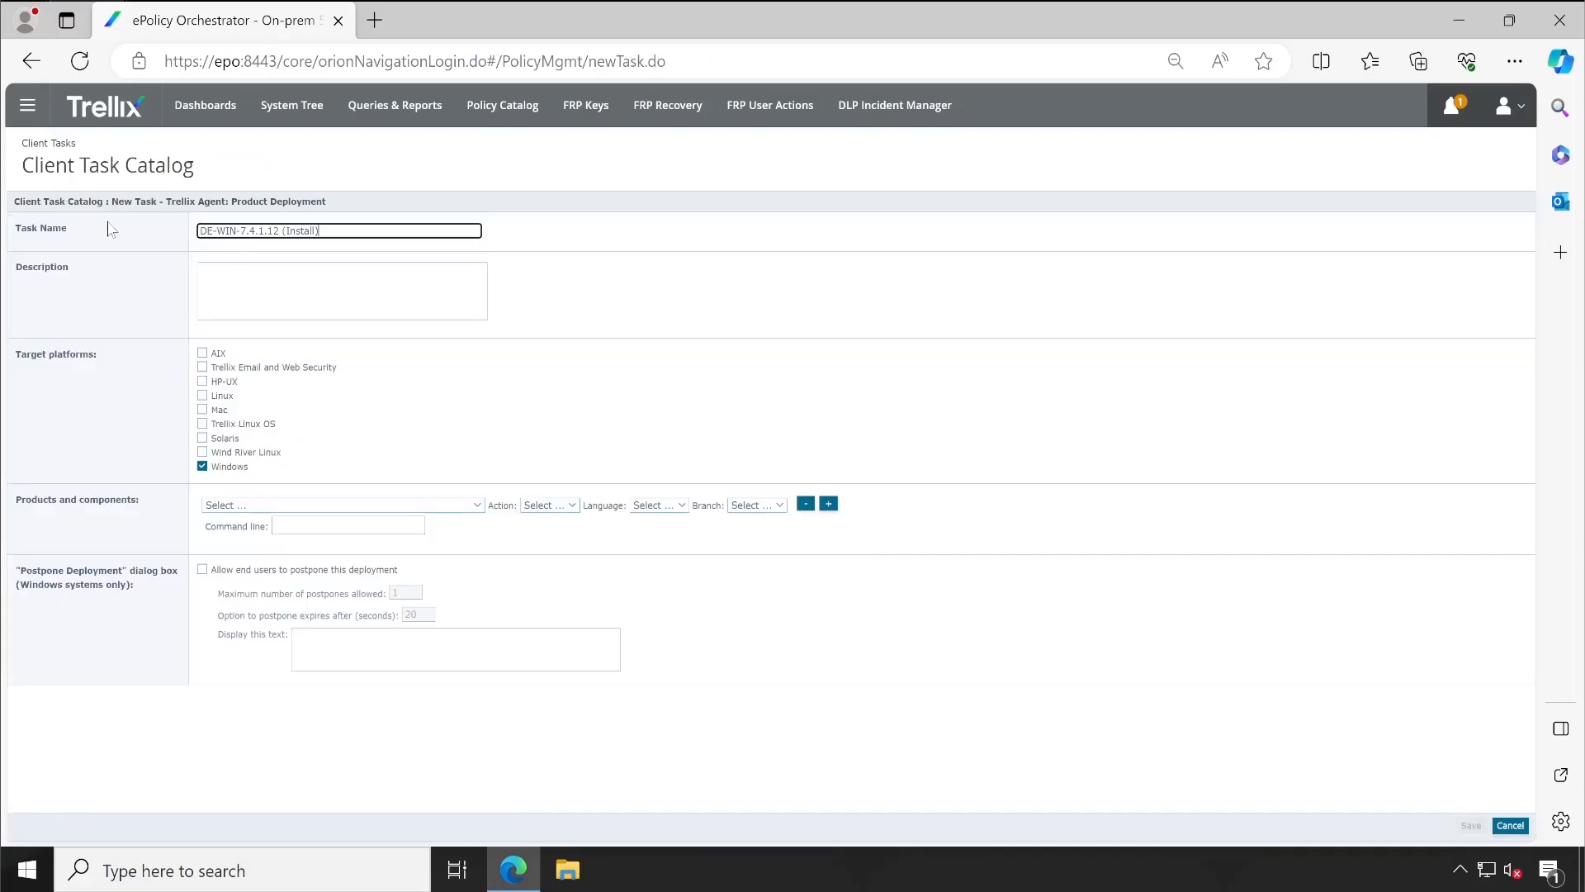
{"action": "left_click_drag", "start_coordinate": [214, 231], "coordinate": [187, 235]}
{"action": "type", "text": "ENS"}
Set Endpoint Security Platform 10.7.0.6149 as the first component and rename the task ENS-WIN-10.7.X (Install)
{"action": "left_click", "coordinate": [301, 507]}
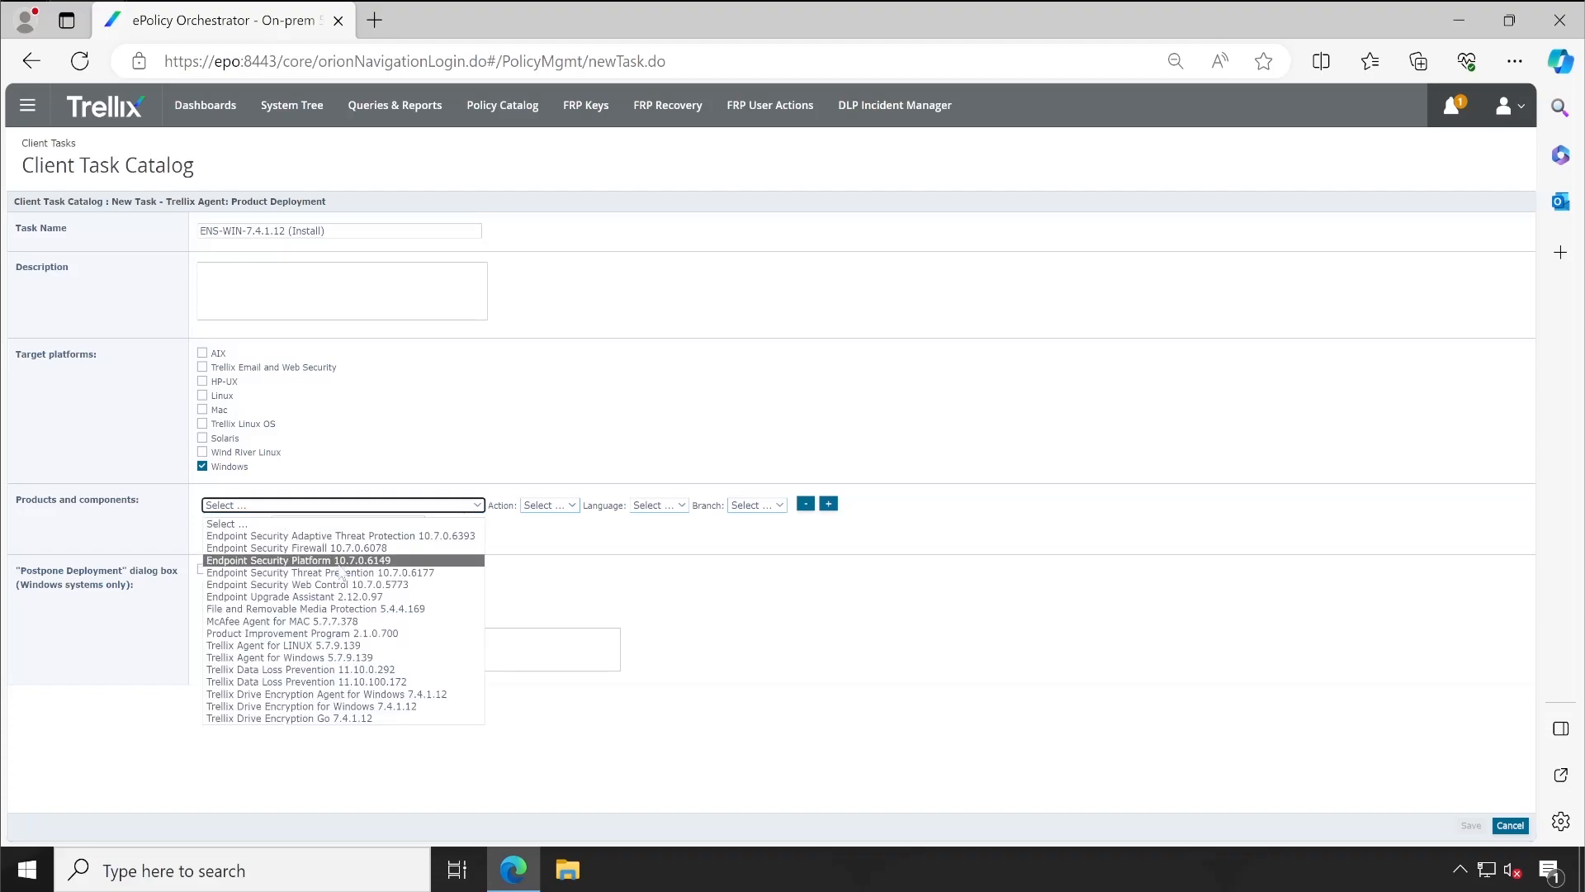
{"action": "left_click", "coordinate": [341, 568]}
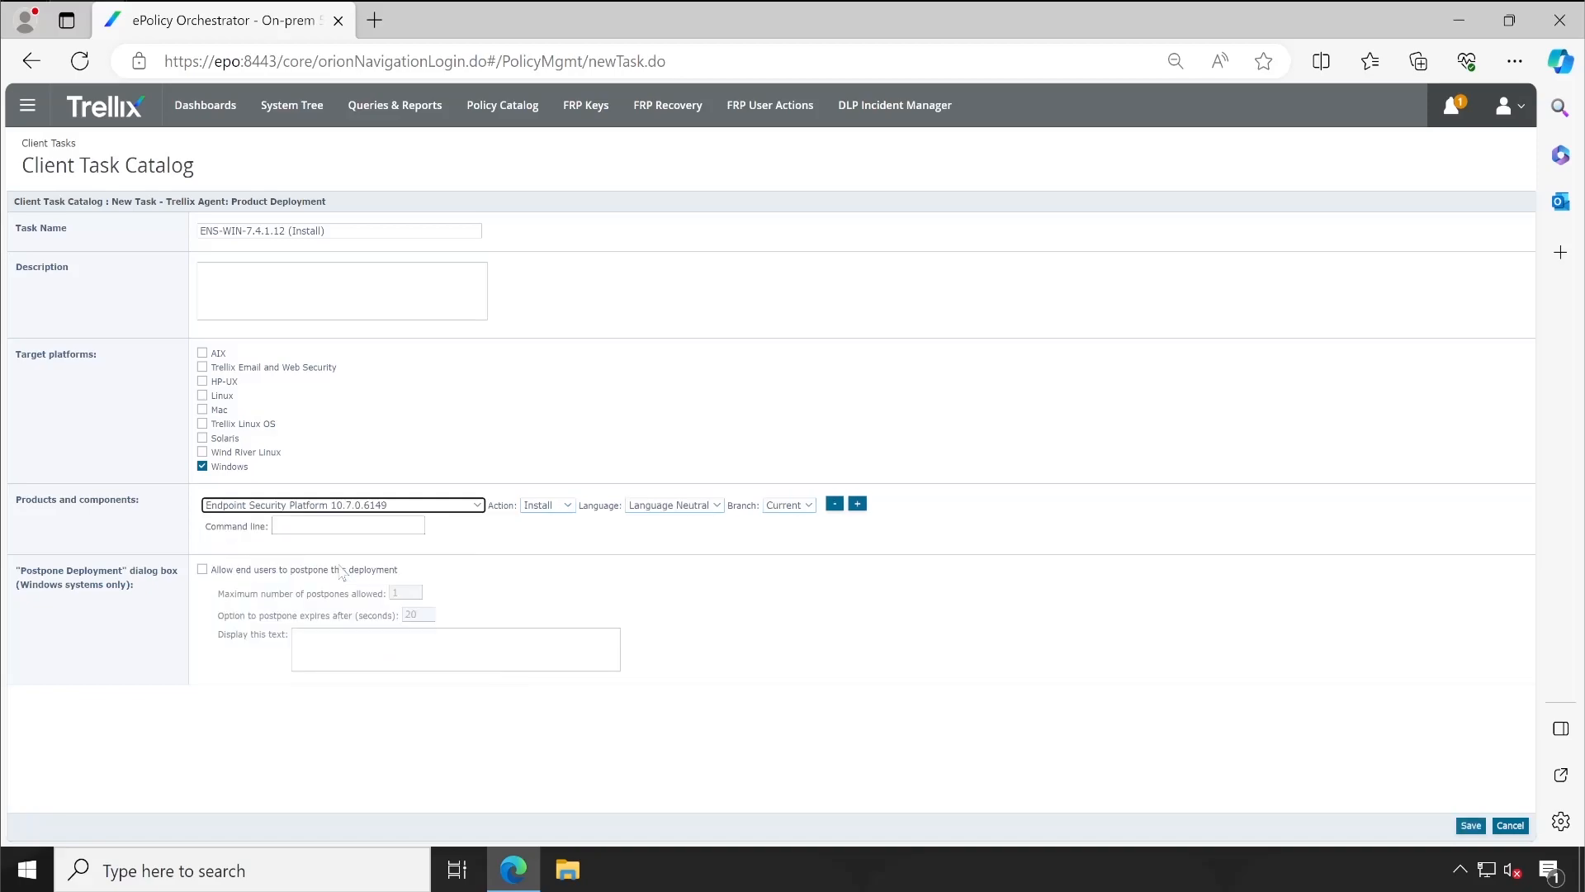
{"action": "left_click", "coordinate": [292, 252]}
{"action": "left_click", "coordinate": [252, 232]}
{"action": "key", "text": "BackSpace"}
{"action": "type", "text": "10.7."}
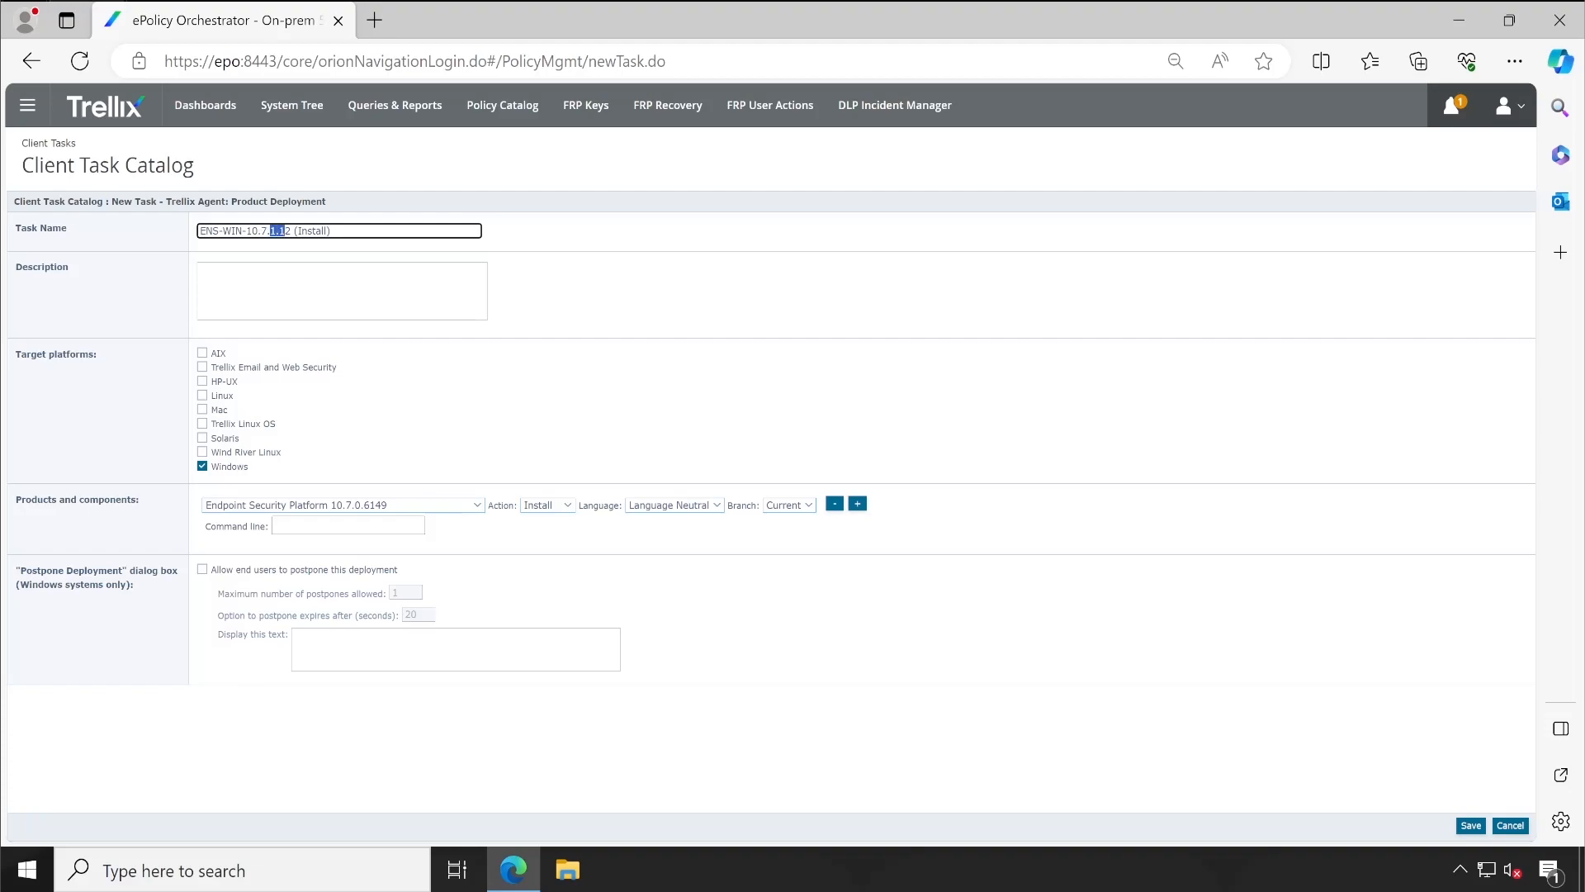
{"action": "type", "text": "X"}
Add Endpoint Security Threat Prevention 10.7.0.6177 and Endpoint Security Web Control 10.7.0.5773 as further components of the task
{"action": "left_click", "coordinate": [858, 504]}
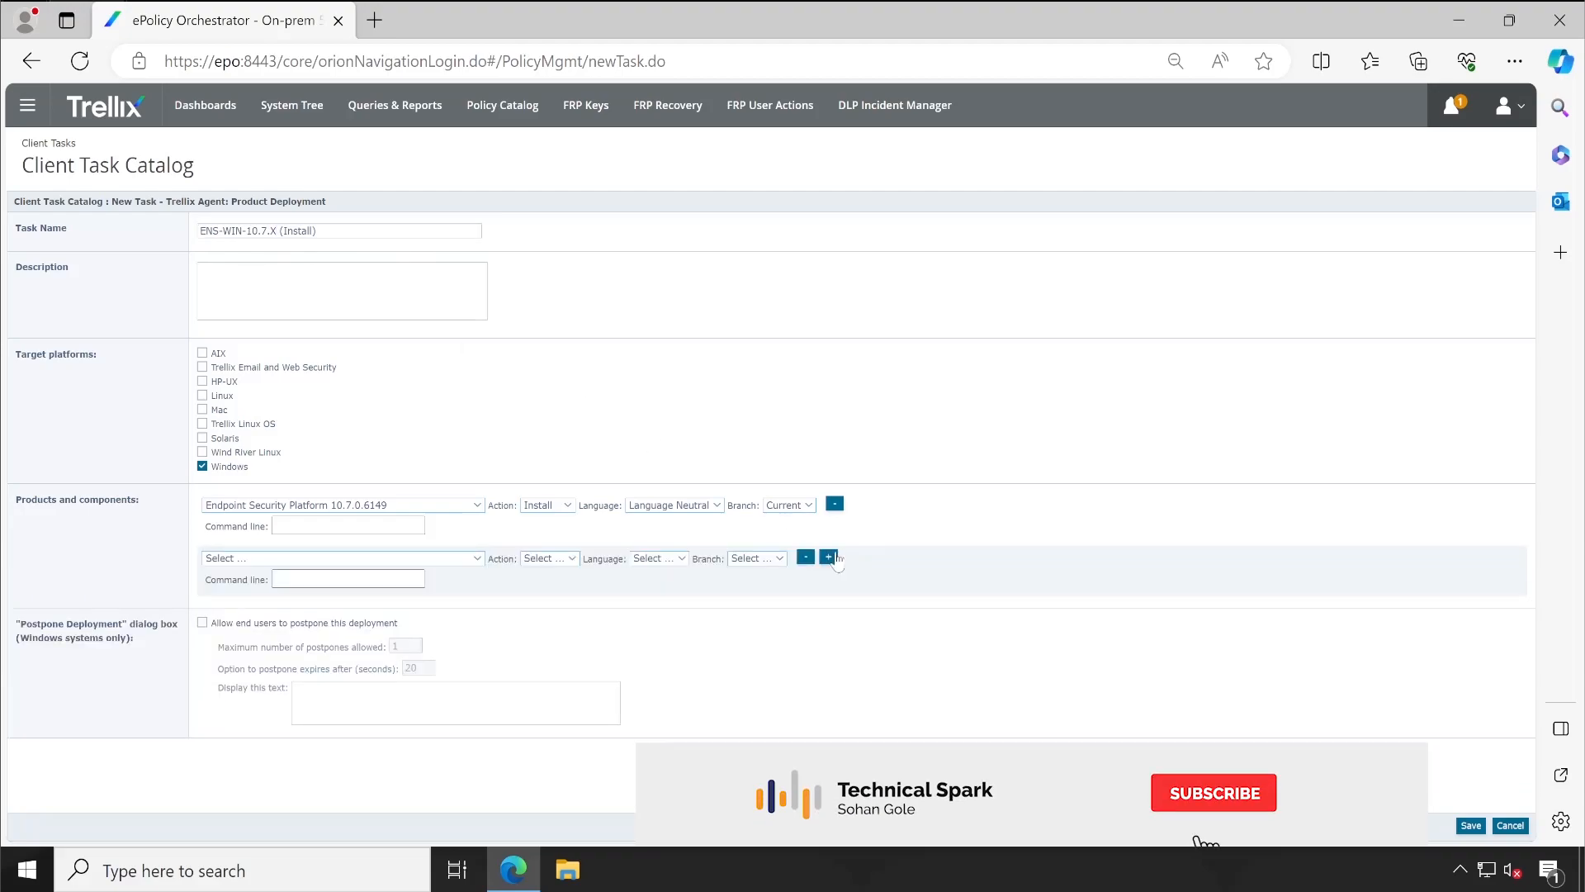
{"action": "left_click", "coordinate": [828, 558]}
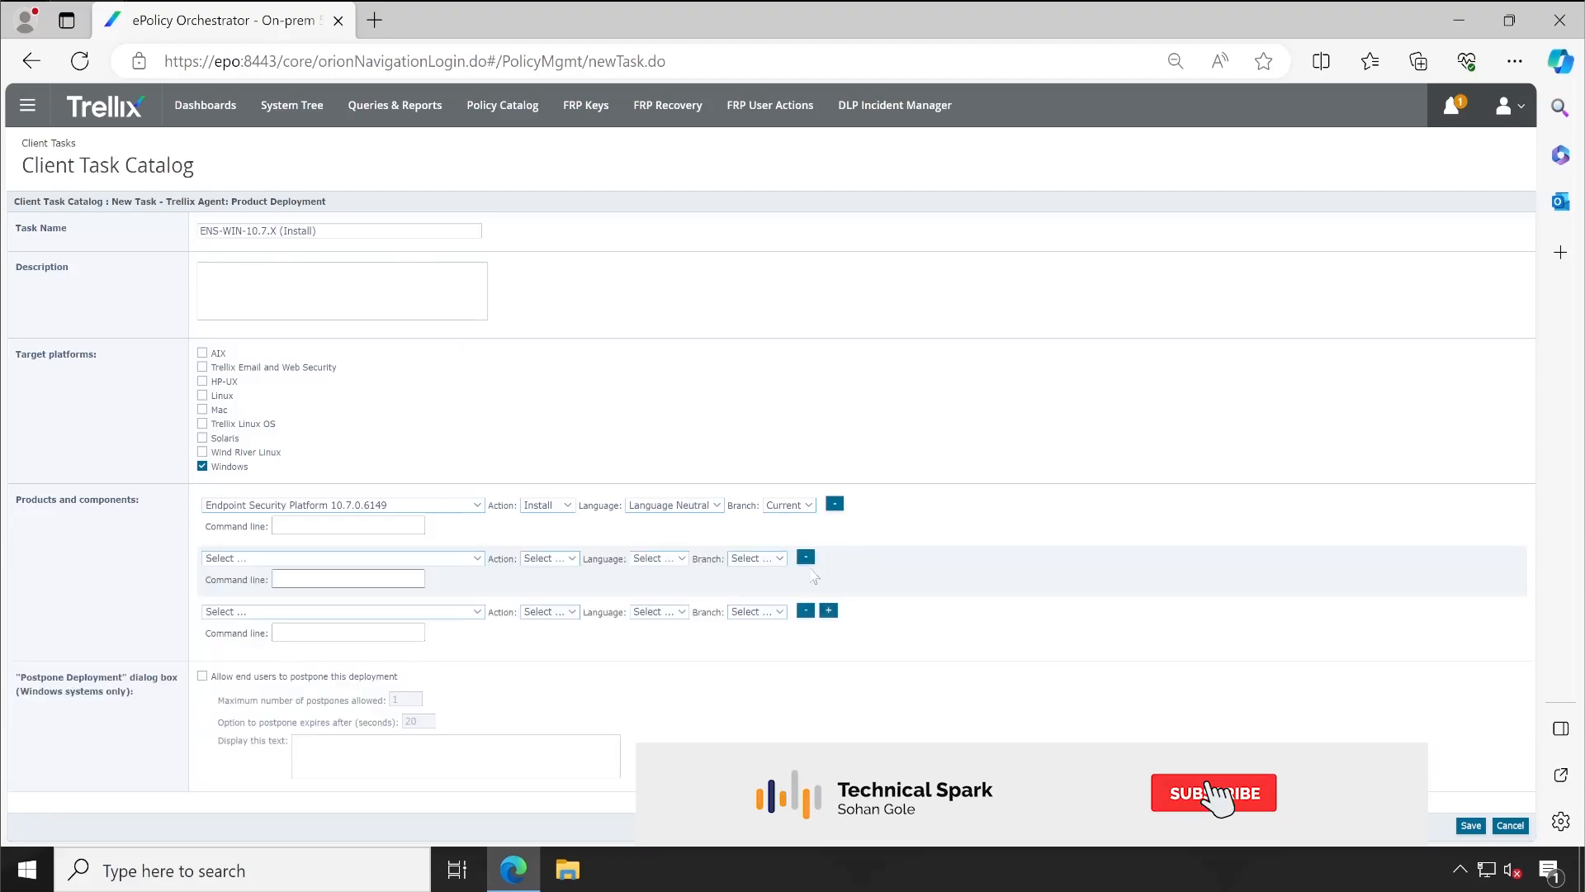
{"action": "left_click", "coordinate": [469, 559]}
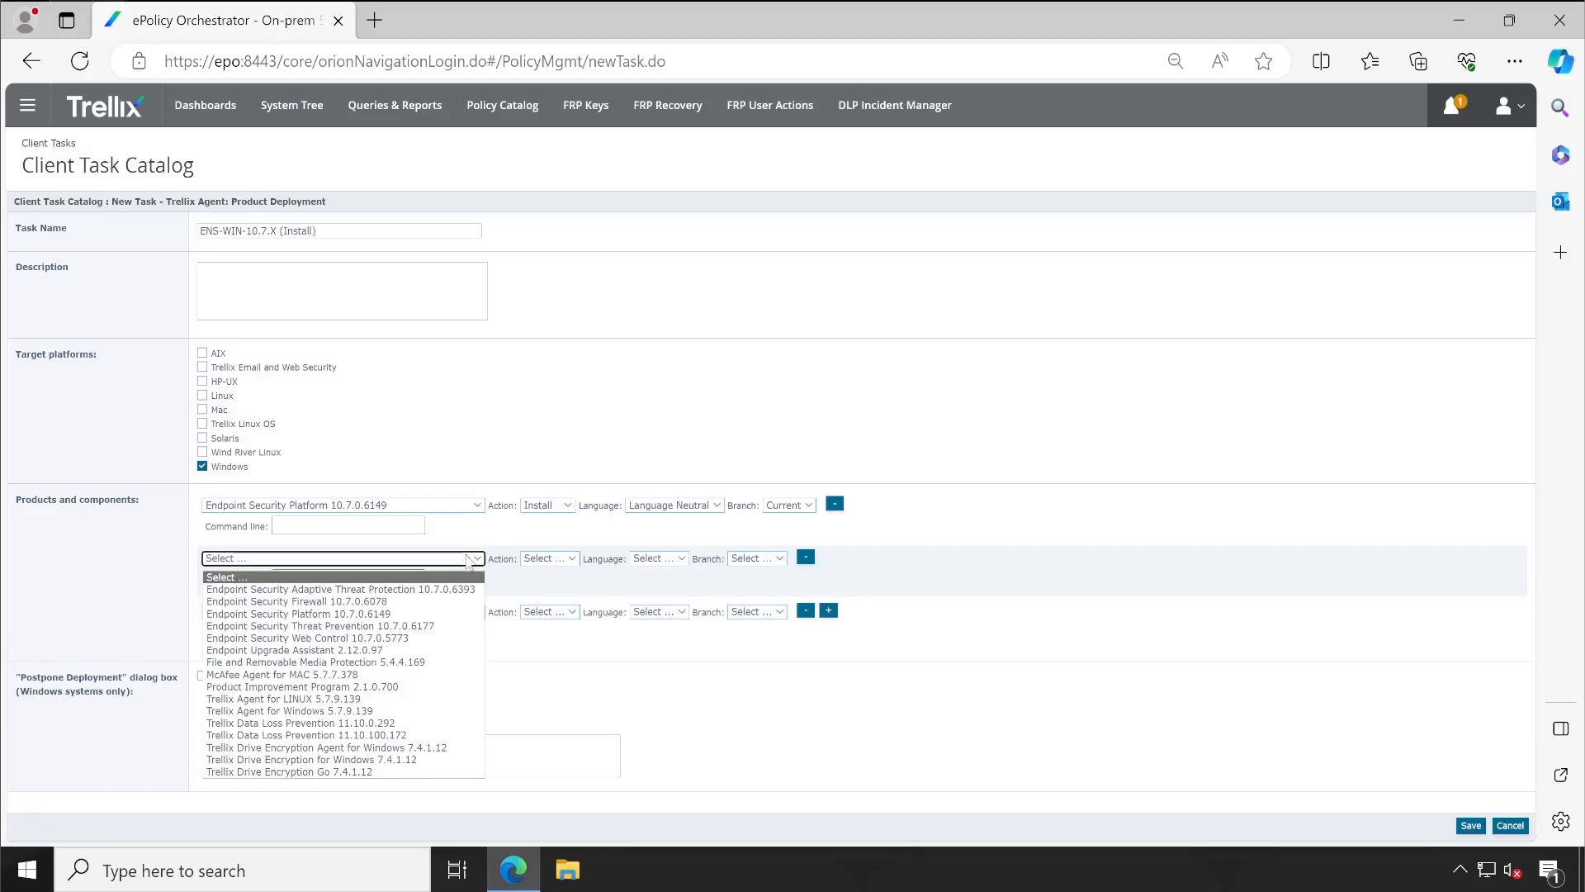
{"action": "left_click", "coordinate": [424, 626]}
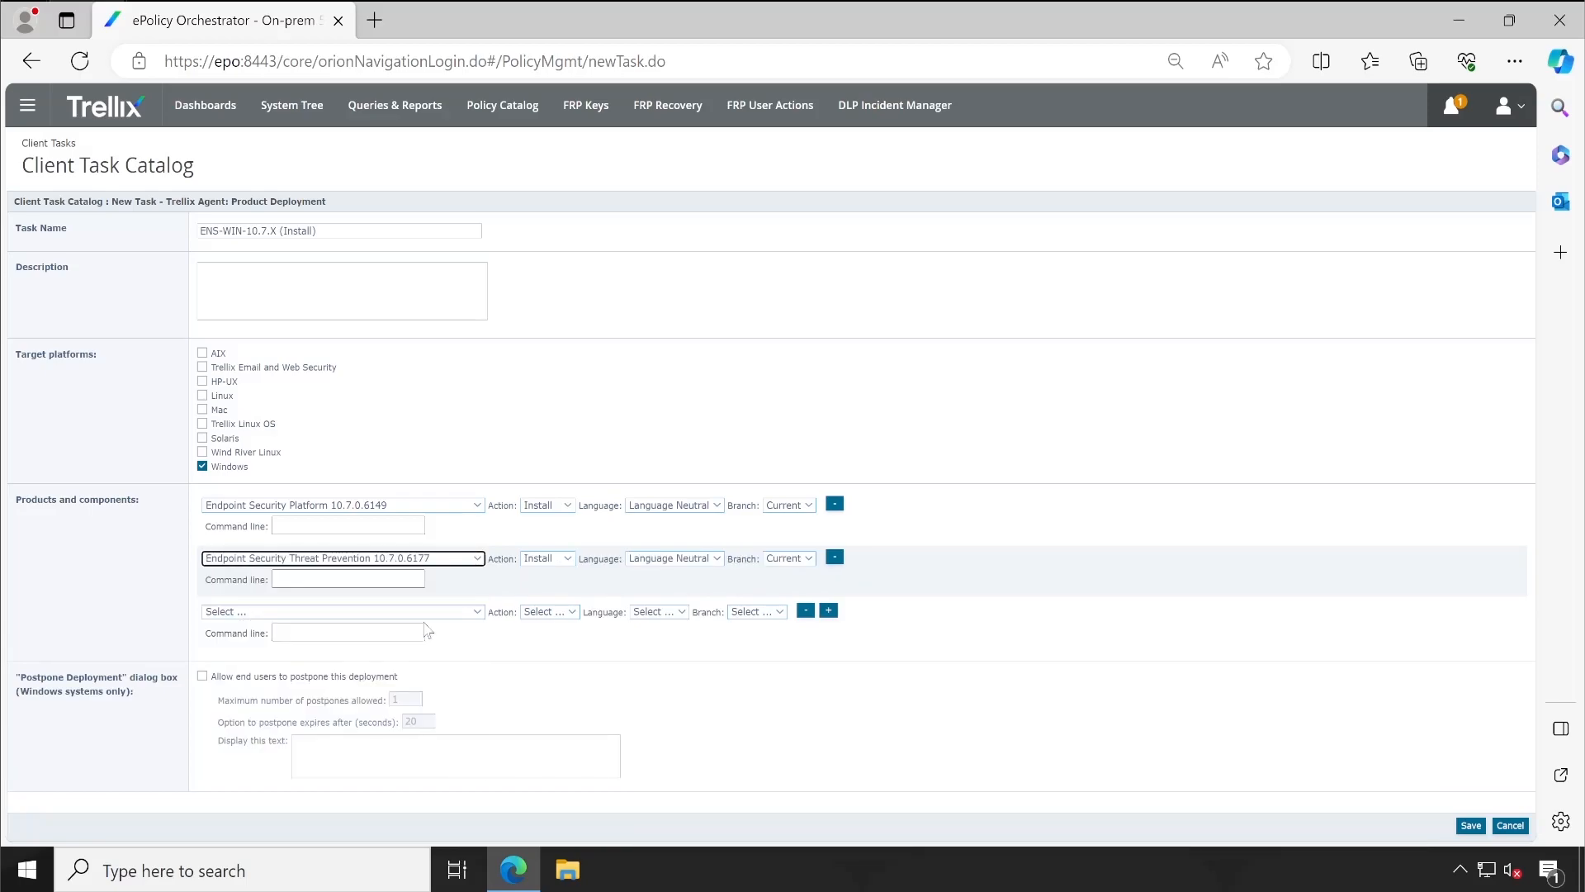
{"action": "left_click", "coordinate": [475, 616]}
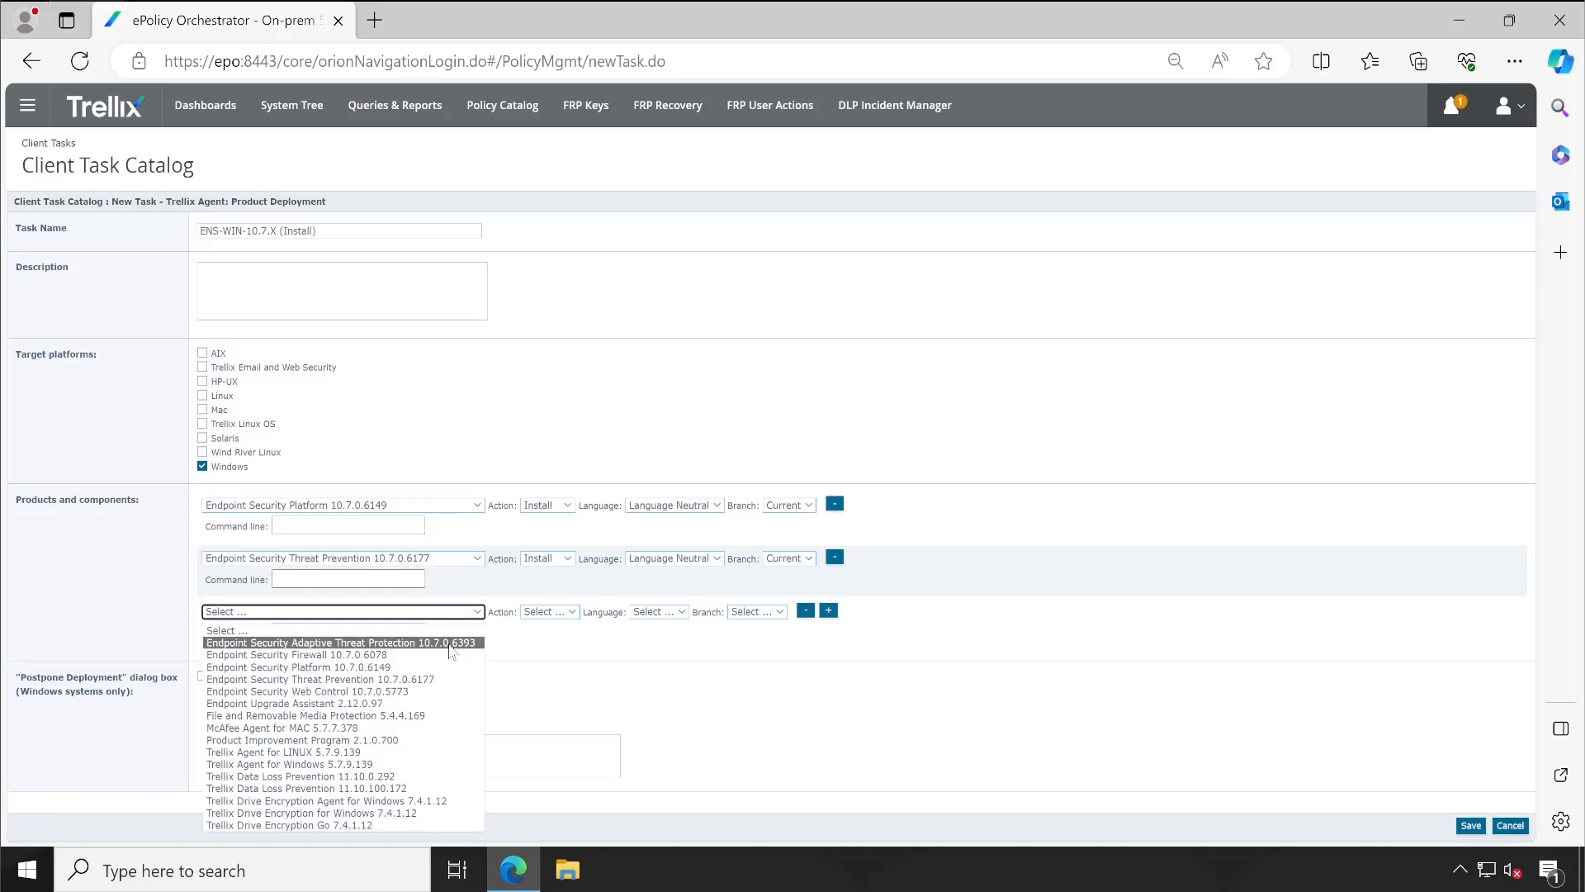
{"action": "left_click", "coordinate": [444, 692]}
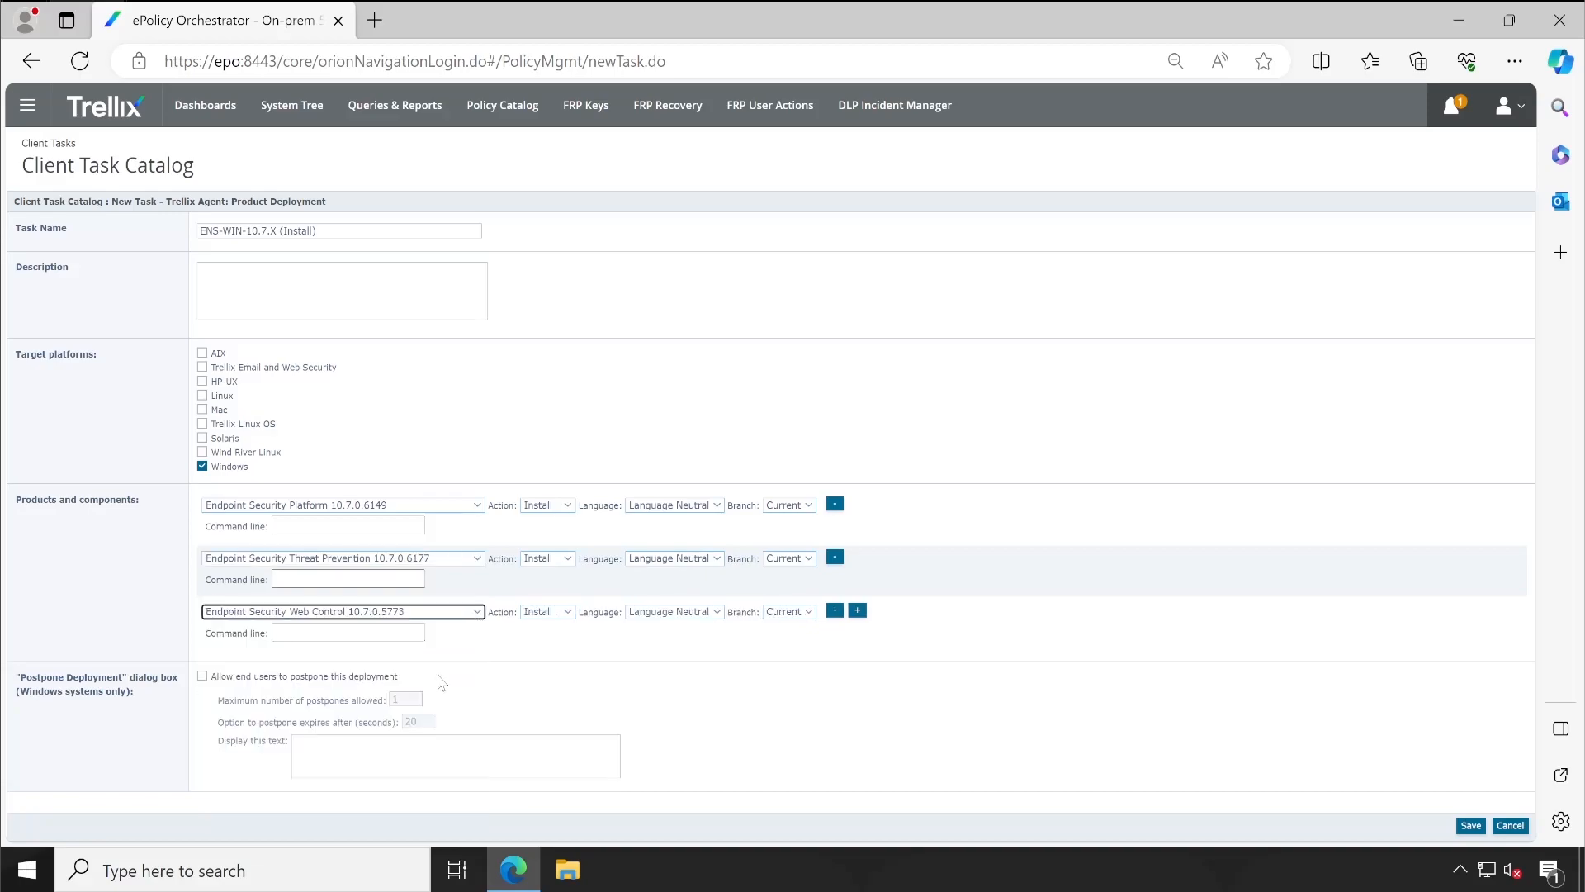
Add Endpoint Security Firewall 10.7.0.6078 as the fourth component and save the deployment task
{"action": "left_click", "coordinate": [858, 610]}
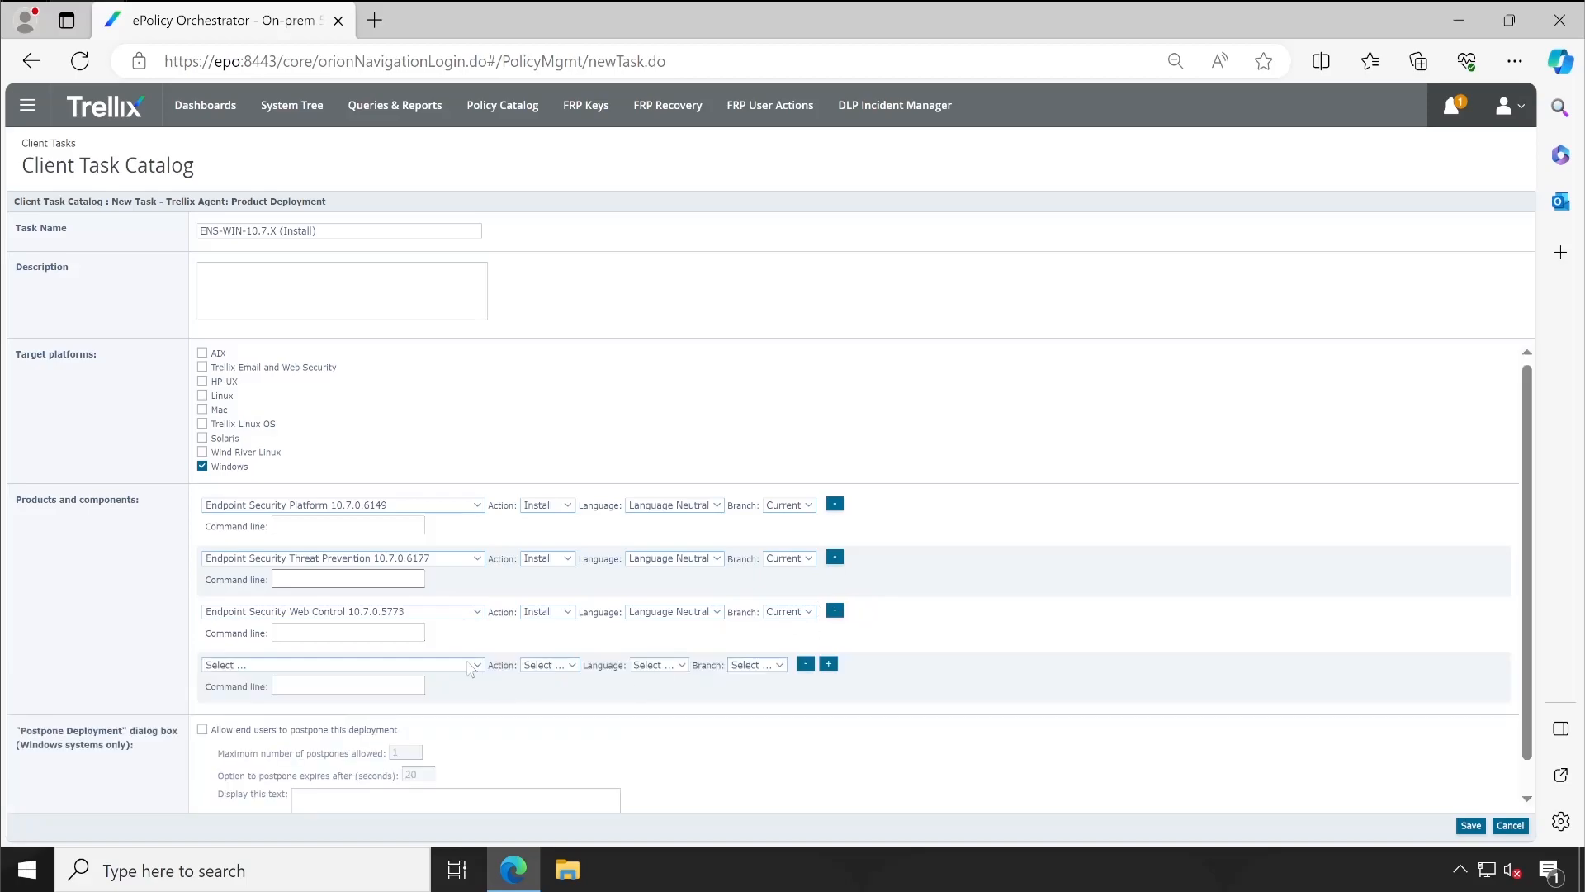
{"action": "left_click", "coordinate": [475, 666]}
{"action": "left_click", "coordinate": [372, 485]}
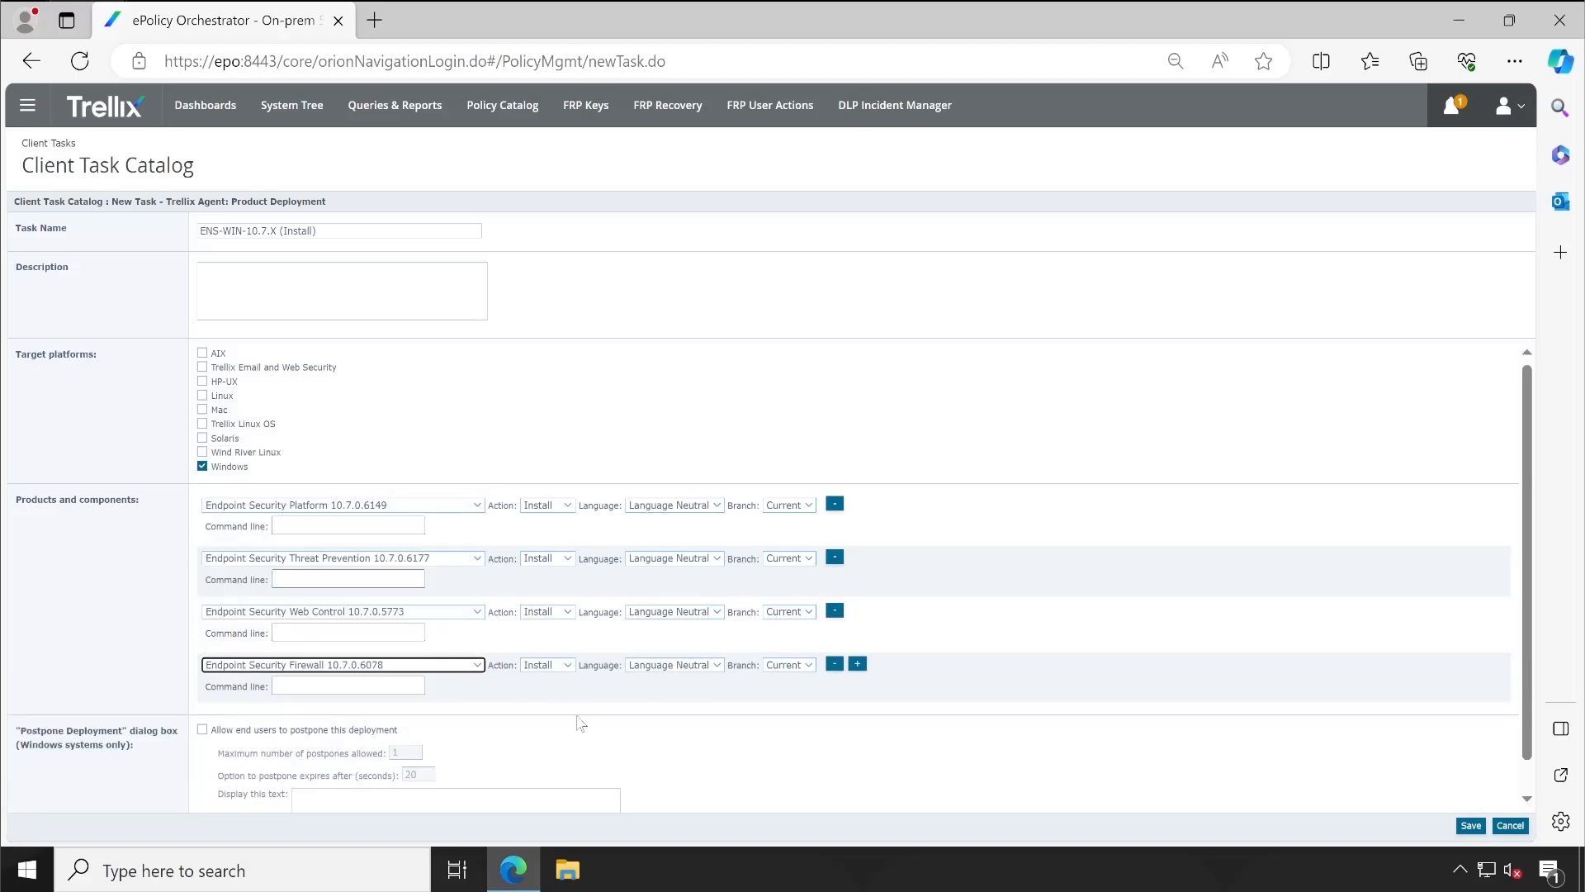
{"action": "scroll", "coordinate": [906, 715], "scroll_direction": "down", "scroll_amount": 1}
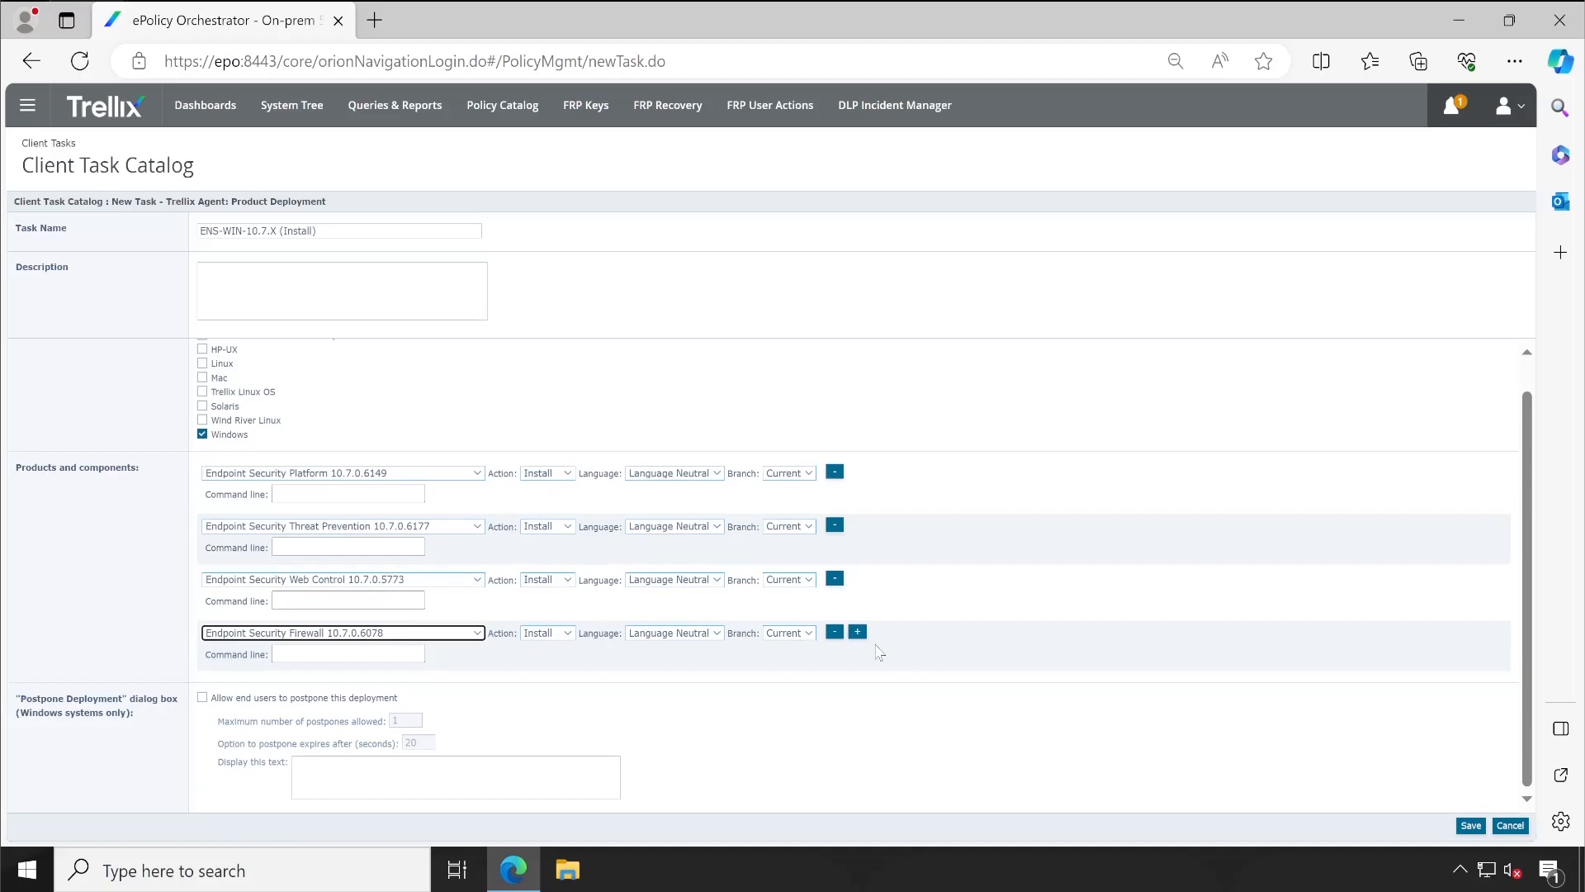
{"action": "left_click", "coordinate": [454, 638]}
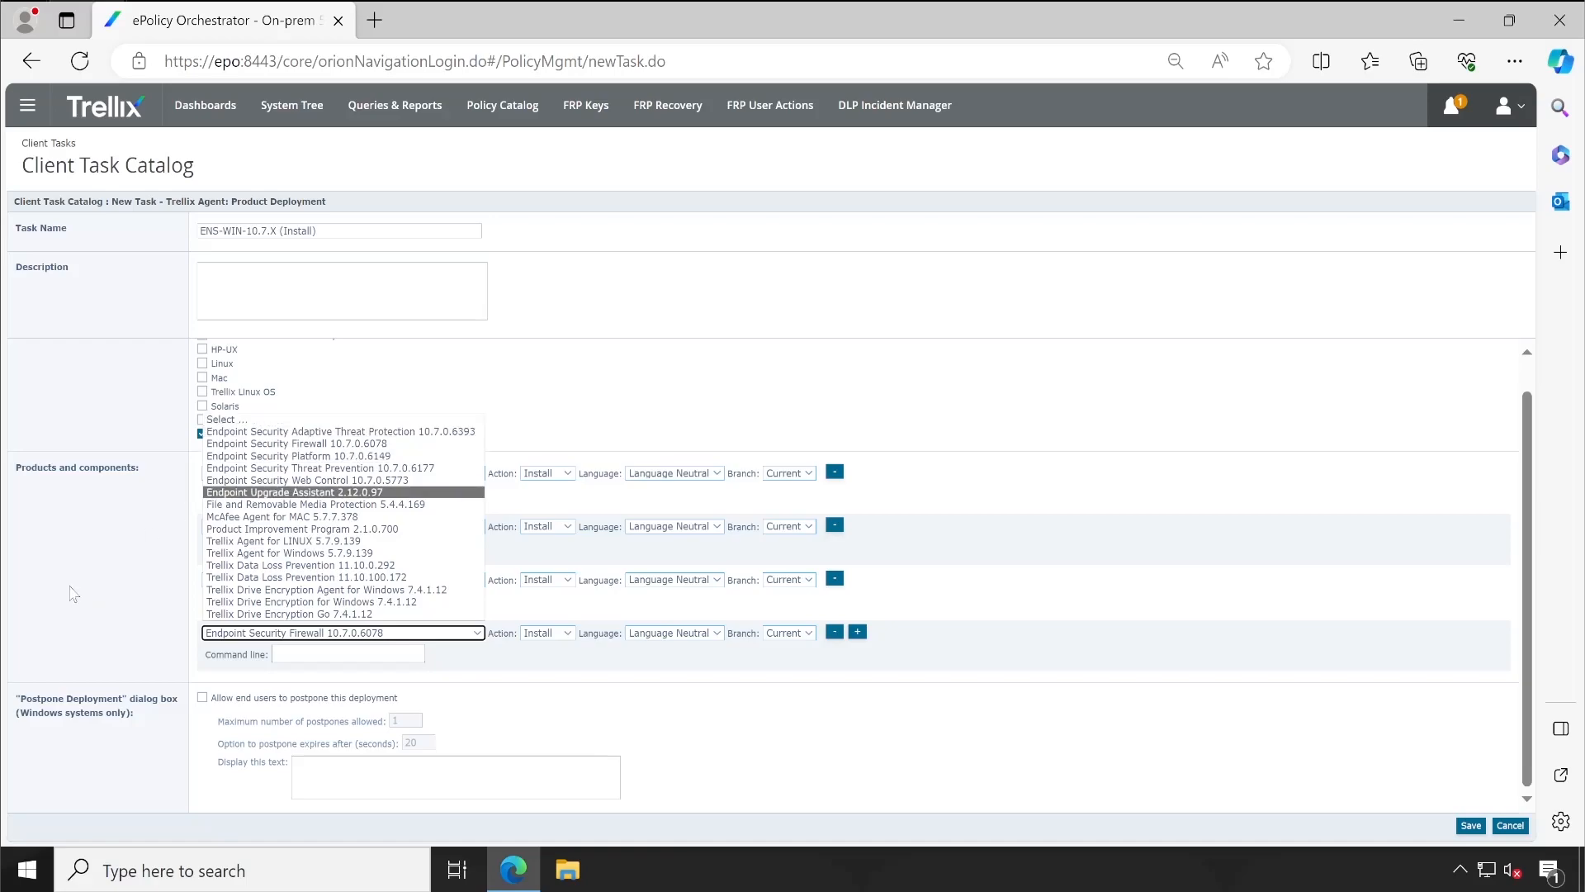
{"action": "left_click", "coordinate": [111, 583]}
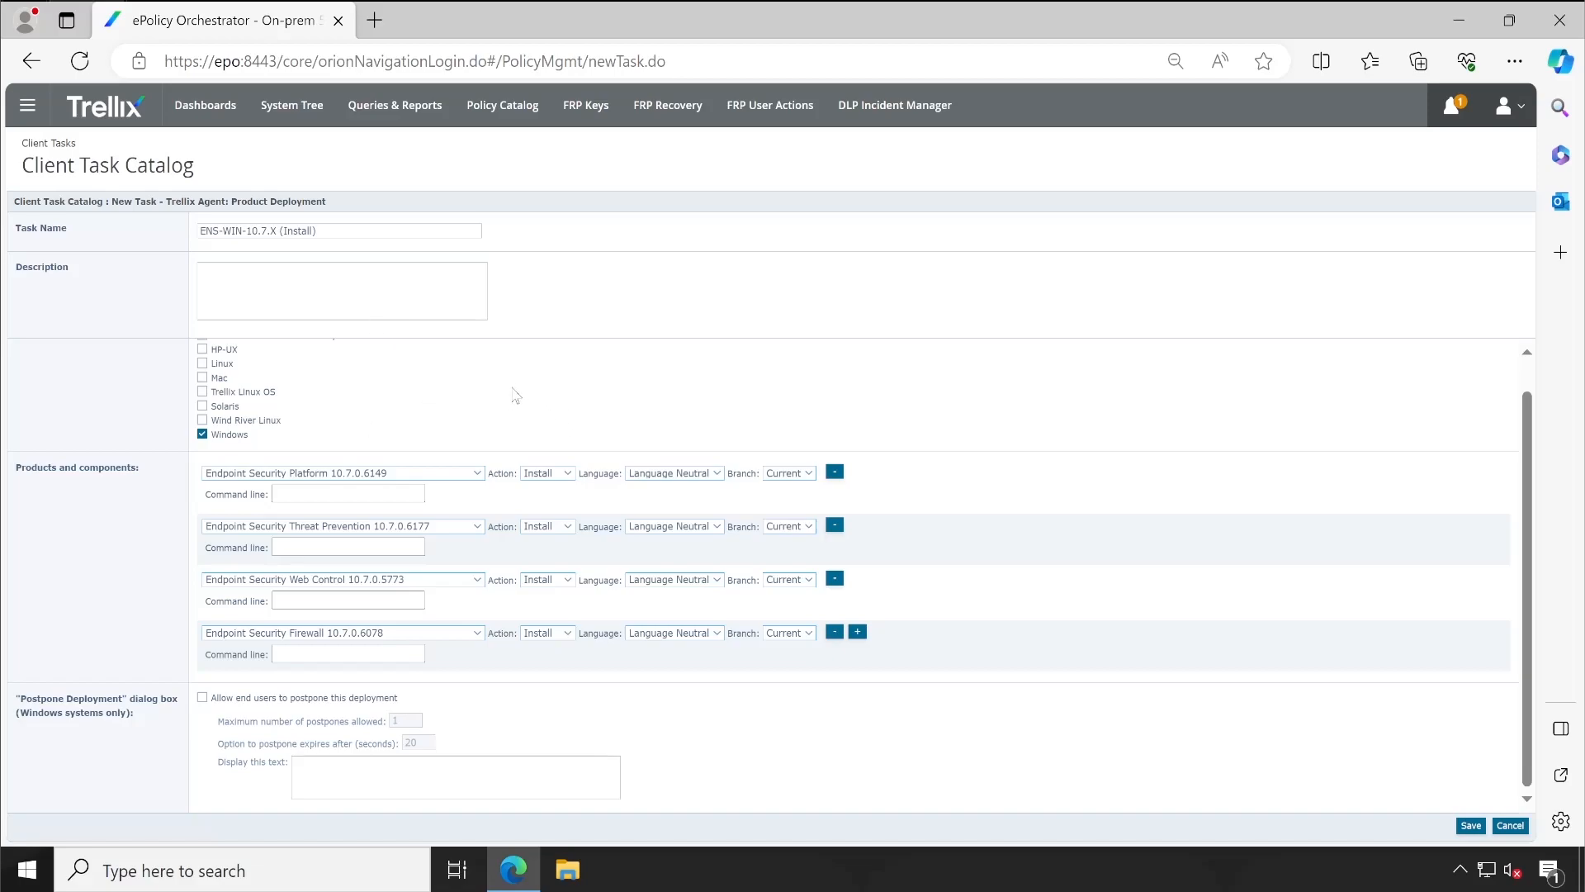
{"action": "scroll", "coordinate": [1358, 730], "scroll_direction": "up", "scroll_amount": 1}
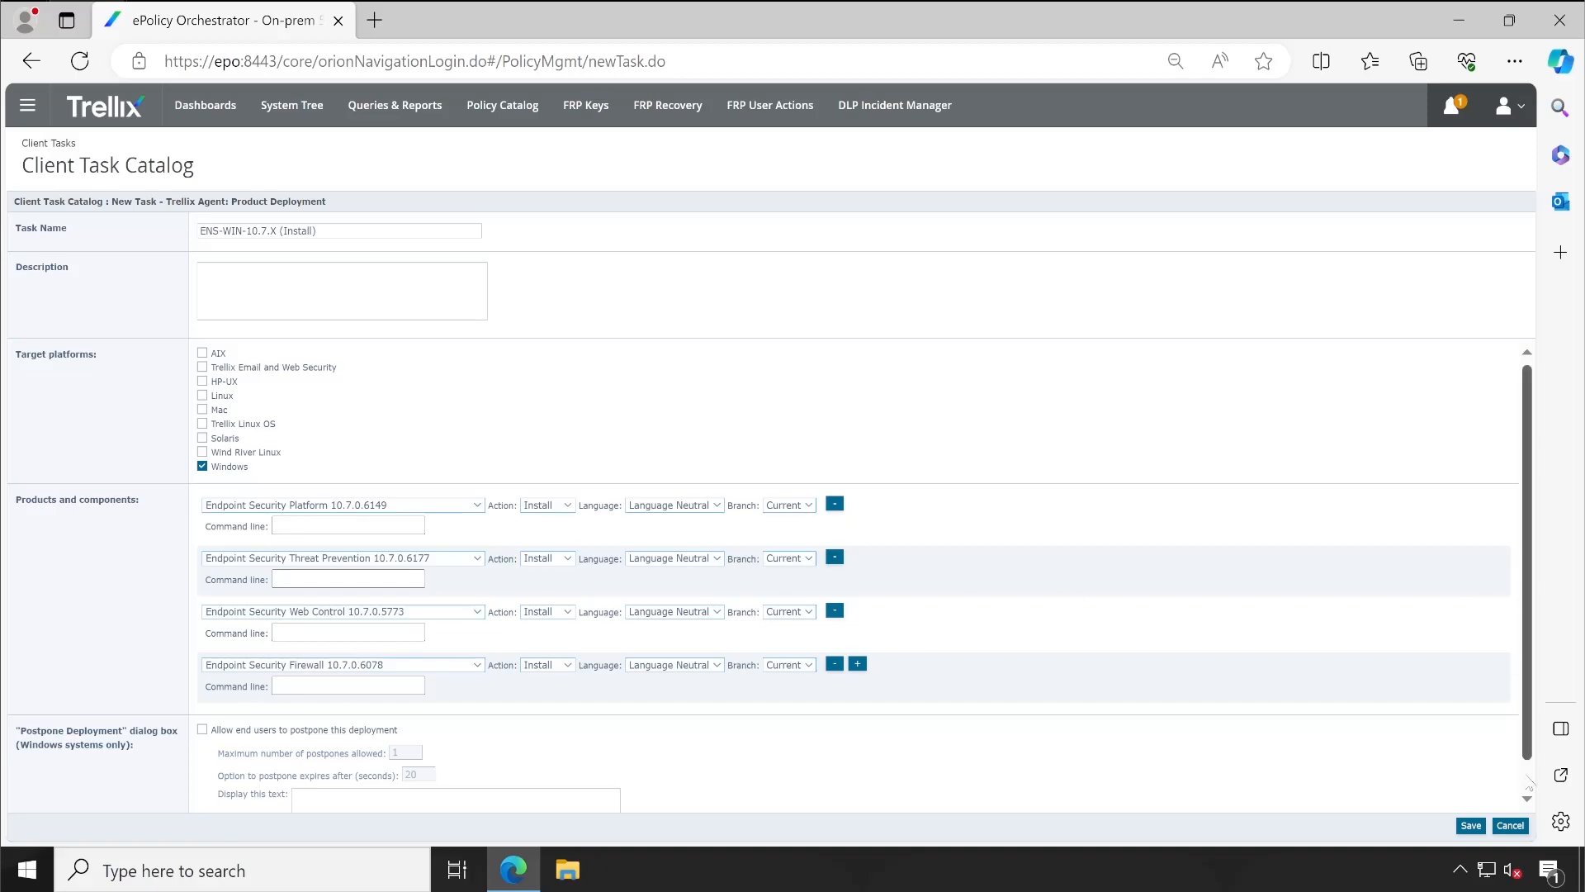
{"action": "left_click", "coordinate": [1471, 826]}
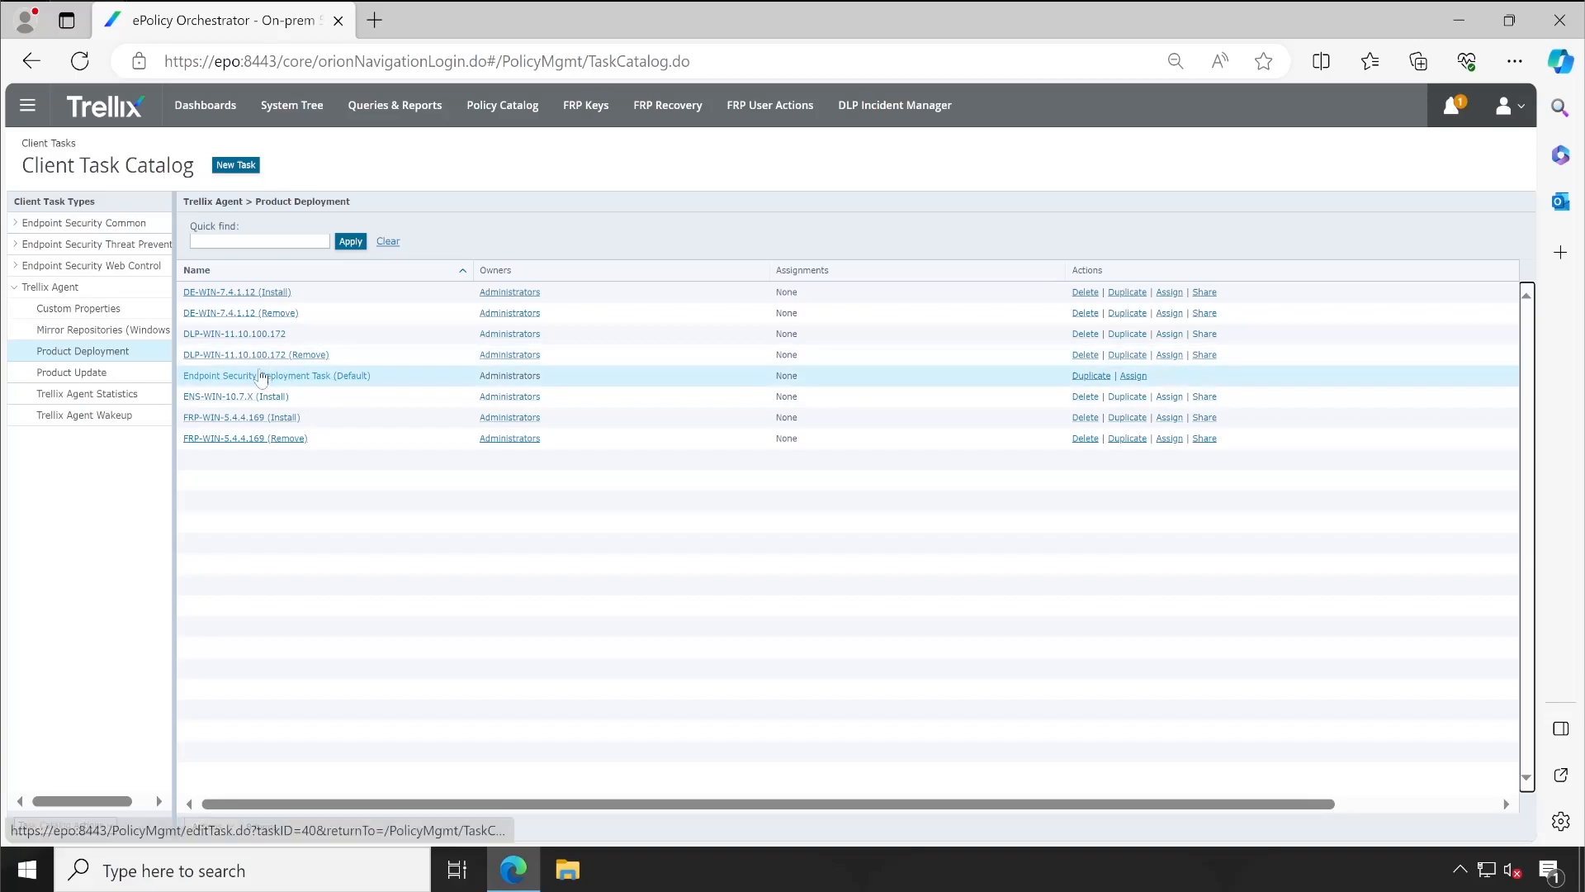
Create another Product Deployment task named ENSATP-WIN-10.7.X (Install), based on the ENS-WIN-10.7.X (Install) task name
{"action": "left_click_drag", "start_coordinate": [289, 398], "coordinate": [182, 398]}
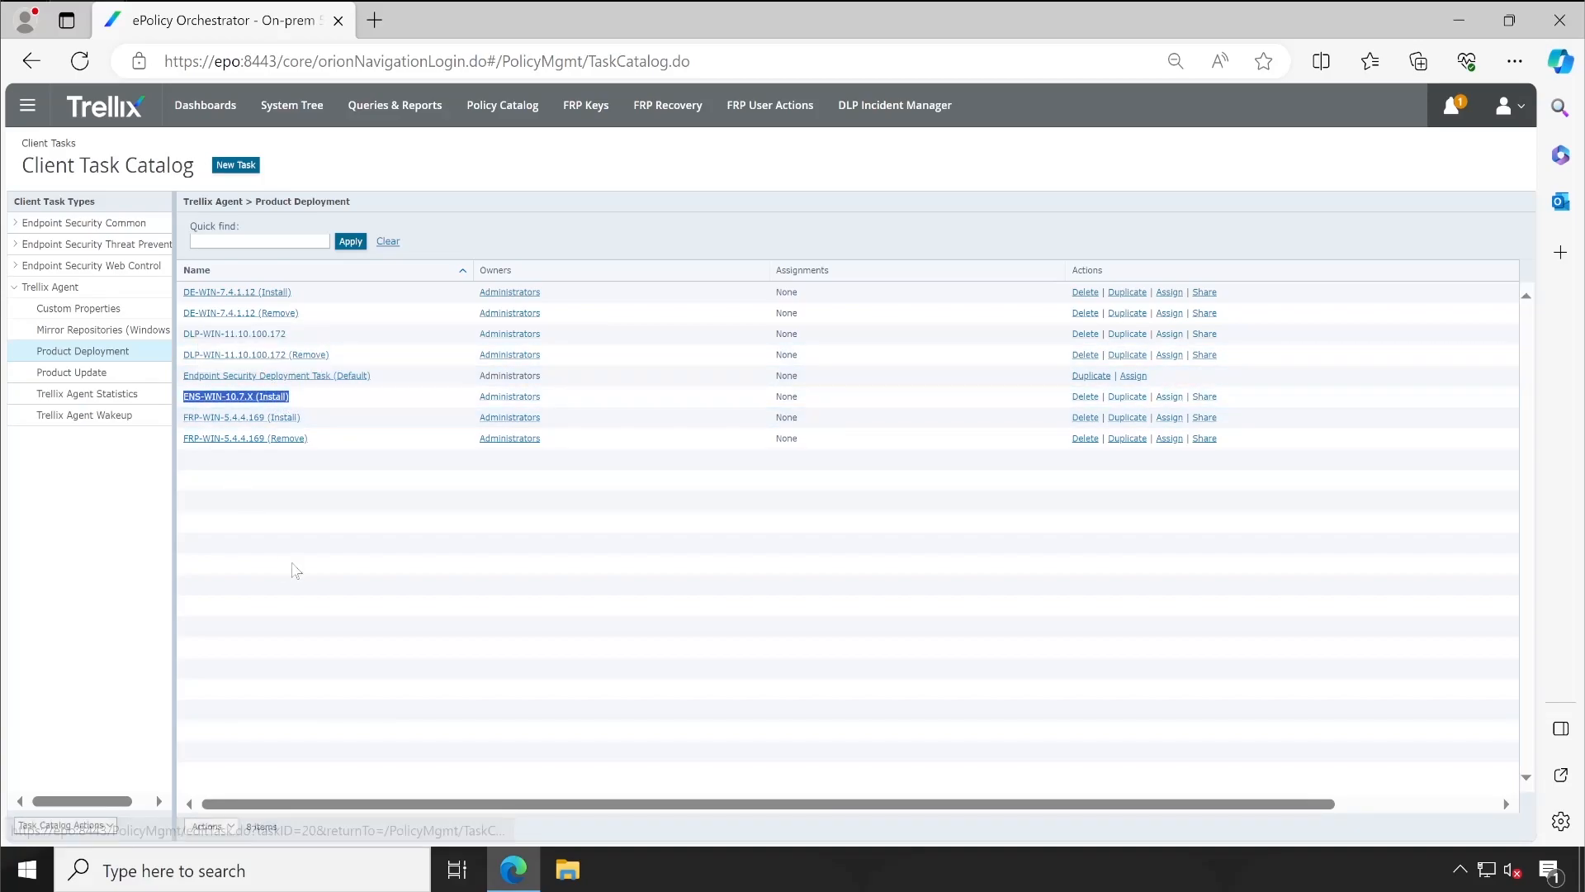
{"action": "left_click", "coordinate": [291, 562]}
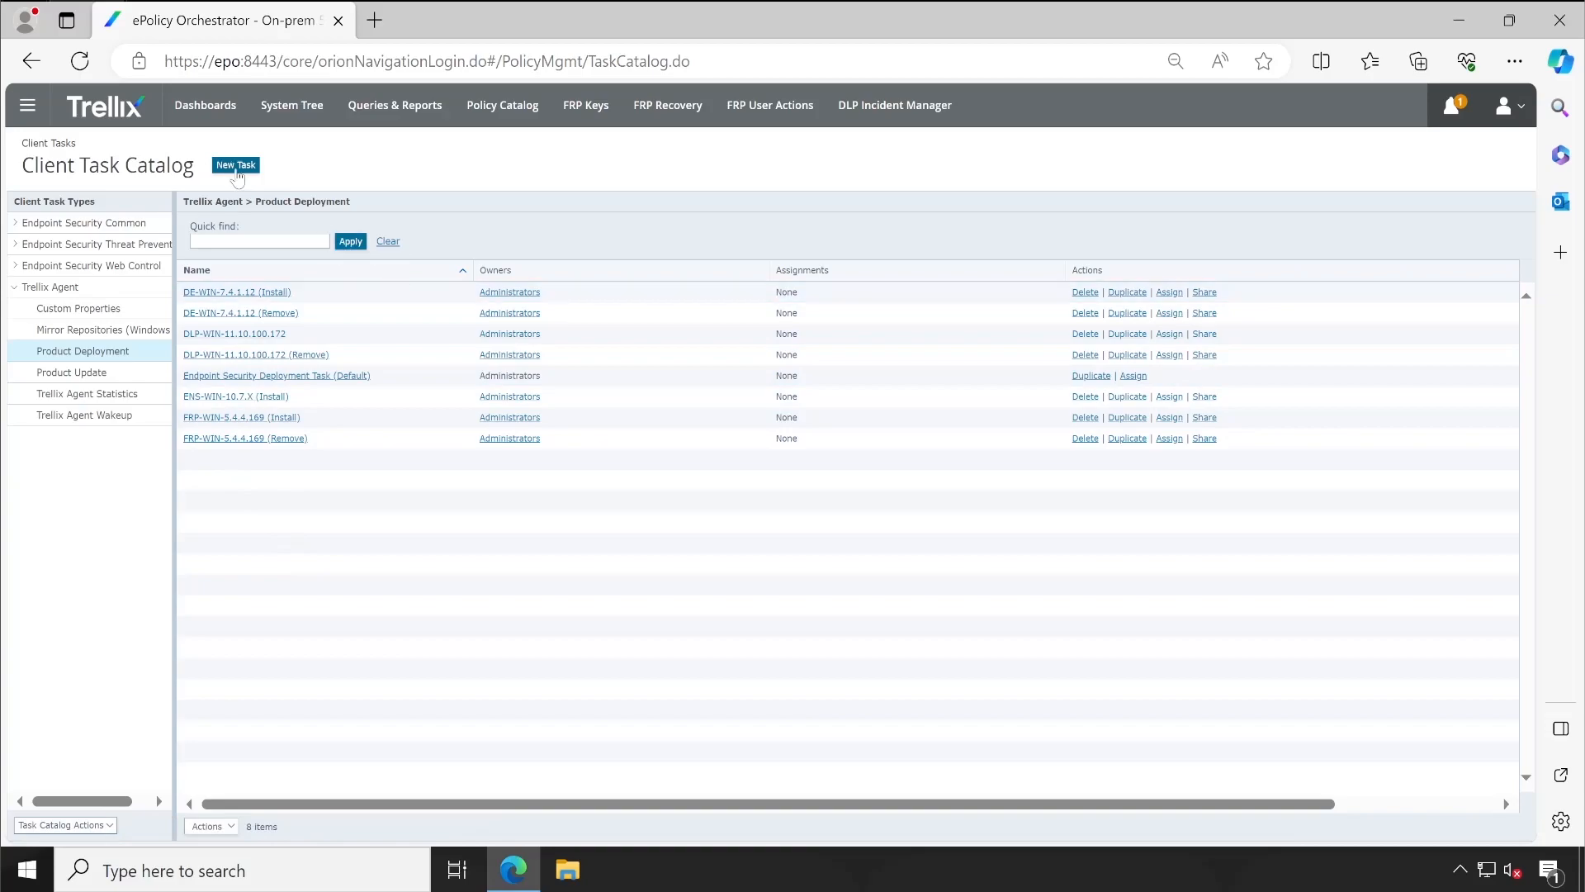
{"action": "left_click", "coordinate": [237, 166]}
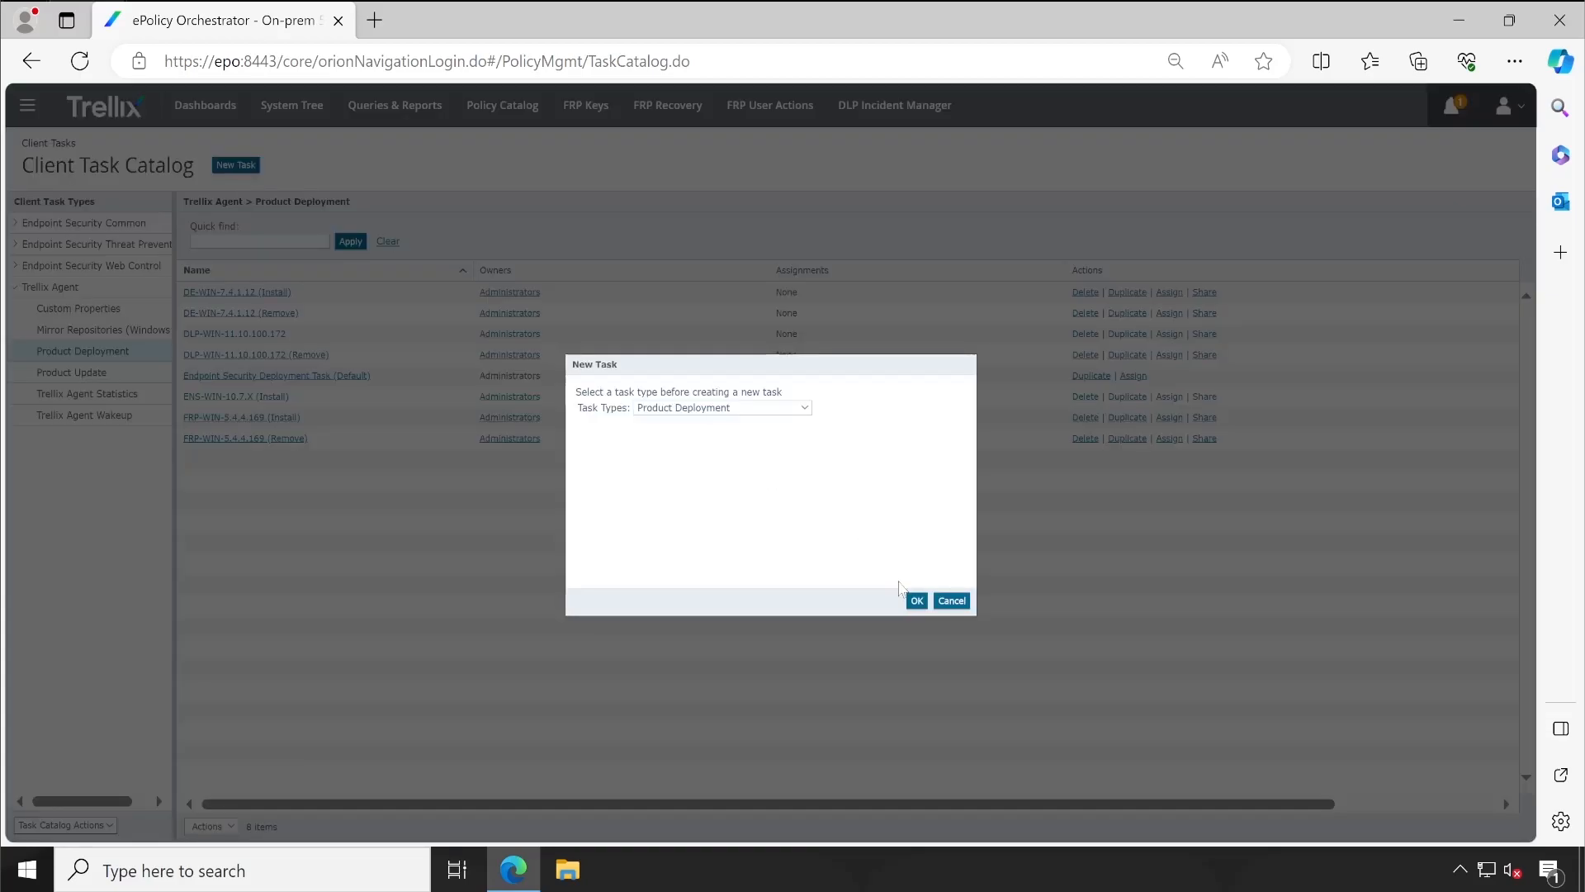
{"action": "left_click", "coordinate": [917, 601]}
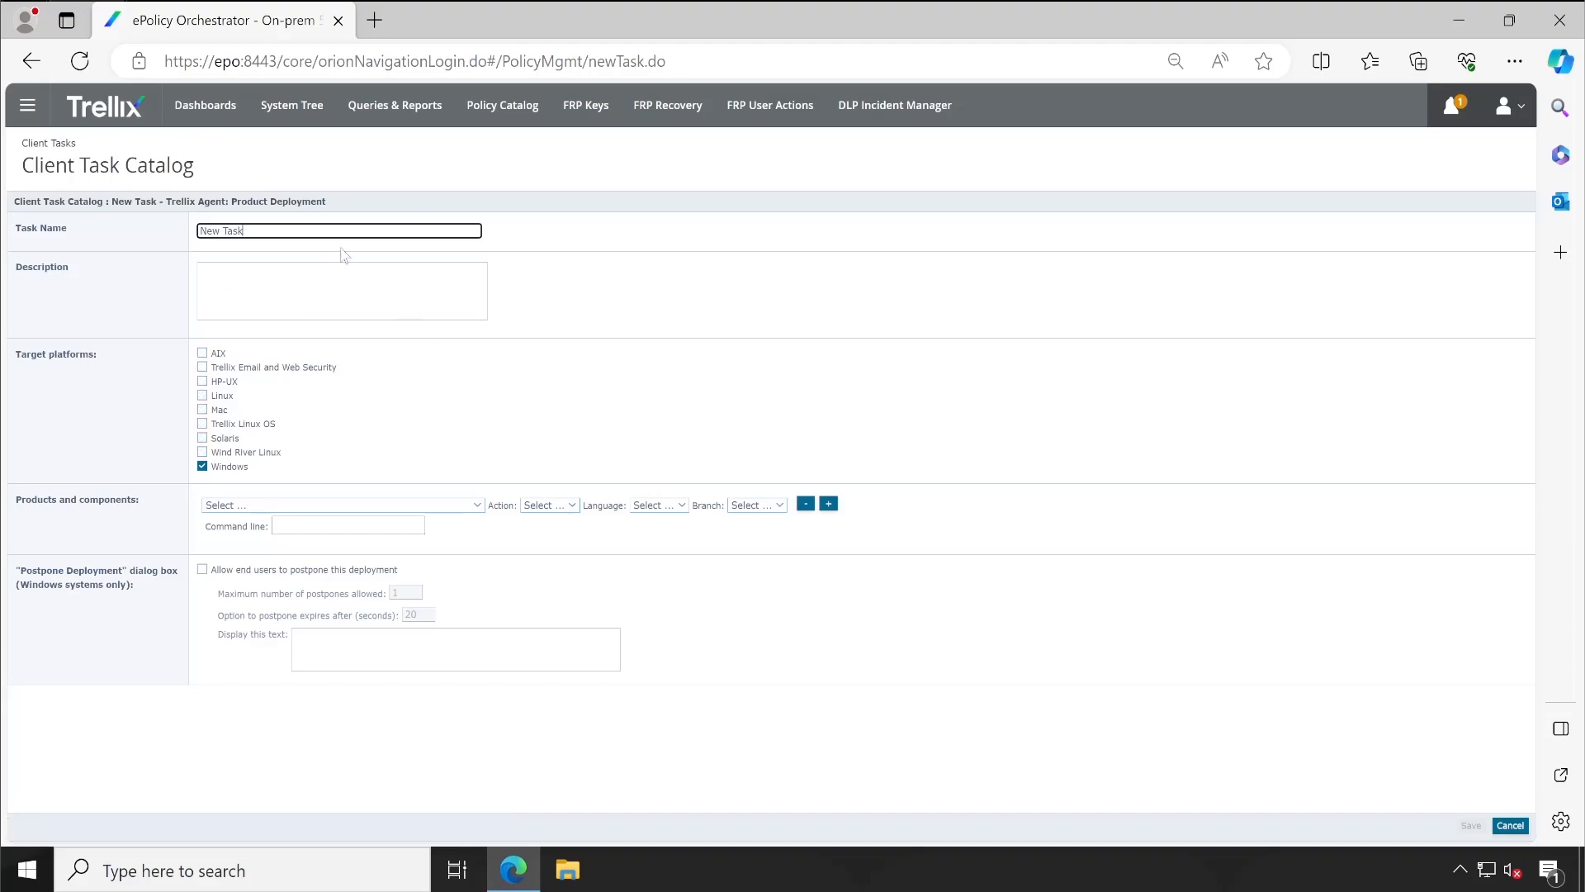
{"action": "key", "text": "ctrl+a"}
{"action": "type", "text": "ENSAT-WIN-10.7.X (Install)"}
{"action": "type", "text": "P"}
Add Endpoint Security Adaptive Threat Protection 10.7.0.6393 as the task's component and save the ENSATP-WIN-10.7.X (Install) task
{"action": "left_click", "coordinate": [417, 507]}
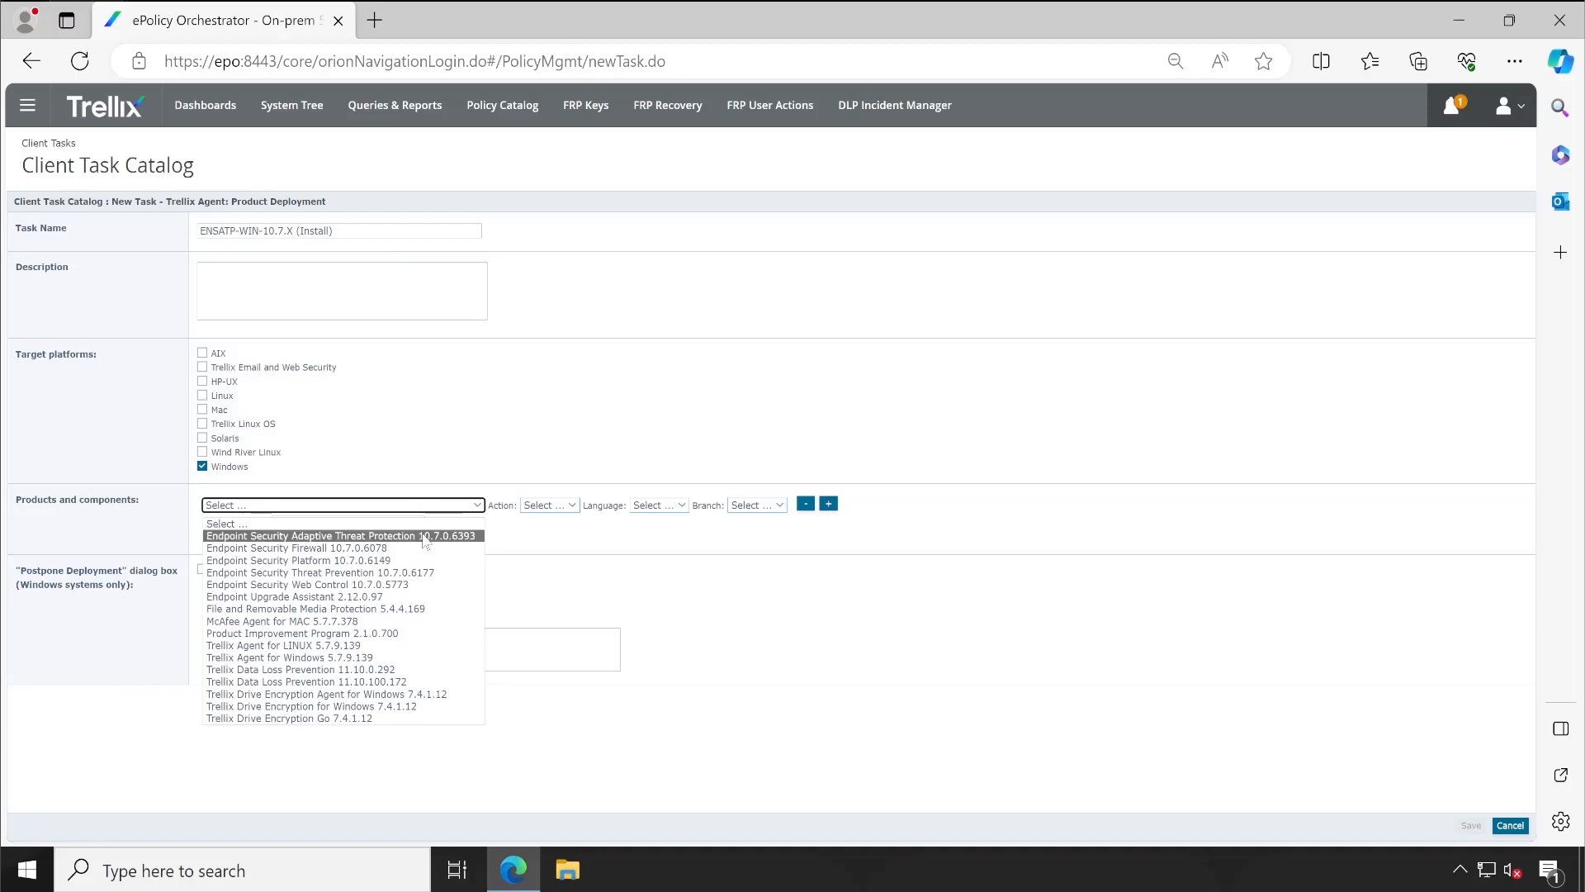
{"action": "left_click", "coordinate": [424, 537]}
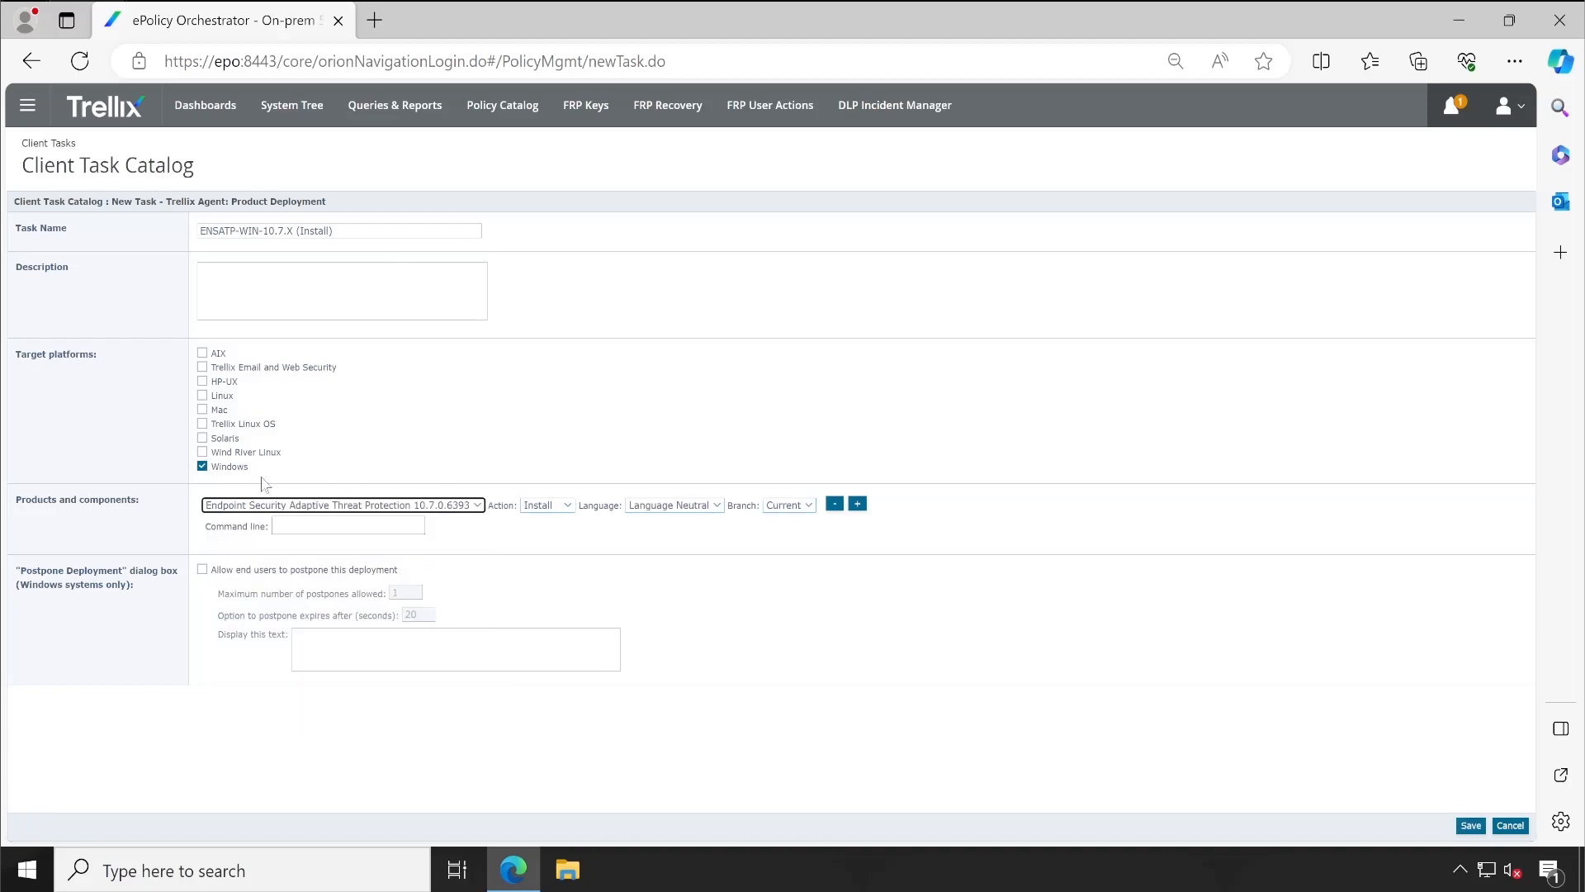
{"action": "left_click", "coordinate": [1469, 827]}
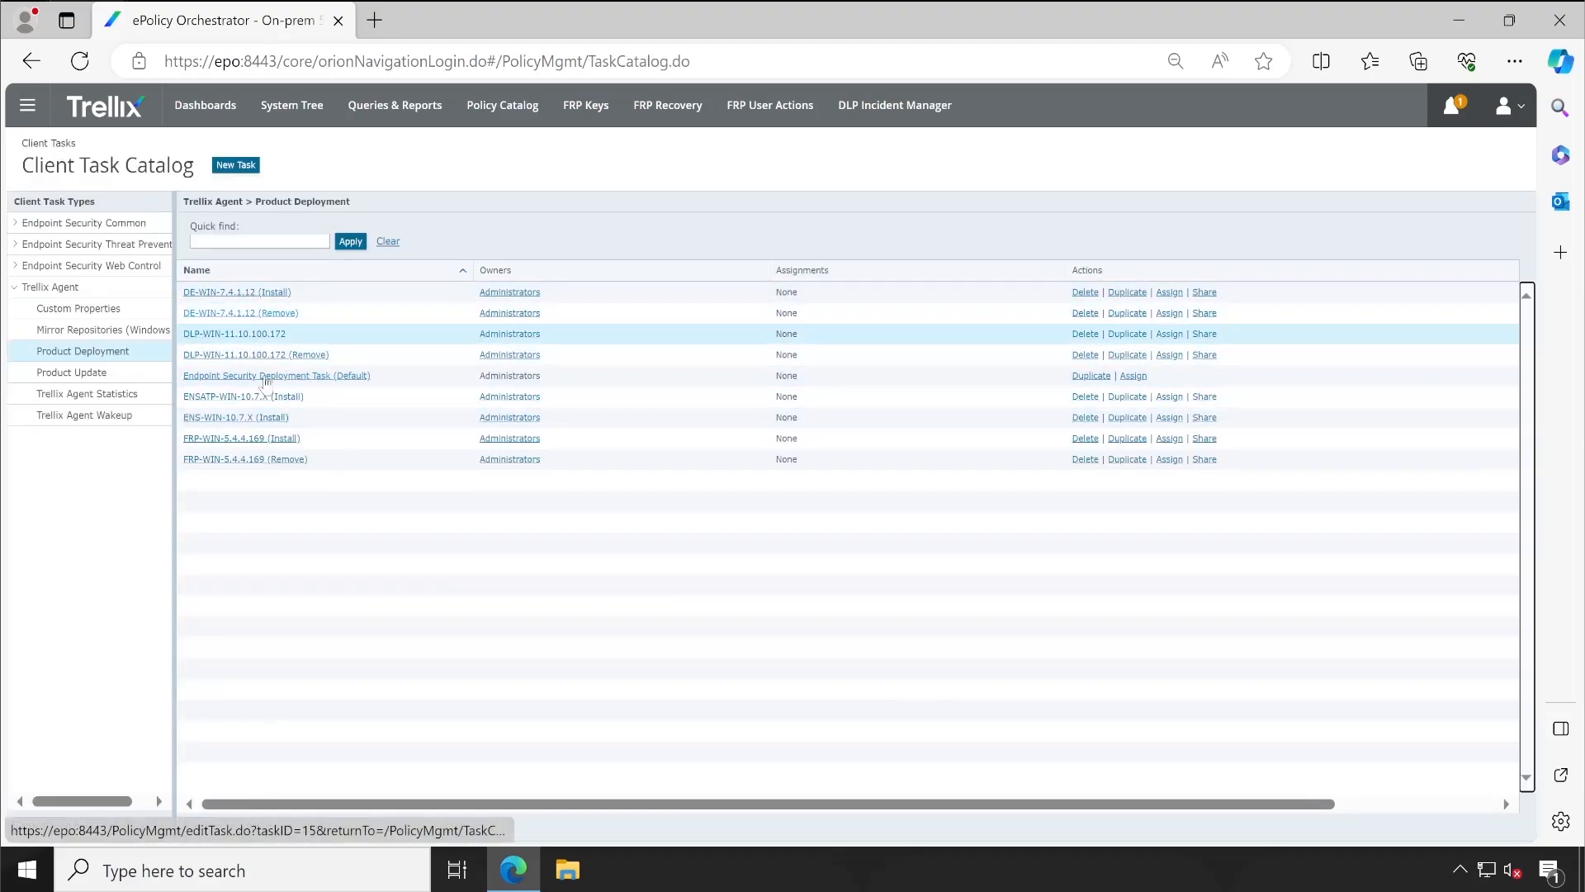
Create a client task assignment for the Workstations group using the Trellix Agent Product Deployment task ENS-WIN-10.7.X (Install)
{"action": "left_click", "coordinate": [294, 107]}
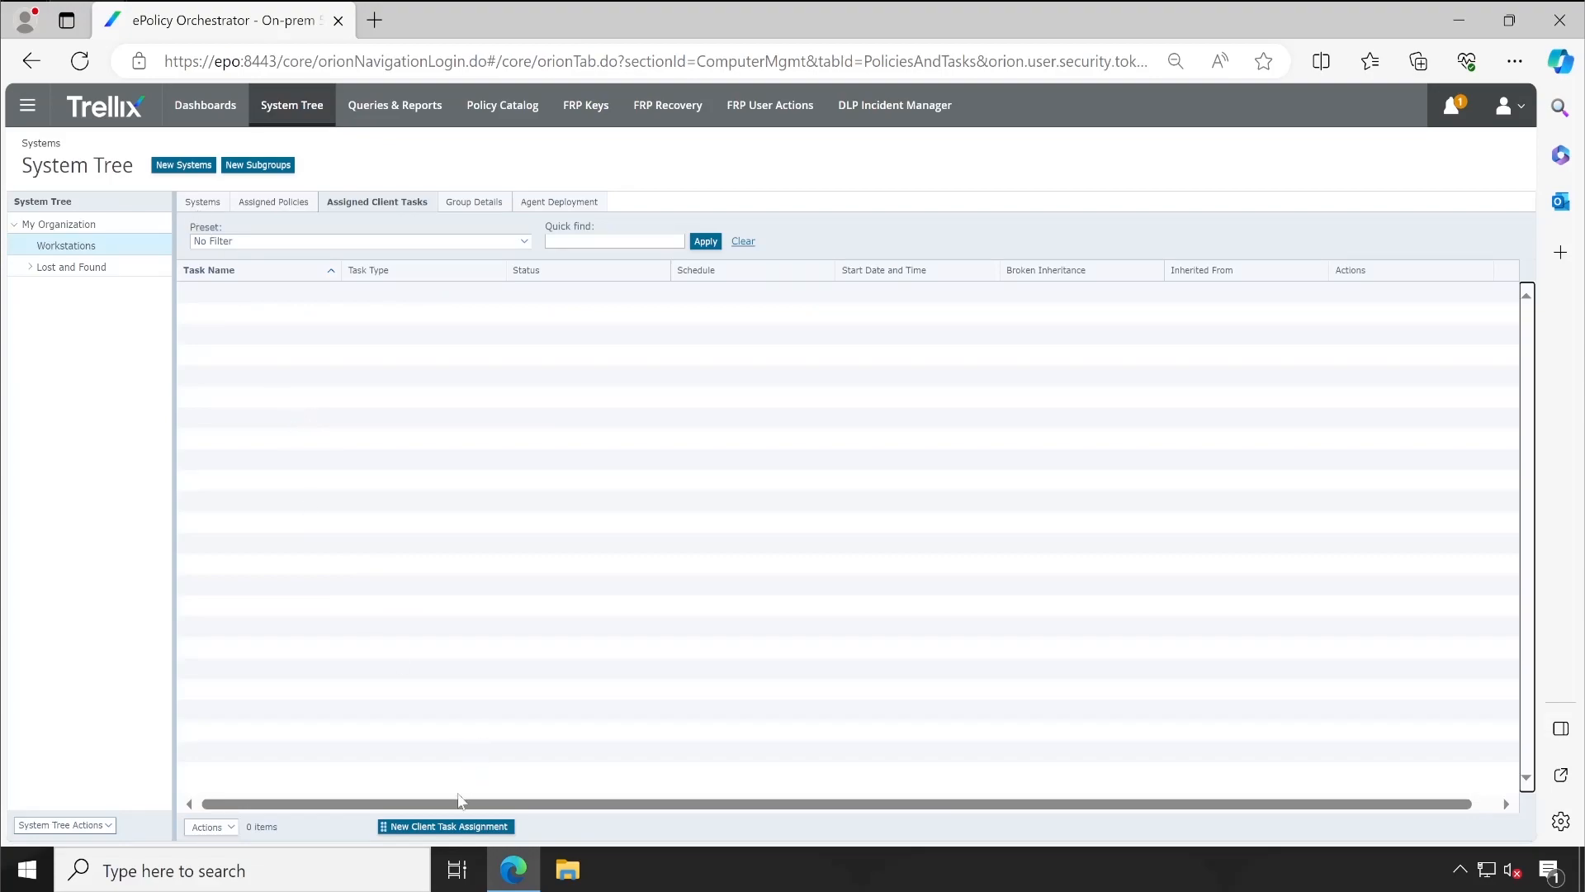
{"action": "left_click", "coordinate": [450, 827]}
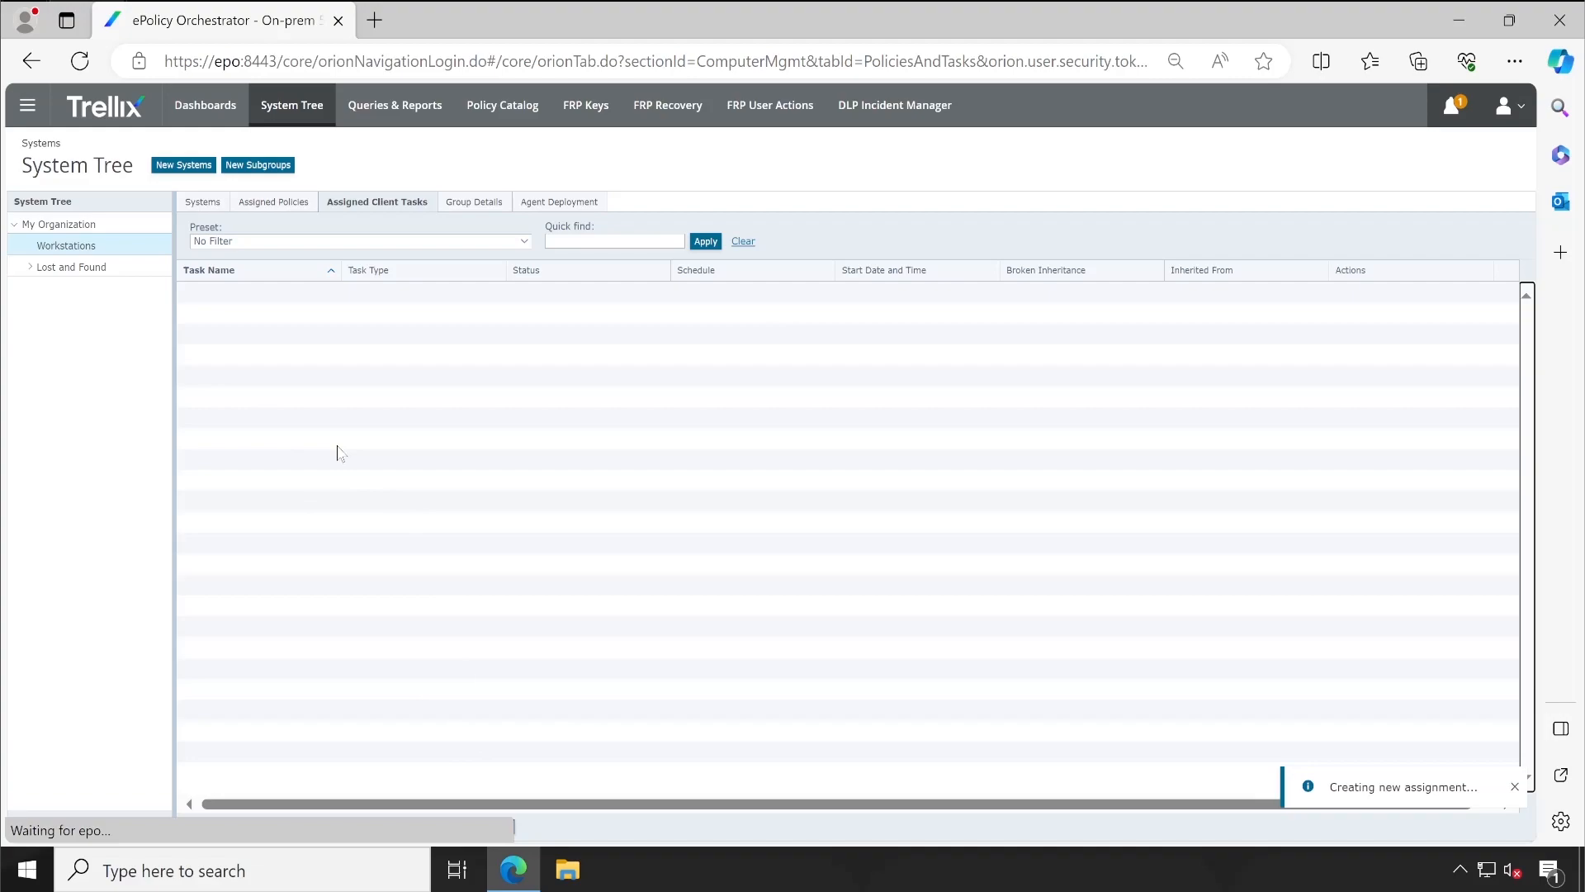
{"action": "left_click", "coordinate": [272, 311]}
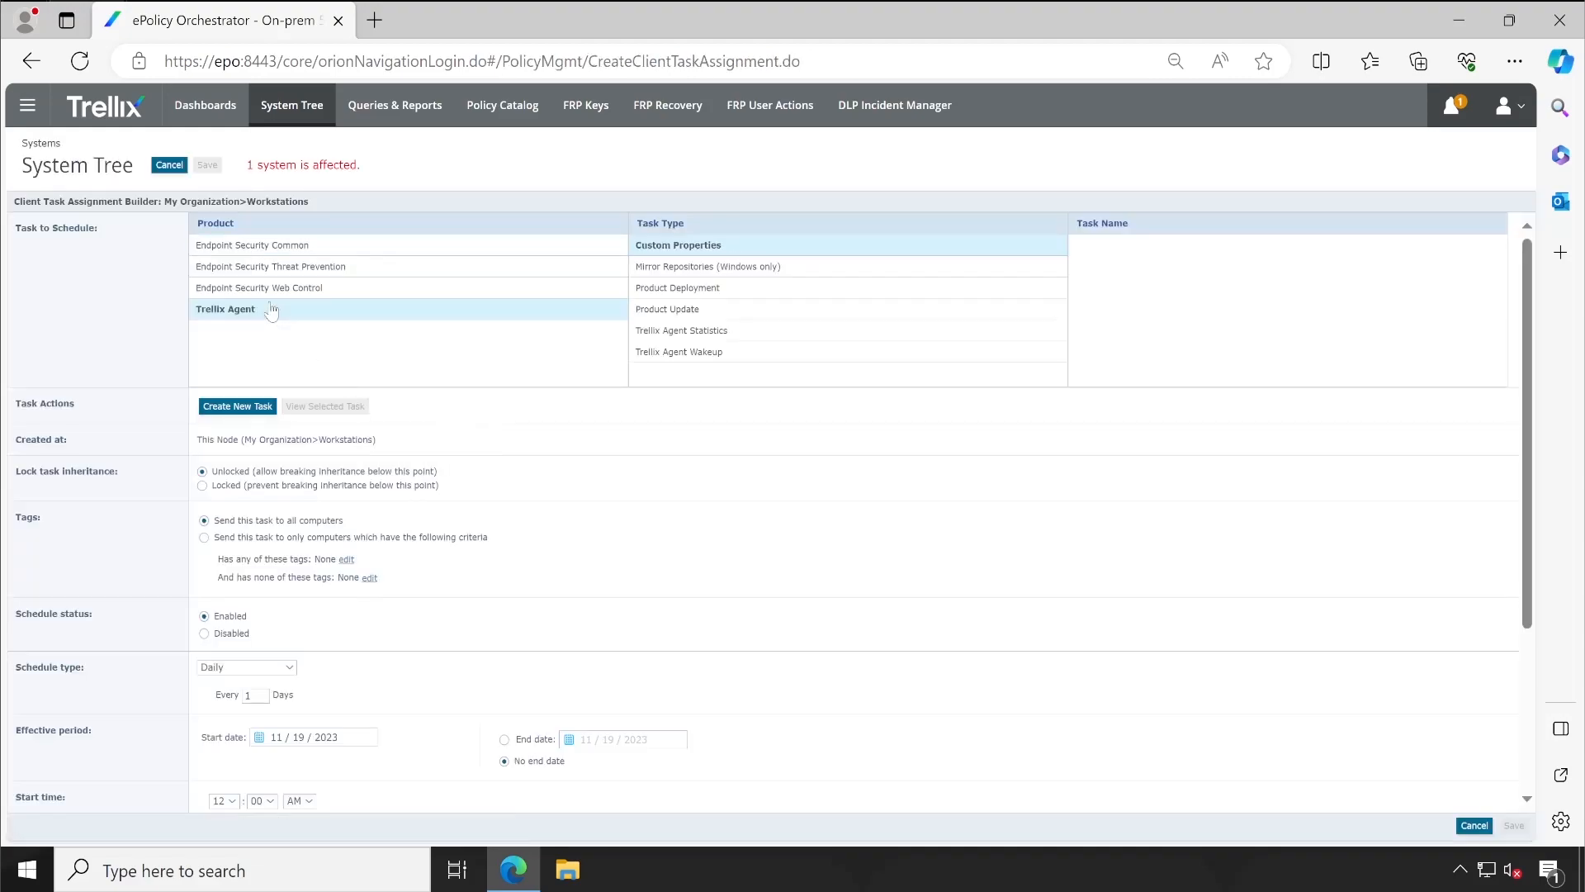
{"action": "left_click", "coordinate": [708, 289]}
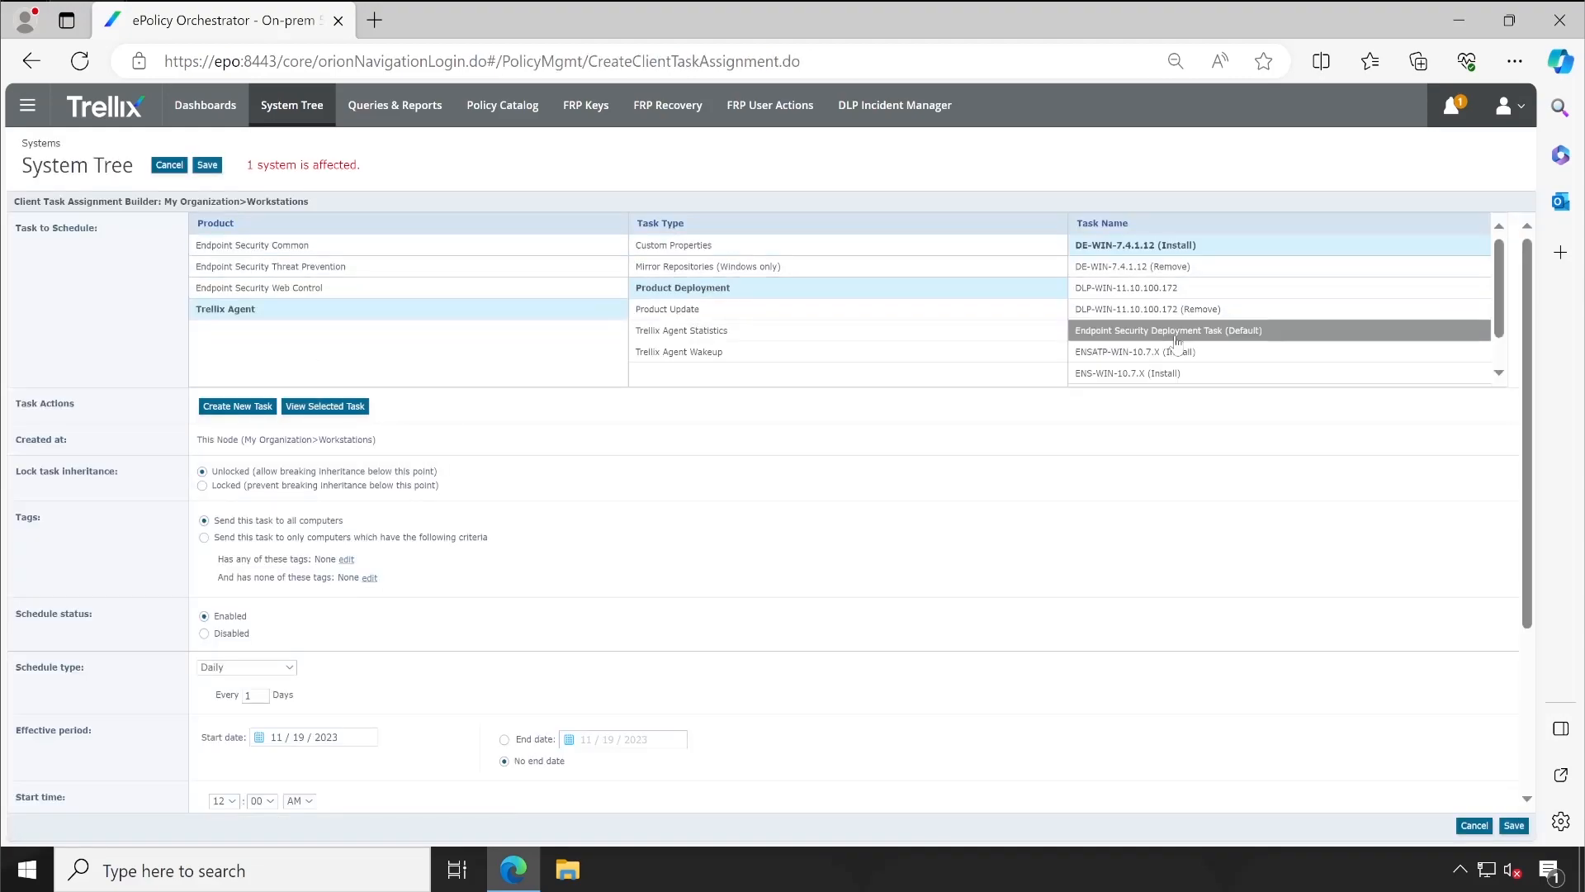
{"action": "left_click", "coordinate": [1143, 376]}
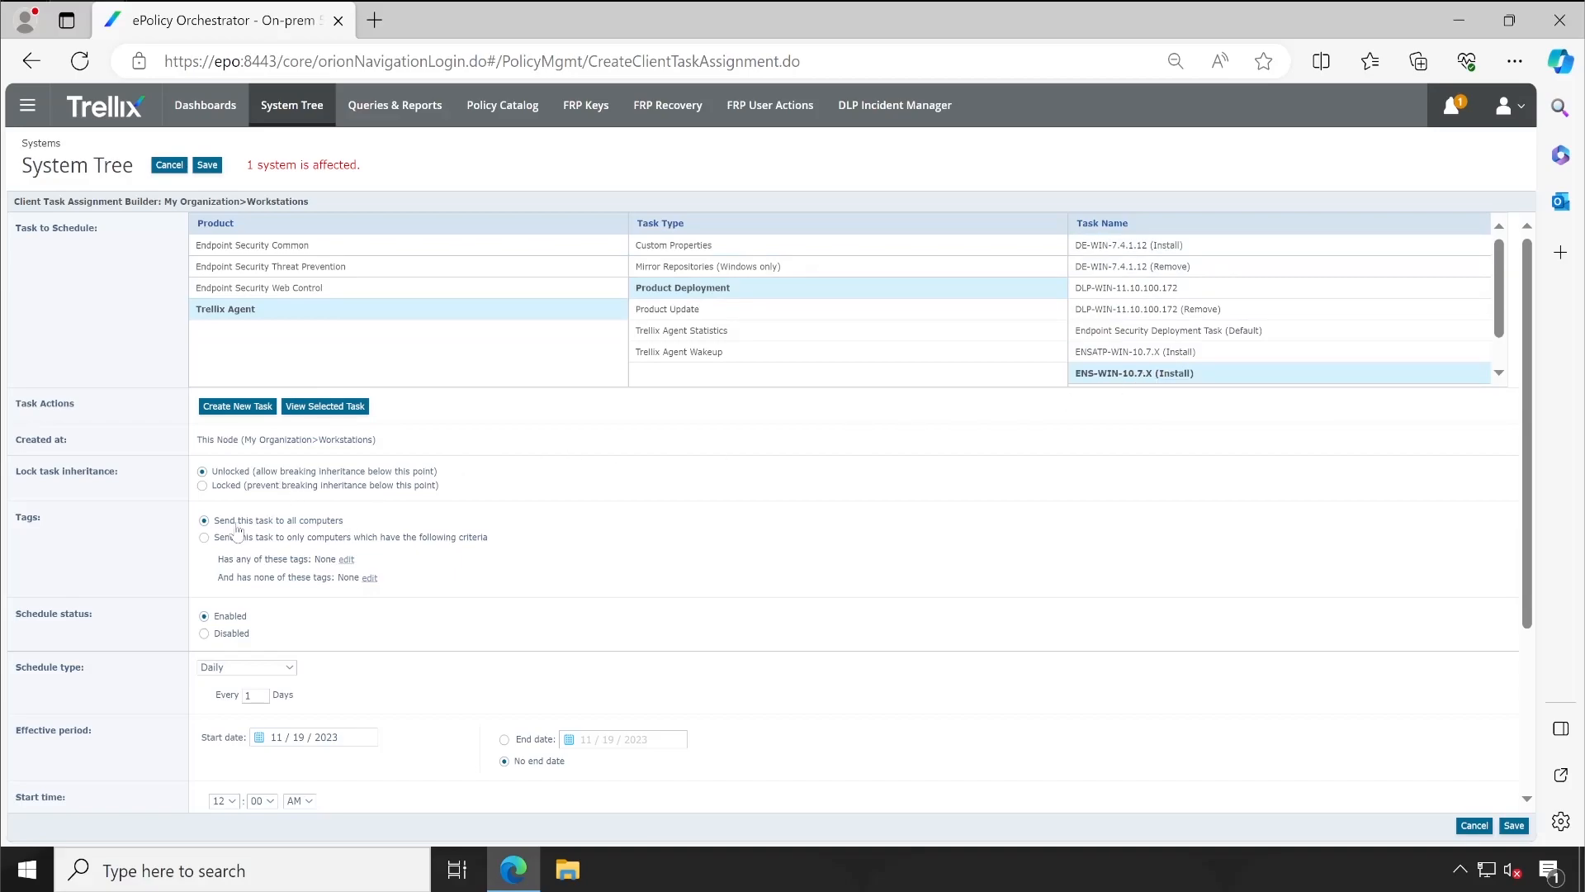
Set the assignment's schedule type to Run immediately and save the assignment
{"action": "scroll", "coordinate": [376, 518], "scroll_direction": "down", "scroll_amount": 1}
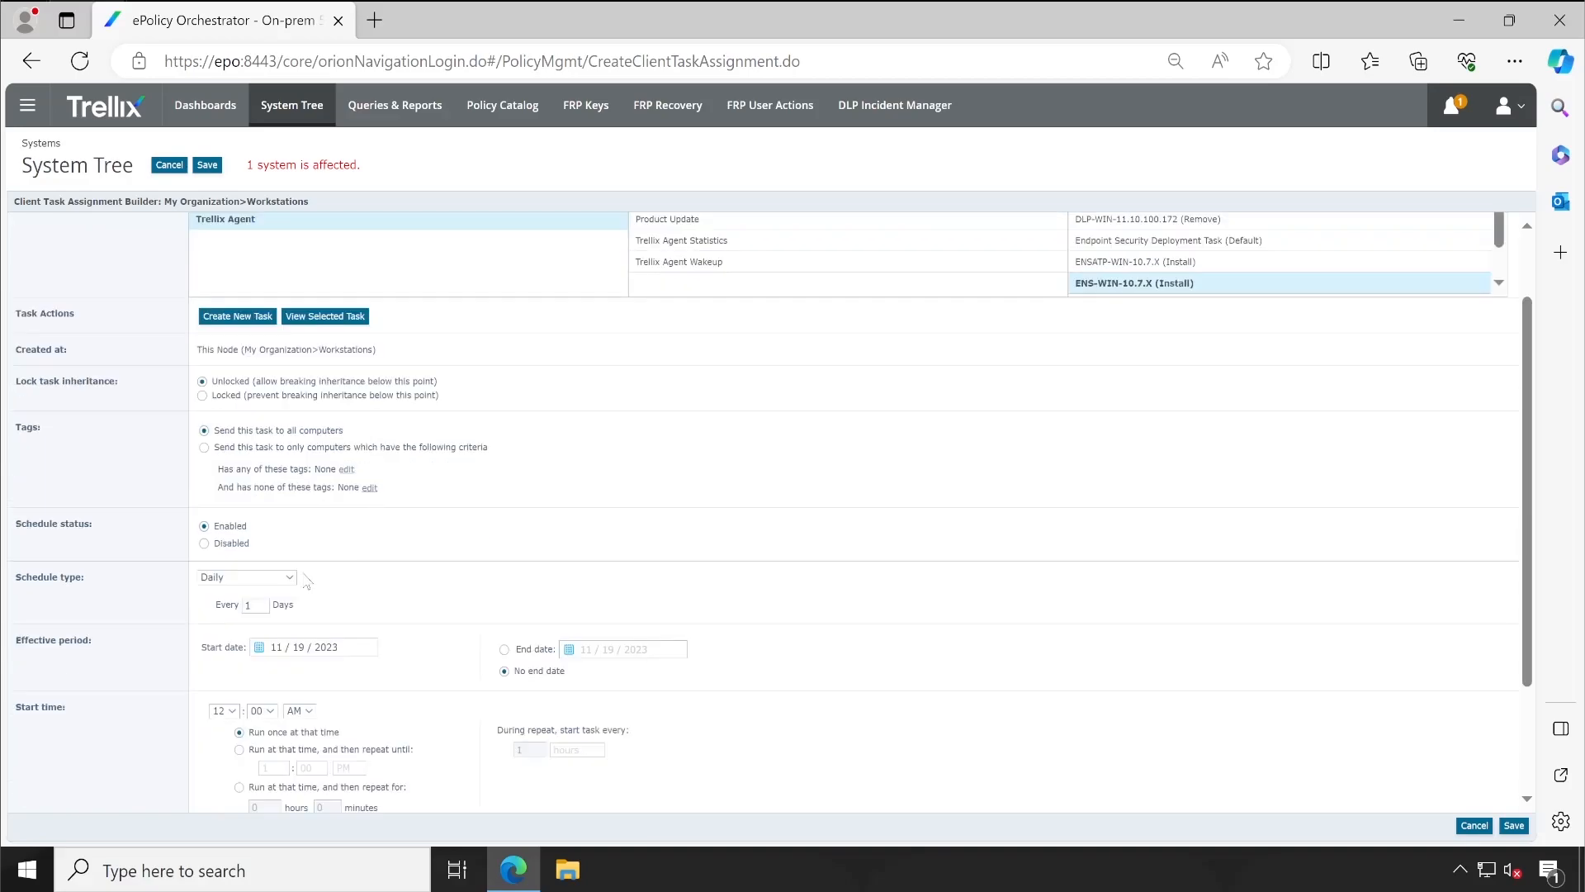
{"action": "left_click", "coordinate": [246, 578]}
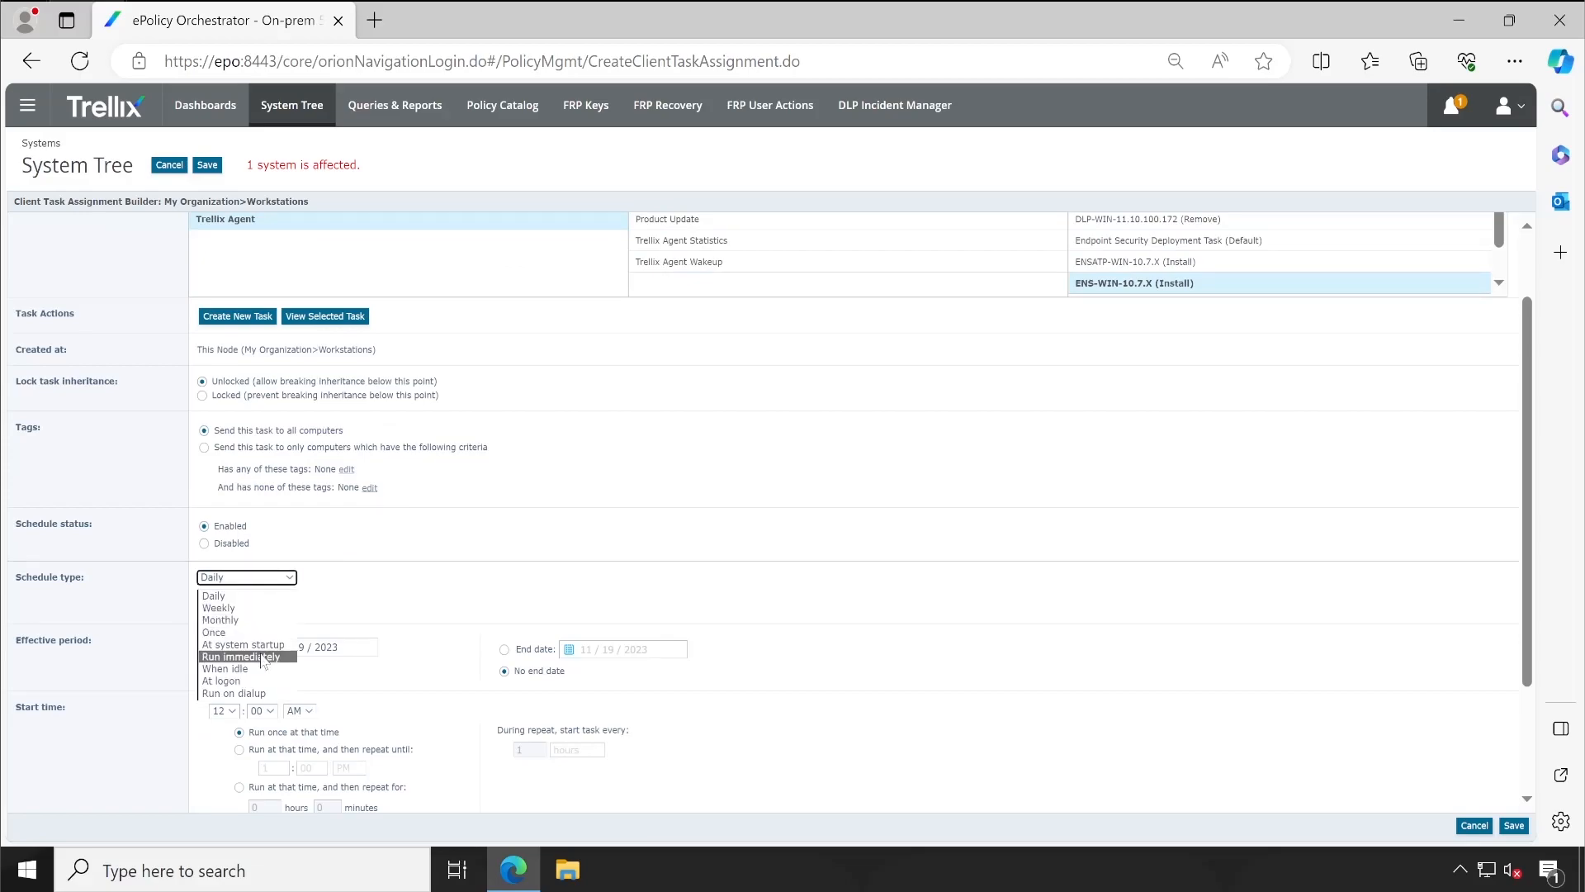
{"action": "left_click", "coordinate": [263, 659]}
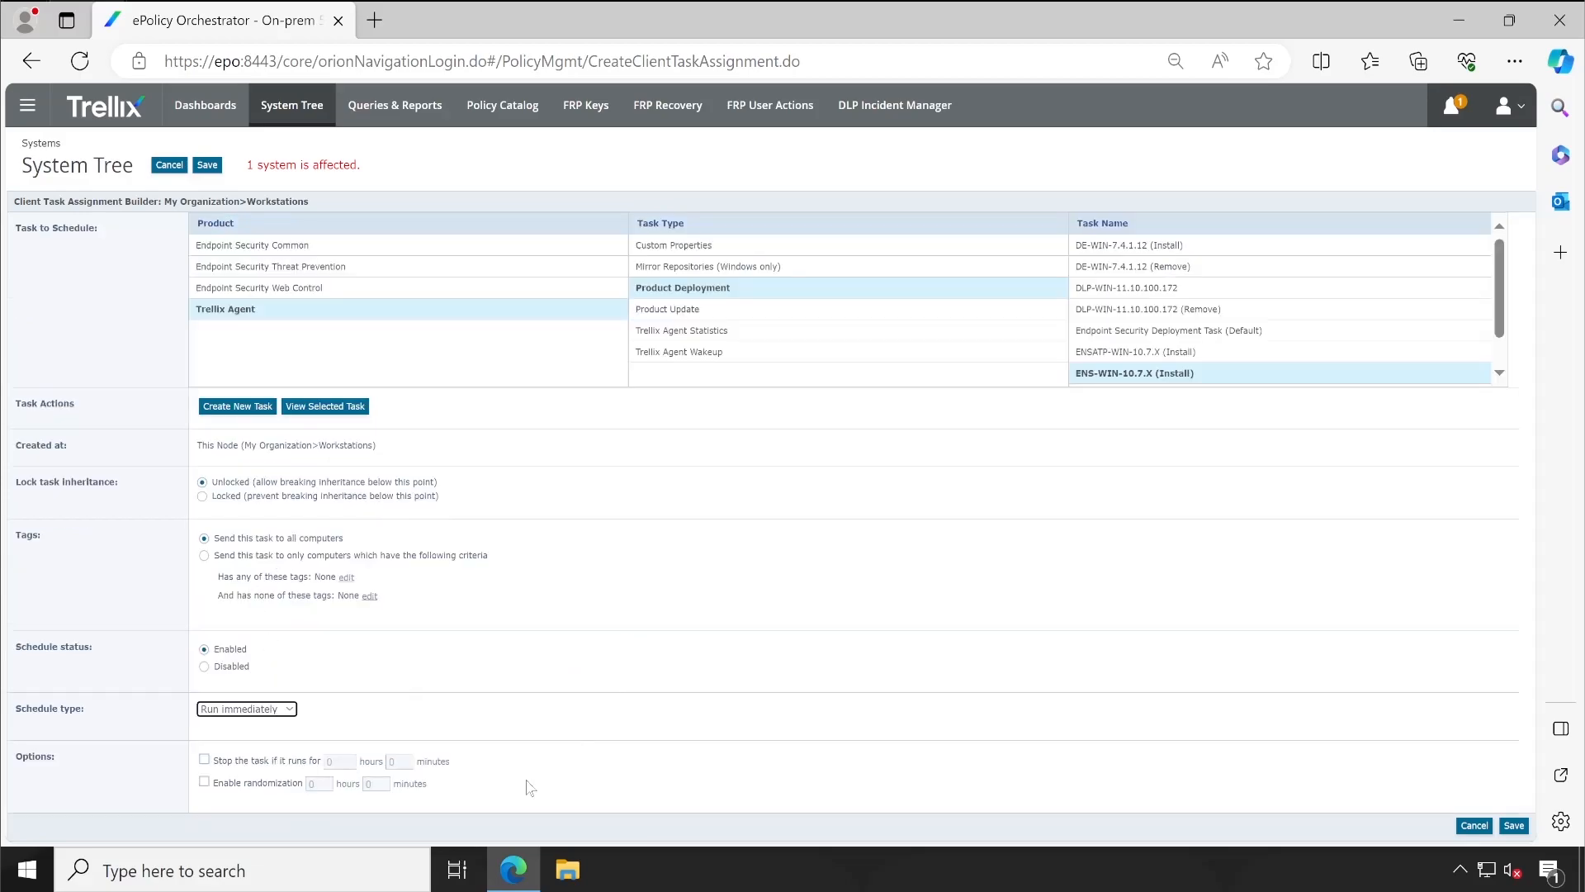
{"action": "left_click", "coordinate": [864, 715]}
{"action": "left_click", "coordinate": [1512, 826]}
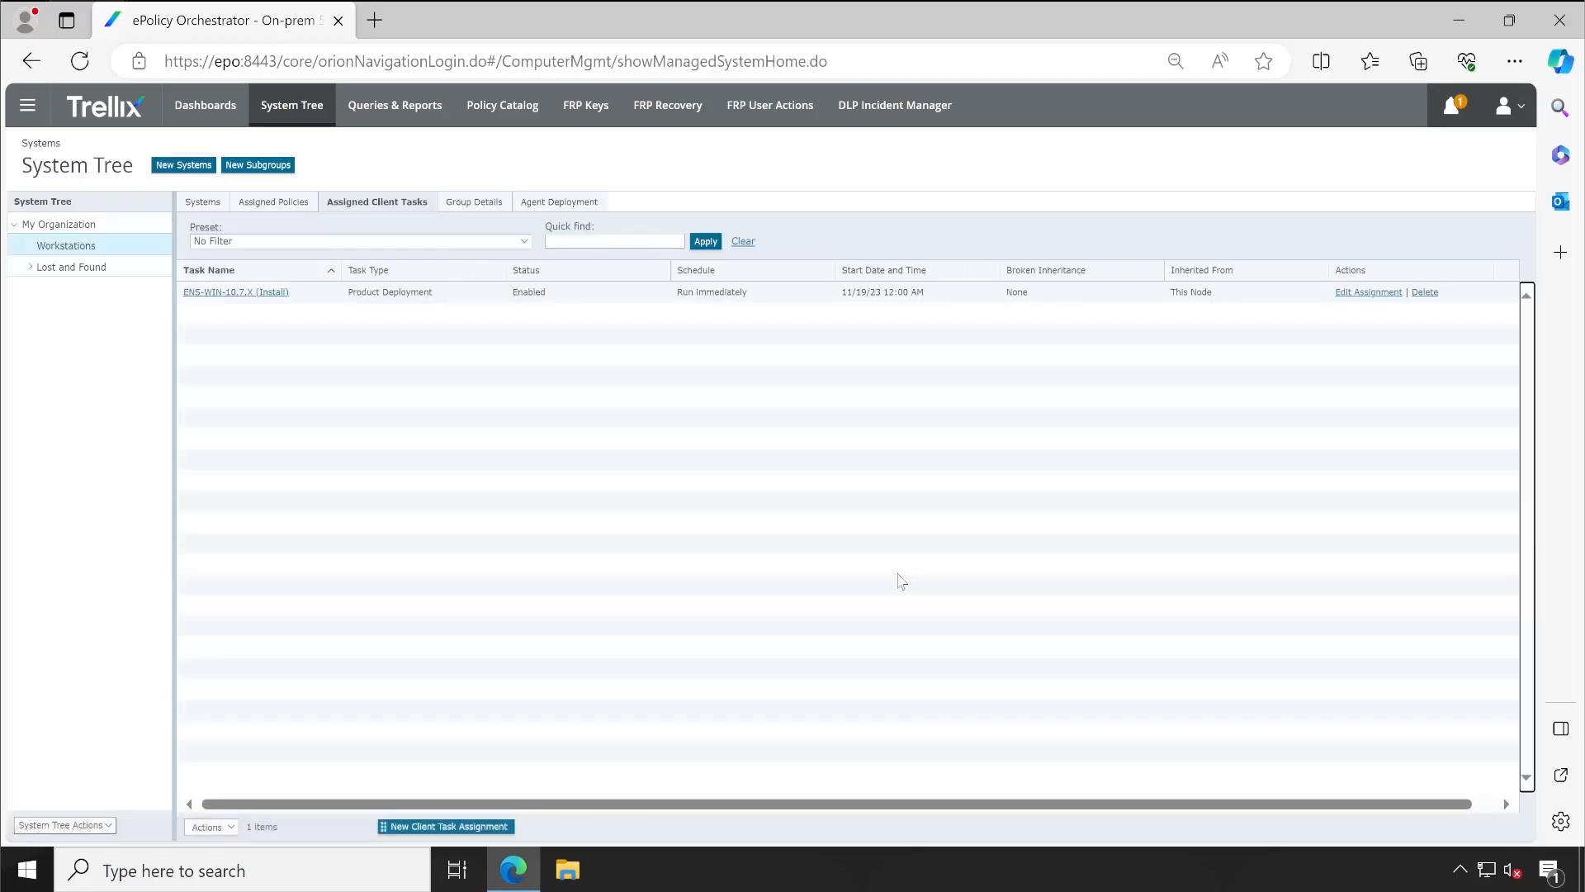
View the systems in the Workstations group, switch to the client machine, and check the computer name in the Trellix Agent's About information
{"action": "left_click", "coordinate": [203, 202]}
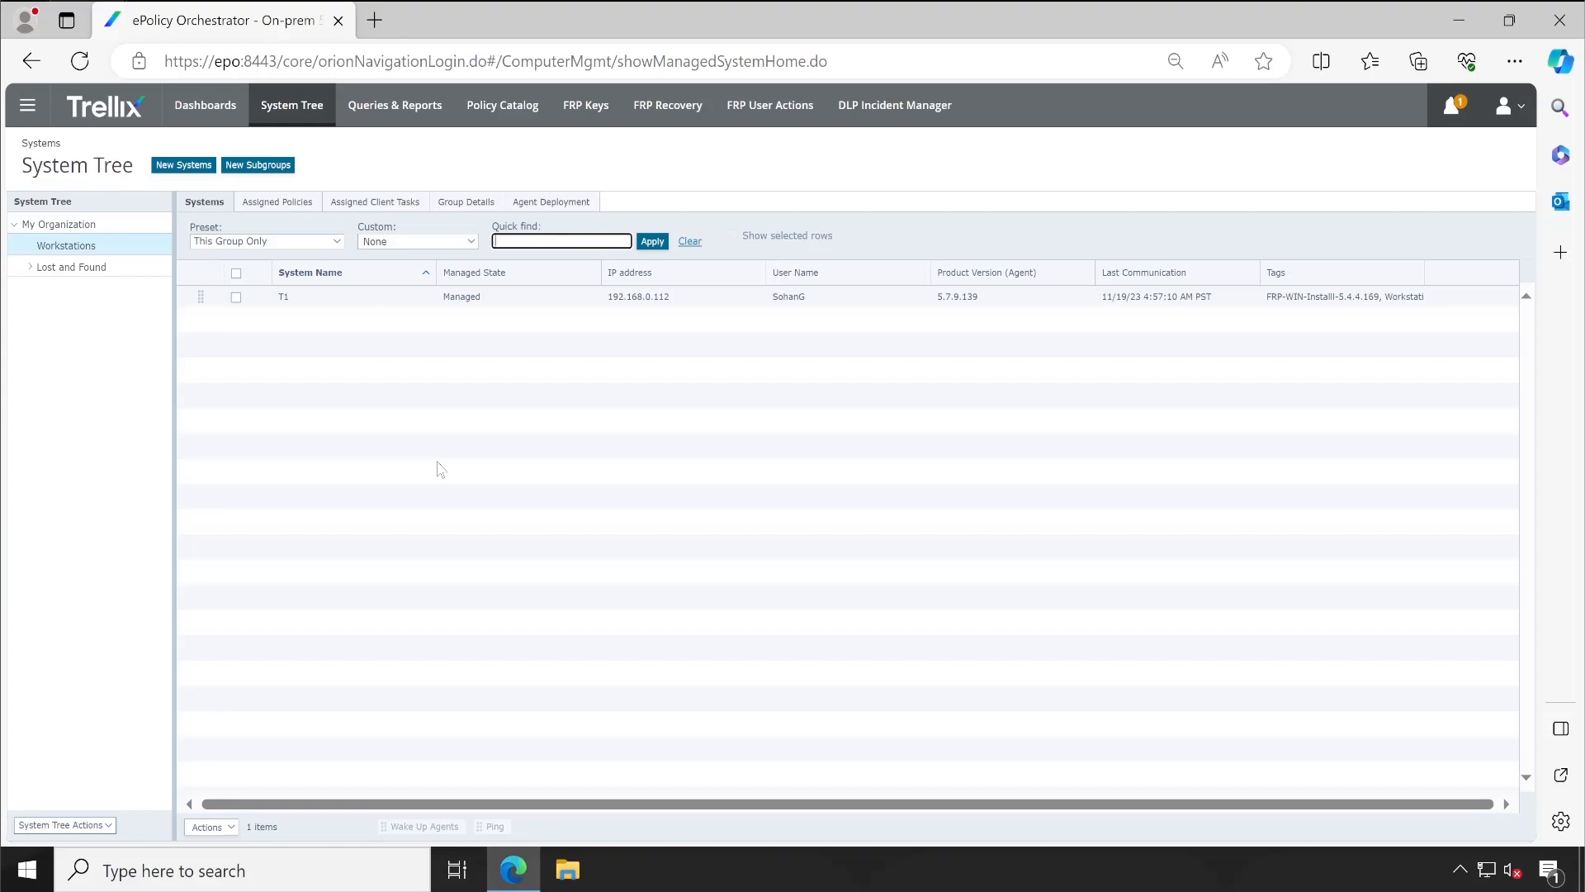
{"action": "left_click", "coordinate": [374, 413]}
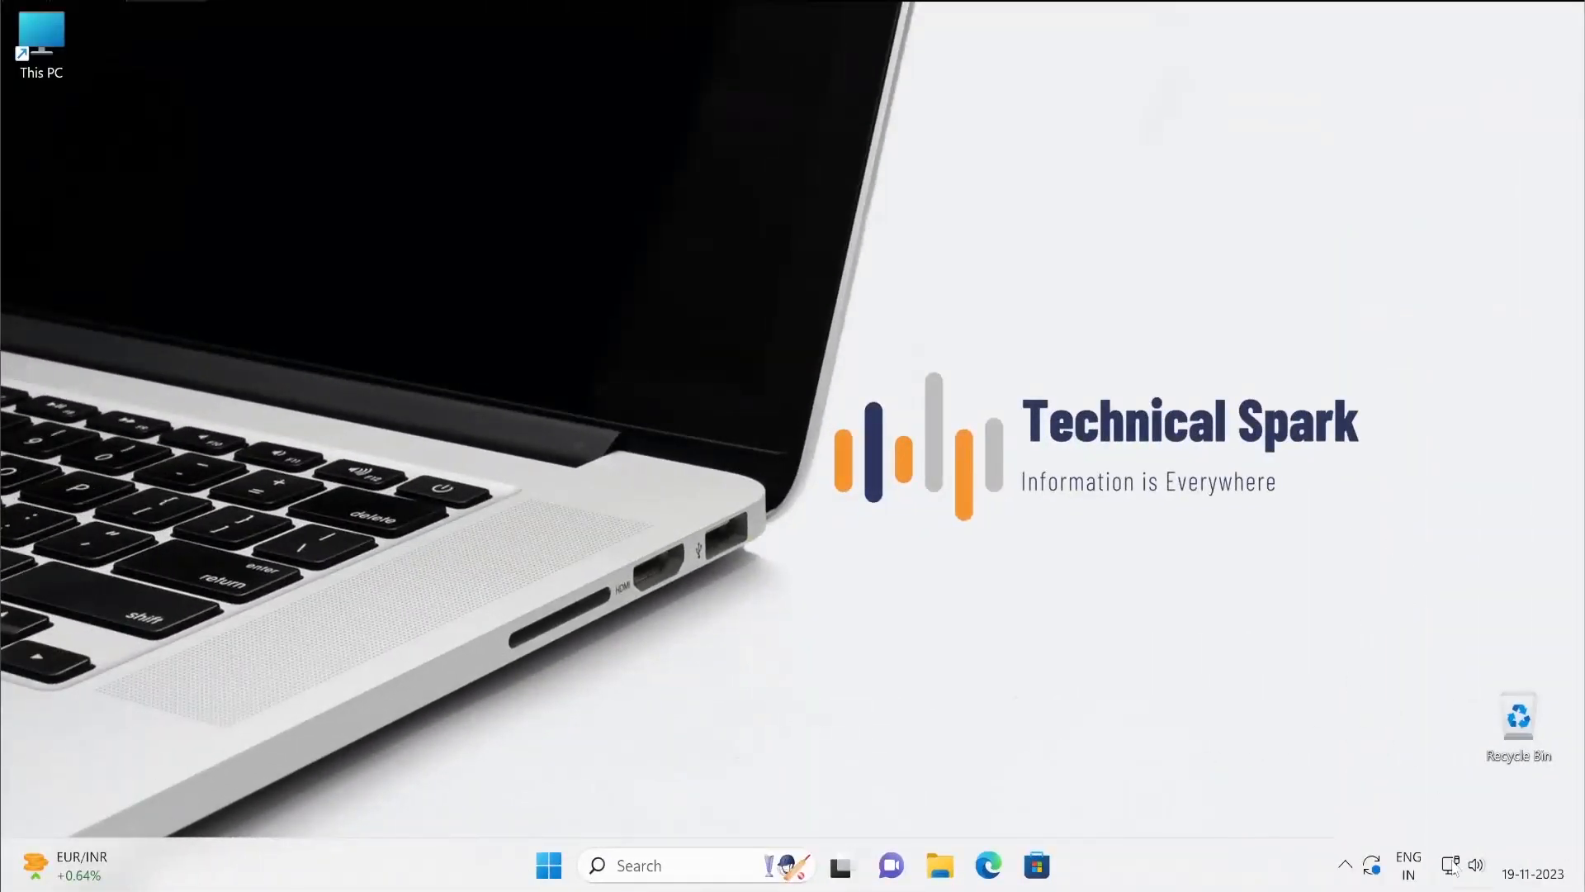
{"action": "left_click", "coordinate": [1348, 868]}
{"action": "right_click", "coordinate": [1345, 798]}
{"action": "left_click", "coordinate": [1152, 795]}
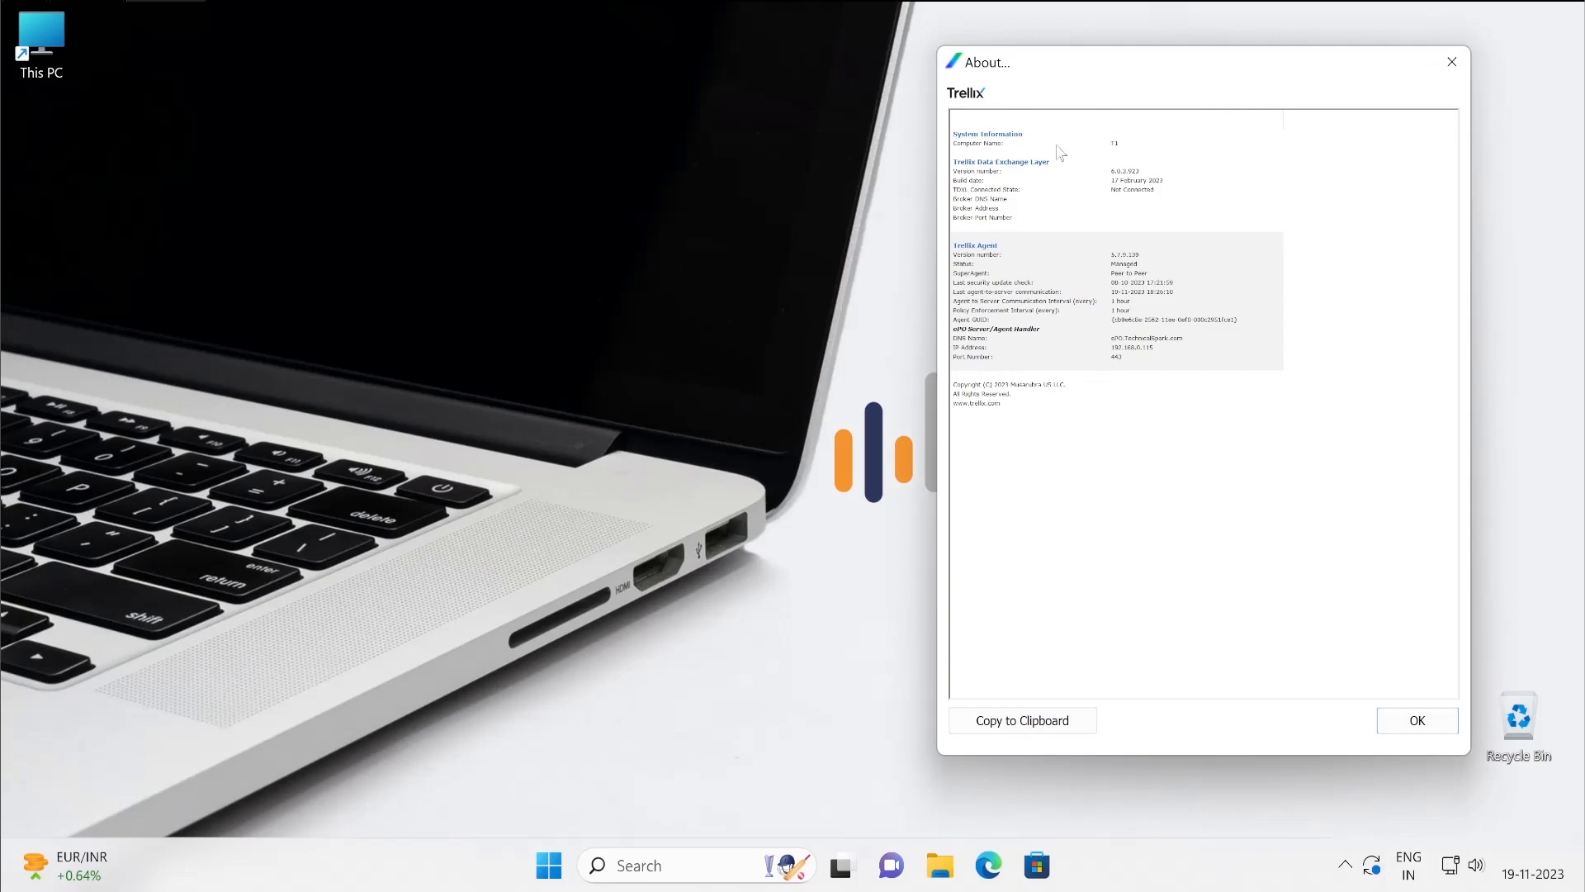
{"action": "left_click", "coordinate": [1142, 144]}
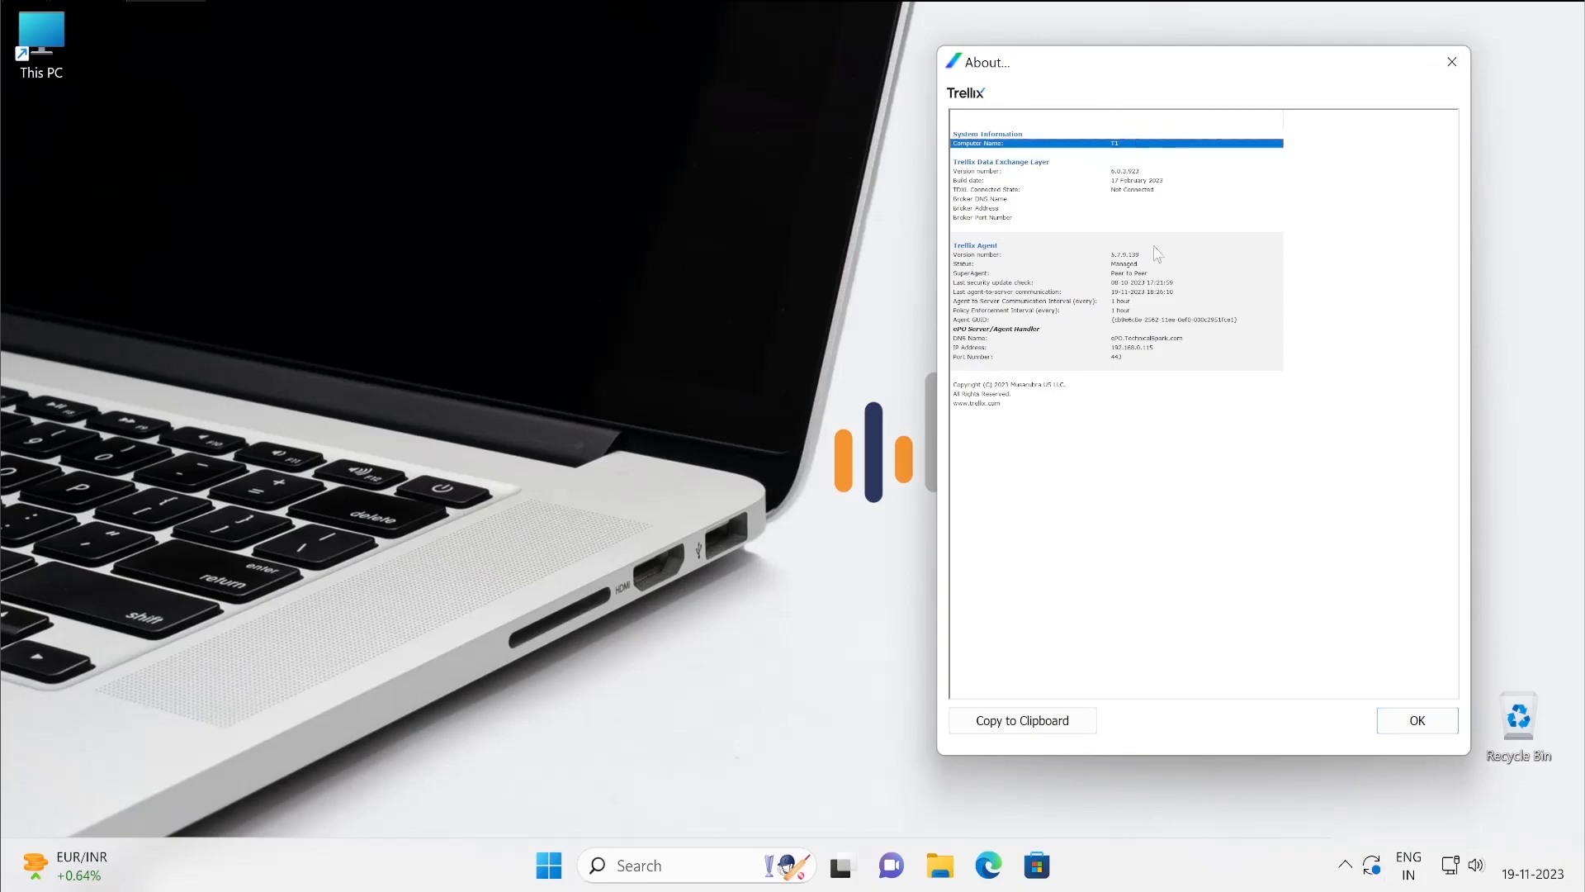
Open the Trellix Agent Status Monitor on the client, close the About window, and maximize the monitor
{"action": "left_click", "coordinate": [1346, 864]}
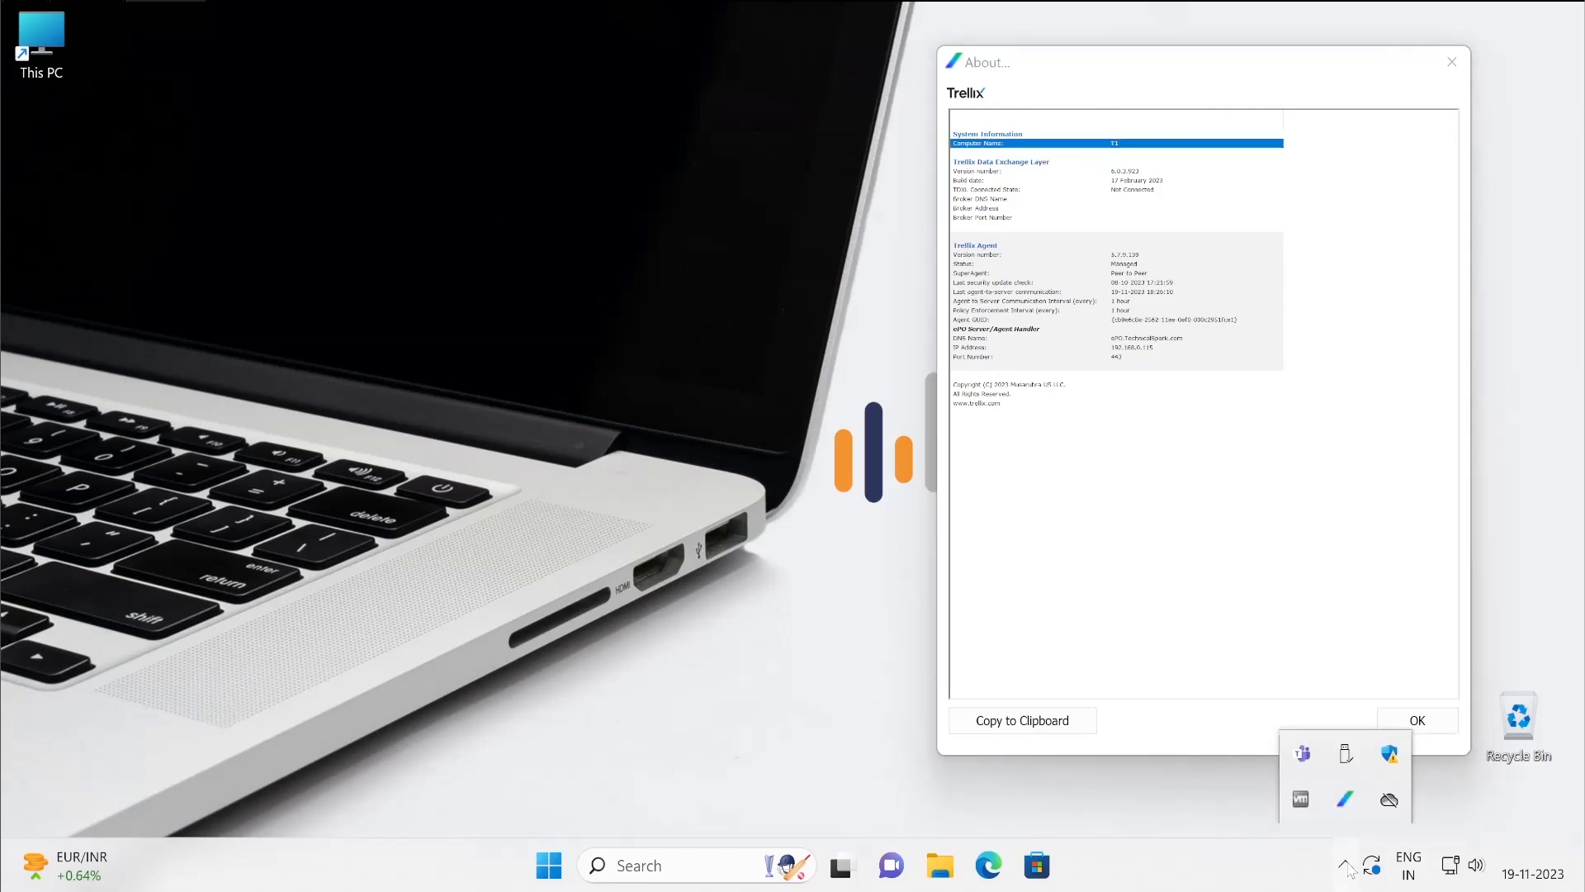
{"action": "right_click", "coordinate": [1345, 815]}
{"action": "left_click", "coordinate": [1193, 773]}
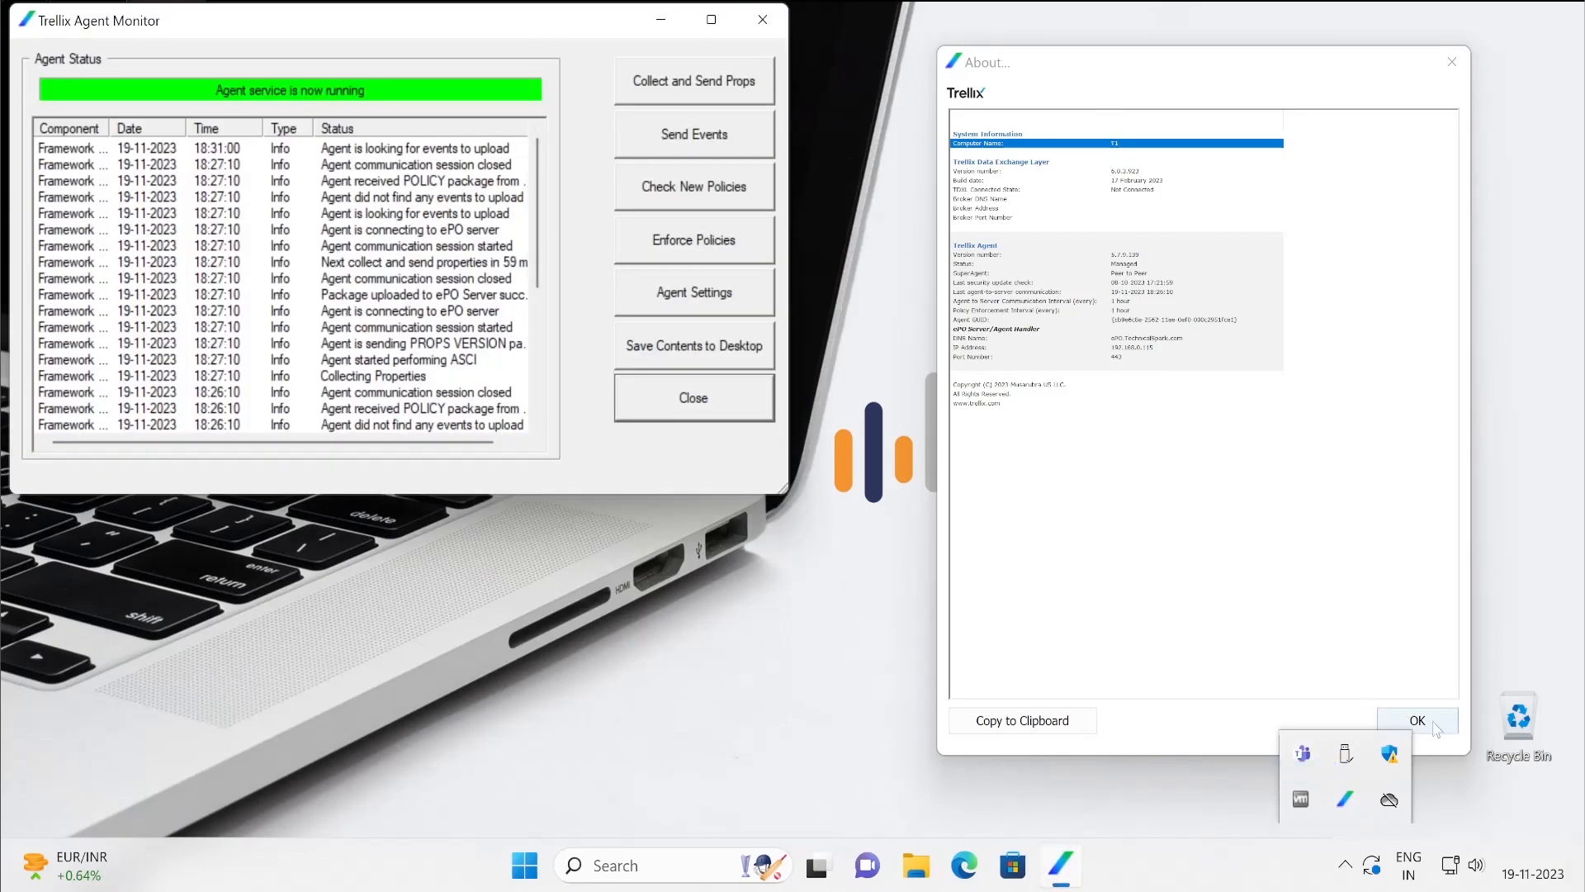
{"action": "left_click", "coordinate": [1390, 720]}
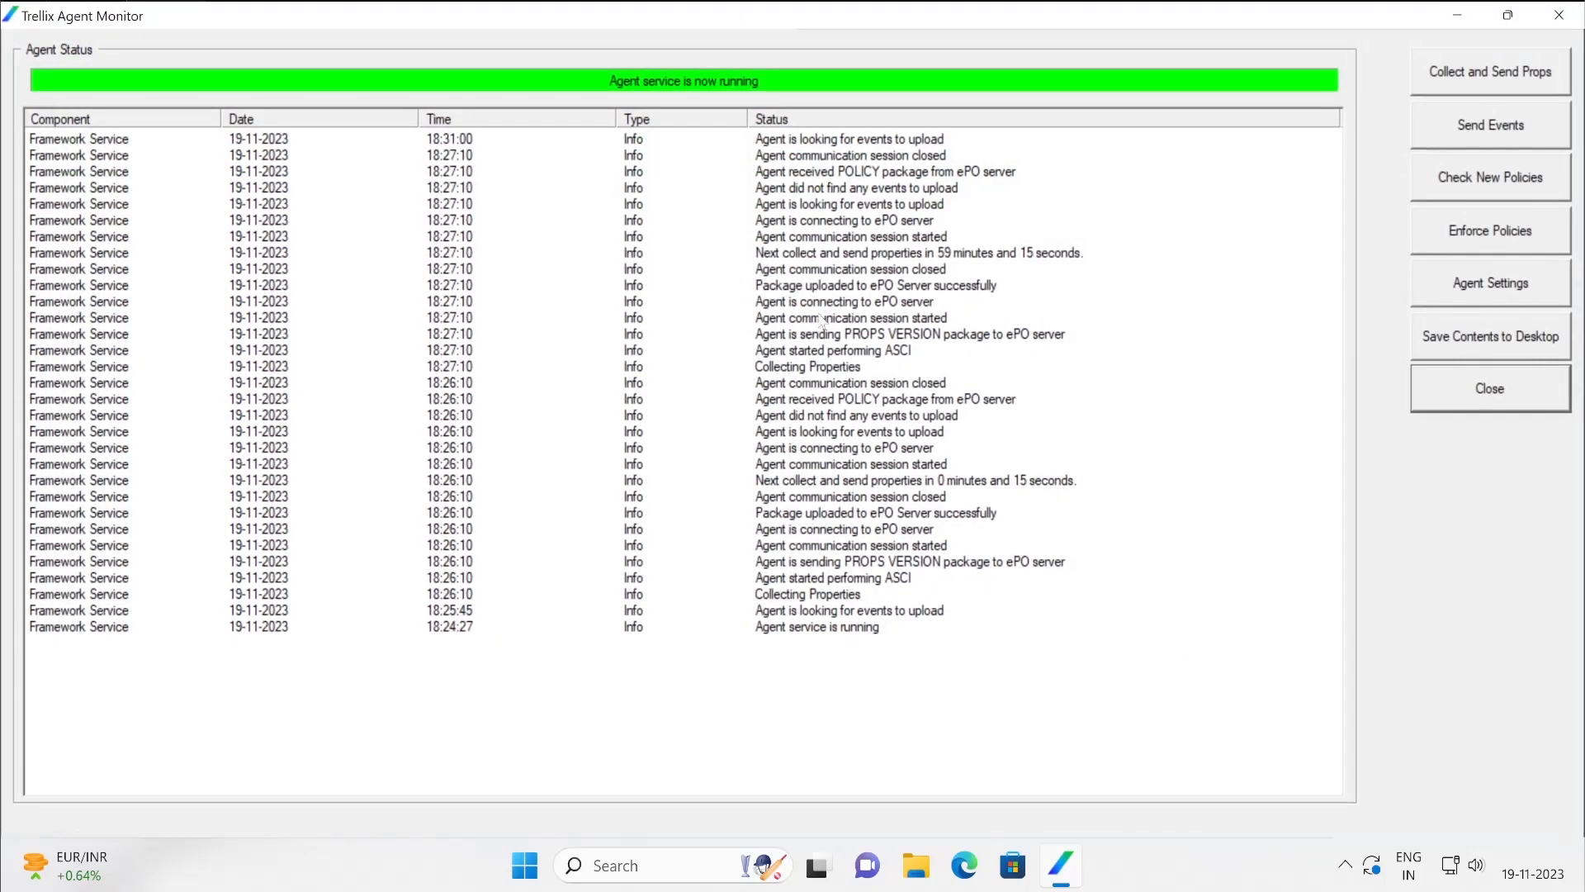
{"action": "left_click", "coordinate": [723, 23]}
Check for new policies and enforce them on the client, examining the log entries for the ENS-WIN-10.7.X (Install) task
{"action": "left_click", "coordinate": [1472, 198]}
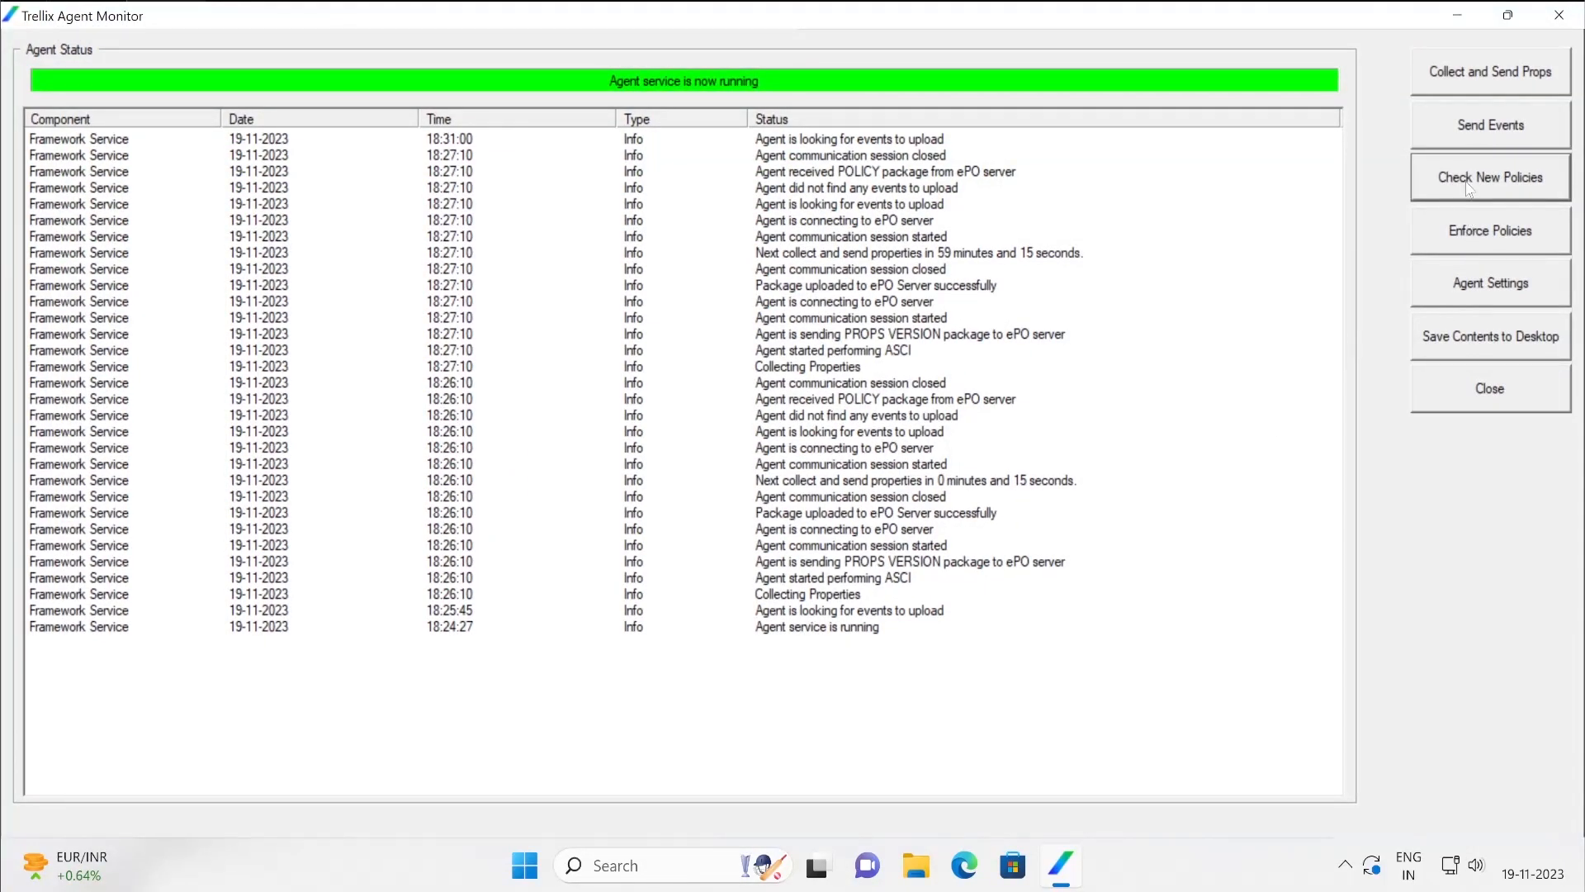
{"action": "left_click", "coordinate": [1482, 247]}
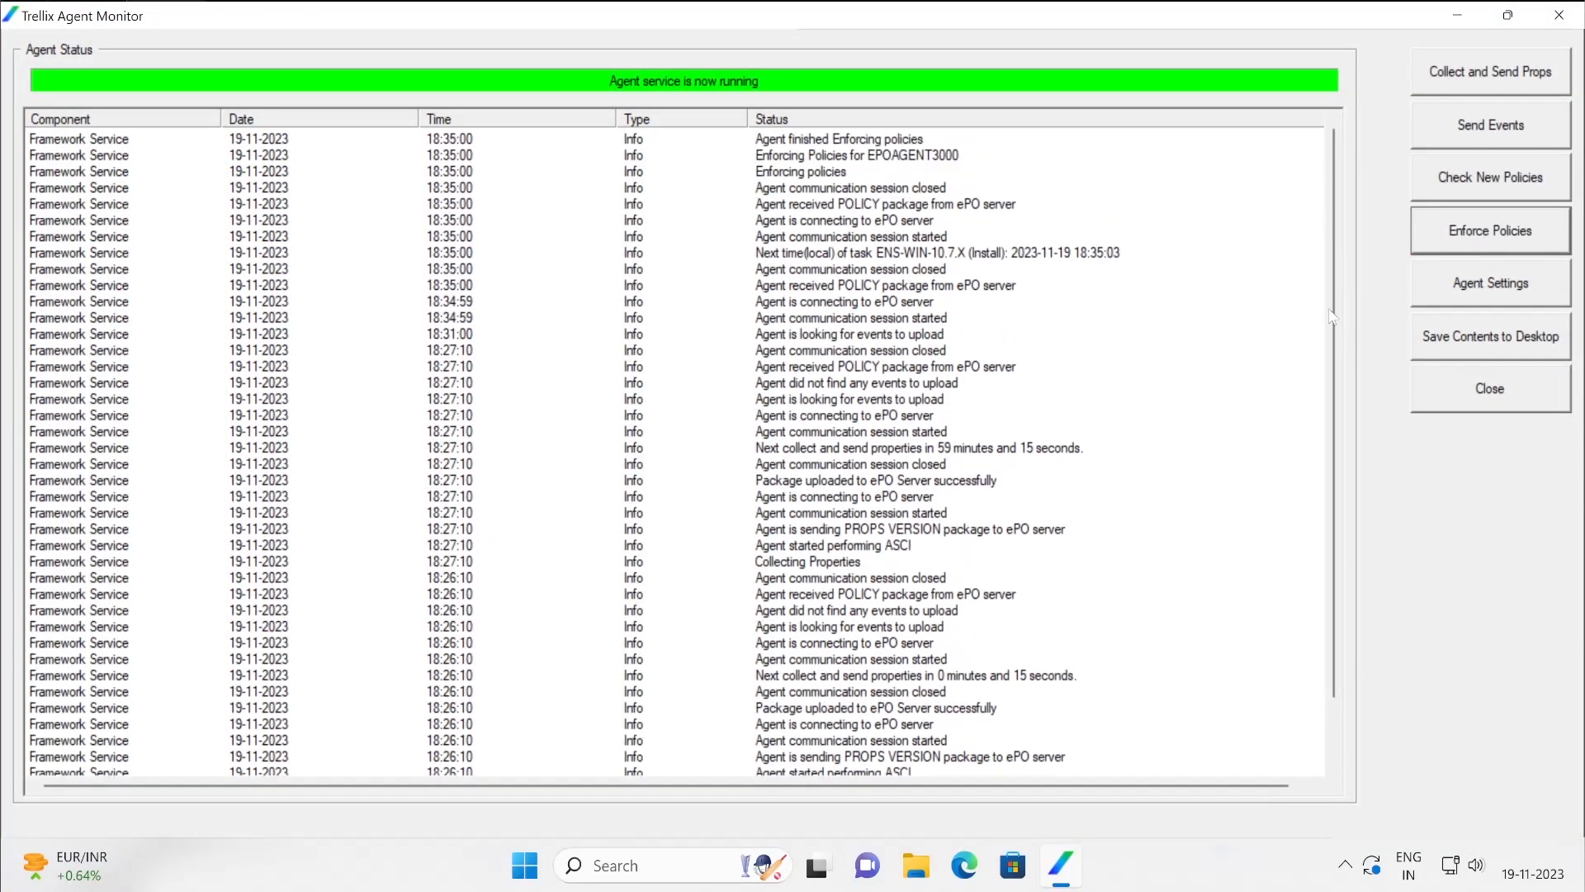
{"action": "left_click", "coordinate": [911, 255]}
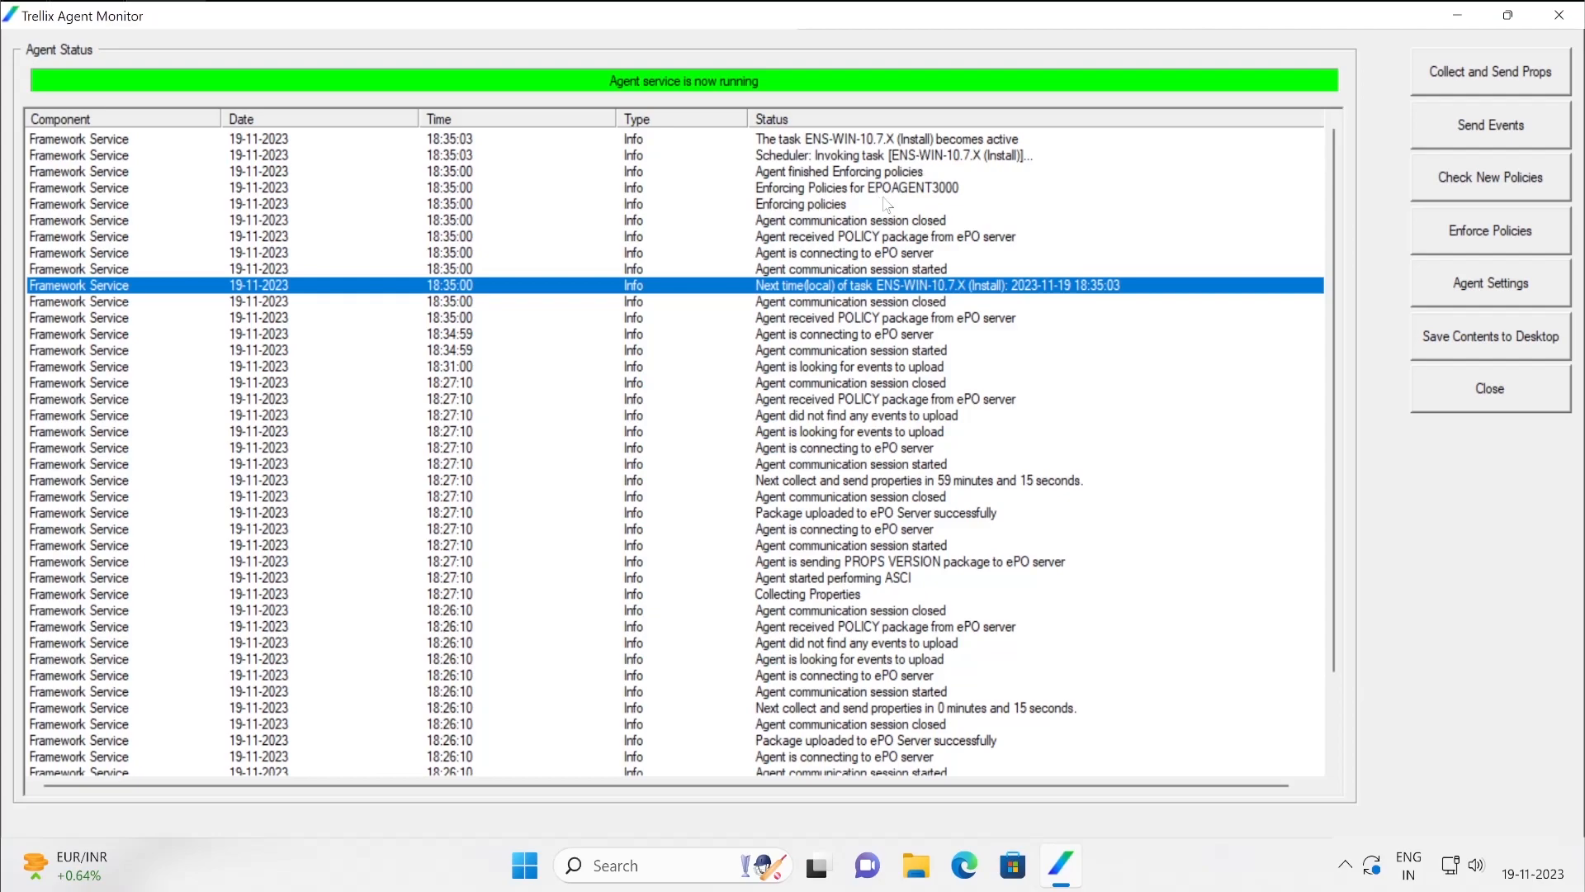
{"action": "left_click", "coordinate": [991, 142]}
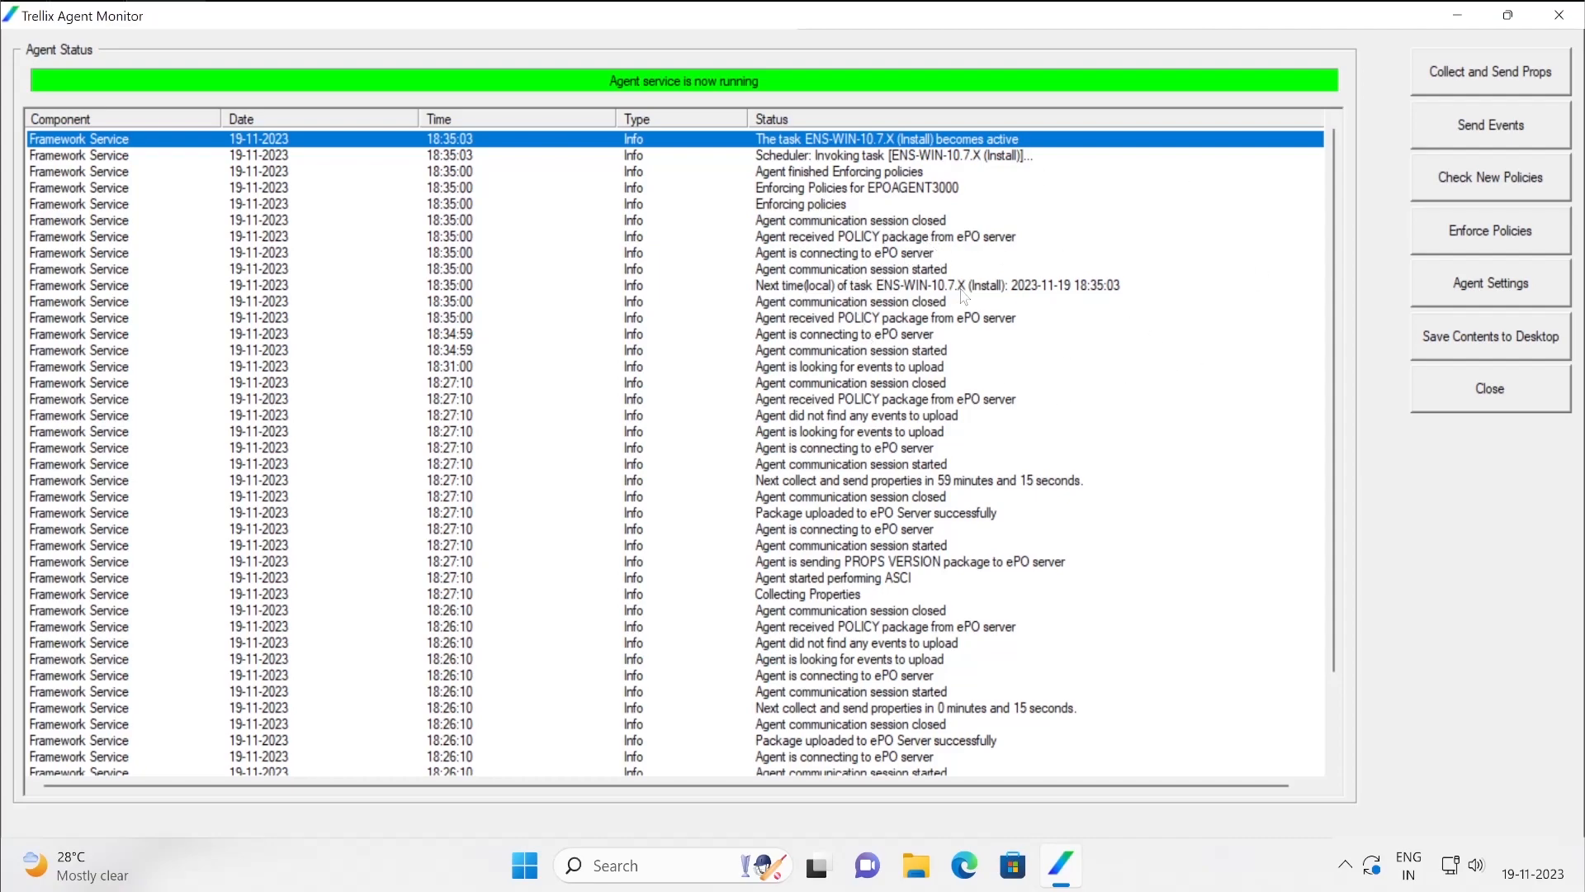
Run a full agent sync: collect and send properties, send events, check for new policies, and enforce policies
{"action": "left_click", "coordinate": [1480, 74]}
{"action": "left_click", "coordinate": [1480, 127]}
{"action": "left_click", "coordinate": [1480, 179]}
{"action": "left_click", "coordinate": [1478, 238]}
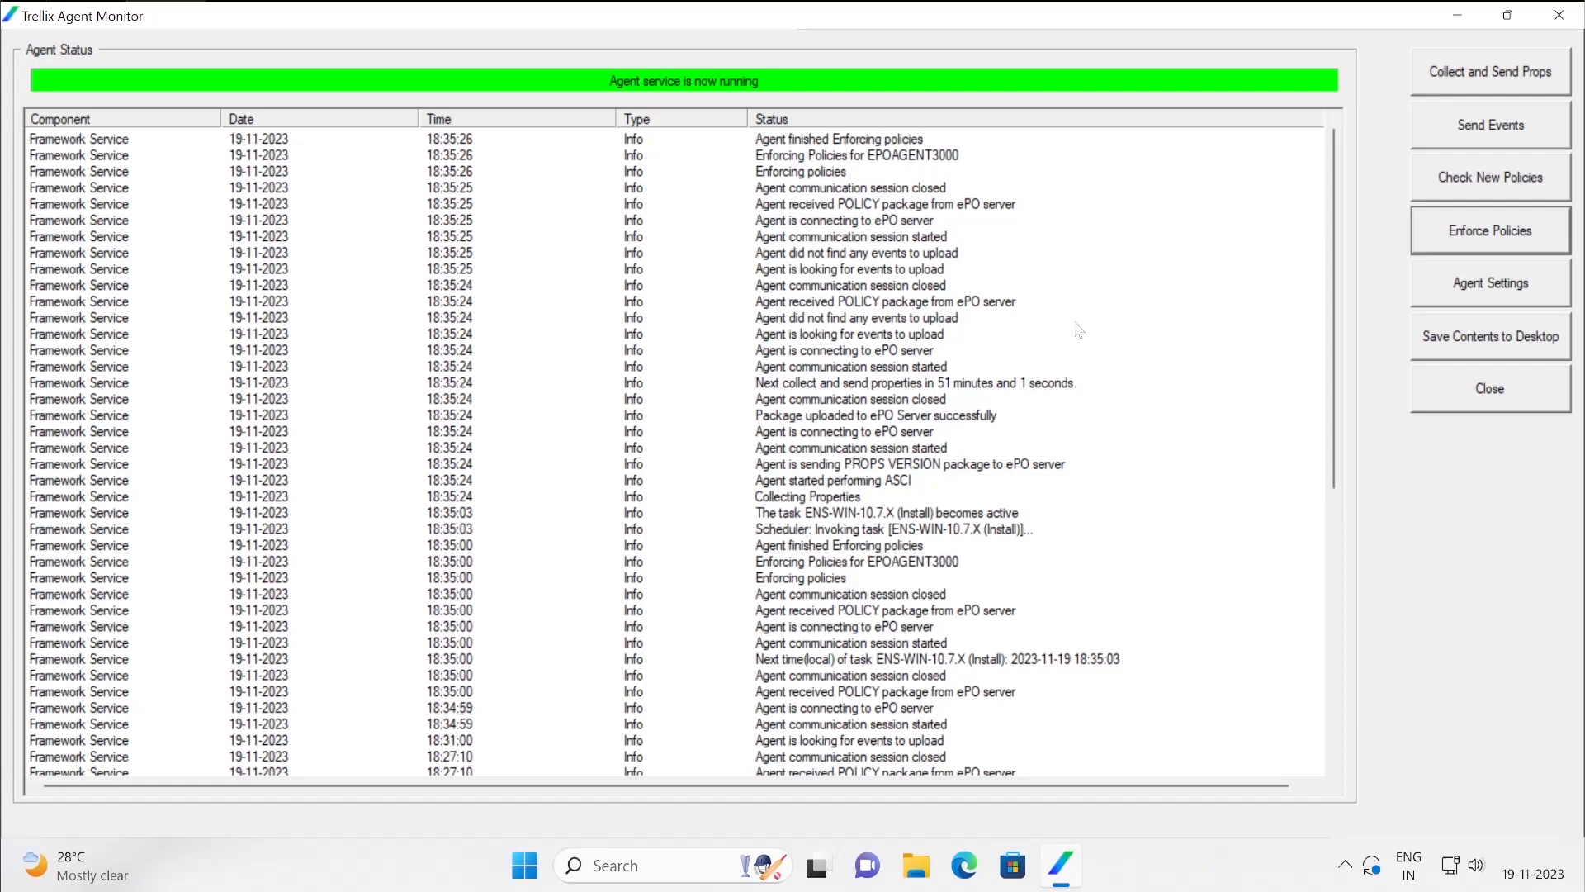
Resize the agent monitor window and examine the ENDP_GS_1070 installation entry in its log
{"action": "key", "text": "super+Down"}
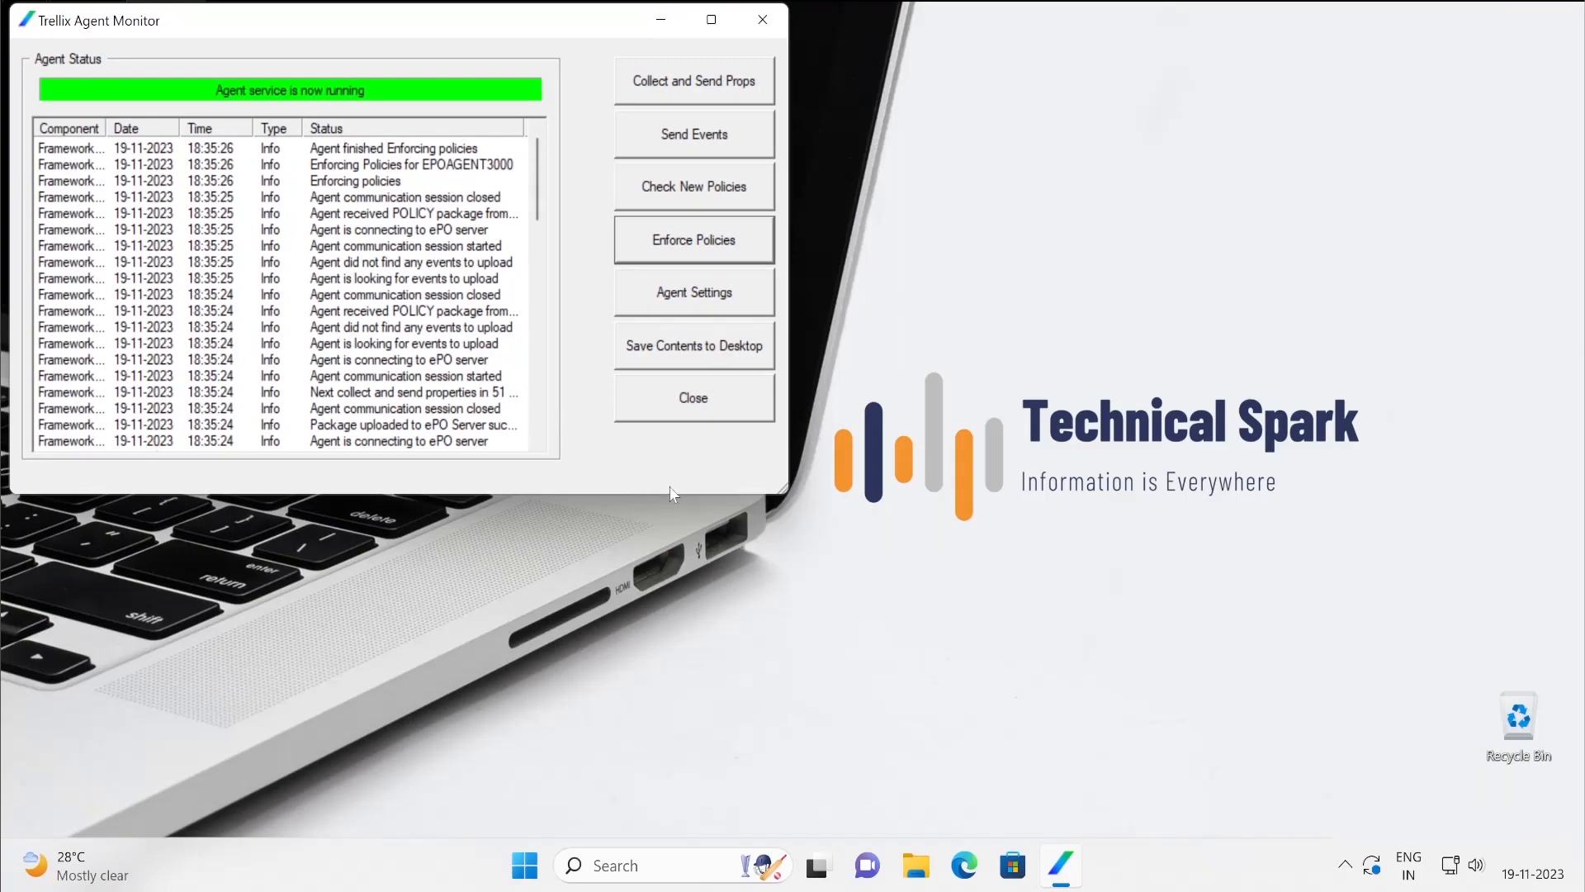
{"action": "left_click_drag", "start_coordinate": [754, 499], "coordinate": [755, 834]}
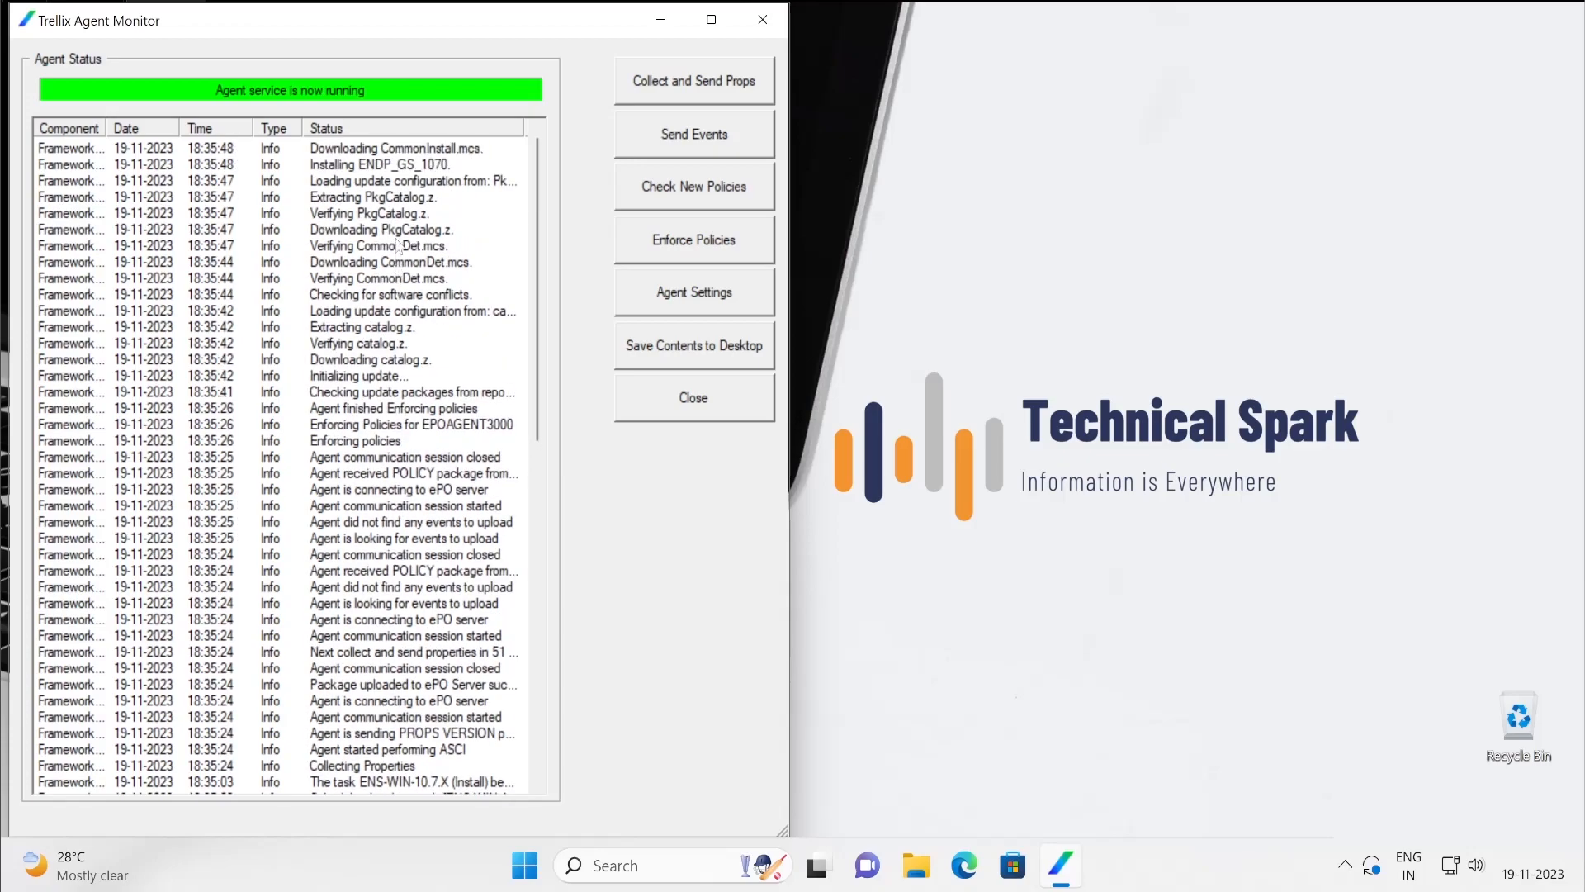
{"action": "left_click", "coordinate": [387, 165]}
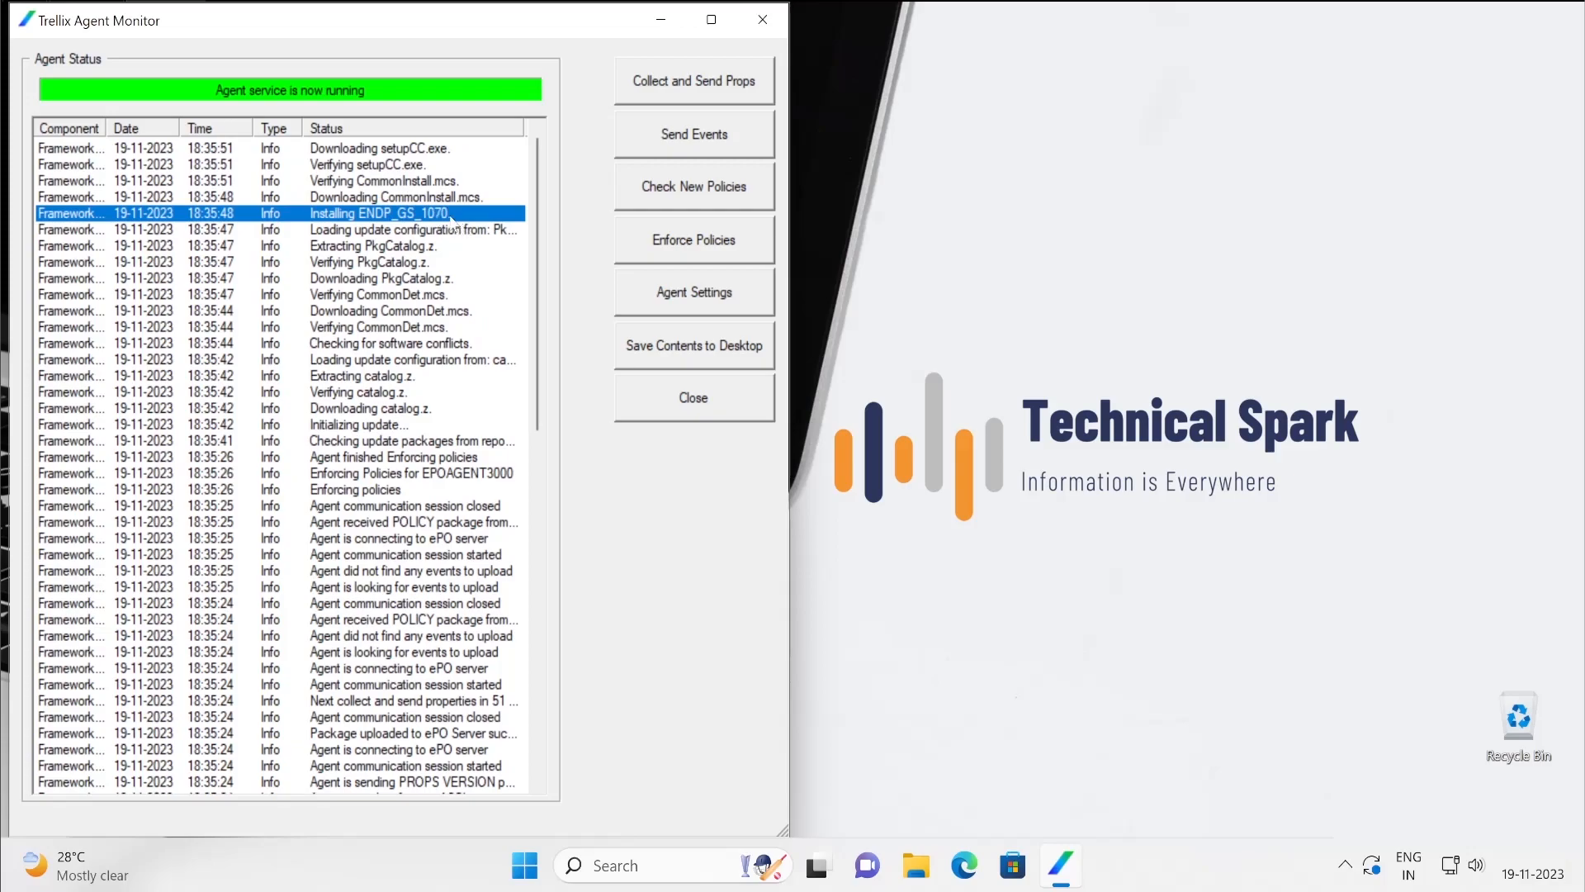
{"action": "left_click", "coordinate": [711, 25]}
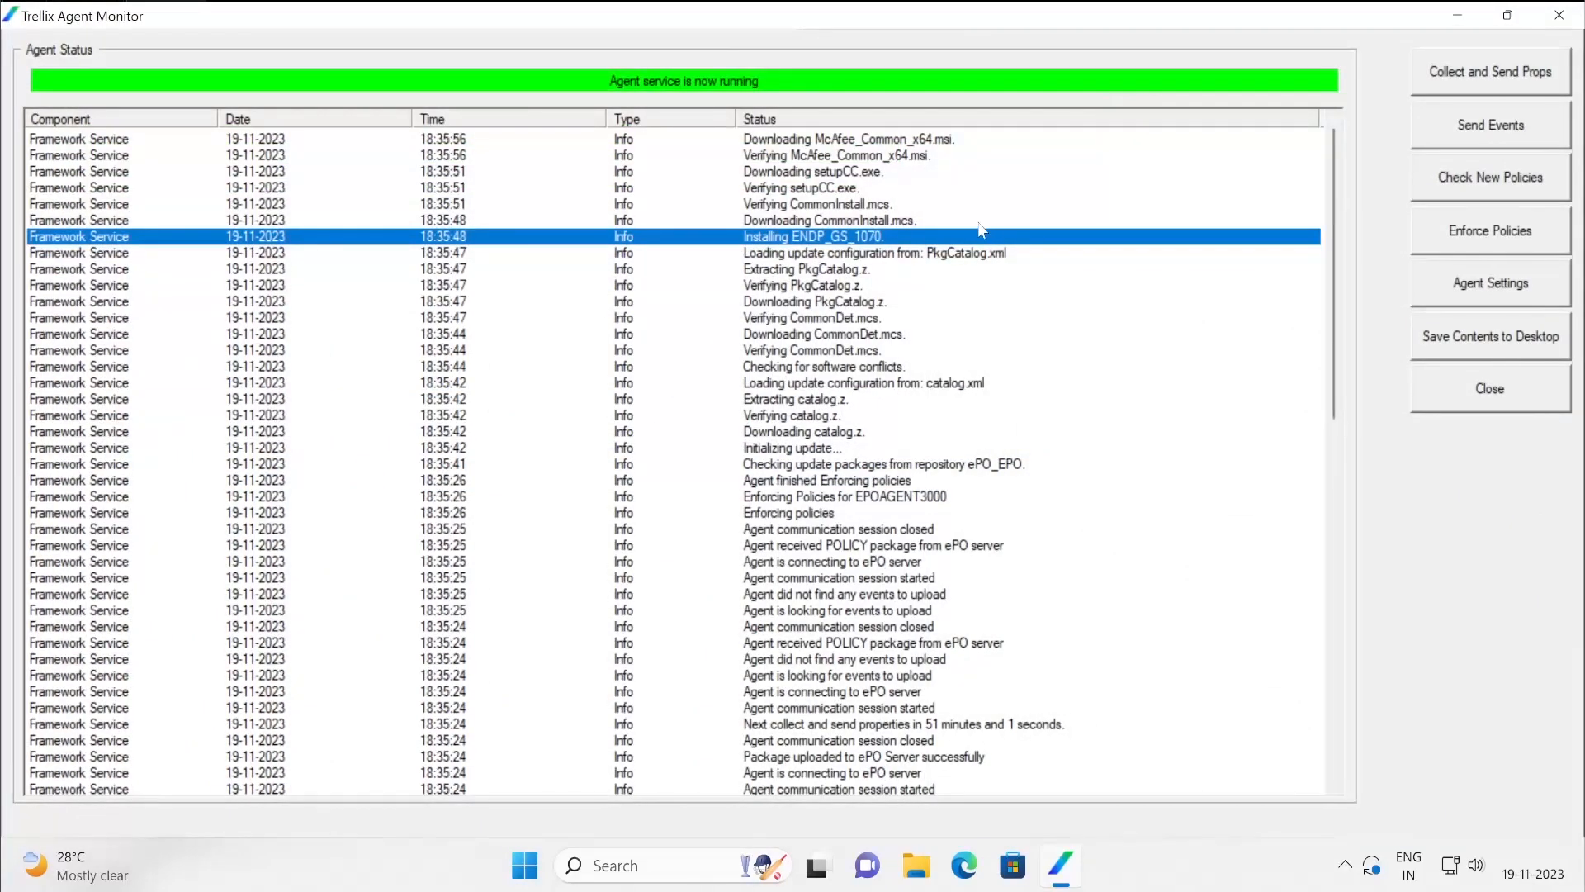
Reopen the agent status monitor and examine its log entries for the 10.7.0 update and the Threat Prevention package
{"action": "left_click", "coordinate": [1345, 865]}
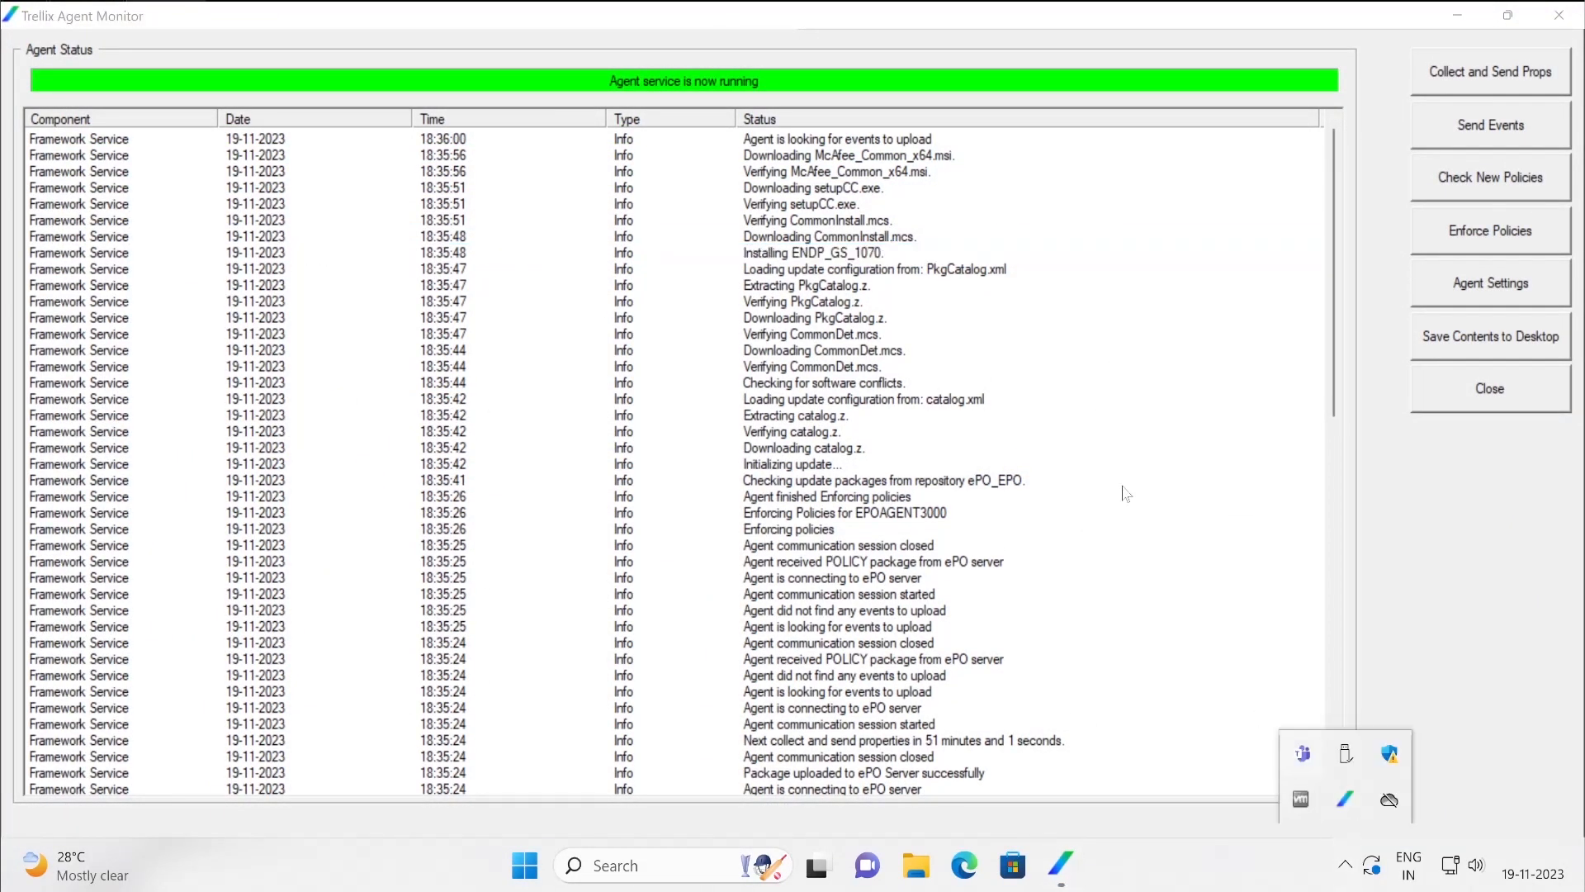
{"action": "right_click", "coordinate": [1345, 799]}
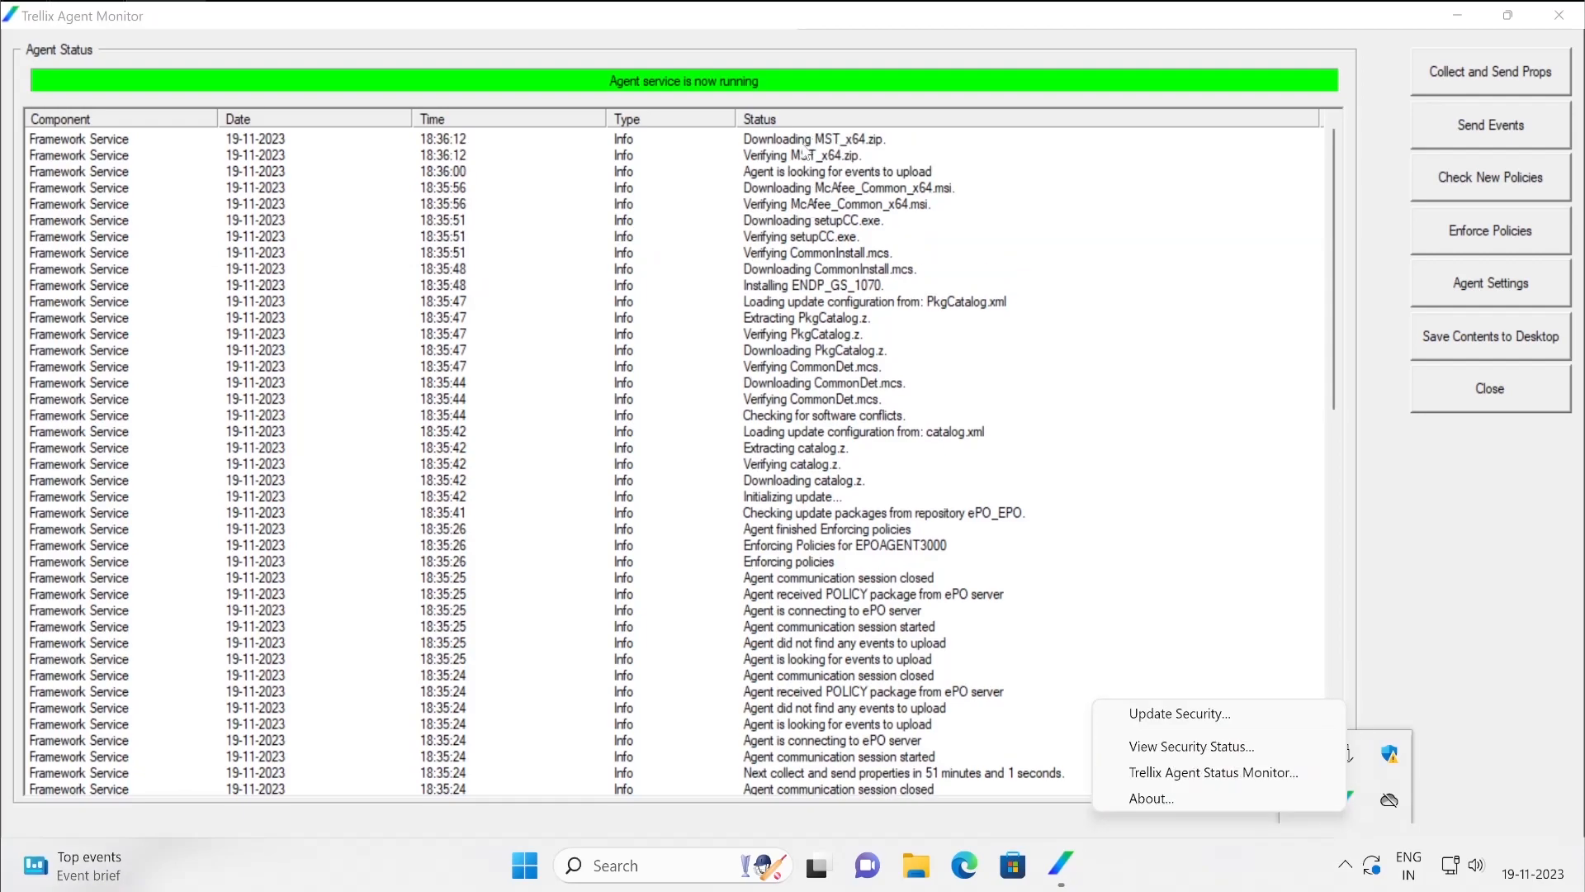
{"action": "left_click", "coordinate": [1269, 772]}
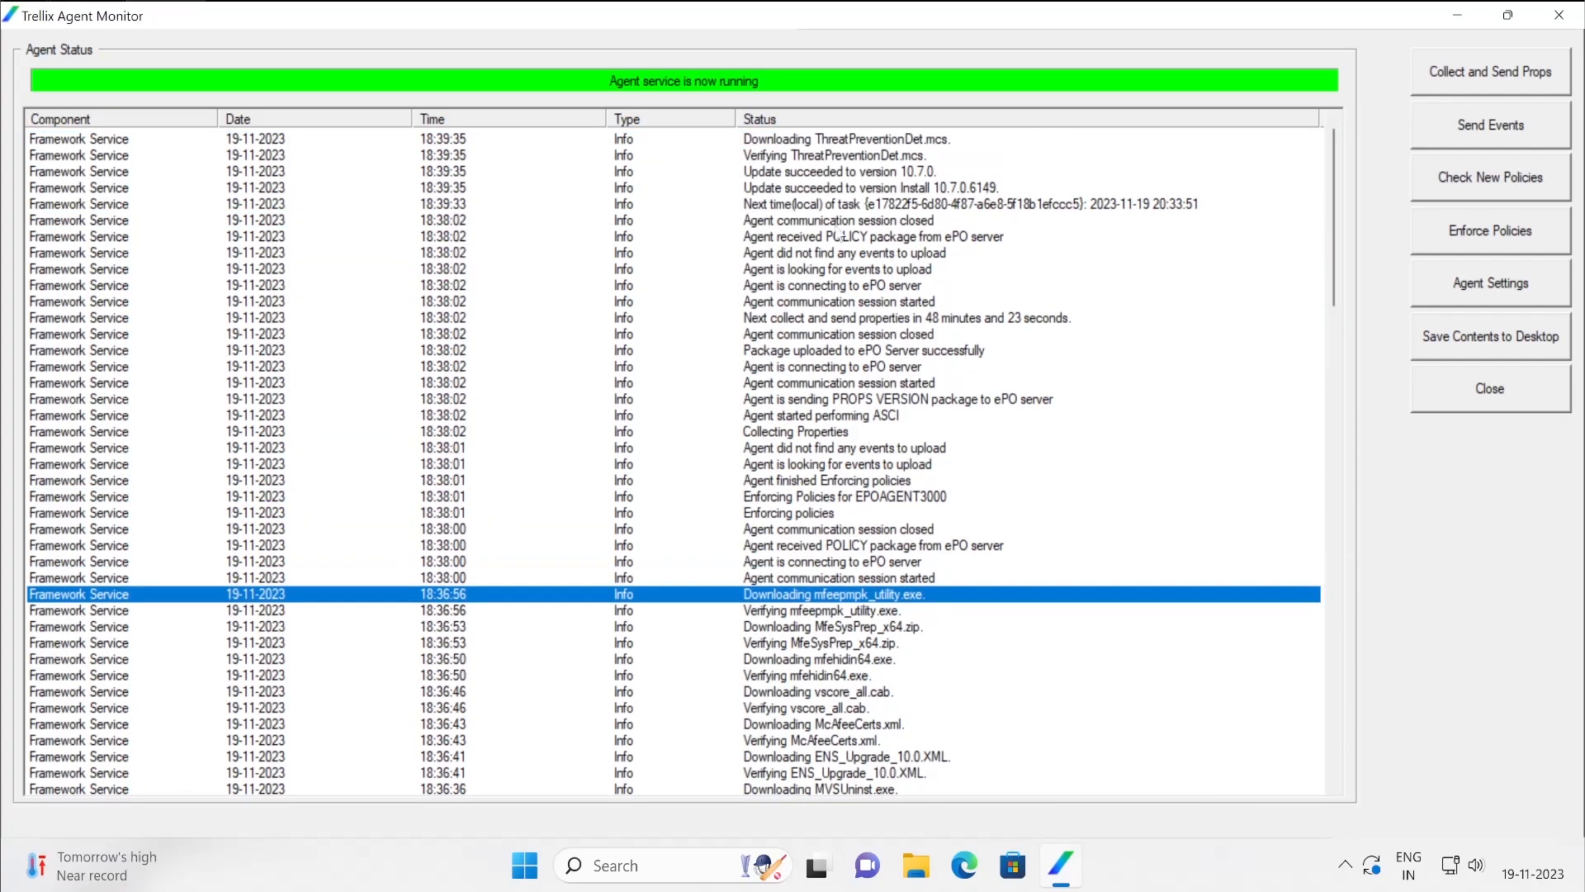
{"action": "left_click", "coordinate": [813, 188]}
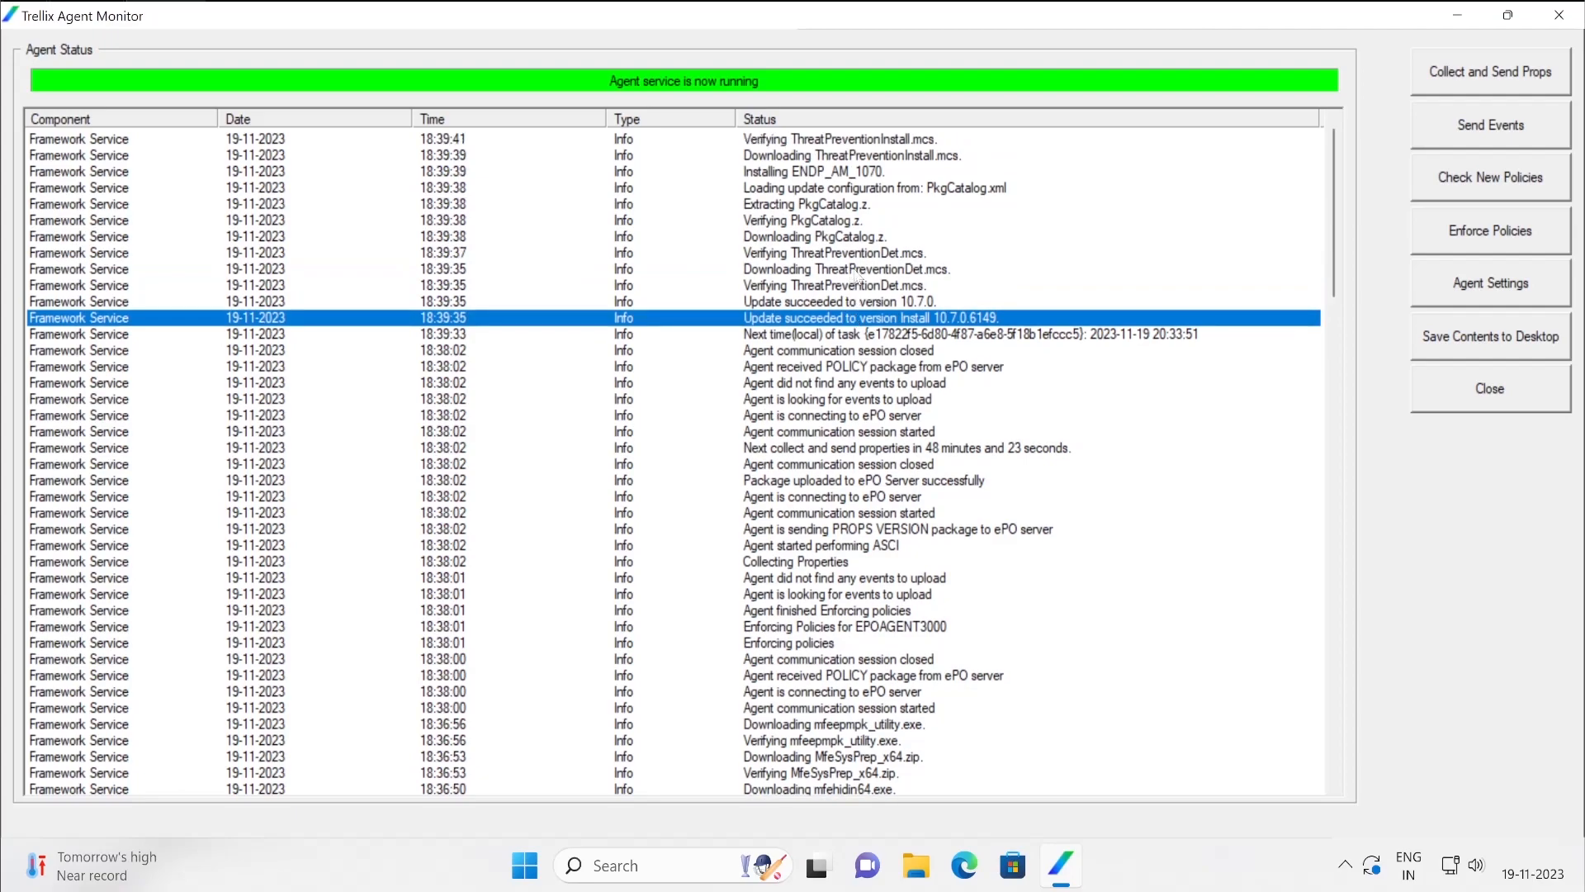
{"action": "left_click", "coordinate": [880, 317]}
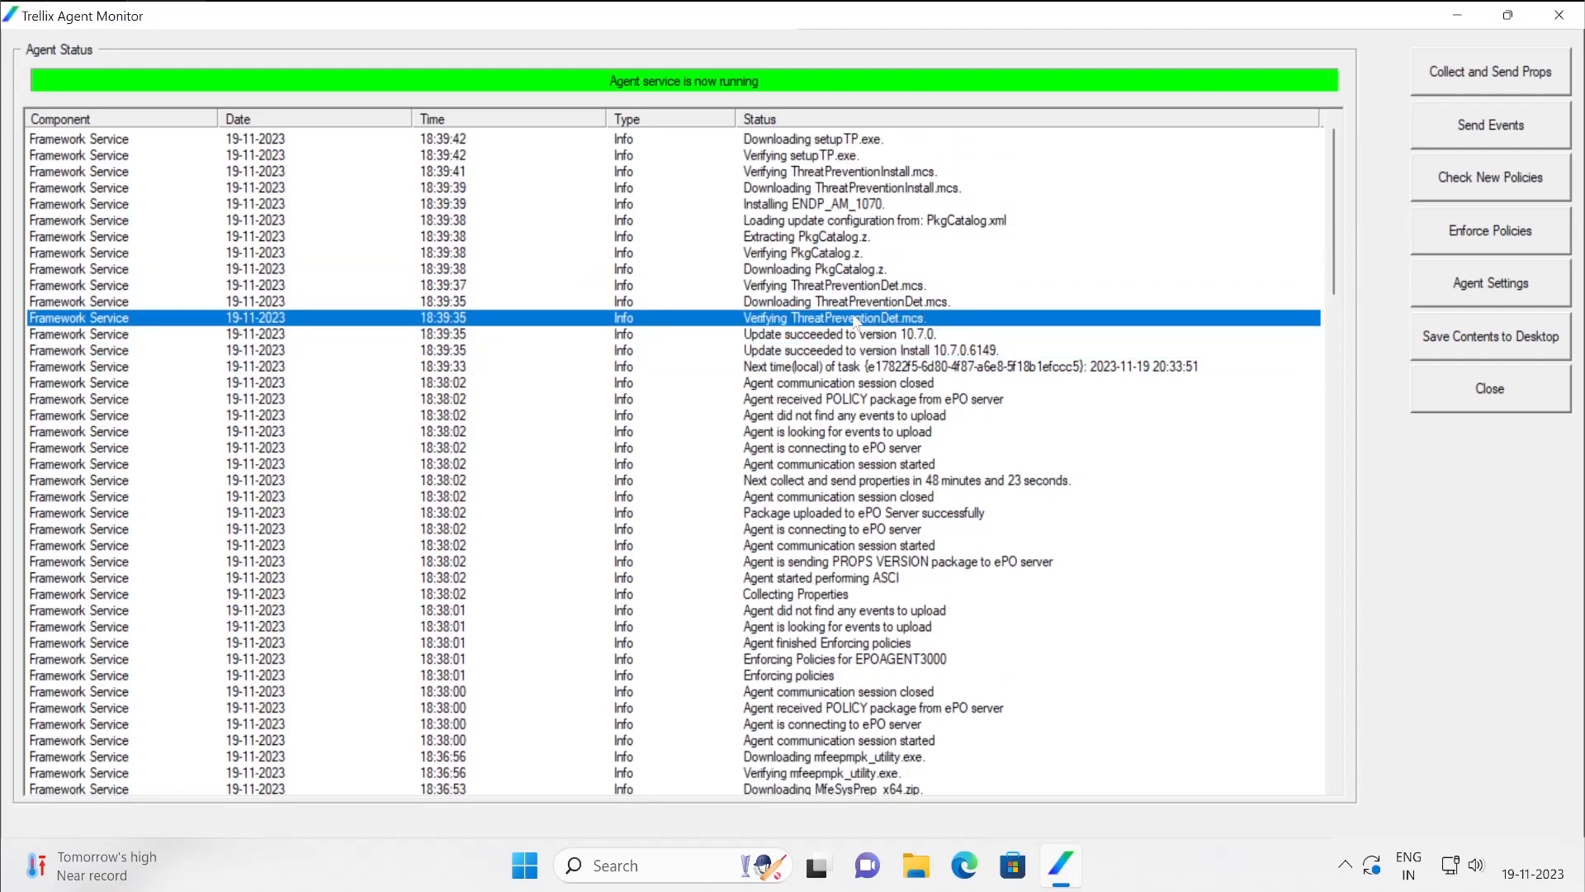
{"action": "left_click", "coordinate": [845, 188]}
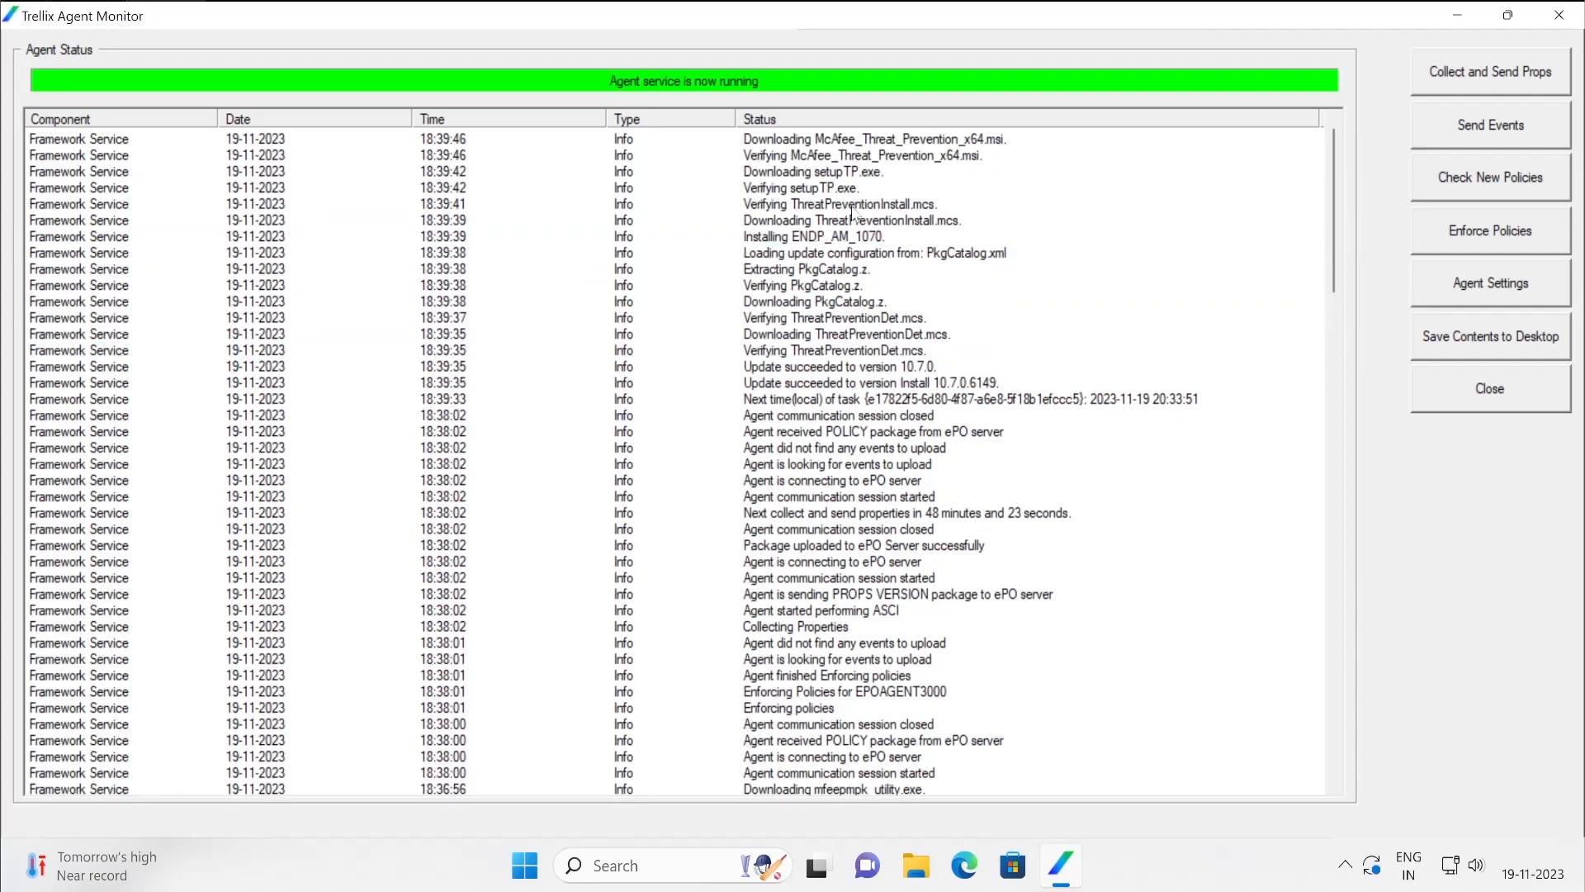
Open the Trellix Endpoint Security console on the client, view its Threat Summary, and close it
{"action": "left_click", "coordinate": [1345, 865]}
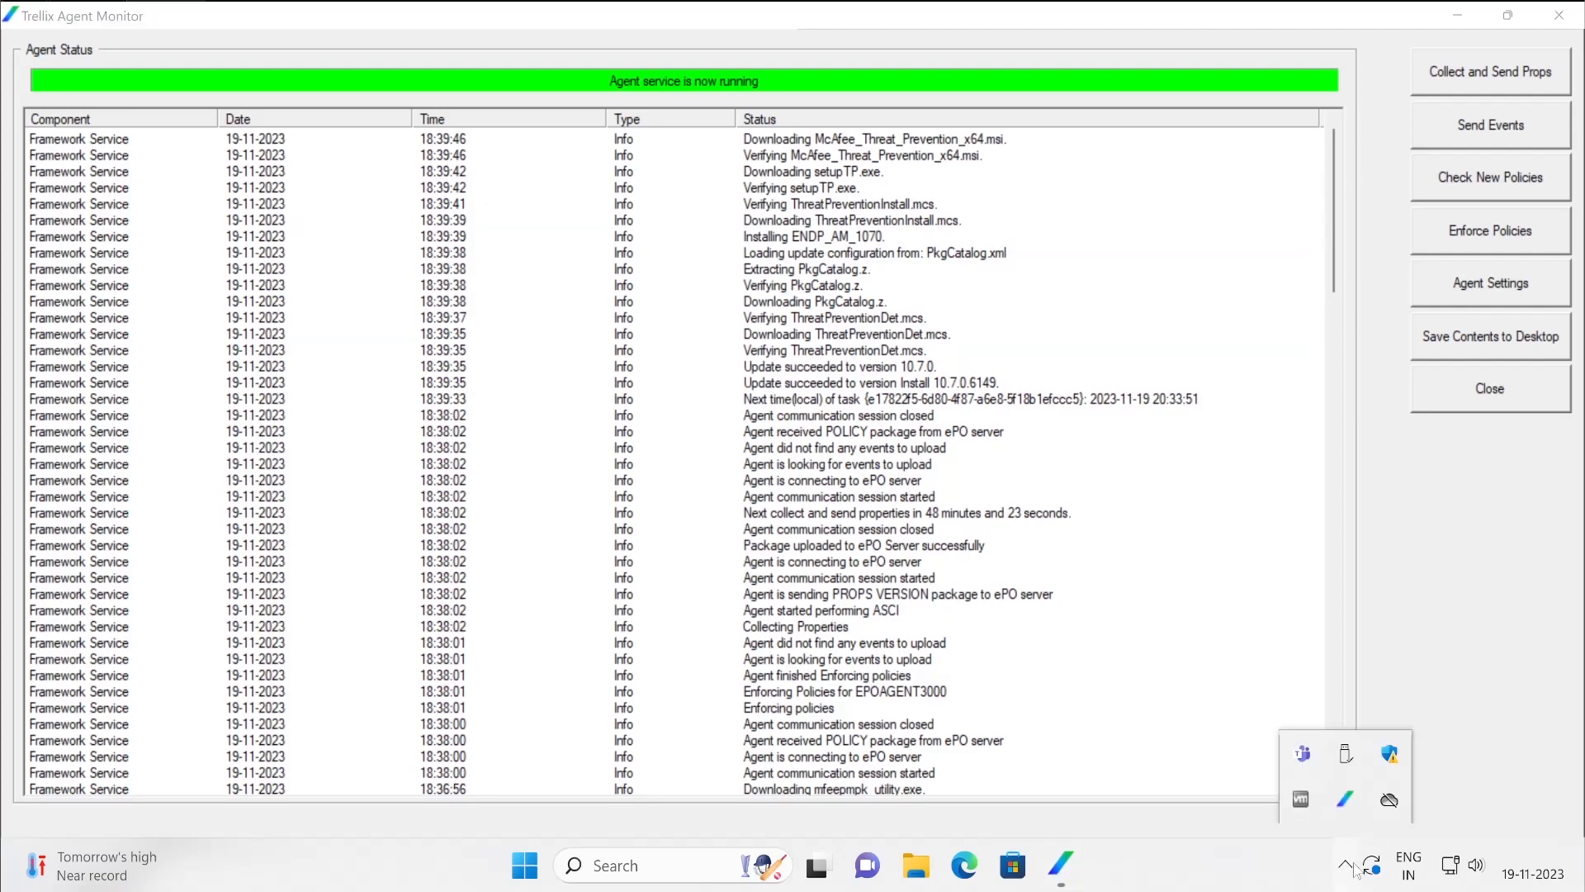
{"action": "right_click", "coordinate": [1341, 792]}
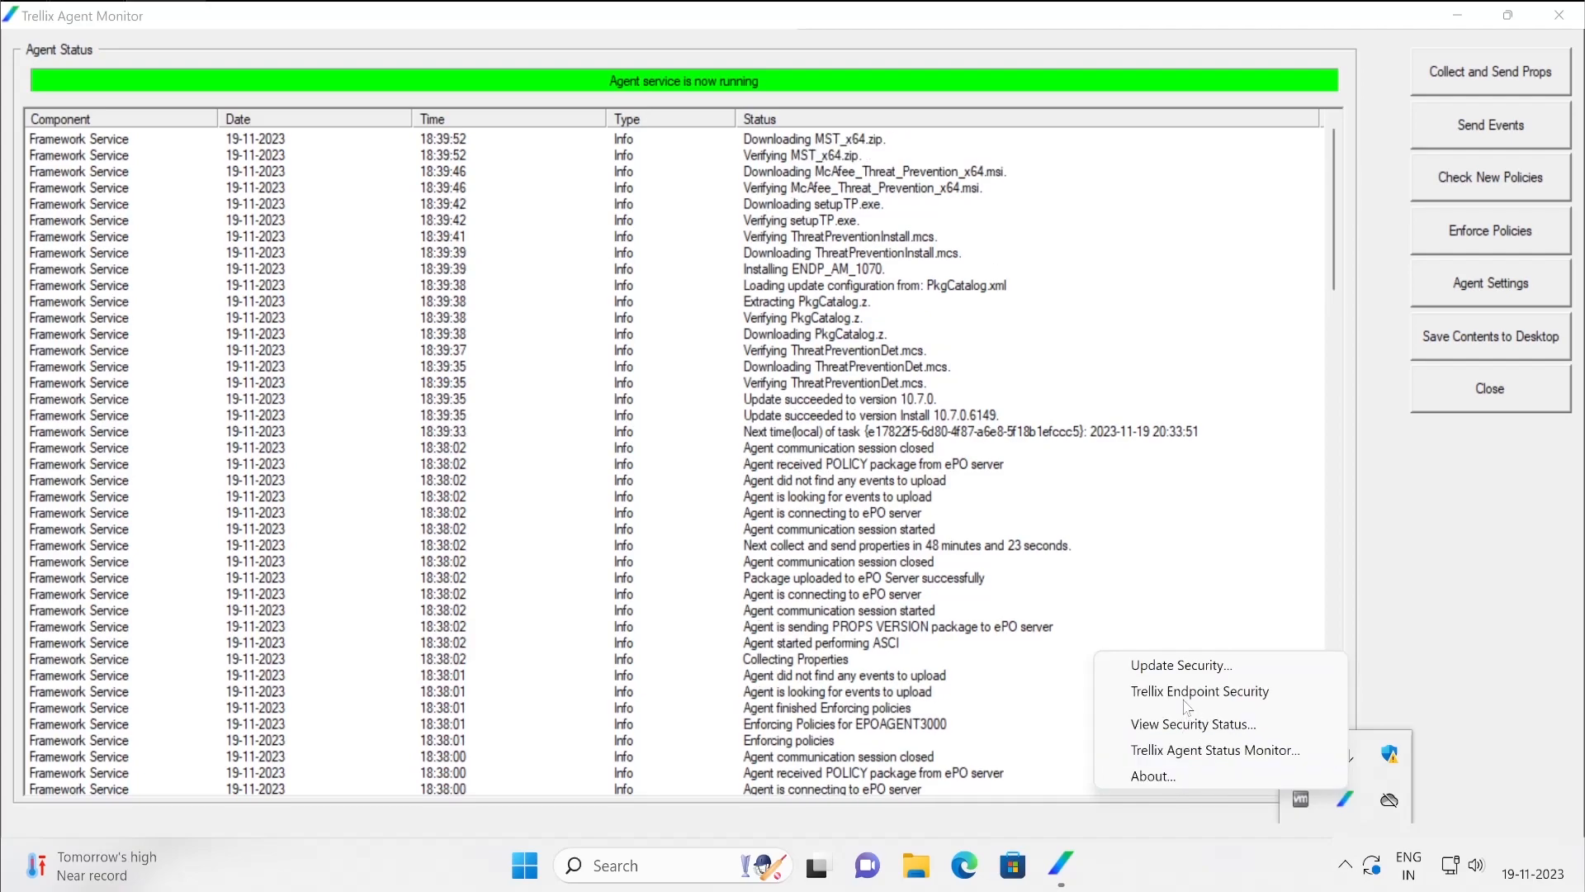
{"action": "left_click", "coordinate": [1187, 698]}
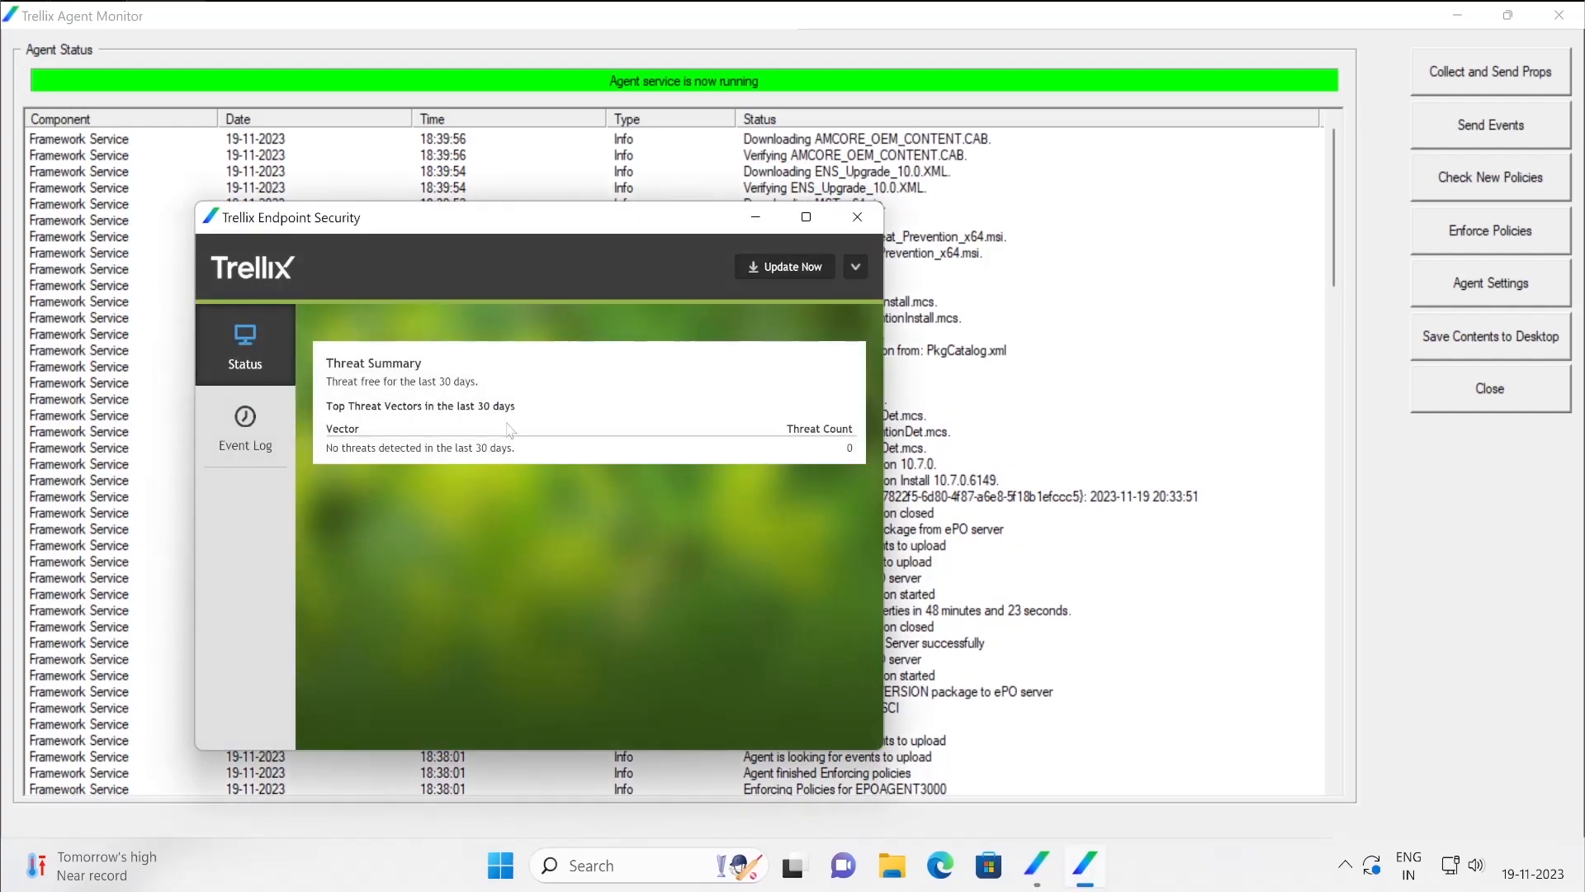
{"action": "left_click", "coordinate": [857, 216]}
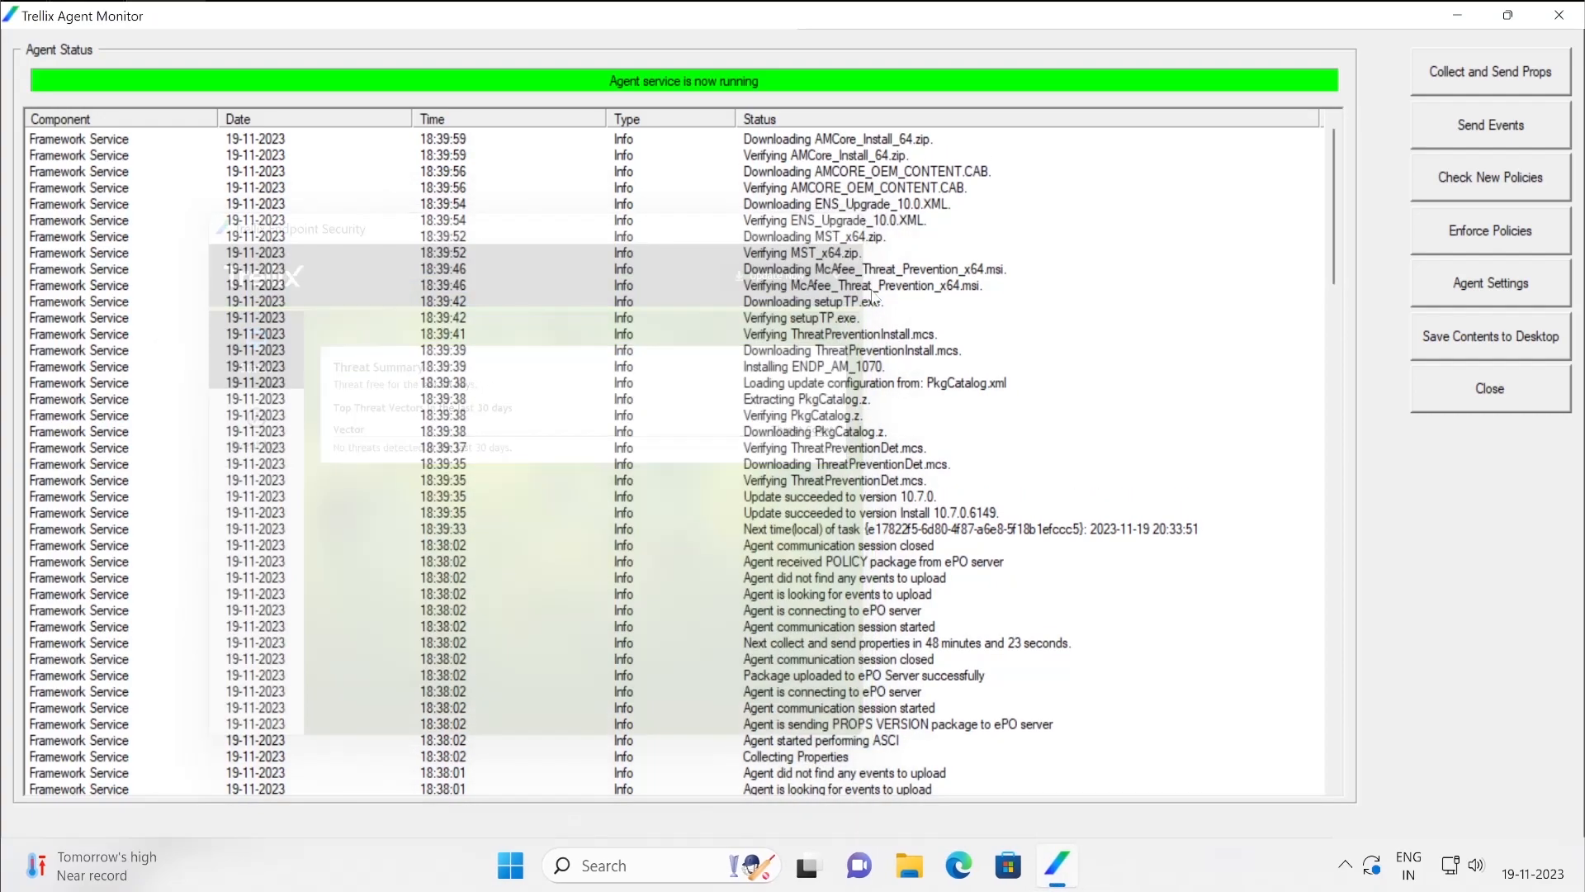
Open the agent's About information, check the Trellix Endpoint Security section, and close it
{"action": "left_click", "coordinate": [1346, 865]}
{"action": "right_click", "coordinate": [1347, 801]}
{"action": "left_click", "coordinate": [1245, 793]}
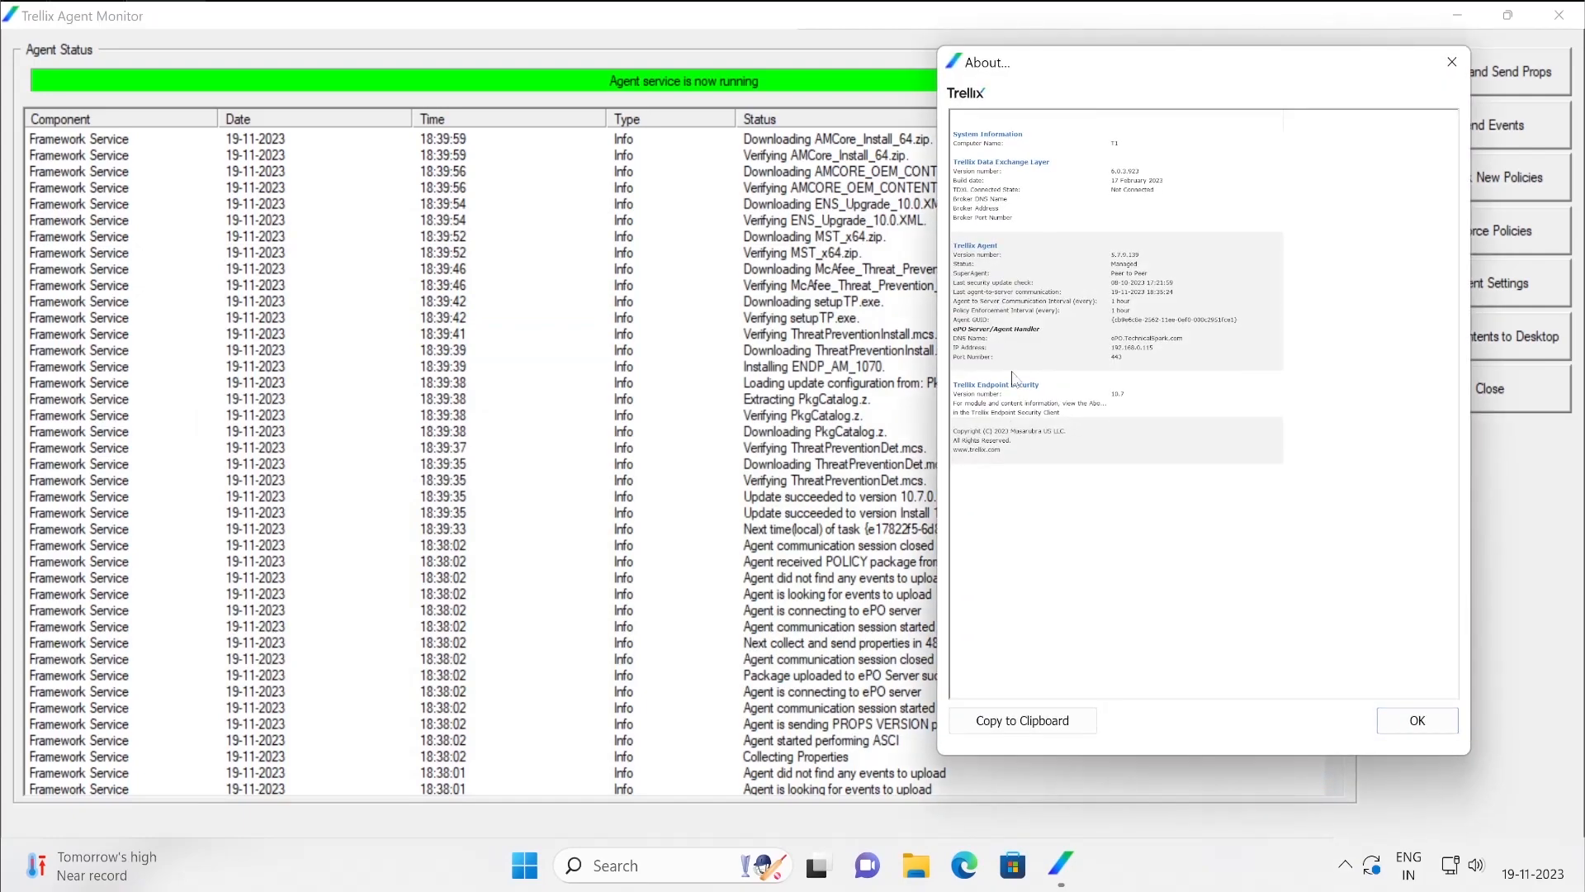
{"action": "left_click", "coordinate": [1038, 388]}
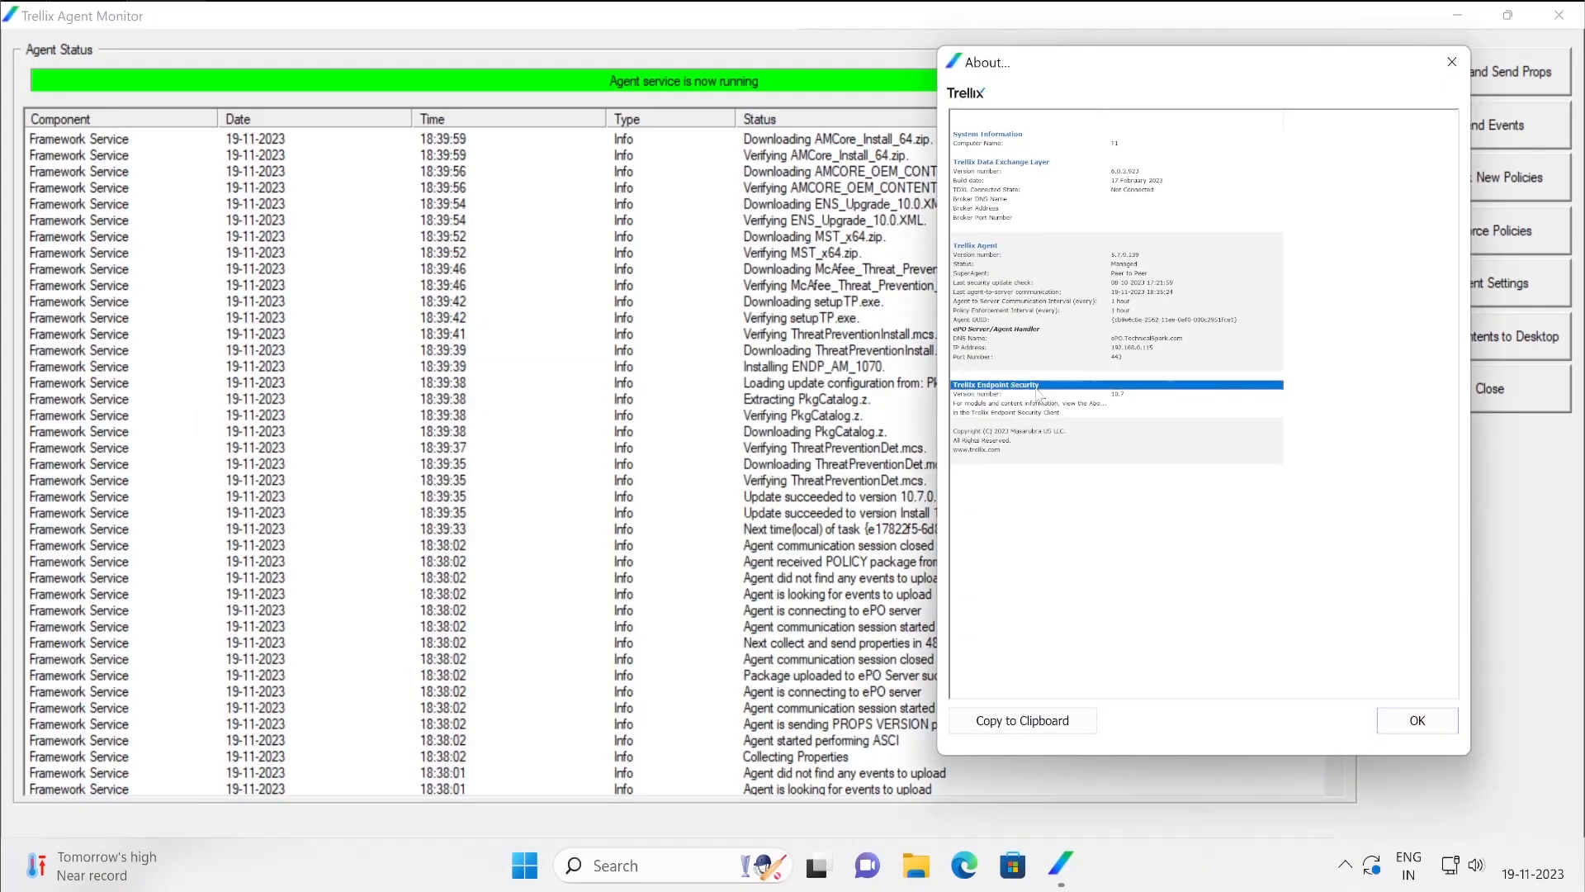
{"action": "left_click", "coordinate": [1418, 719]}
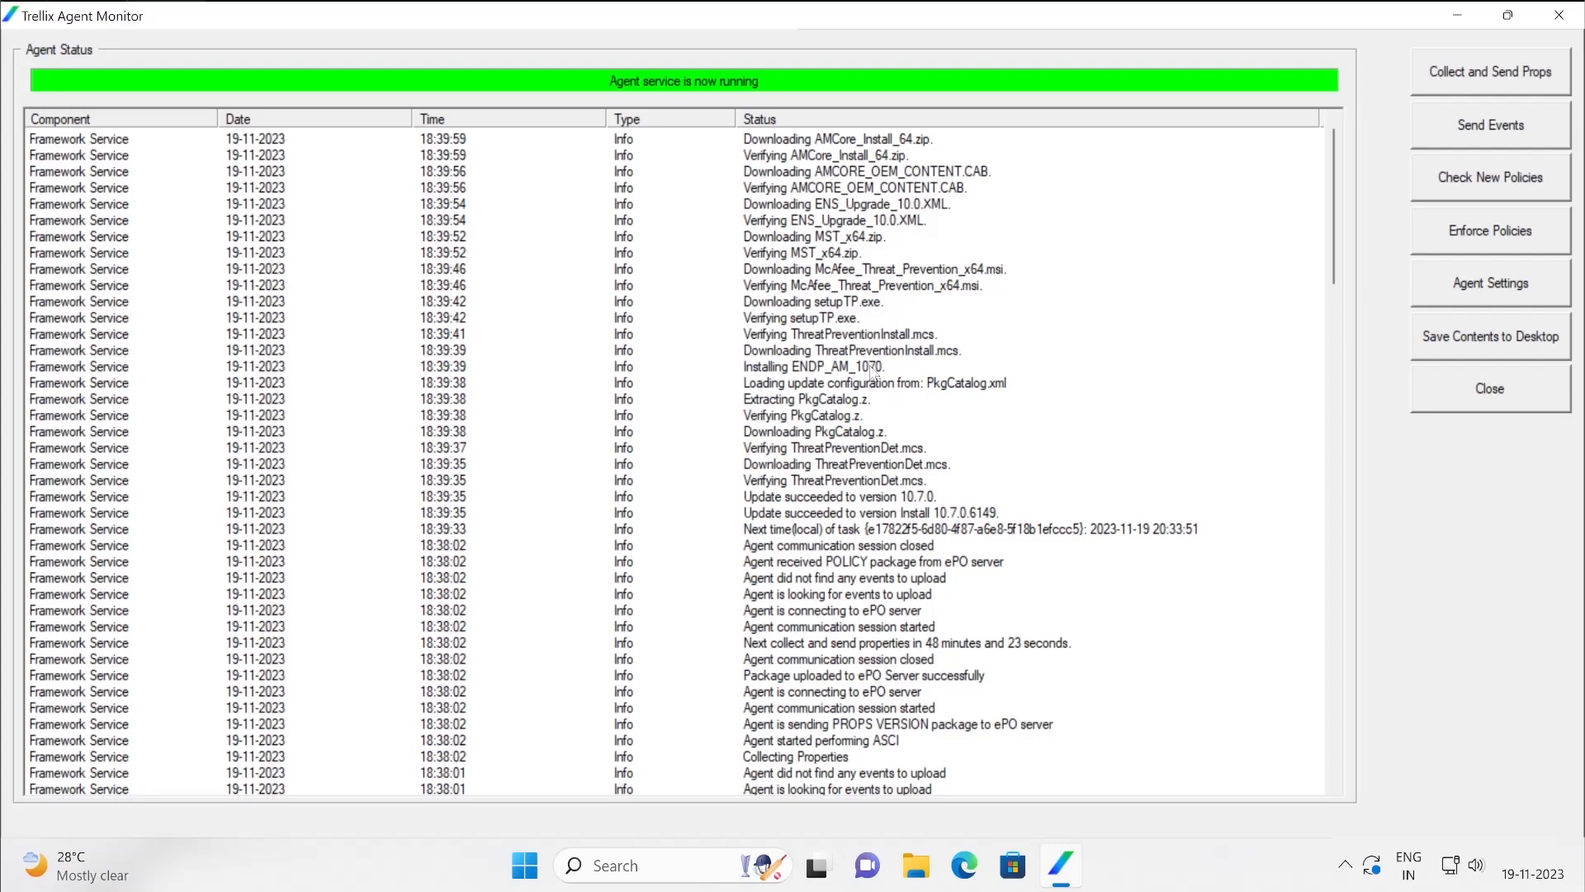
Examine the Threat Prevention and AMCore download entries in the agent log, then restore and reposition the monitor window
{"action": "left_click", "coordinate": [845, 351]}
{"action": "left_click", "coordinate": [841, 252]}
{"action": "left_click", "coordinate": [818, 174]}
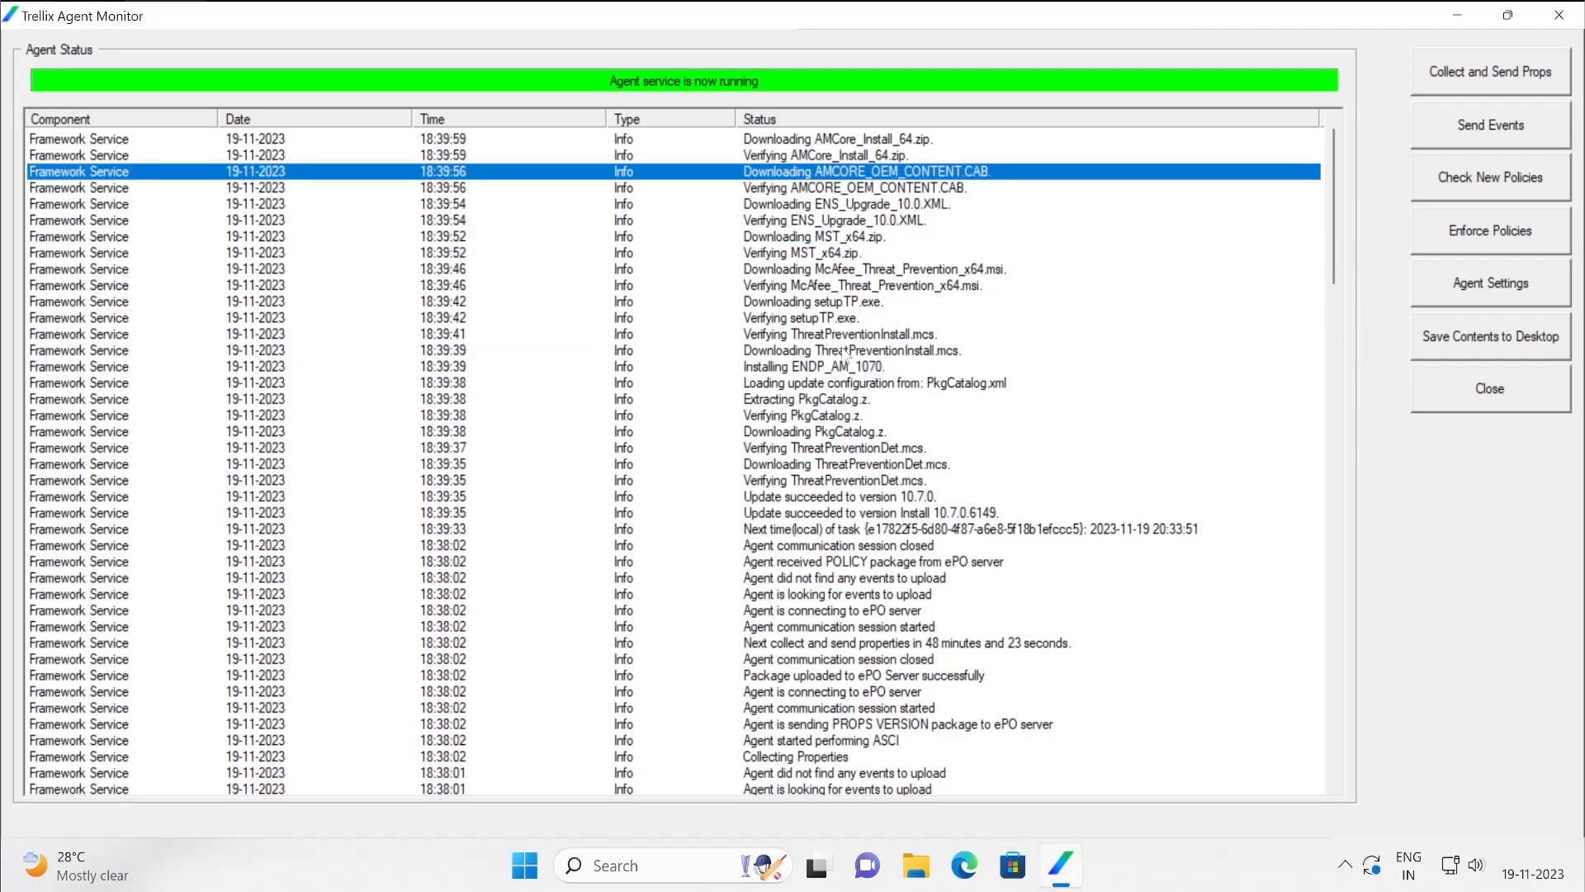
{"action": "left_click", "coordinate": [882, 138]}
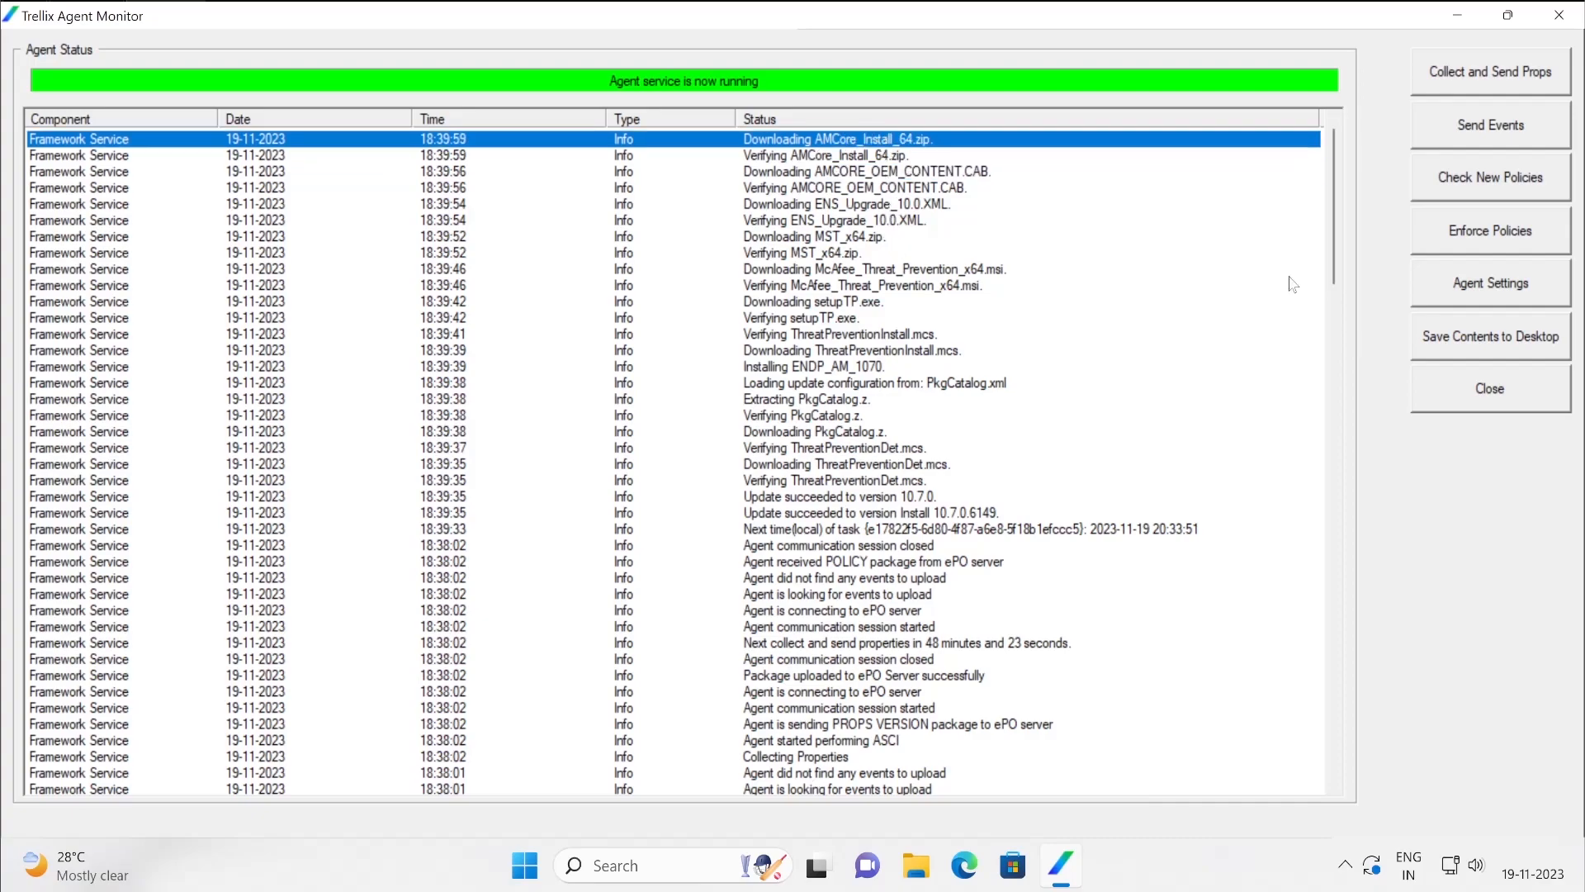
{"action": "left_click", "coordinate": [1508, 15]}
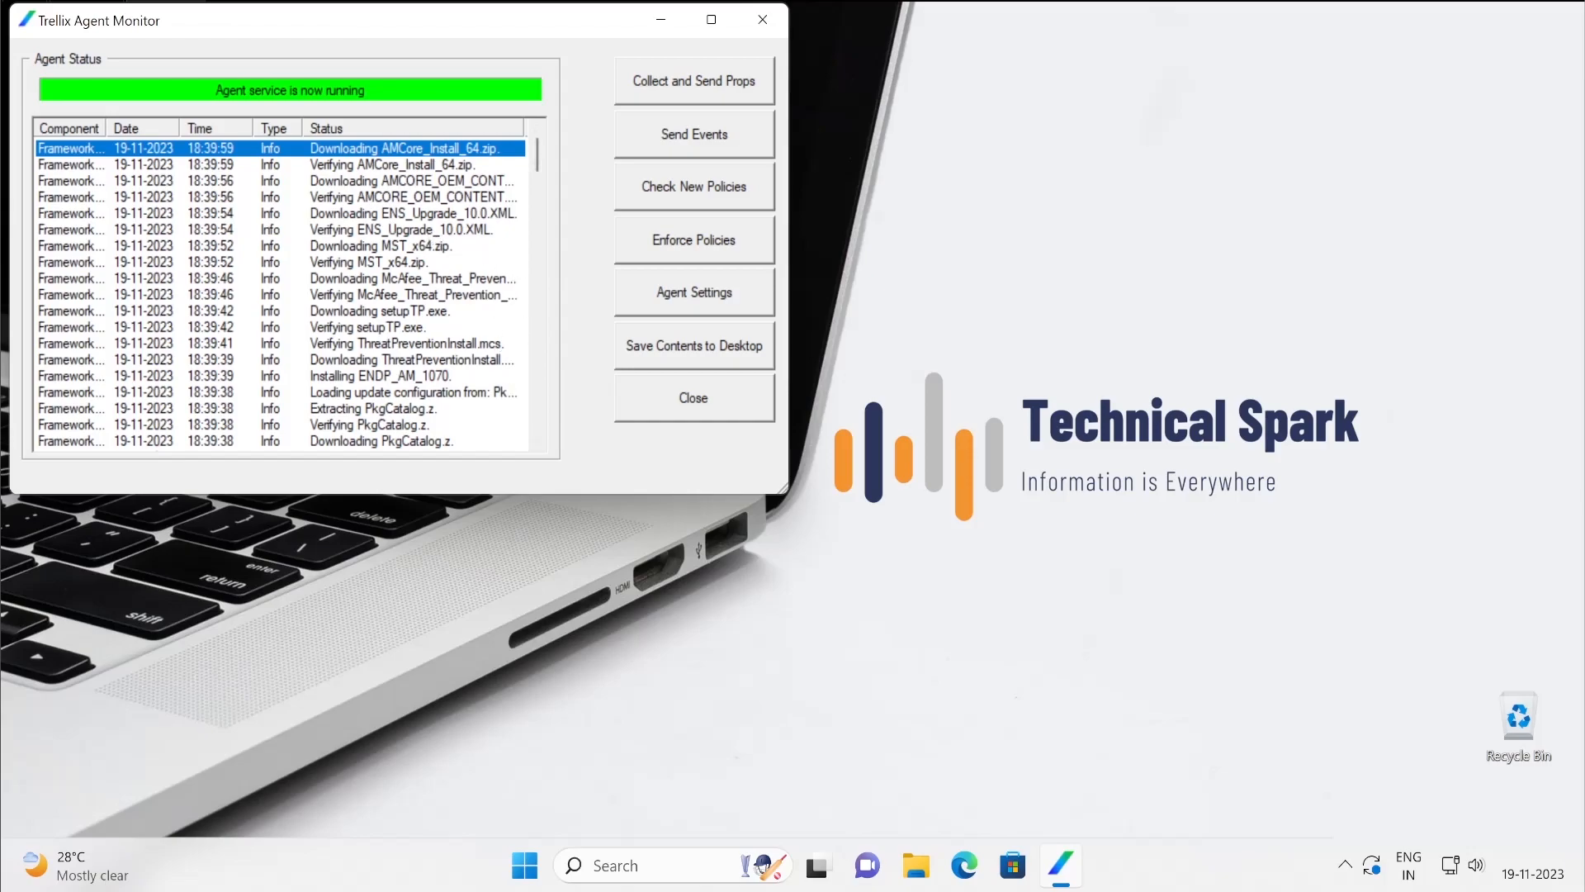
{"action": "left_click_drag", "start_coordinate": [355, 24], "coordinate": [321, 108]}
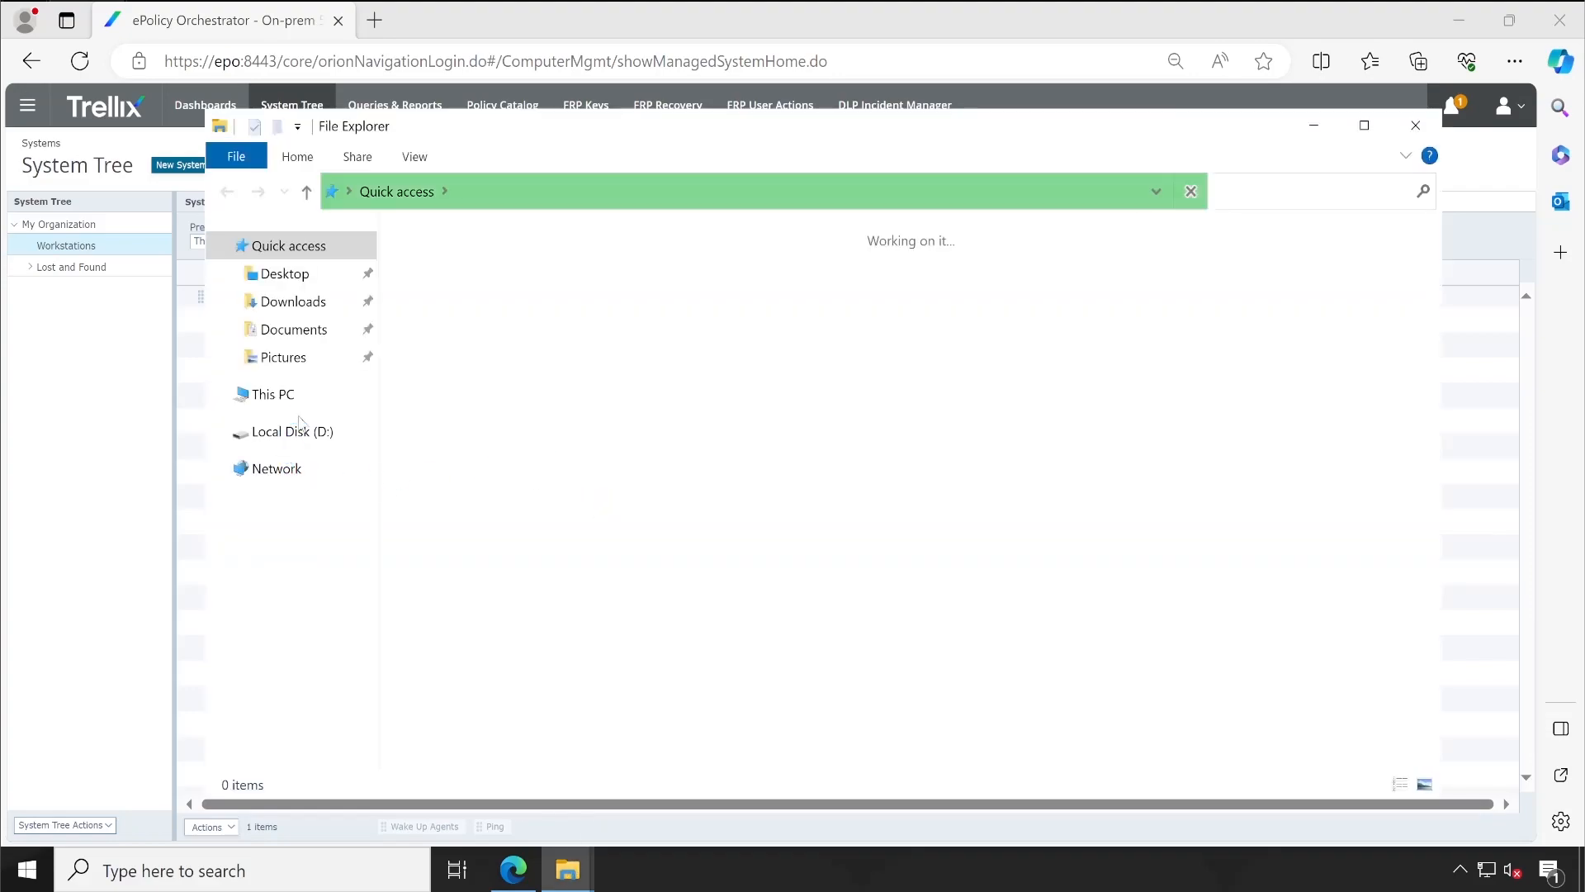
In File Explorer on the ePO server, browse to C:\Program Files (x86)\Trellix\ePolicy Orchestrator
{"action": "left_click", "coordinate": [305, 402]}
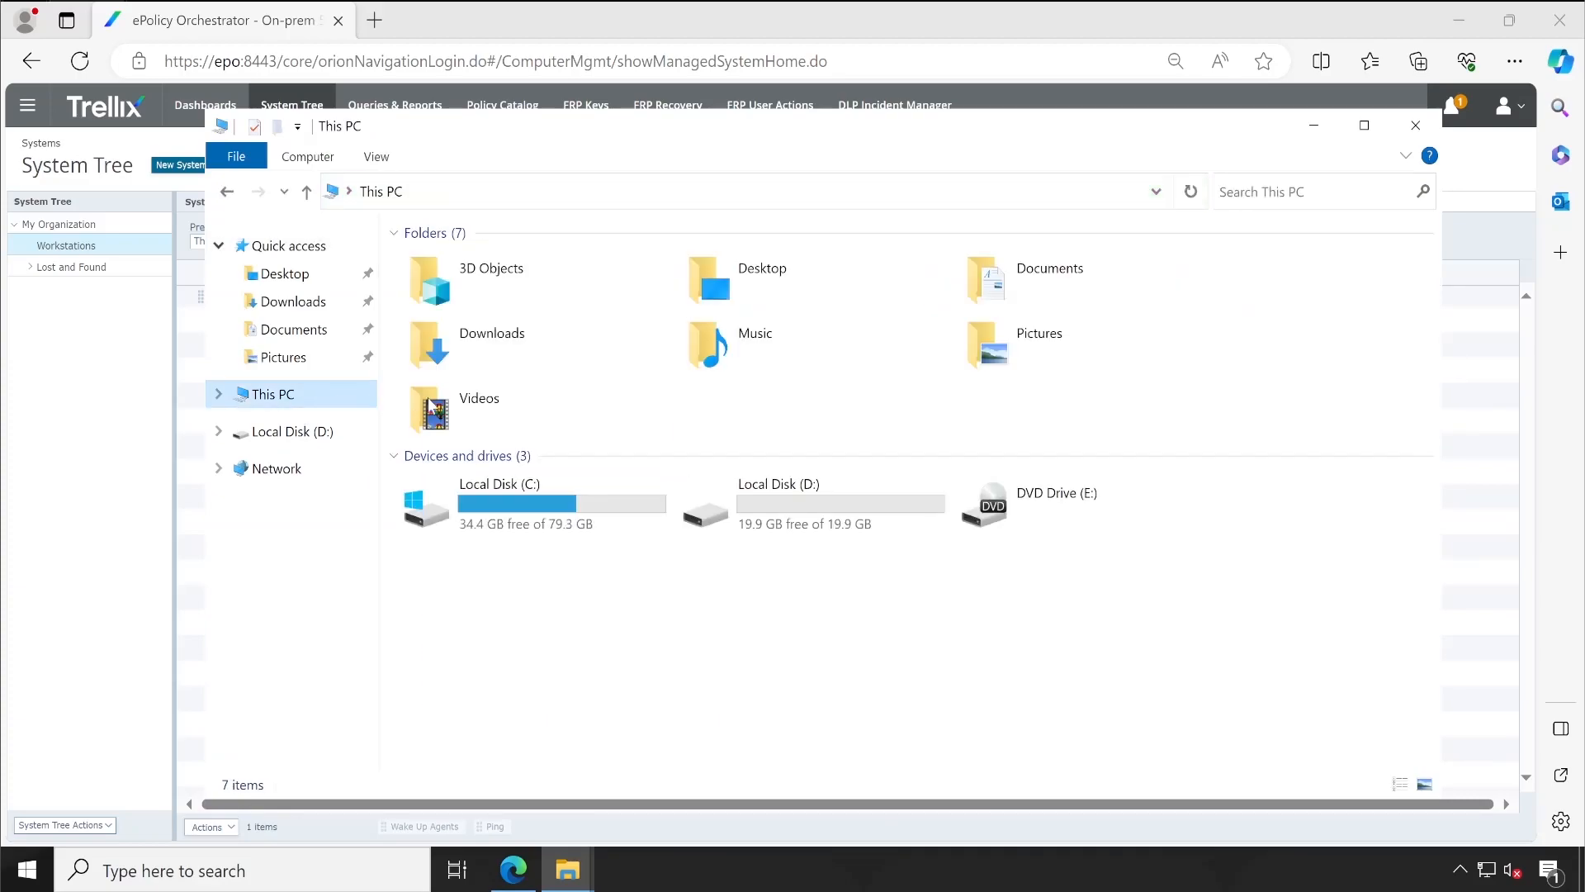
{"action": "double_click", "coordinate": [616, 517]}
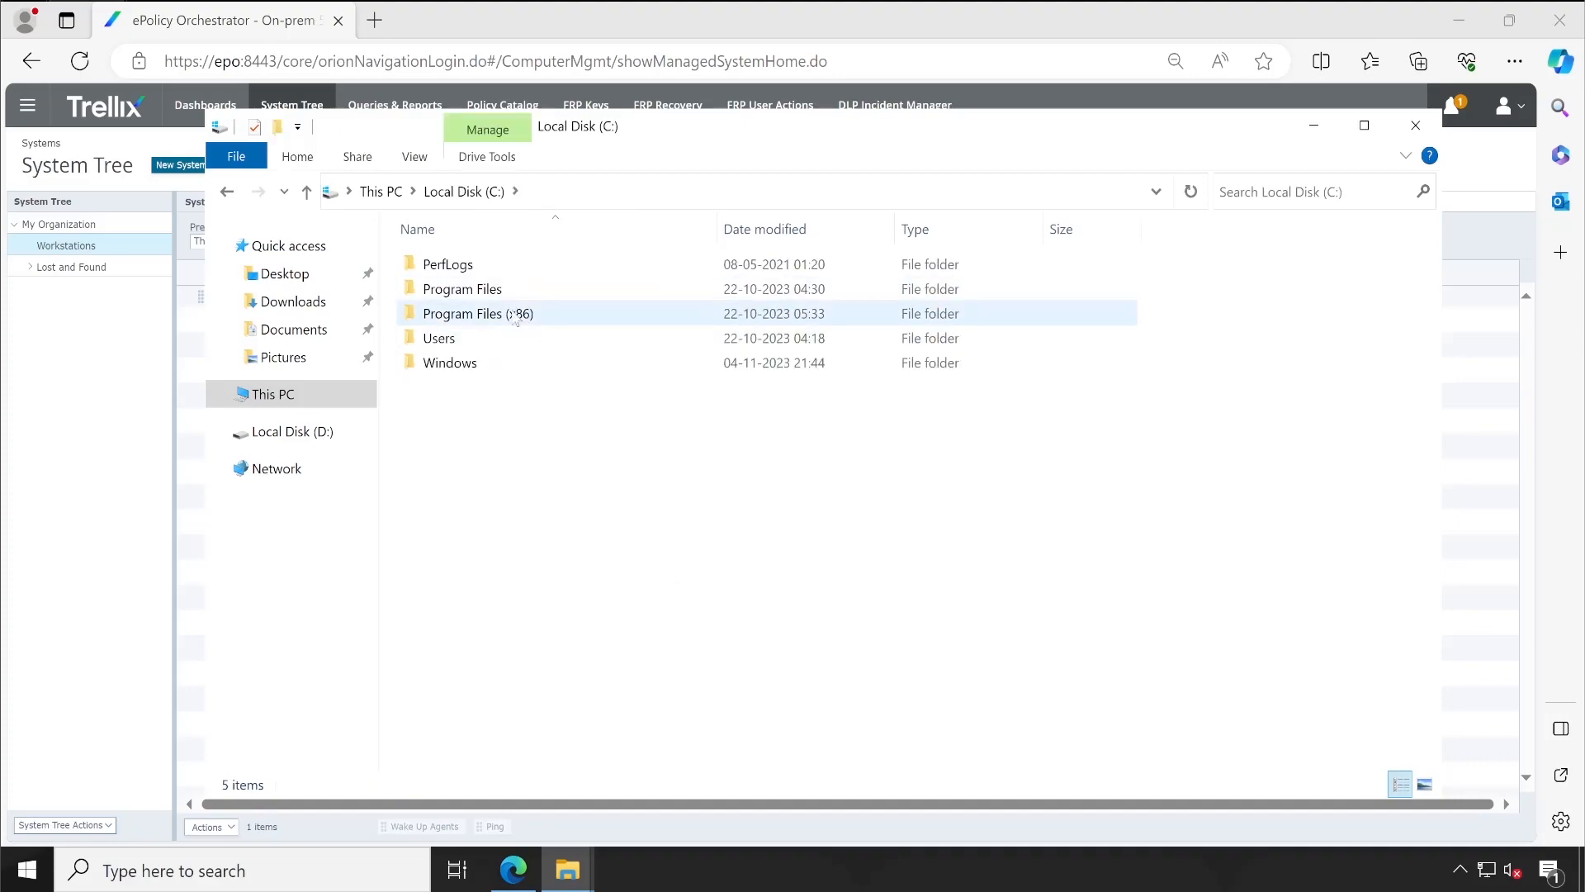
{"action": "double_click", "coordinate": [527, 314]}
{"action": "double_click", "coordinate": [494, 491]}
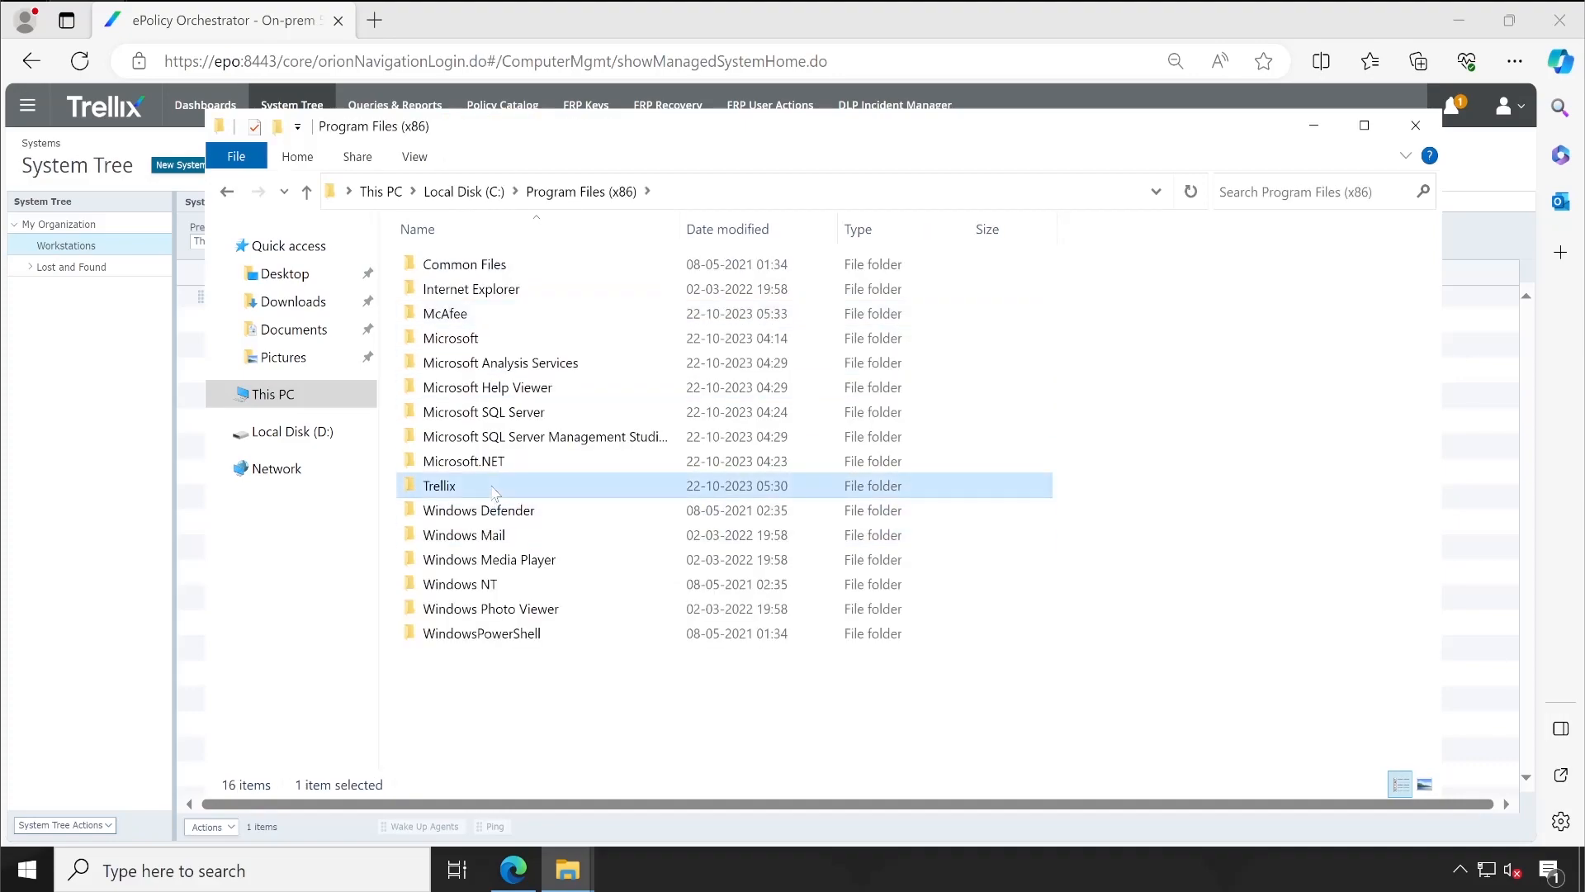
{"action": "left_click", "coordinate": [497, 268]}
{"action": "double_click", "coordinate": [497, 268]}
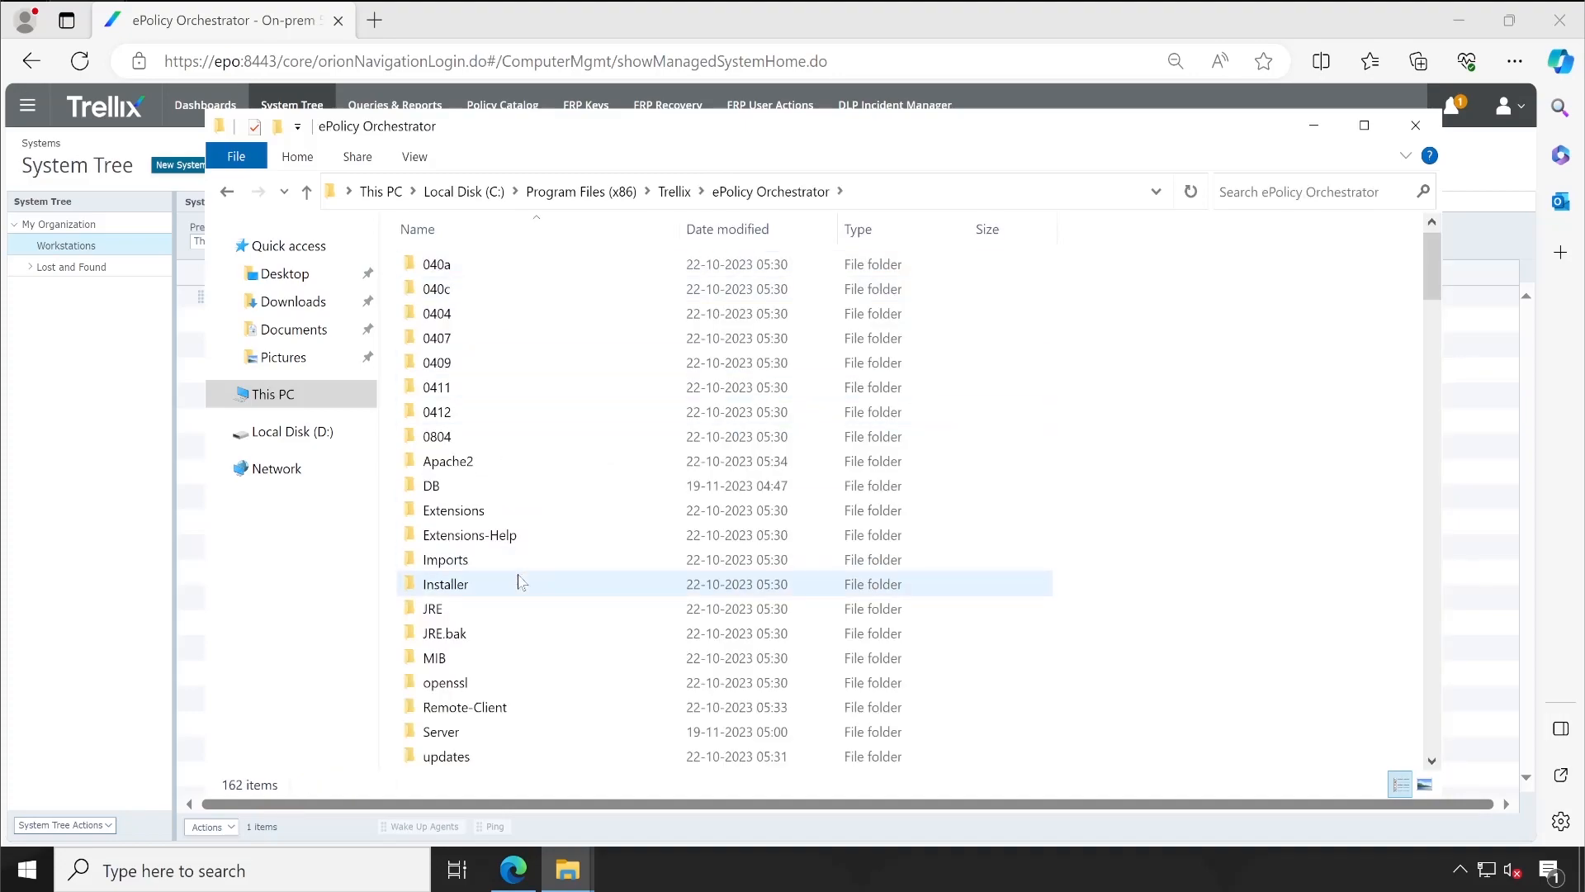
Open the DB\Software\Current folder inside the ePolicy Orchestrator directory
{"action": "double_click", "coordinate": [537, 485]}
{"action": "left_click", "coordinate": [528, 397]}
{"action": "double_click", "coordinate": [529, 395]}
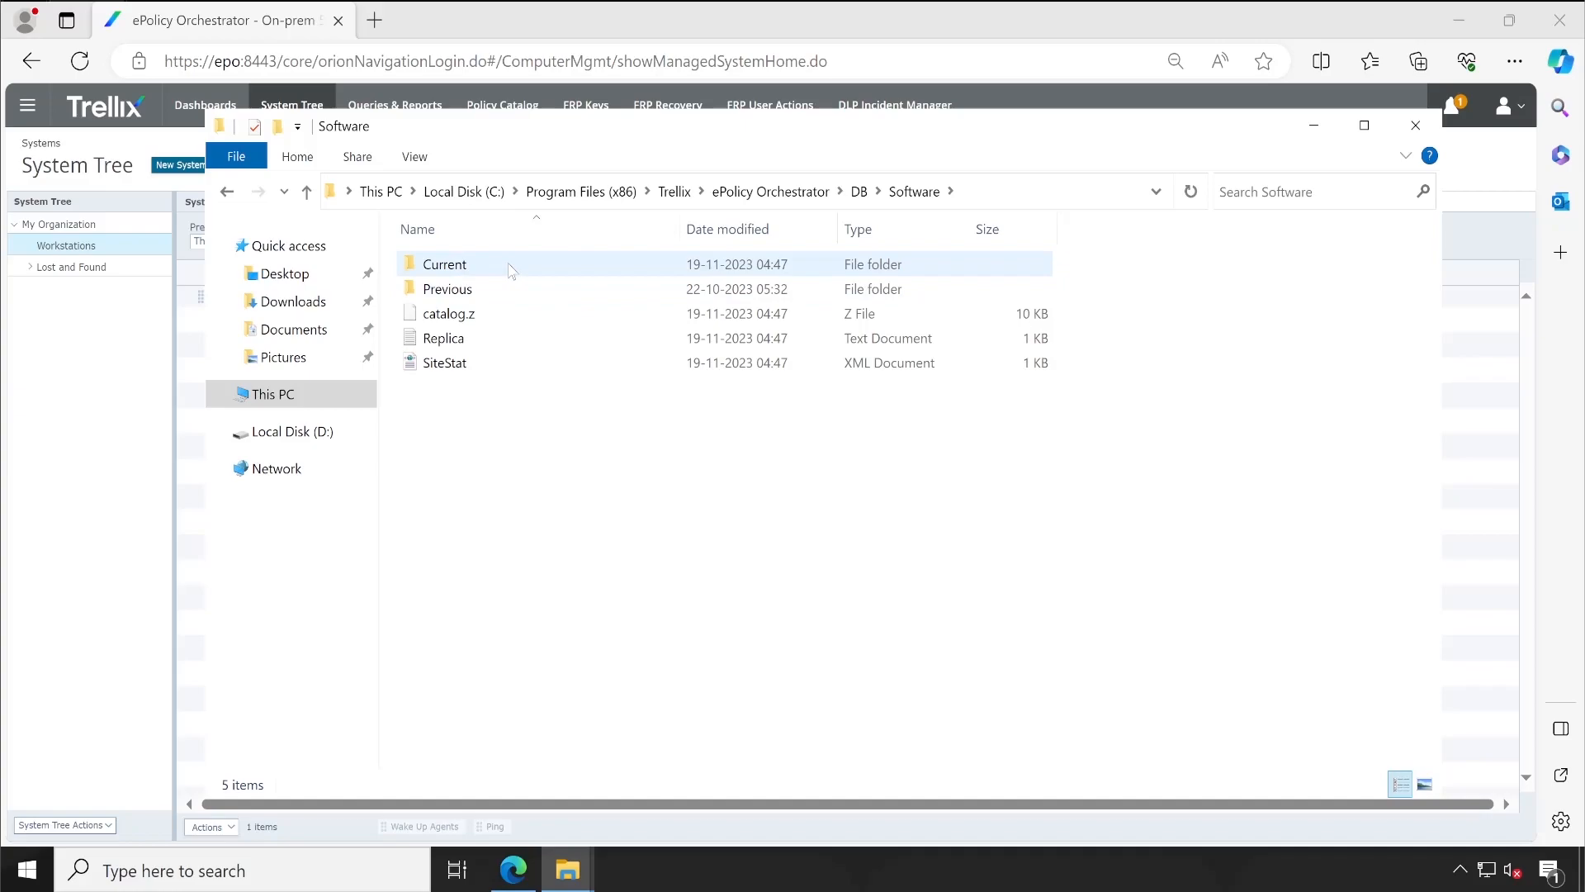
{"action": "left_click", "coordinate": [512, 269]}
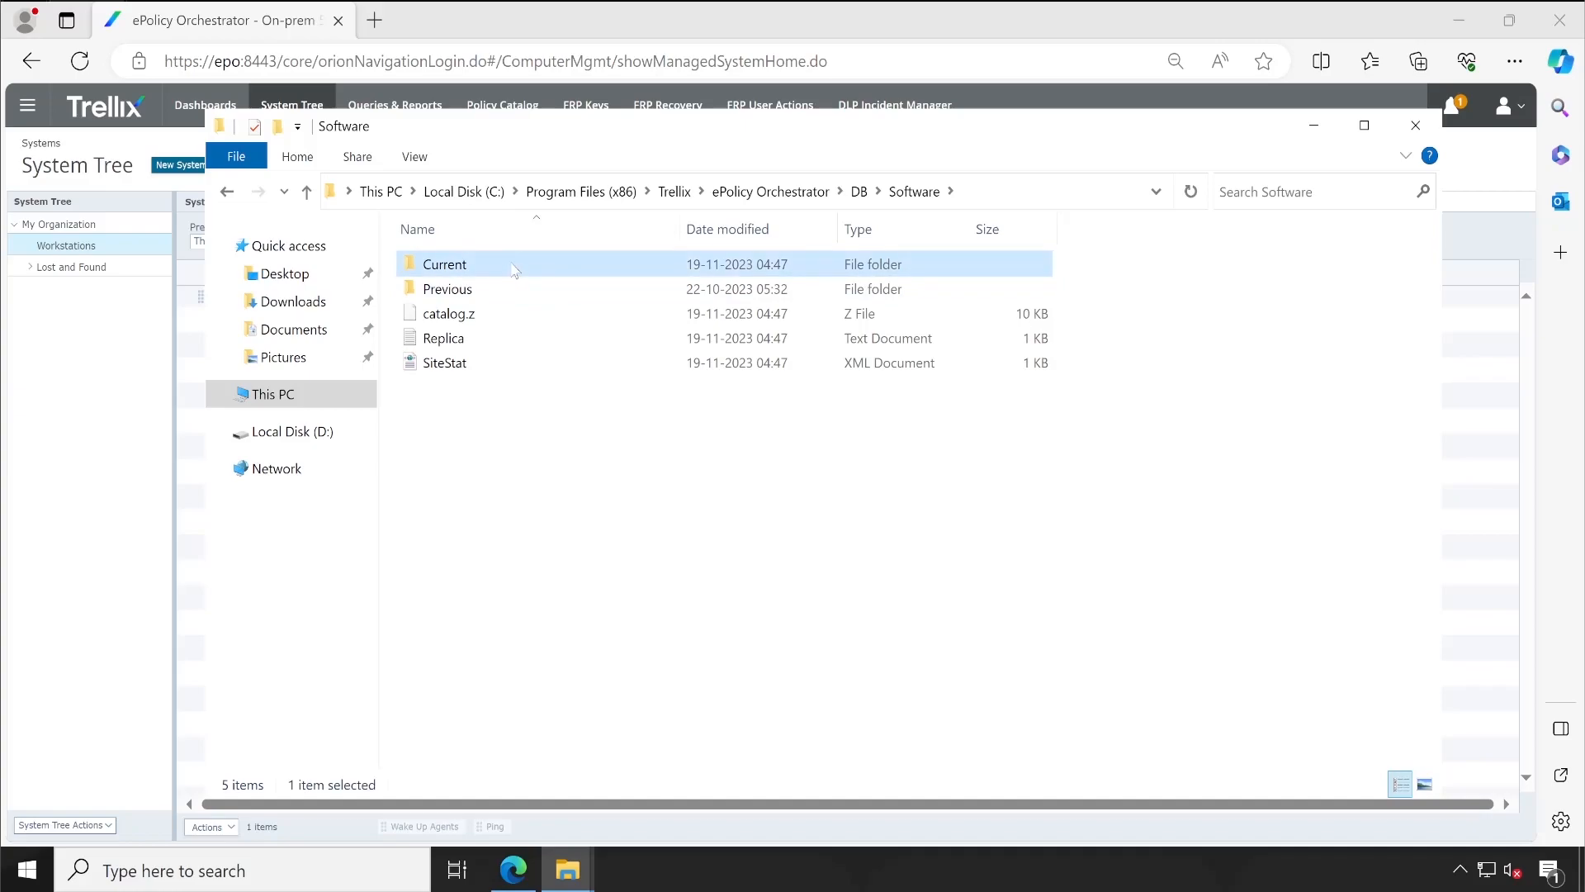
{"action": "double_click", "coordinate": [514, 269]}
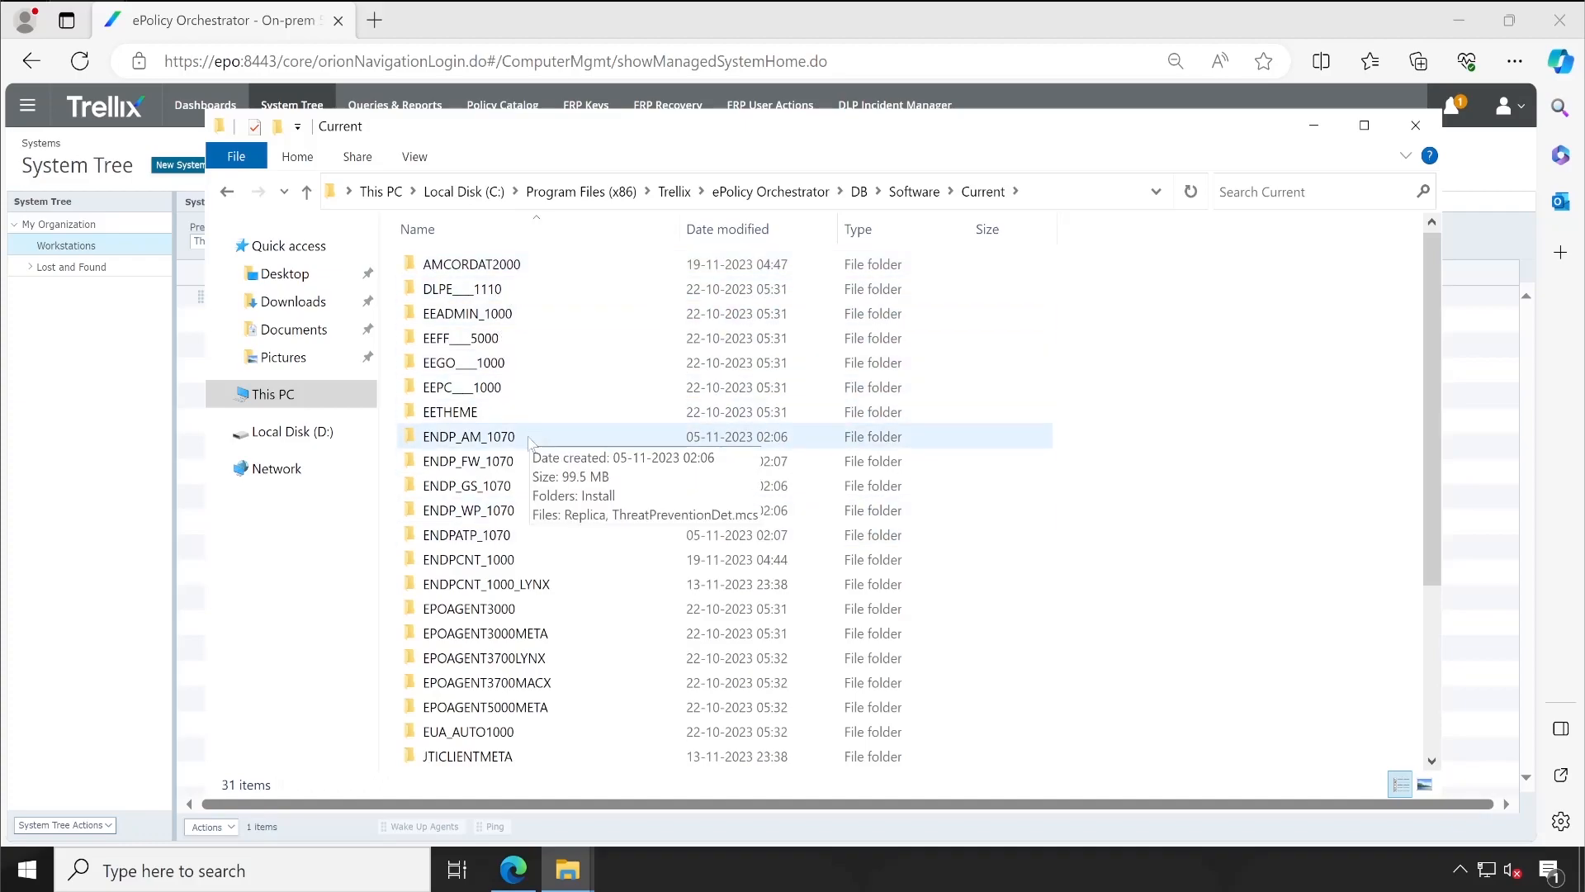
Look over the ENDP package folders, open ENDP_GS_1070\Install\0000, and locate the setupCC application
{"action": "left_click", "coordinate": [495, 485]}
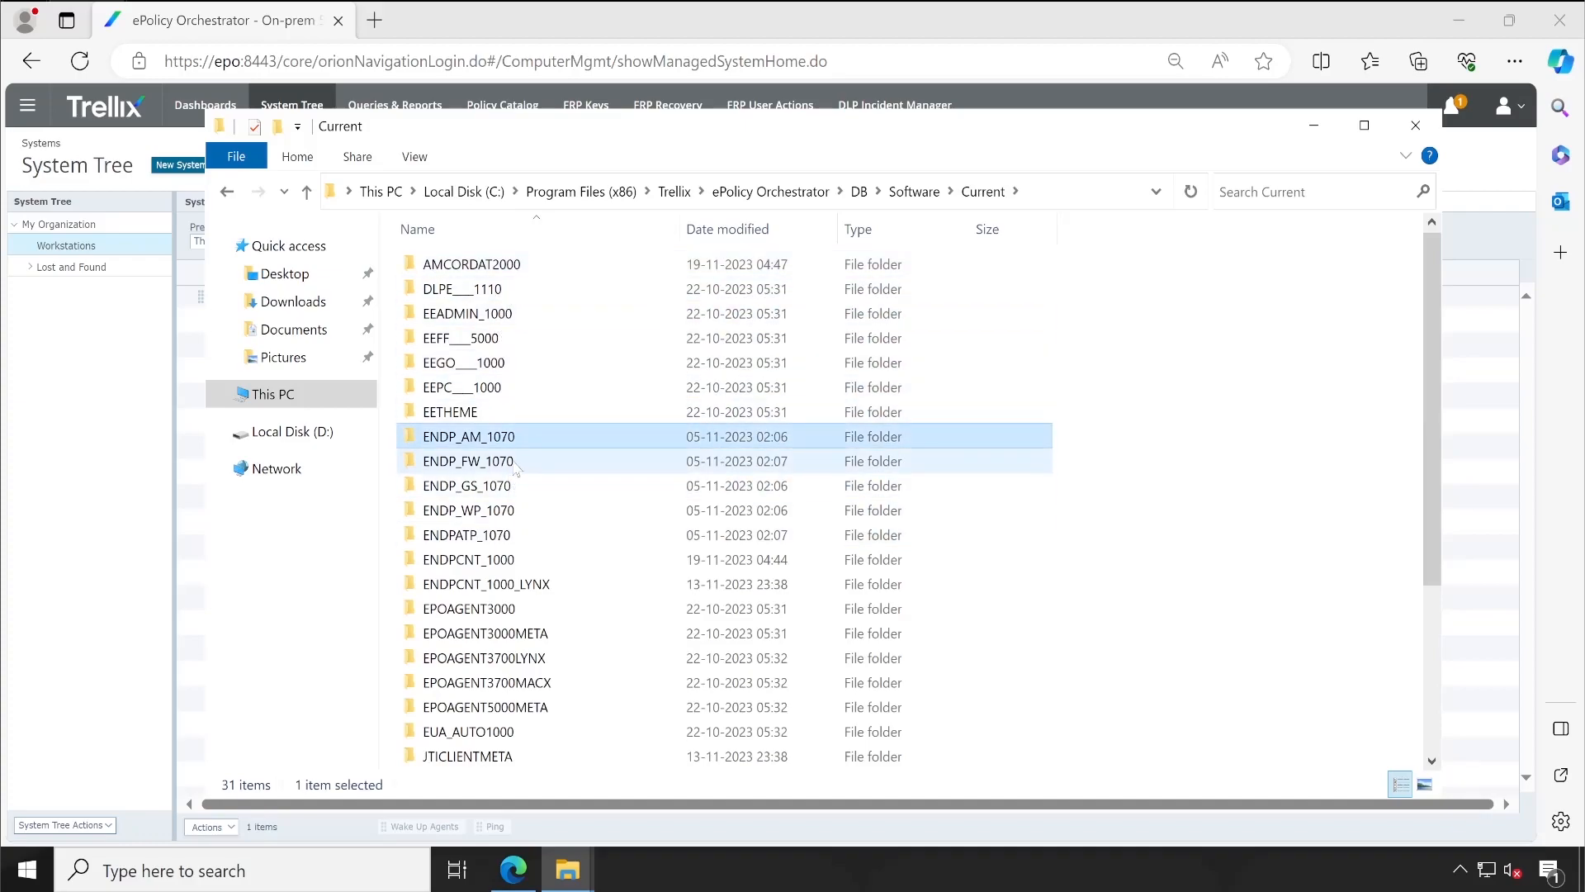
{"action": "left_click", "coordinate": [501, 514]}
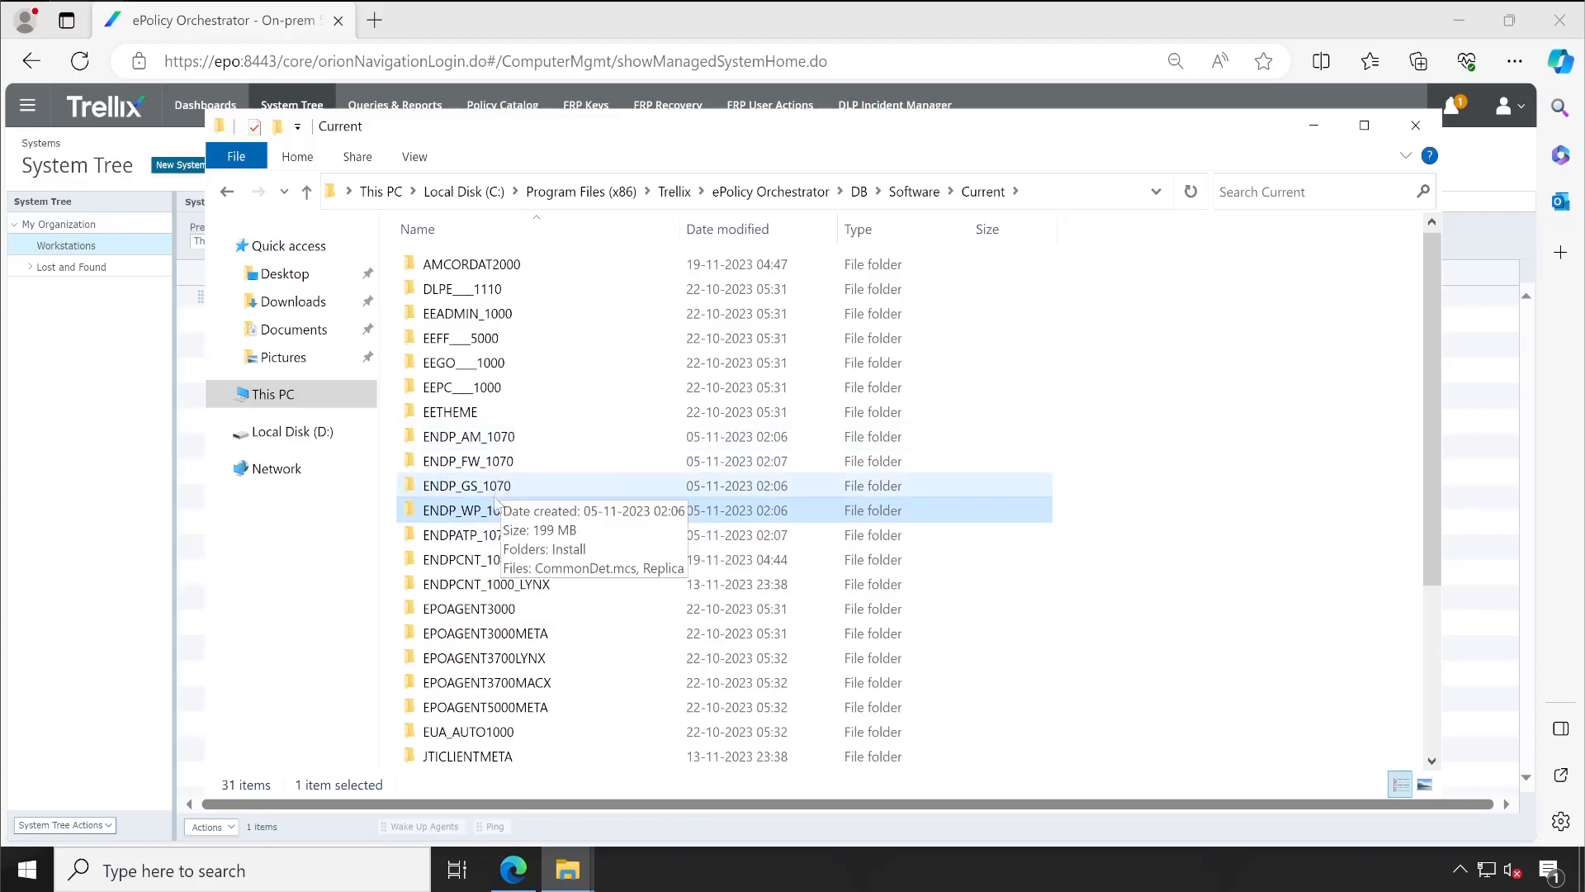
{"action": "left_click", "coordinate": [499, 488]}
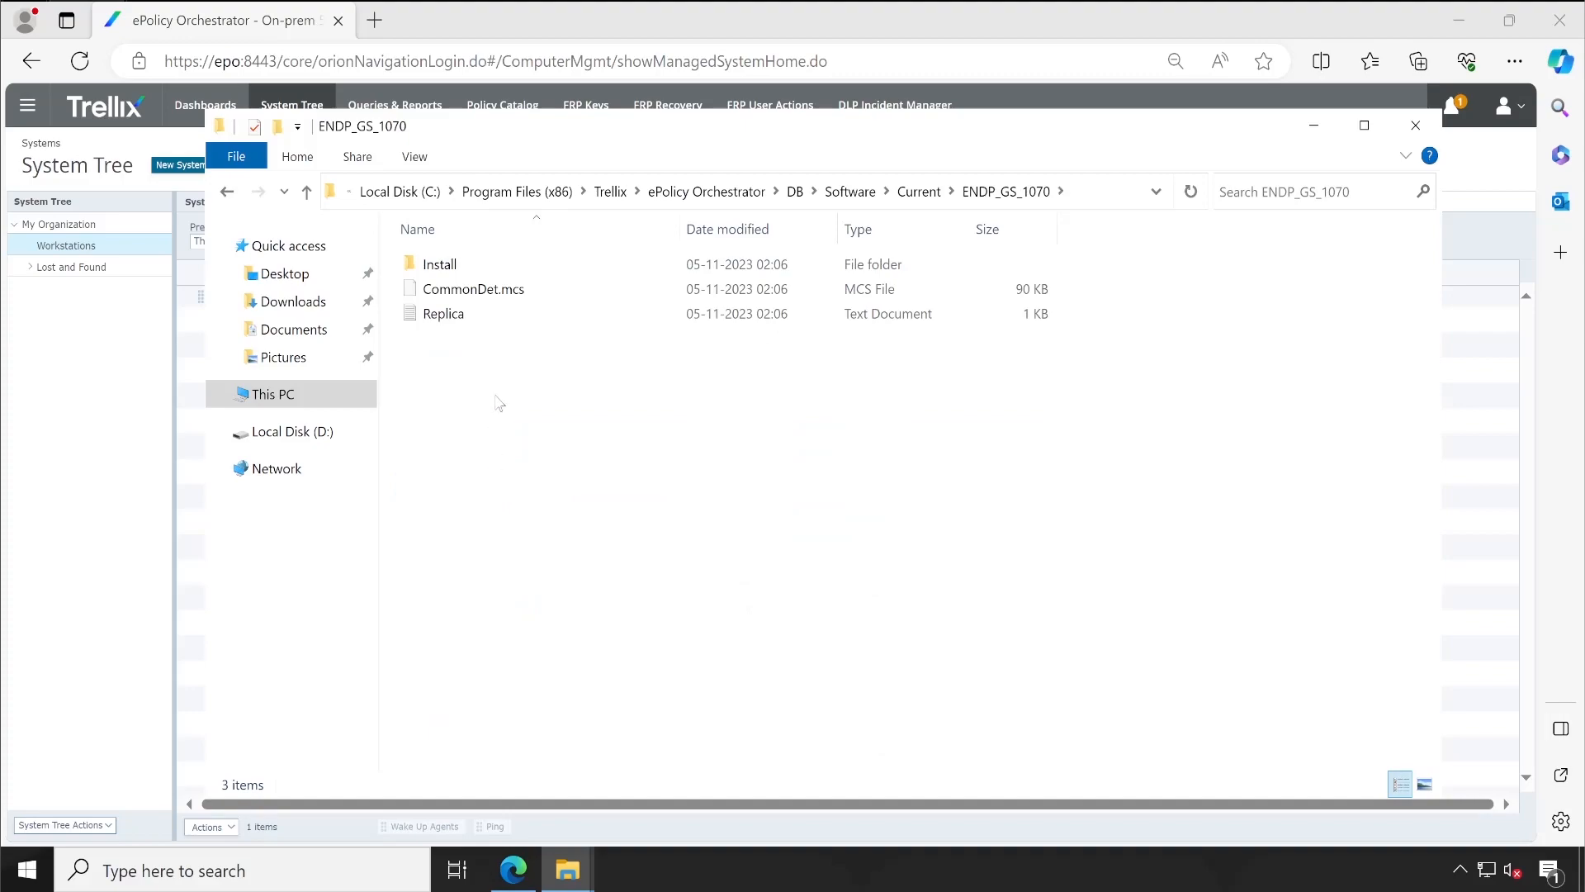
{"action": "double_click", "coordinate": [506, 264]}
{"action": "double_click", "coordinate": [507, 274]}
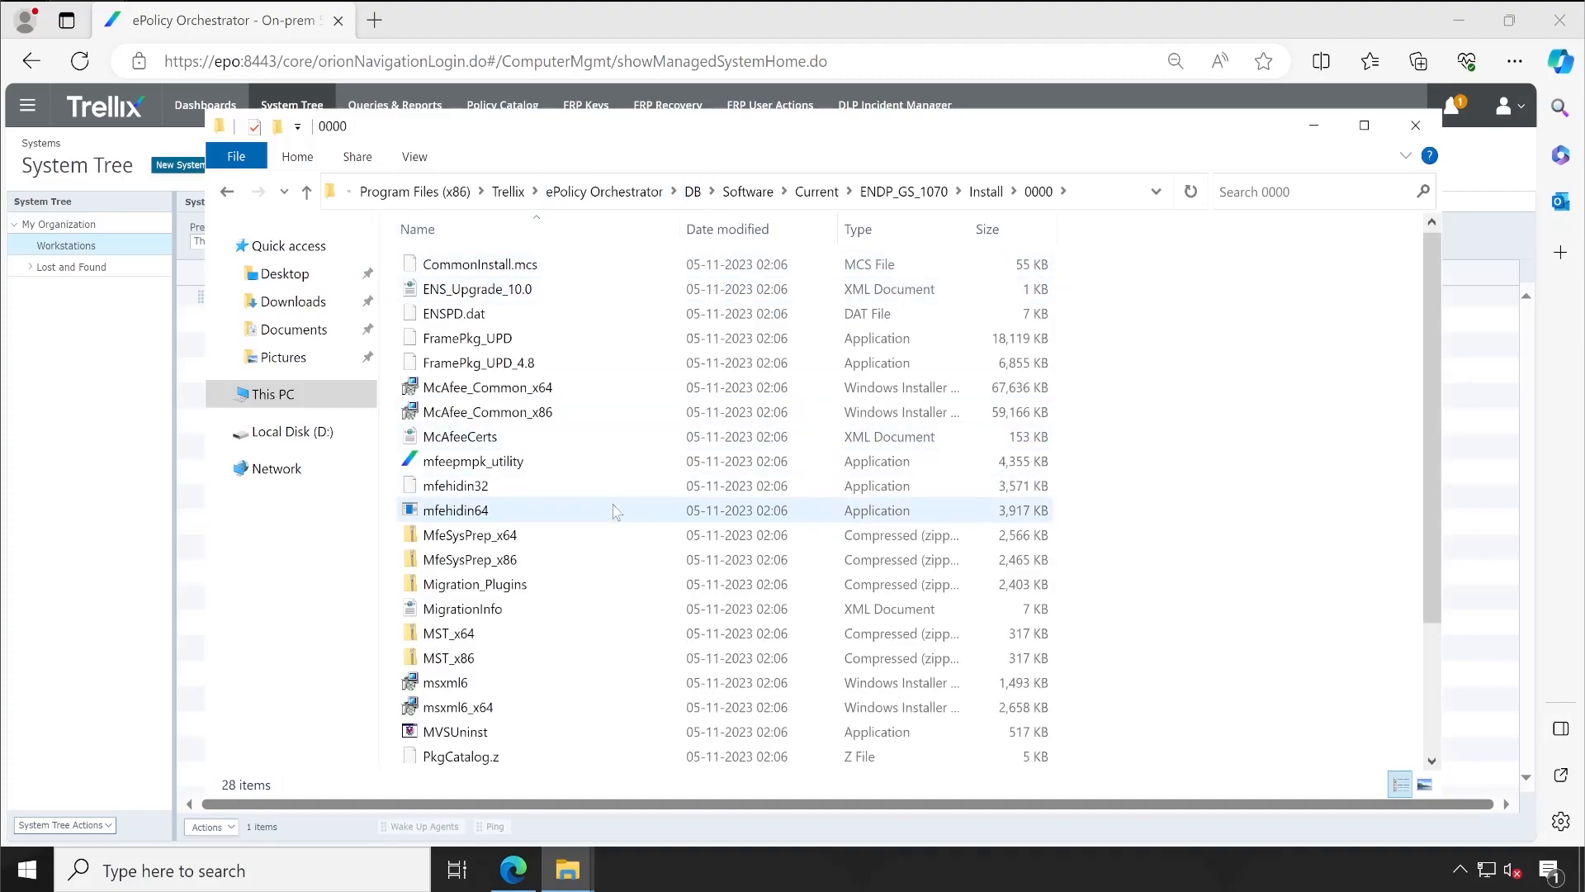
{"action": "scroll", "coordinate": [578, 611], "scroll_direction": "down", "scroll_amount": 3}
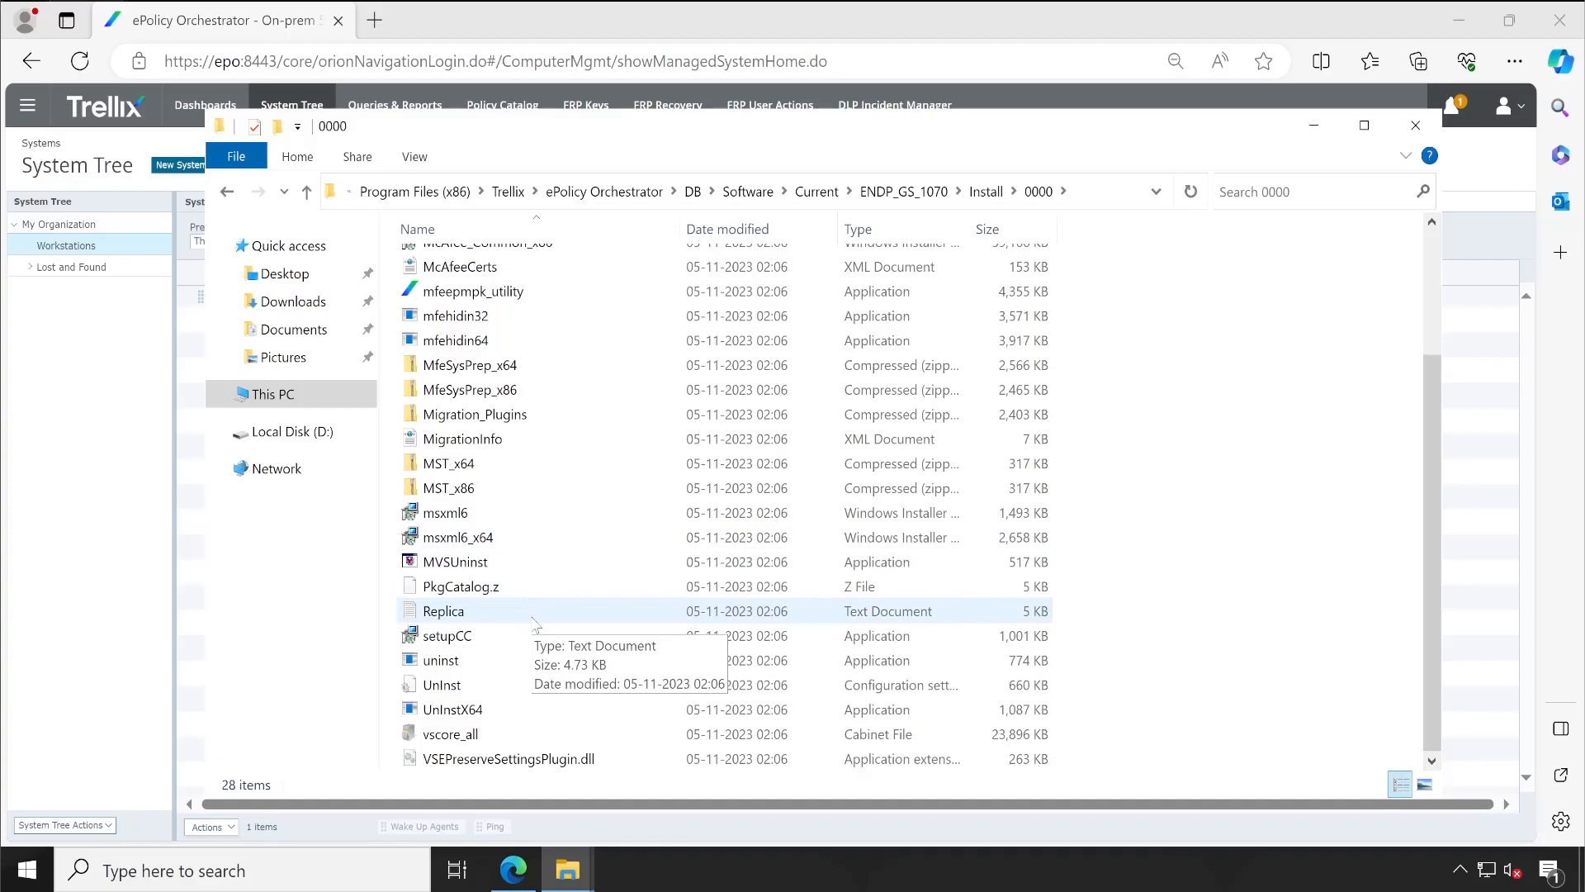
{"action": "left_click", "coordinate": [529, 642]}
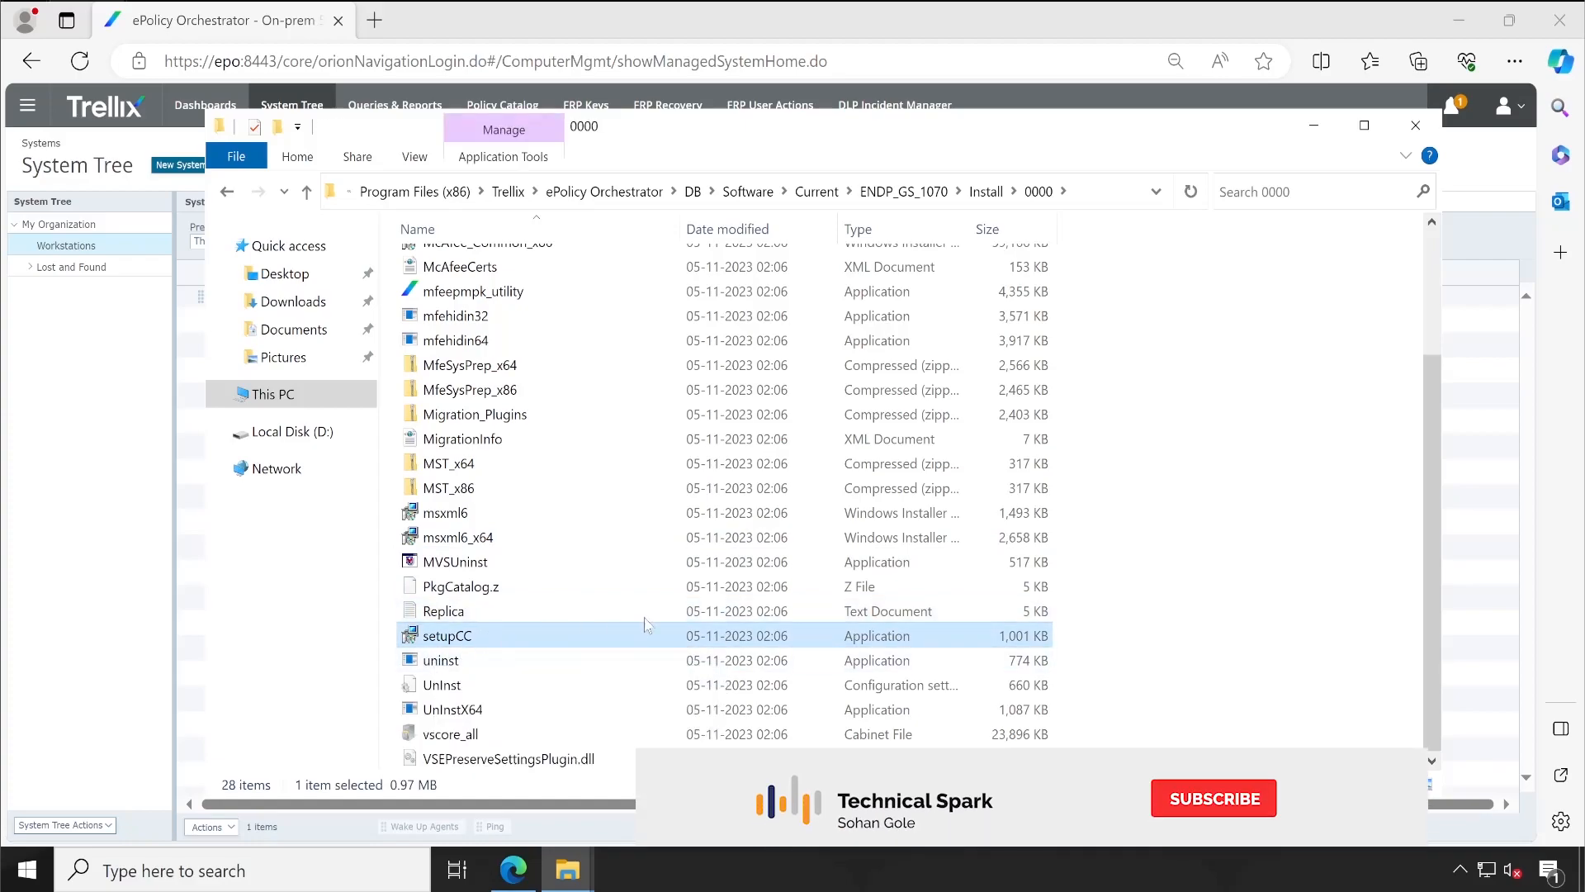
Return to the Current folder and review the ENDP_AM_1070, ENDP_FW_1070, ENDP_WP_1070, and ENDPATP_1070 package folders
{"action": "left_click", "coordinate": [974, 199]}
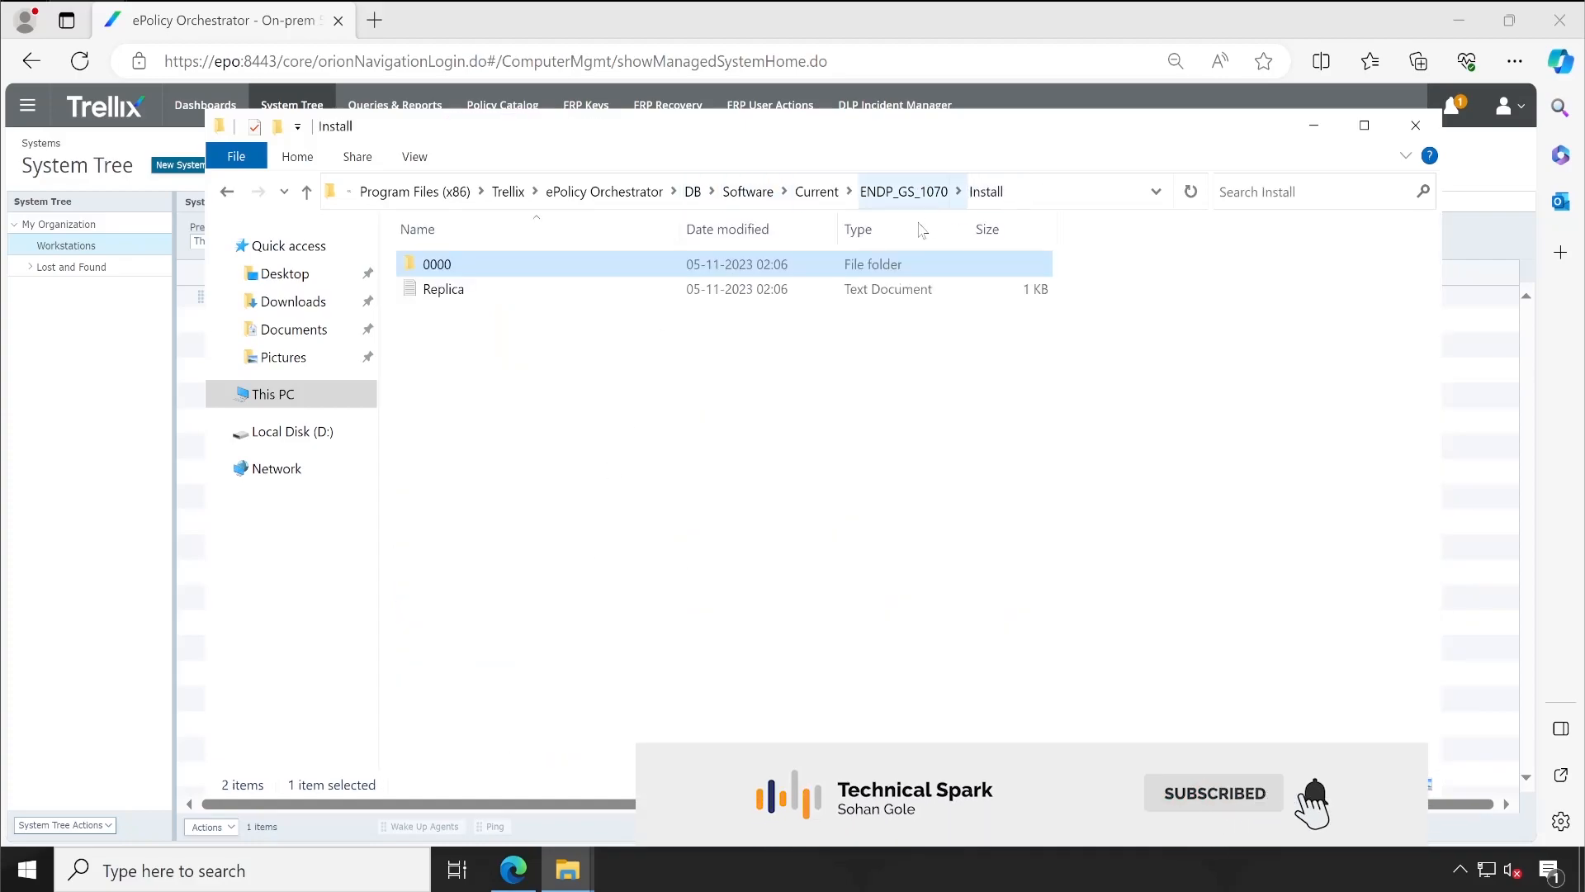
{"action": "left_click", "coordinate": [817, 193]}
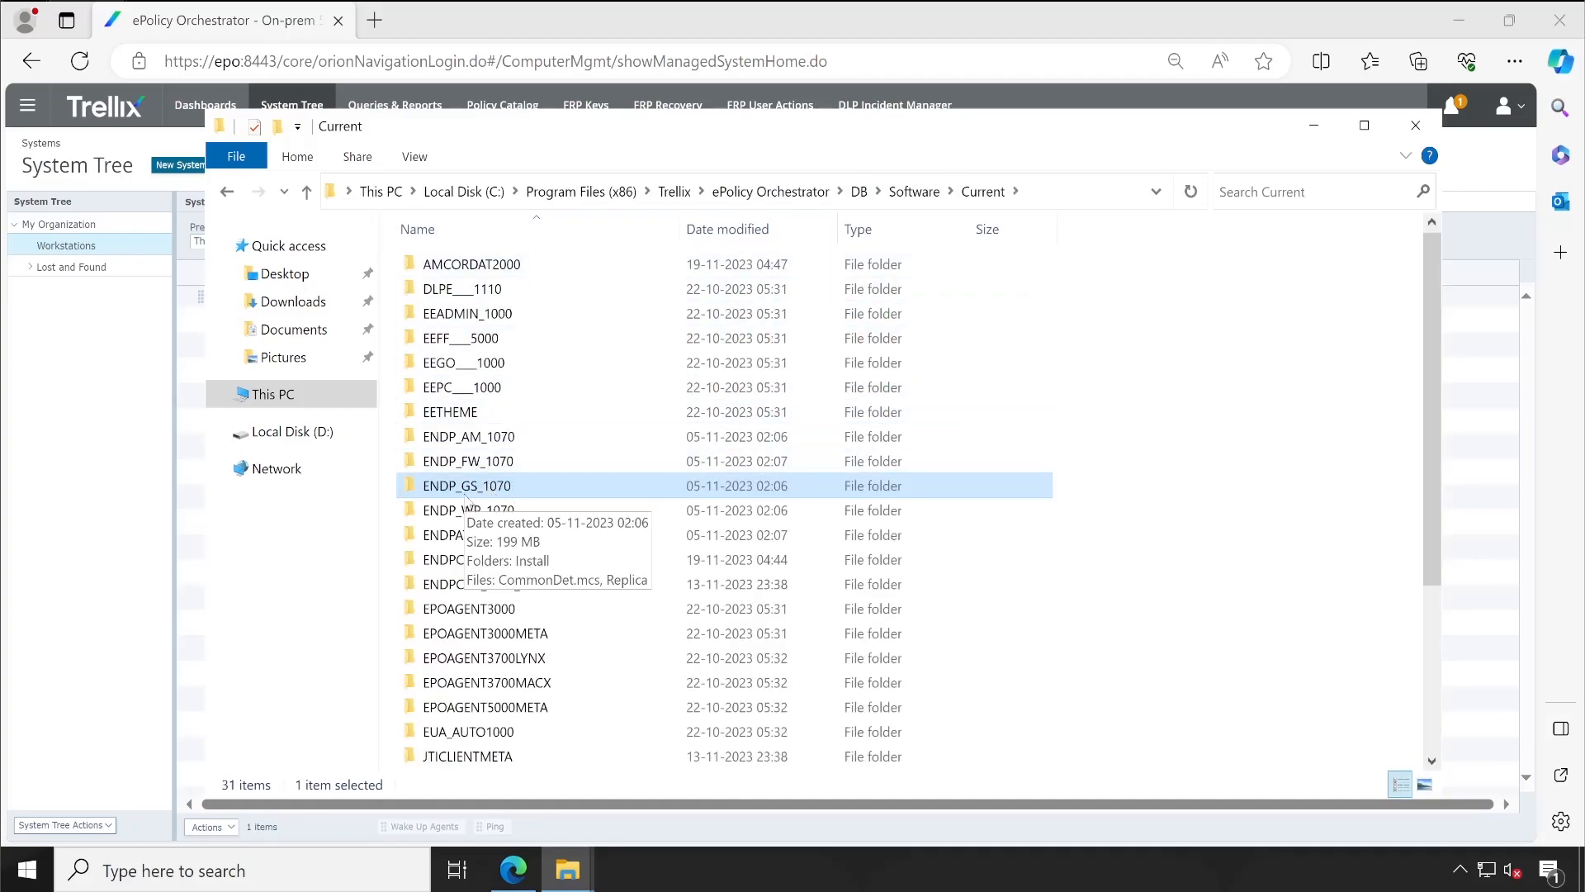
{"action": "left_click", "coordinate": [484, 440]}
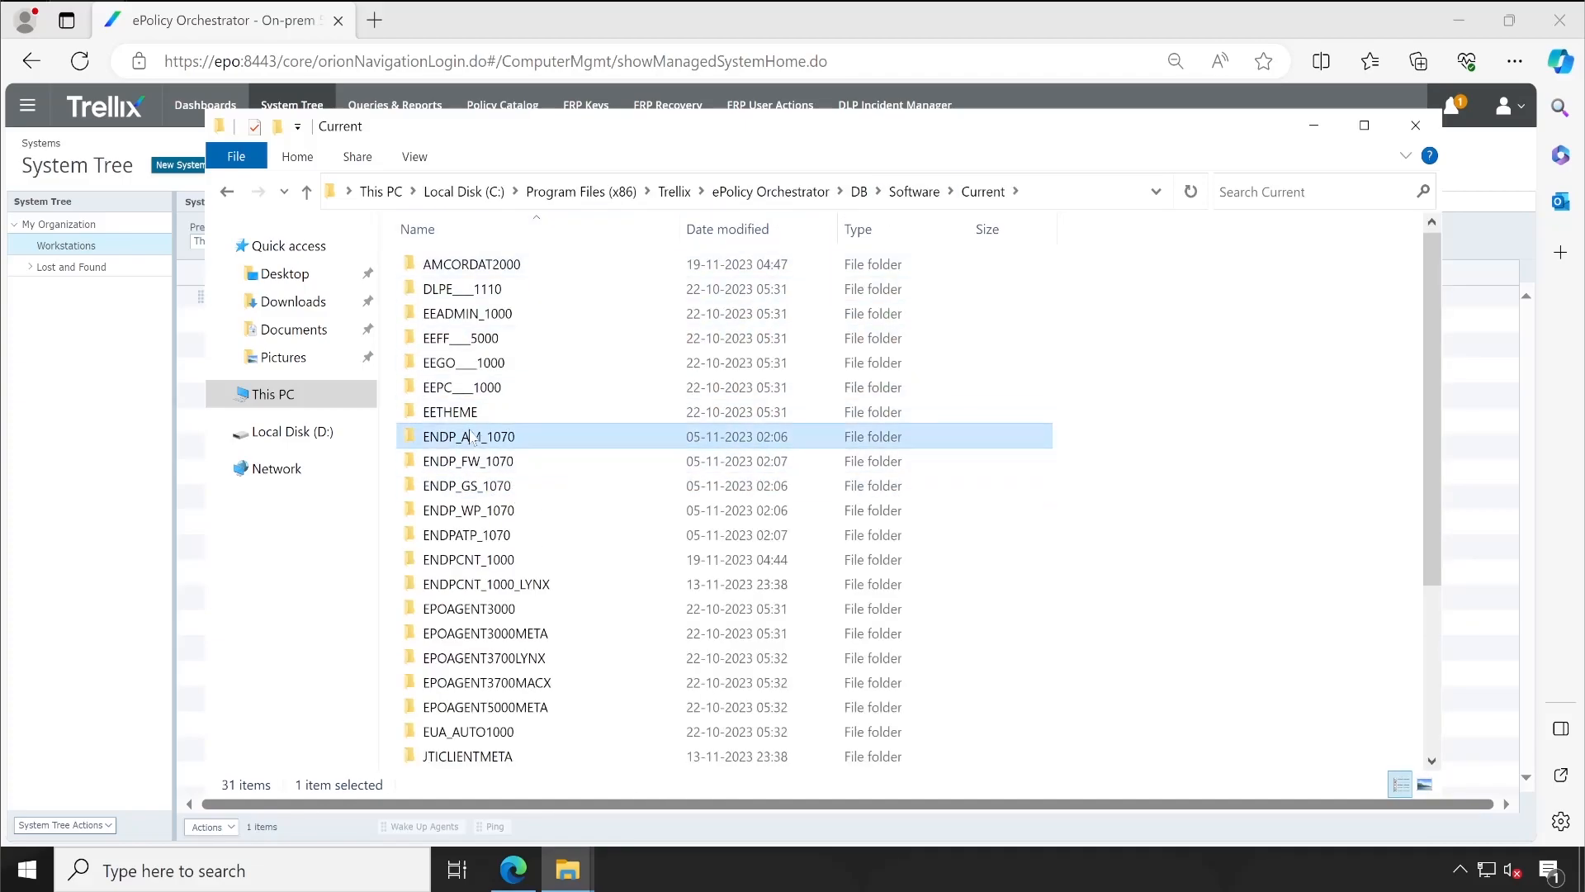
{"action": "left_click", "coordinate": [477, 467]}
{"action": "left_click", "coordinate": [483, 512]}
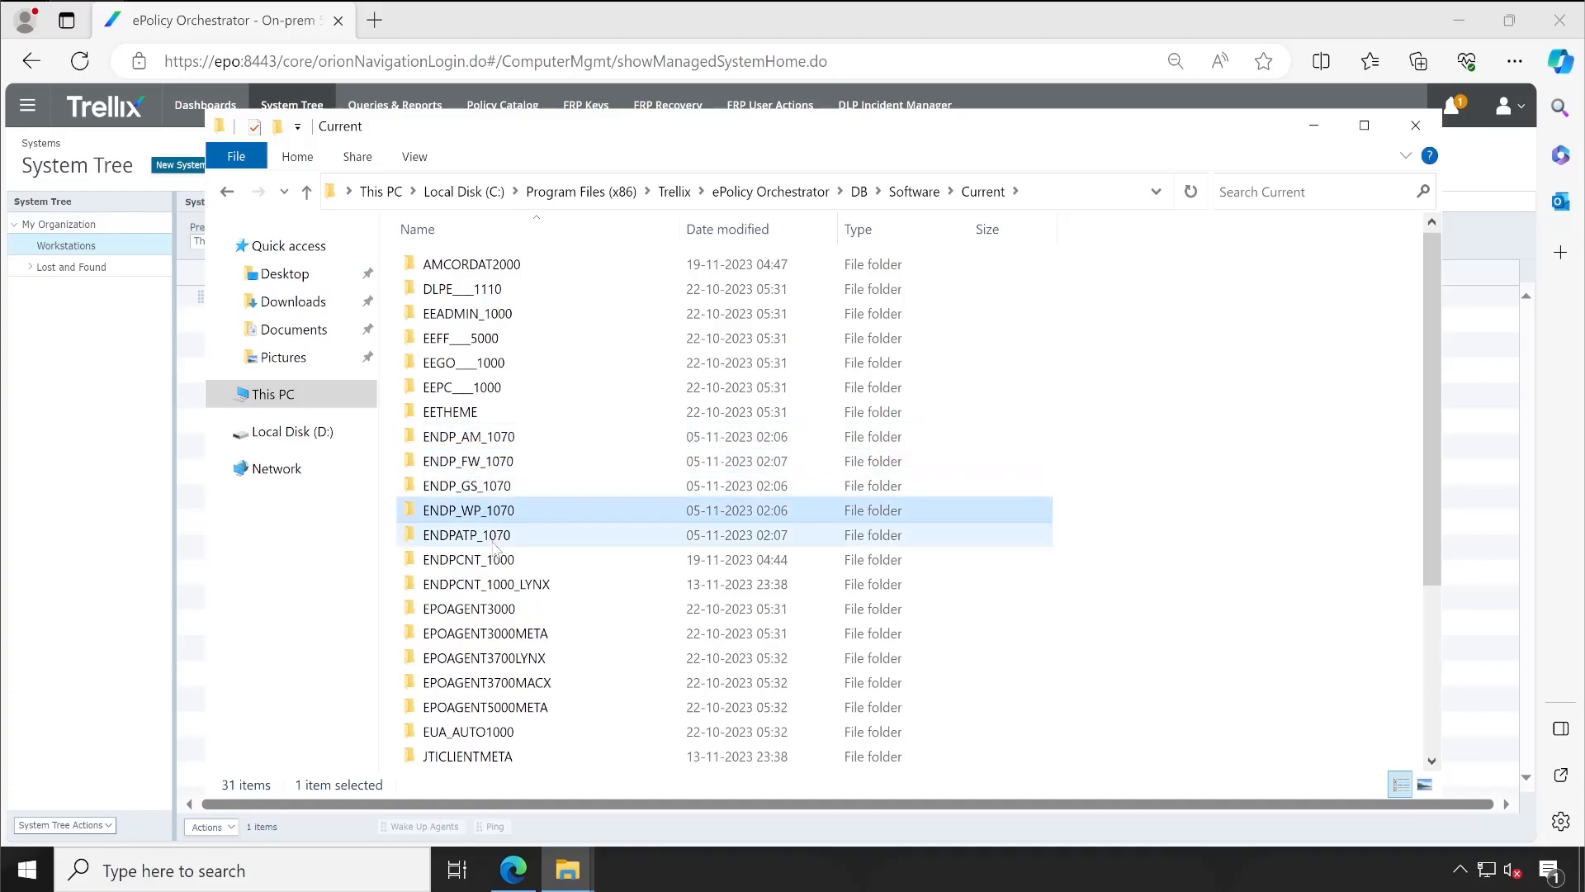
{"action": "left_click", "coordinate": [497, 539]}
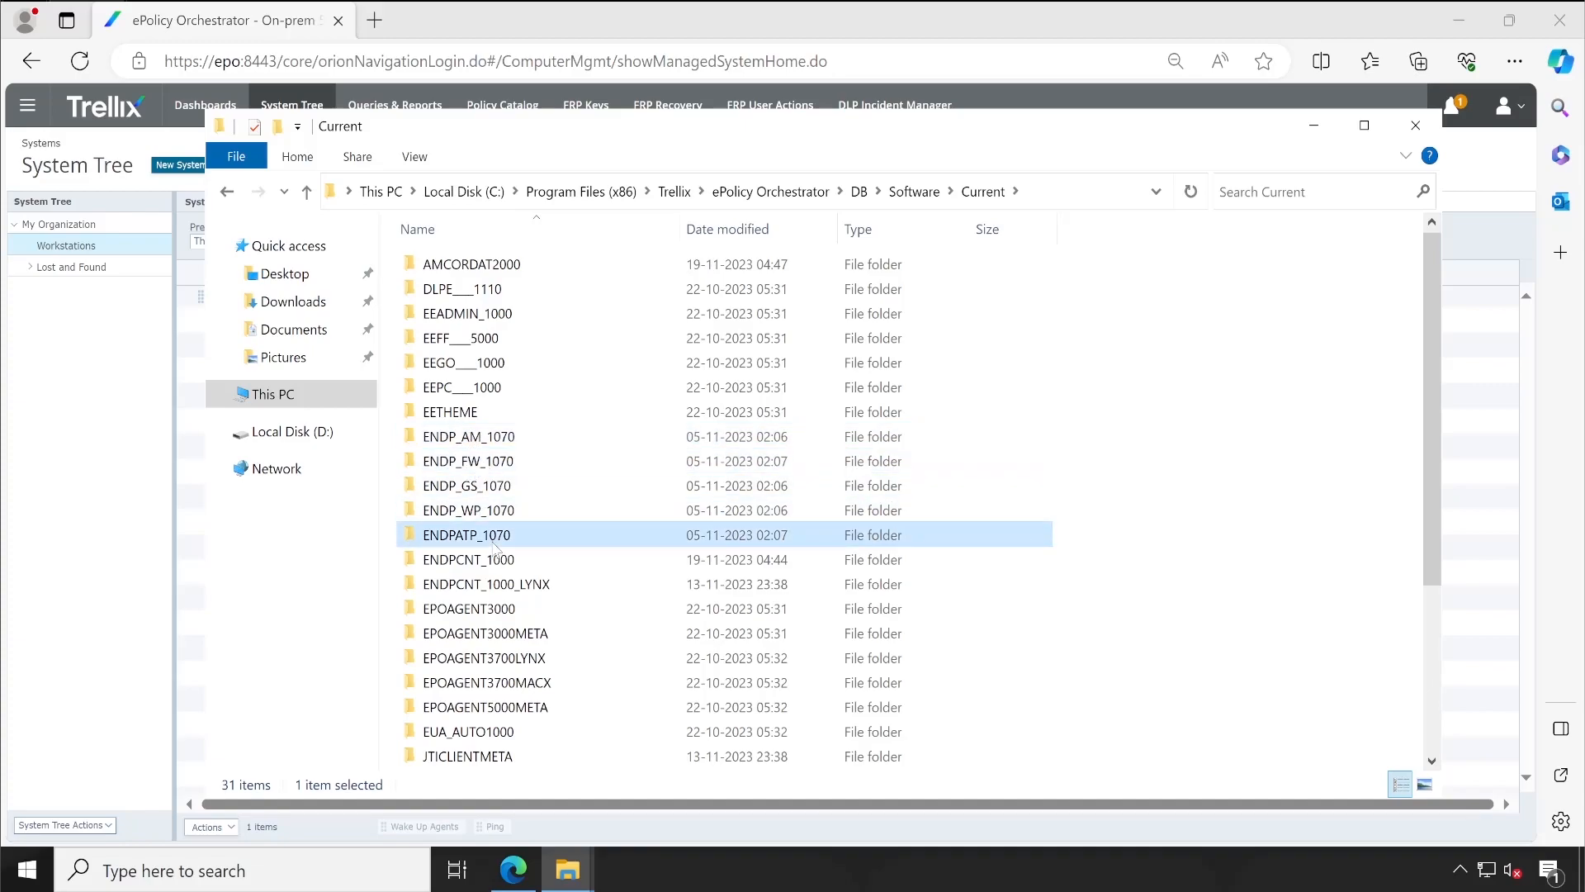
Select the five package folders from ENDP_AM_1070 through ENDPATP_1070 and return to the ePolicy Orchestrator console
{"action": "left_click", "coordinate": [493, 444], "text": "shift"}
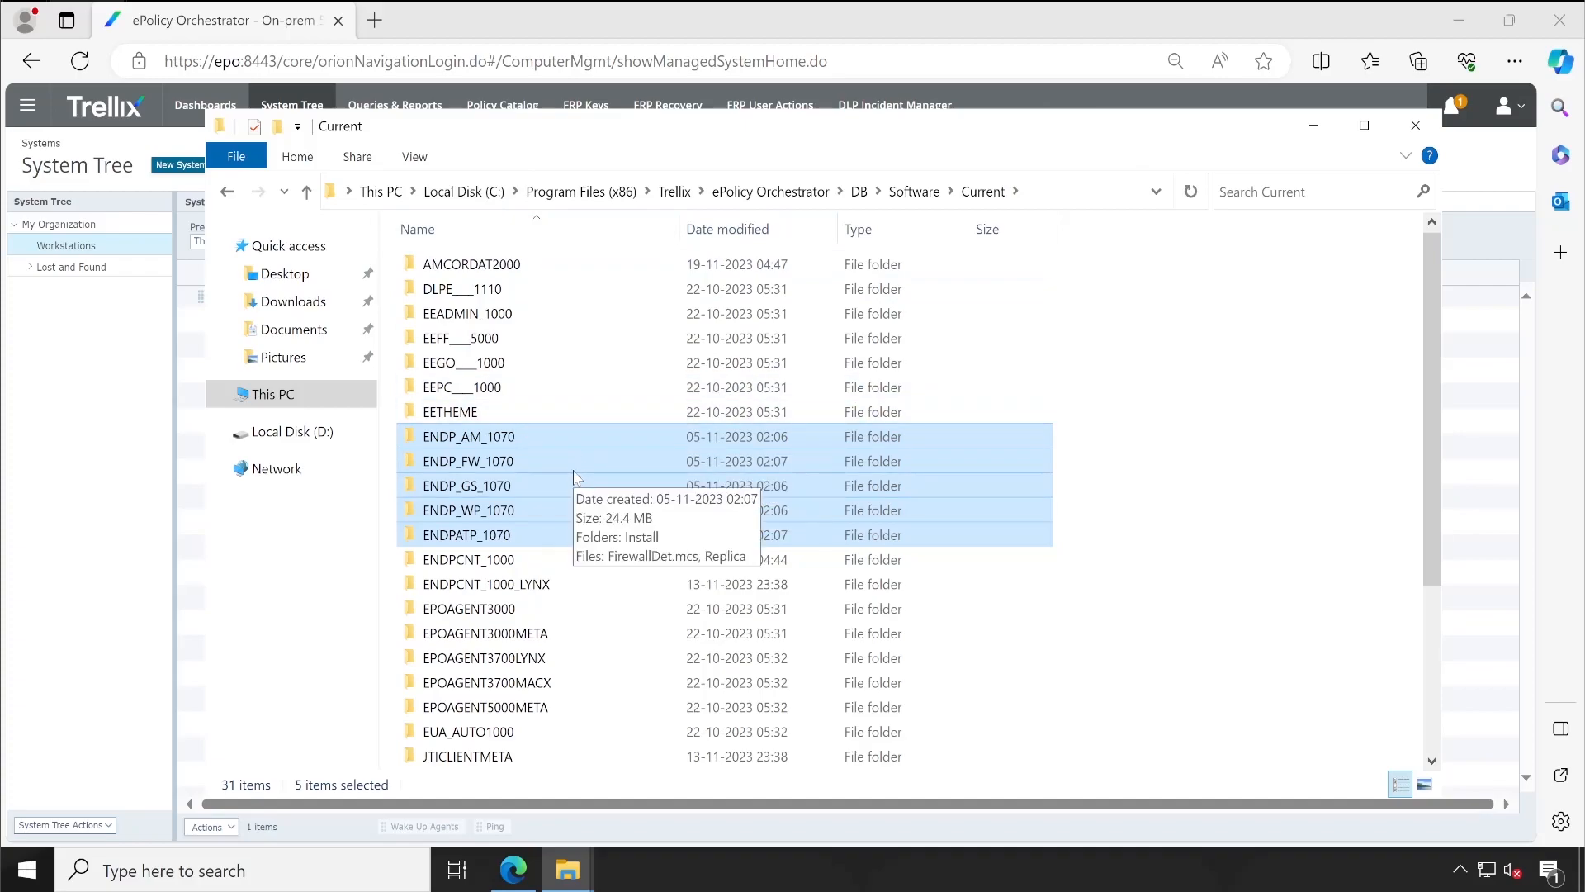
{"action": "left_click", "coordinate": [74, 359]}
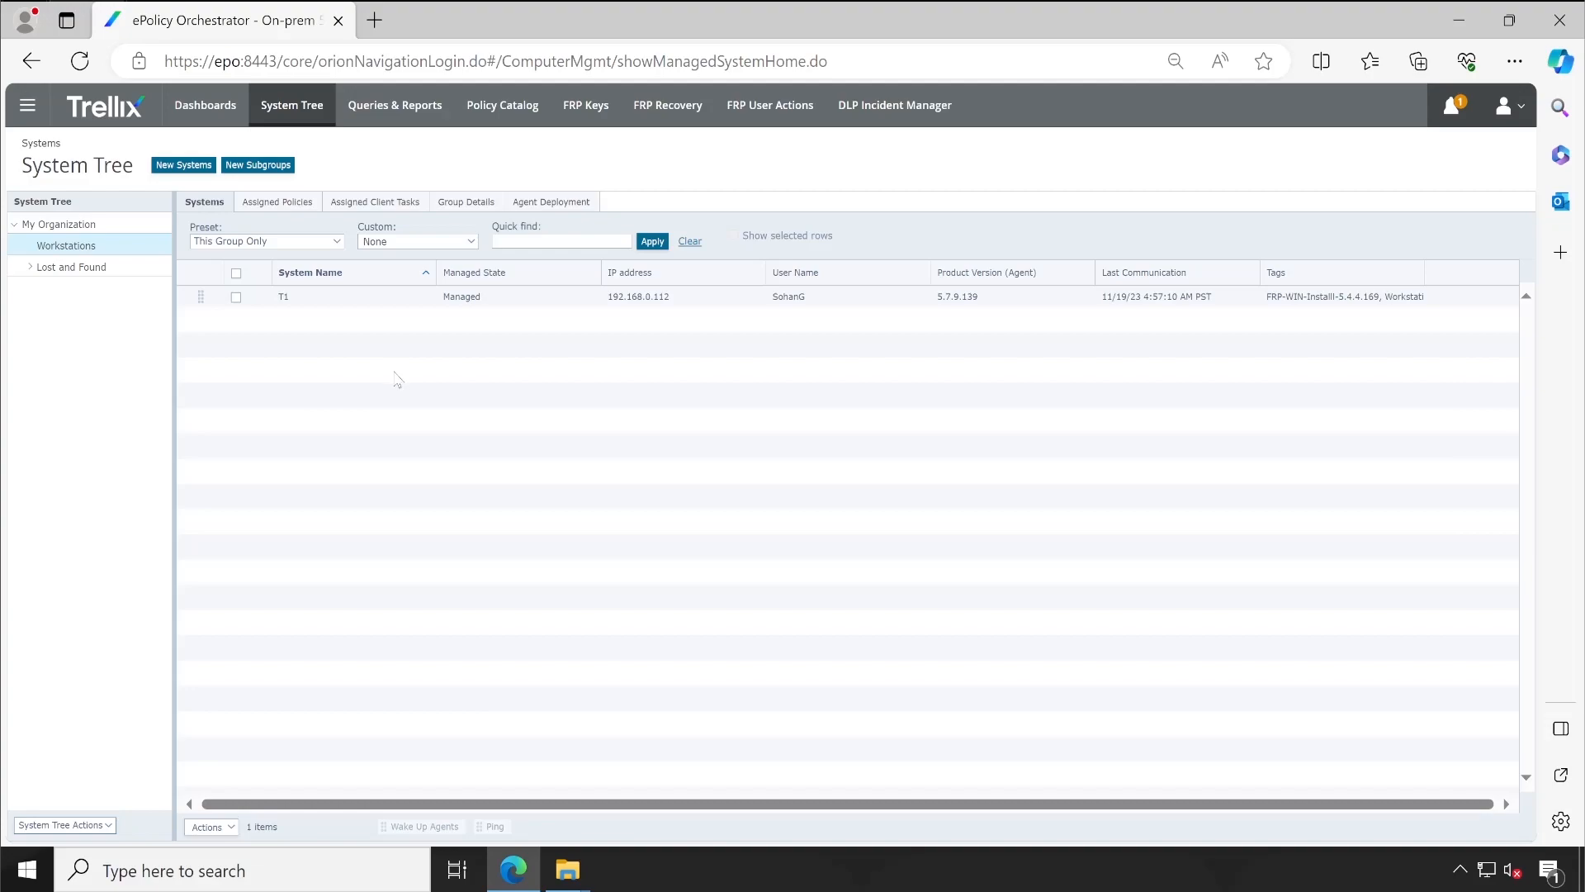
Open the Tag Catalog and expand the My Tags group to view its subgroups and tags
{"action": "left_click", "coordinate": [27, 107]}
{"action": "left_click", "coordinate": [339, 239]}
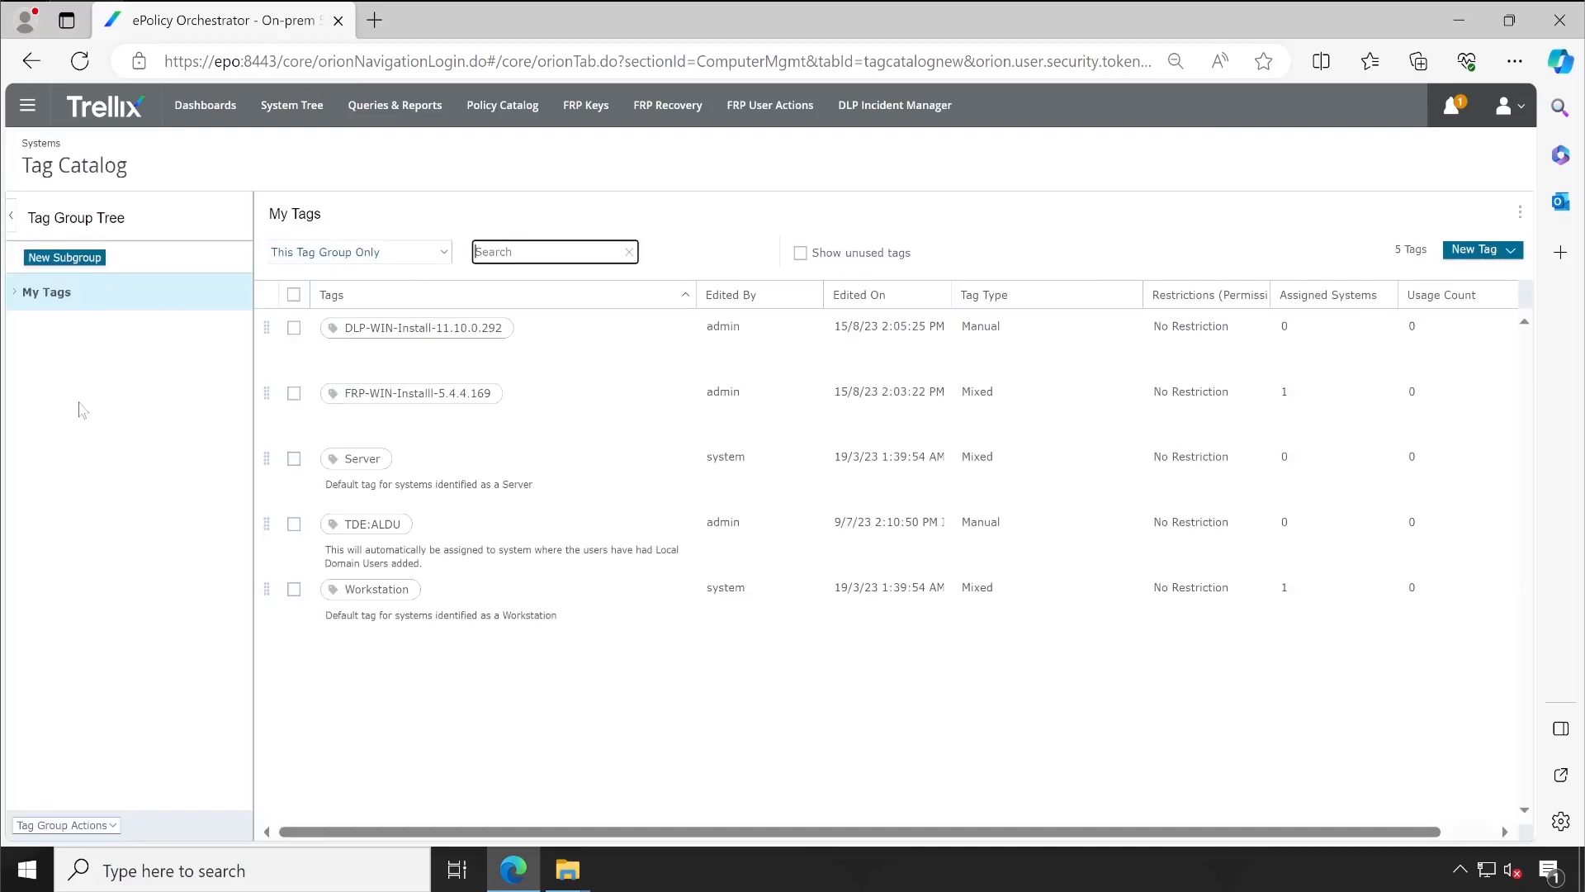
{"action": "left_click", "coordinate": [13, 292]}
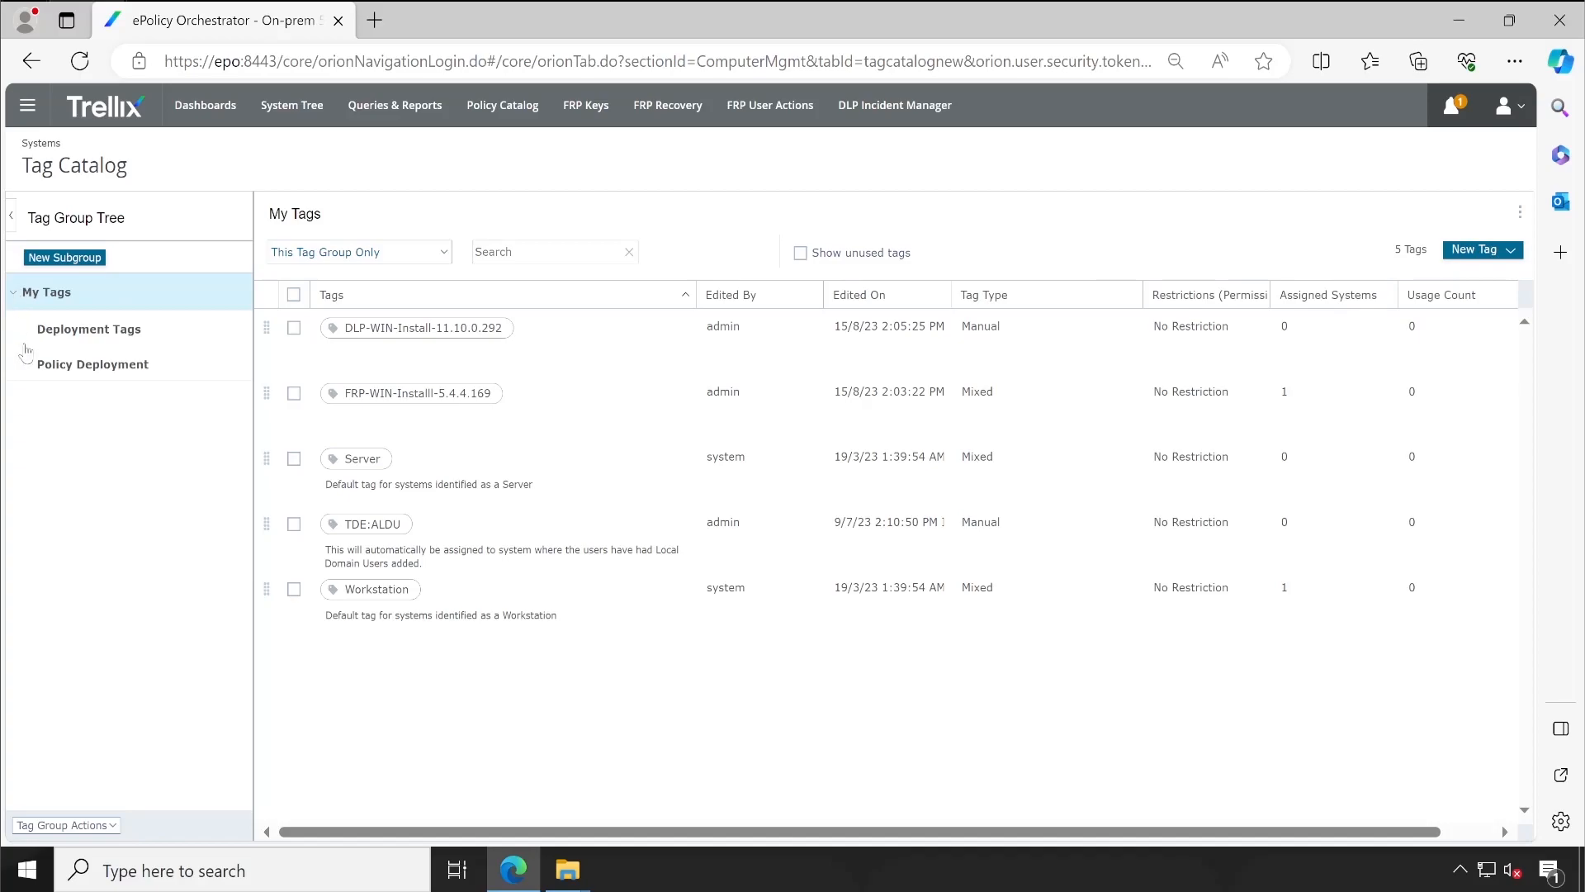
{"action": "left_click", "coordinate": [114, 339]}
{"action": "left_click", "coordinate": [96, 296]}
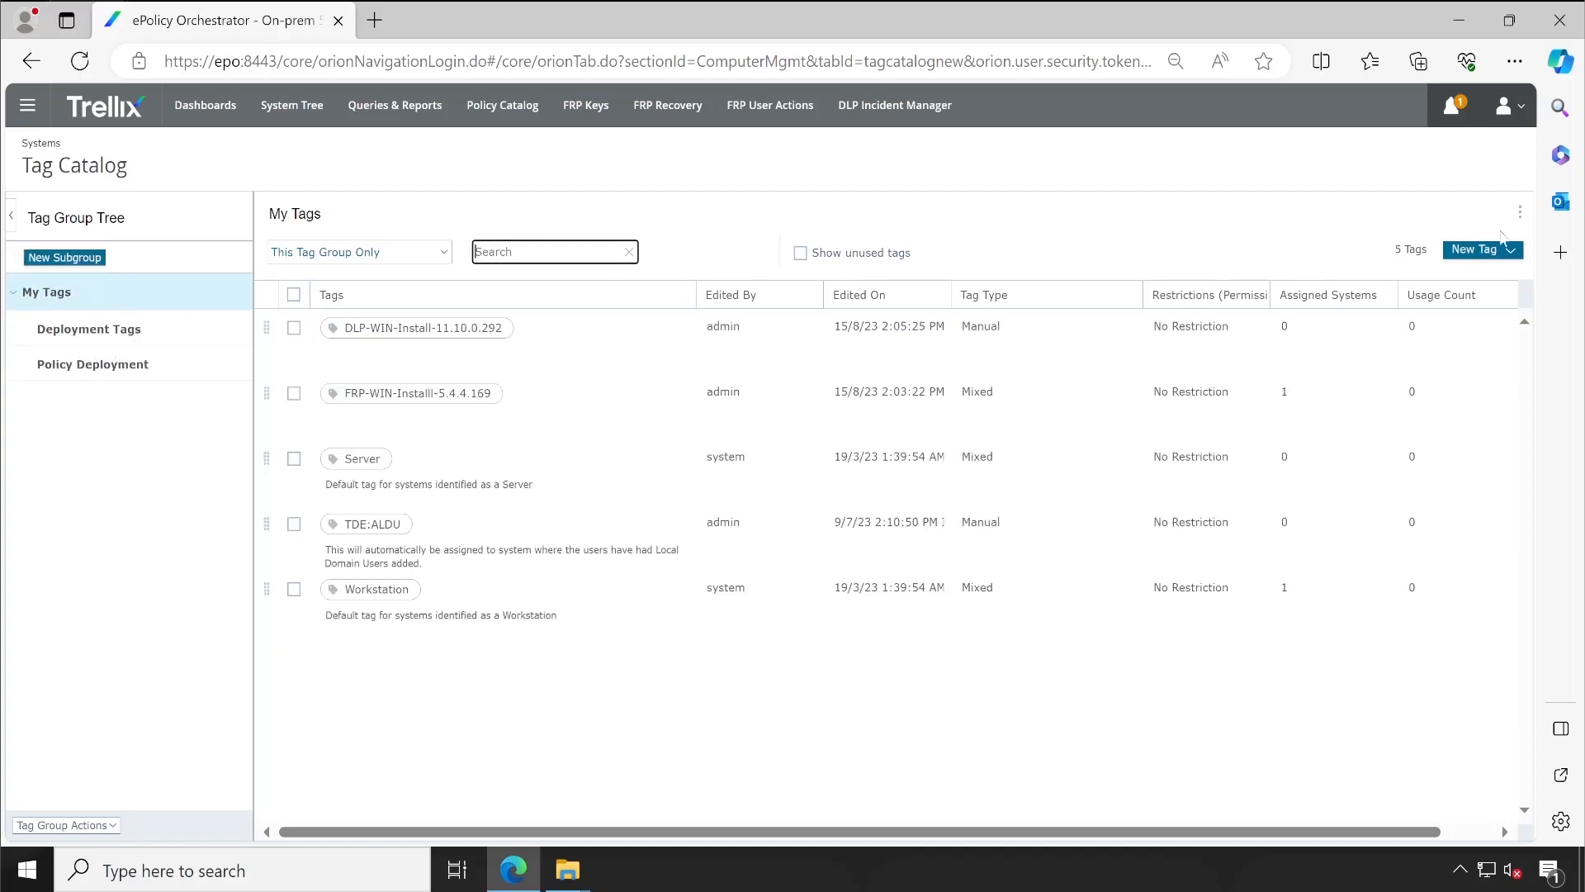
Start a new tag named xyz in My Tags and add OS Type and OS Platform as its criteria
{"action": "left_click", "coordinate": [1472, 252]}
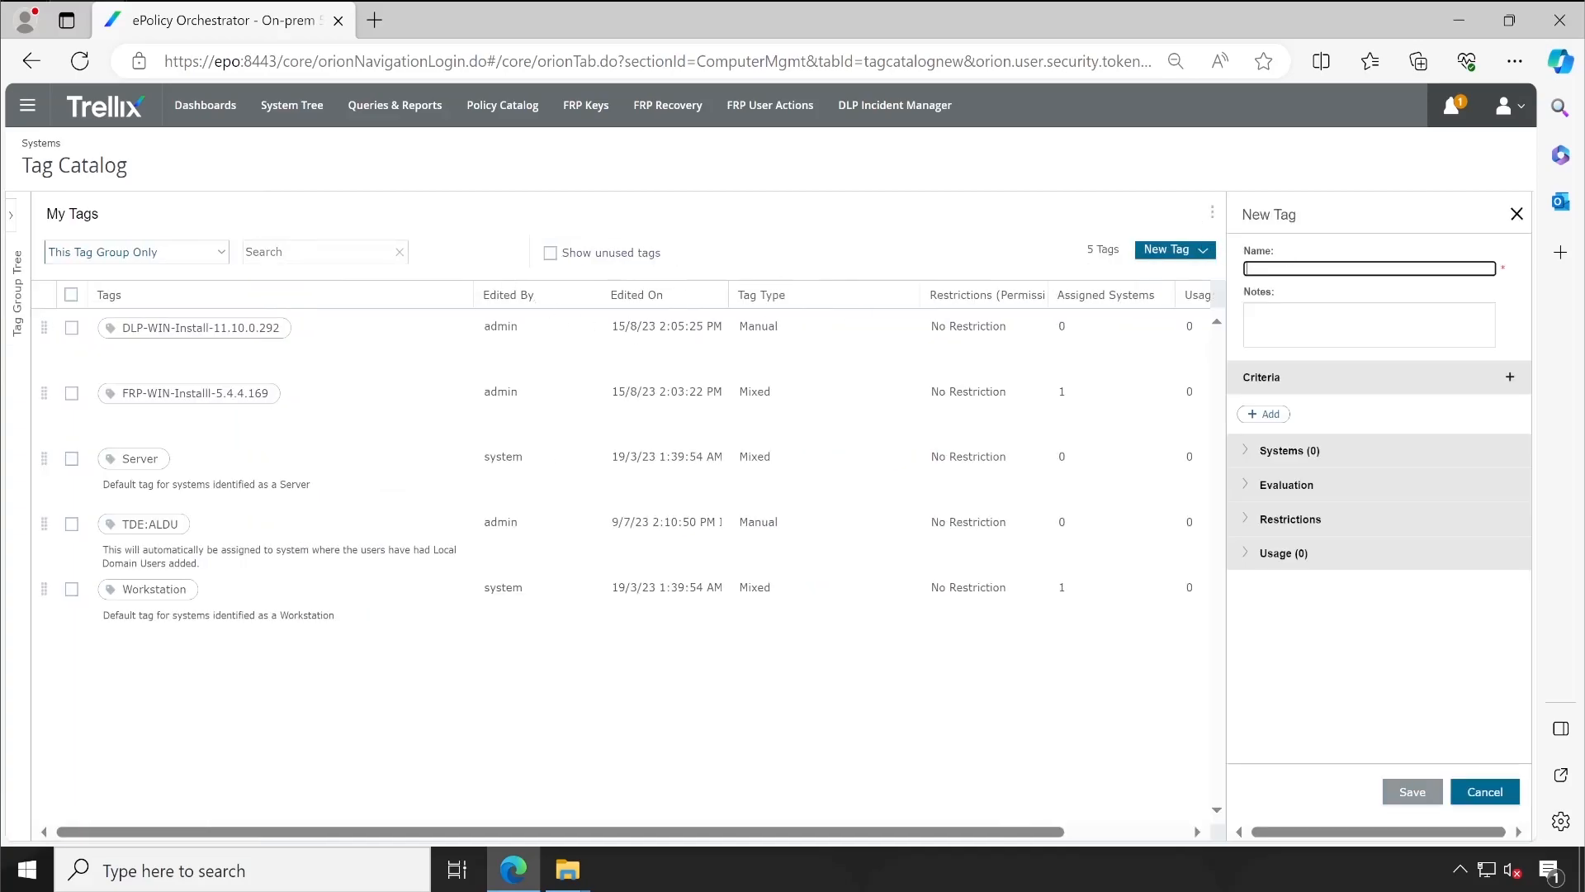
{"action": "type", "text": "xyz"}
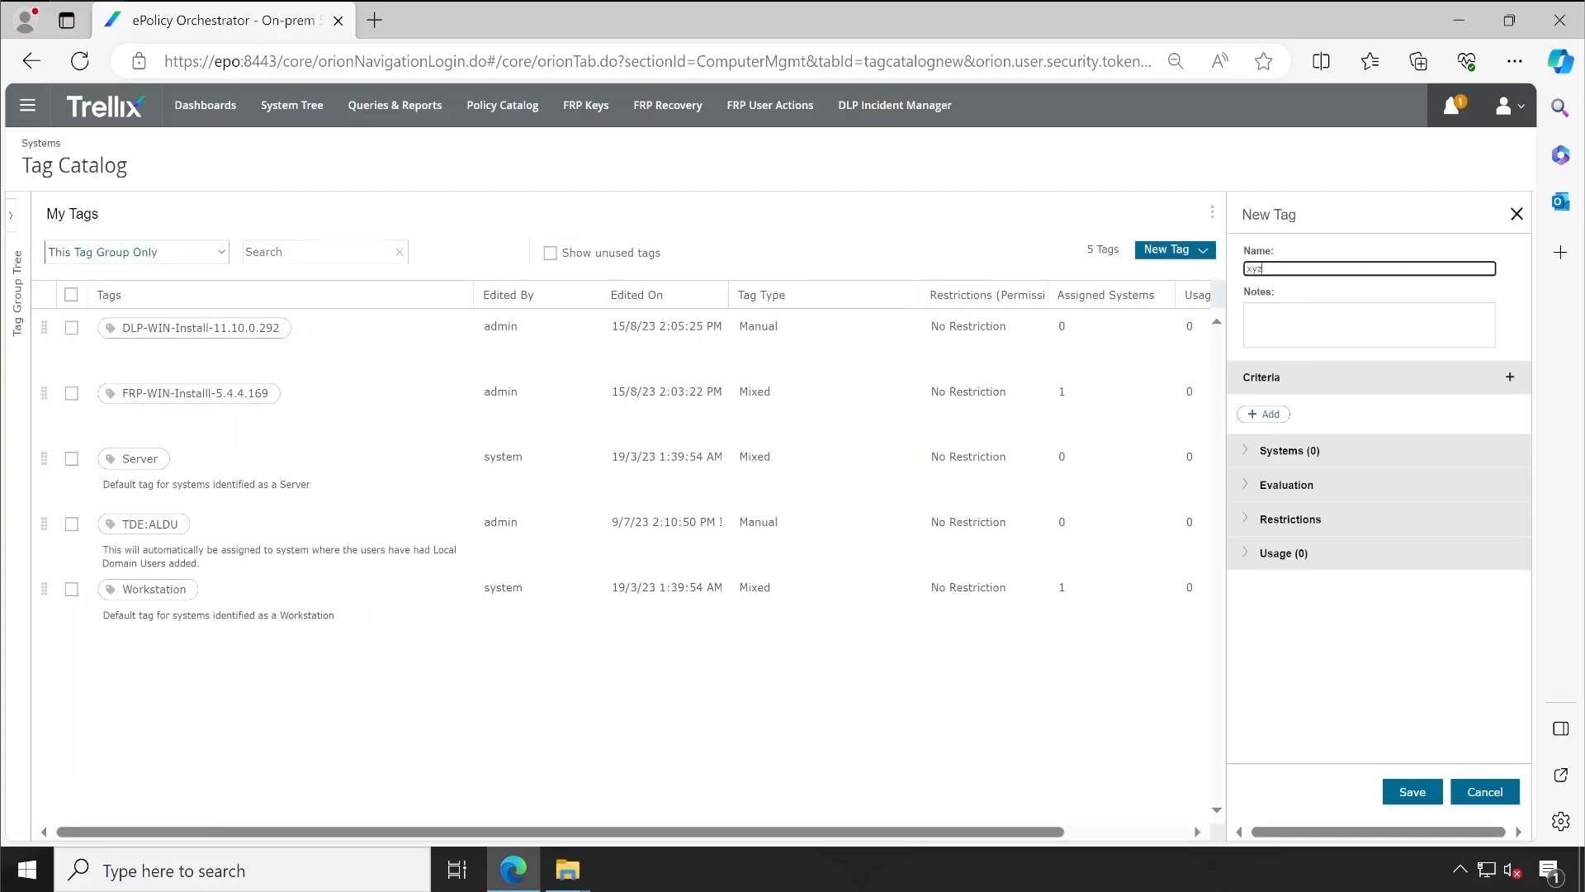
{"action": "left_click", "coordinate": [1277, 415]}
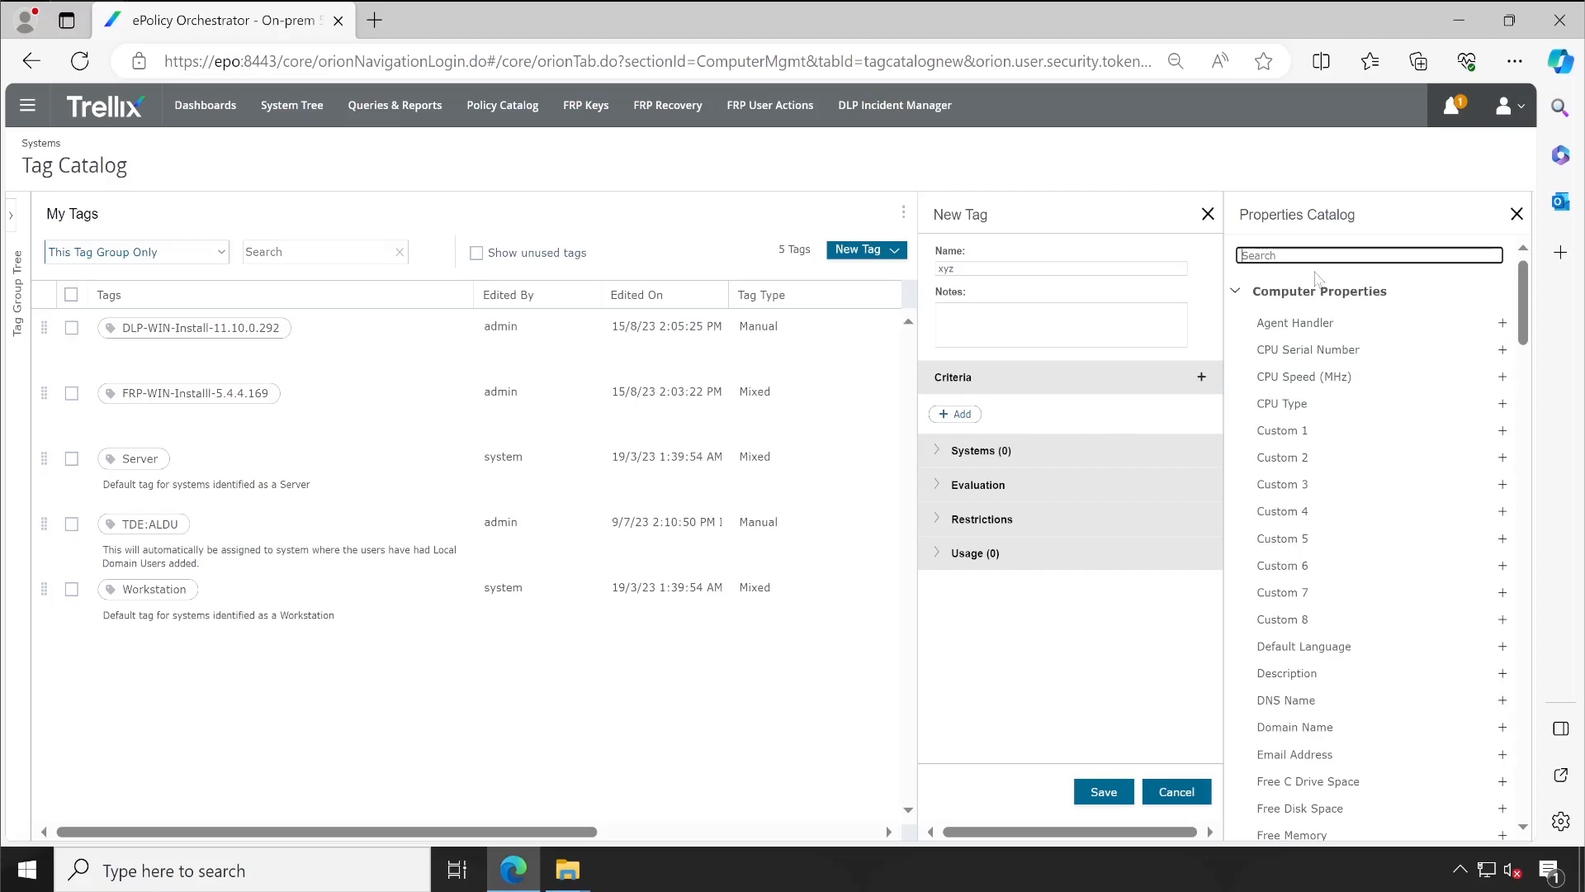
{"action": "type", "text": "os"}
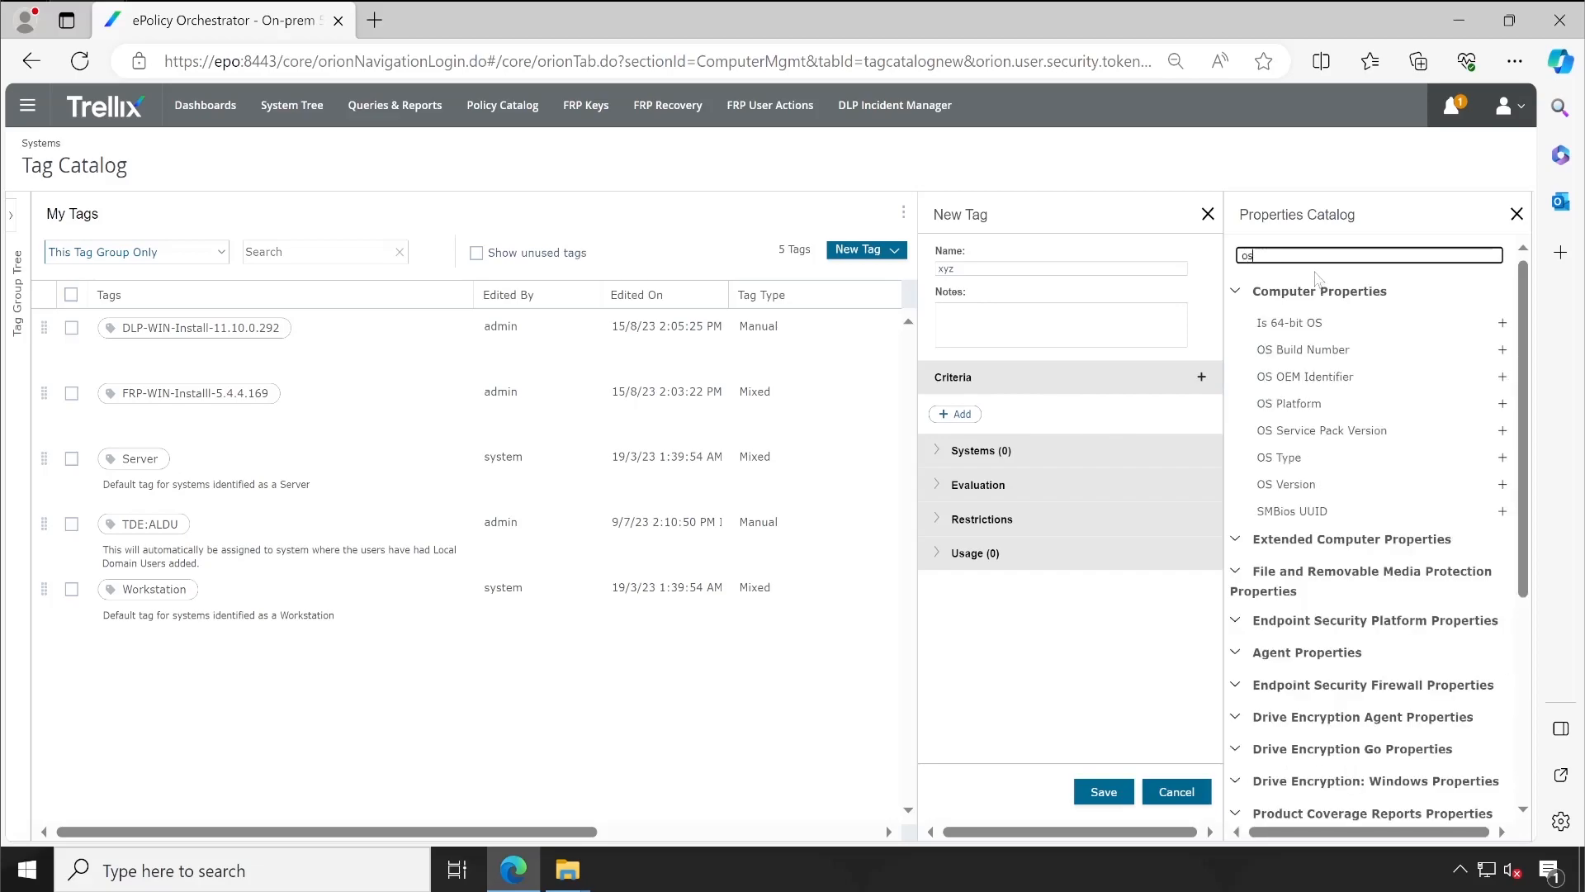
{"action": "left_click", "coordinate": [1308, 457]}
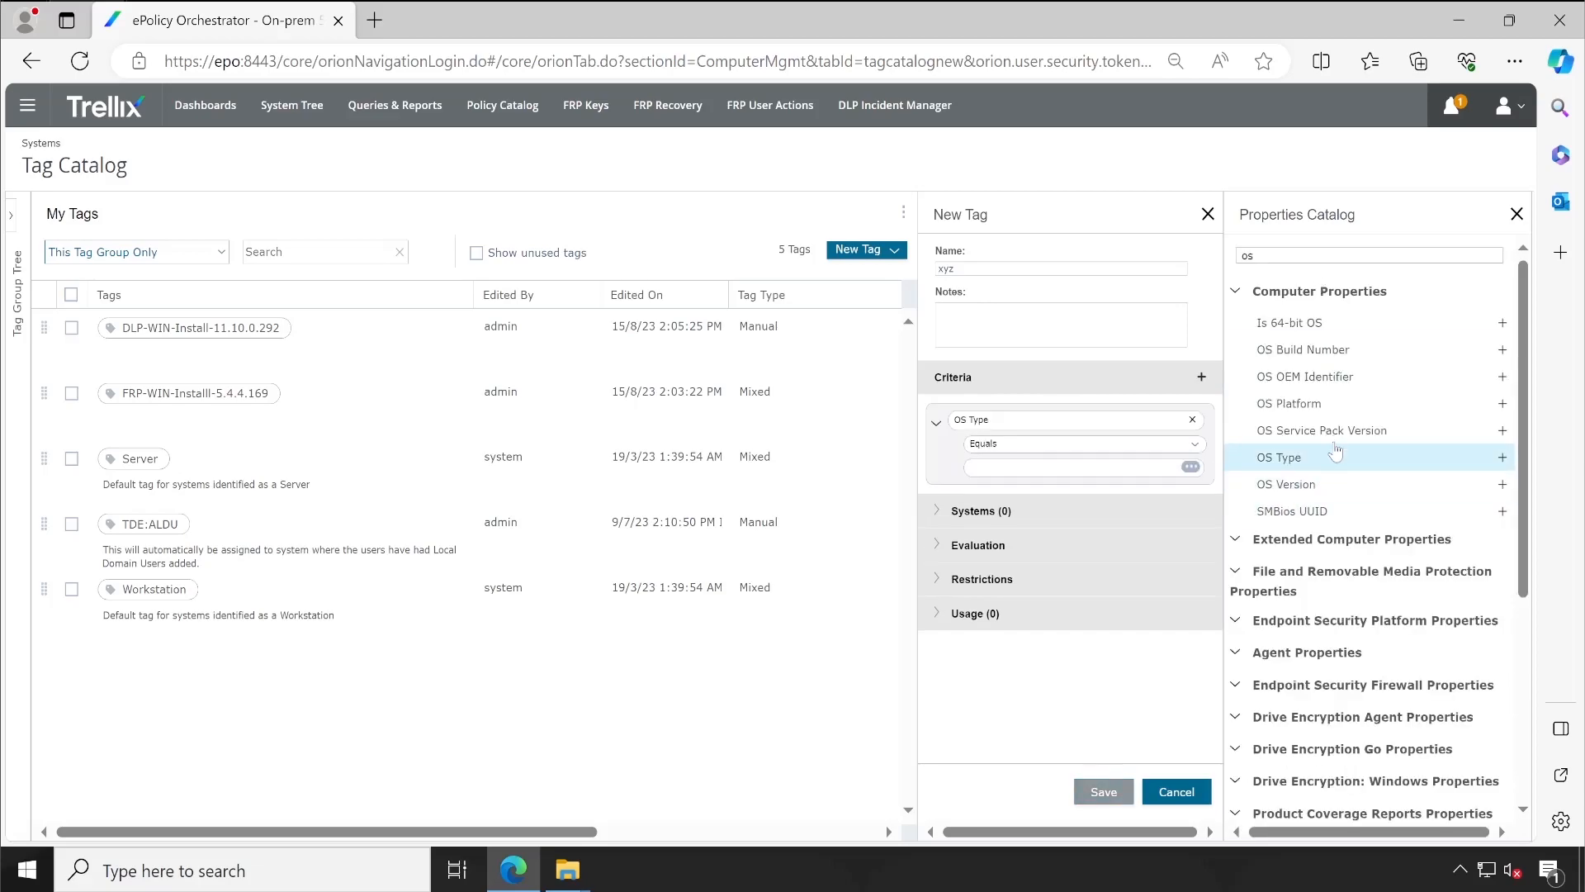
{"action": "left_click", "coordinate": [1321, 403]}
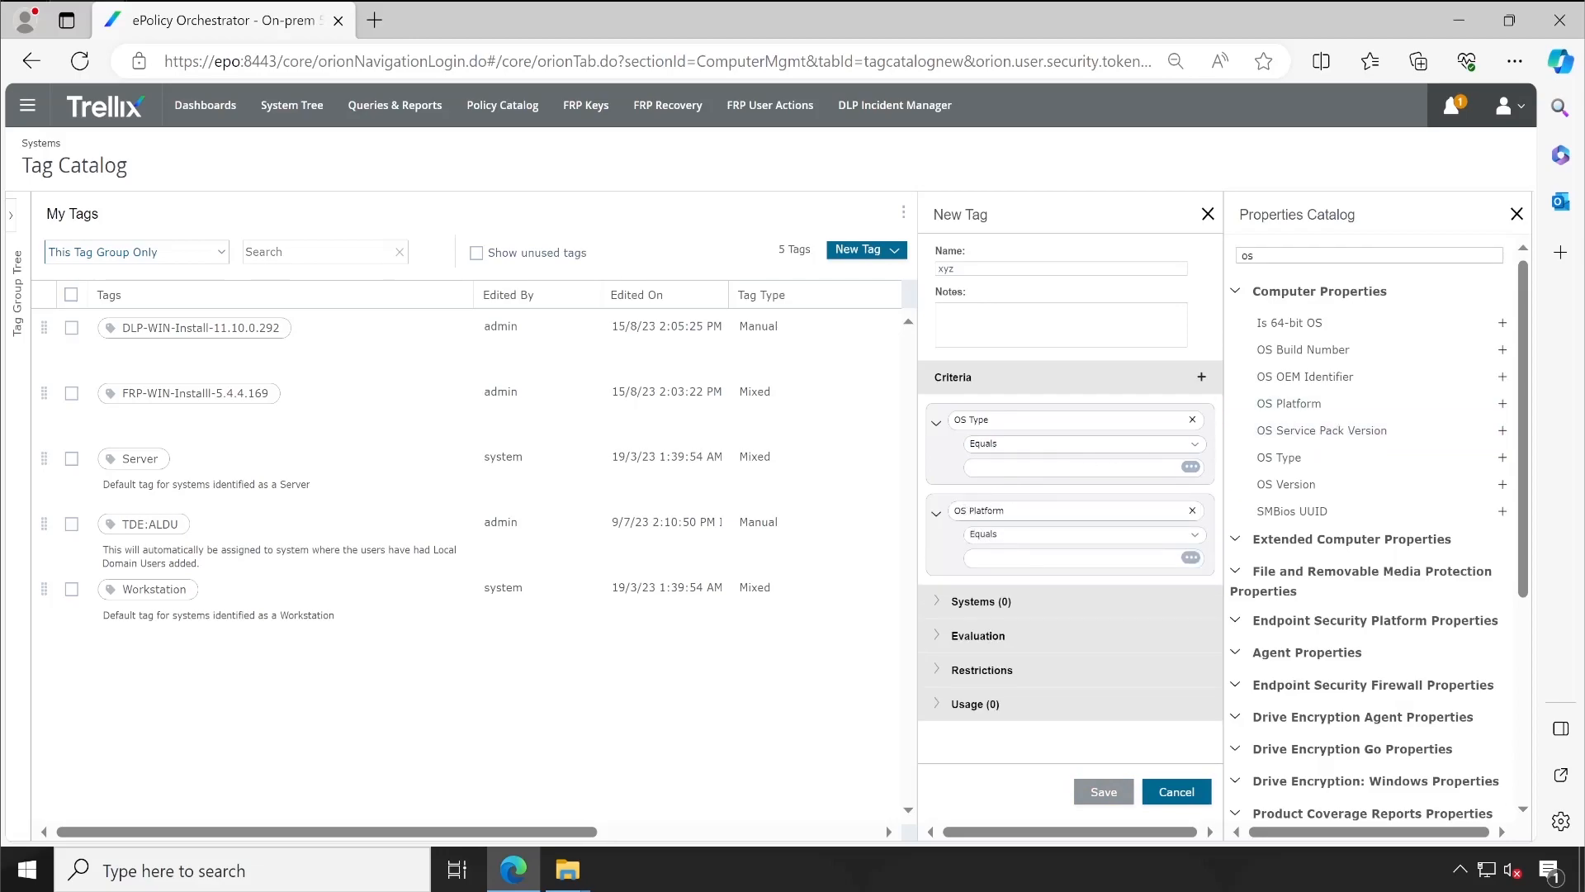
Set the new tag's OS Platform criterion to Workstation and its OS Type criterion to Windows 11
{"action": "left_click", "coordinate": [1191, 558]}
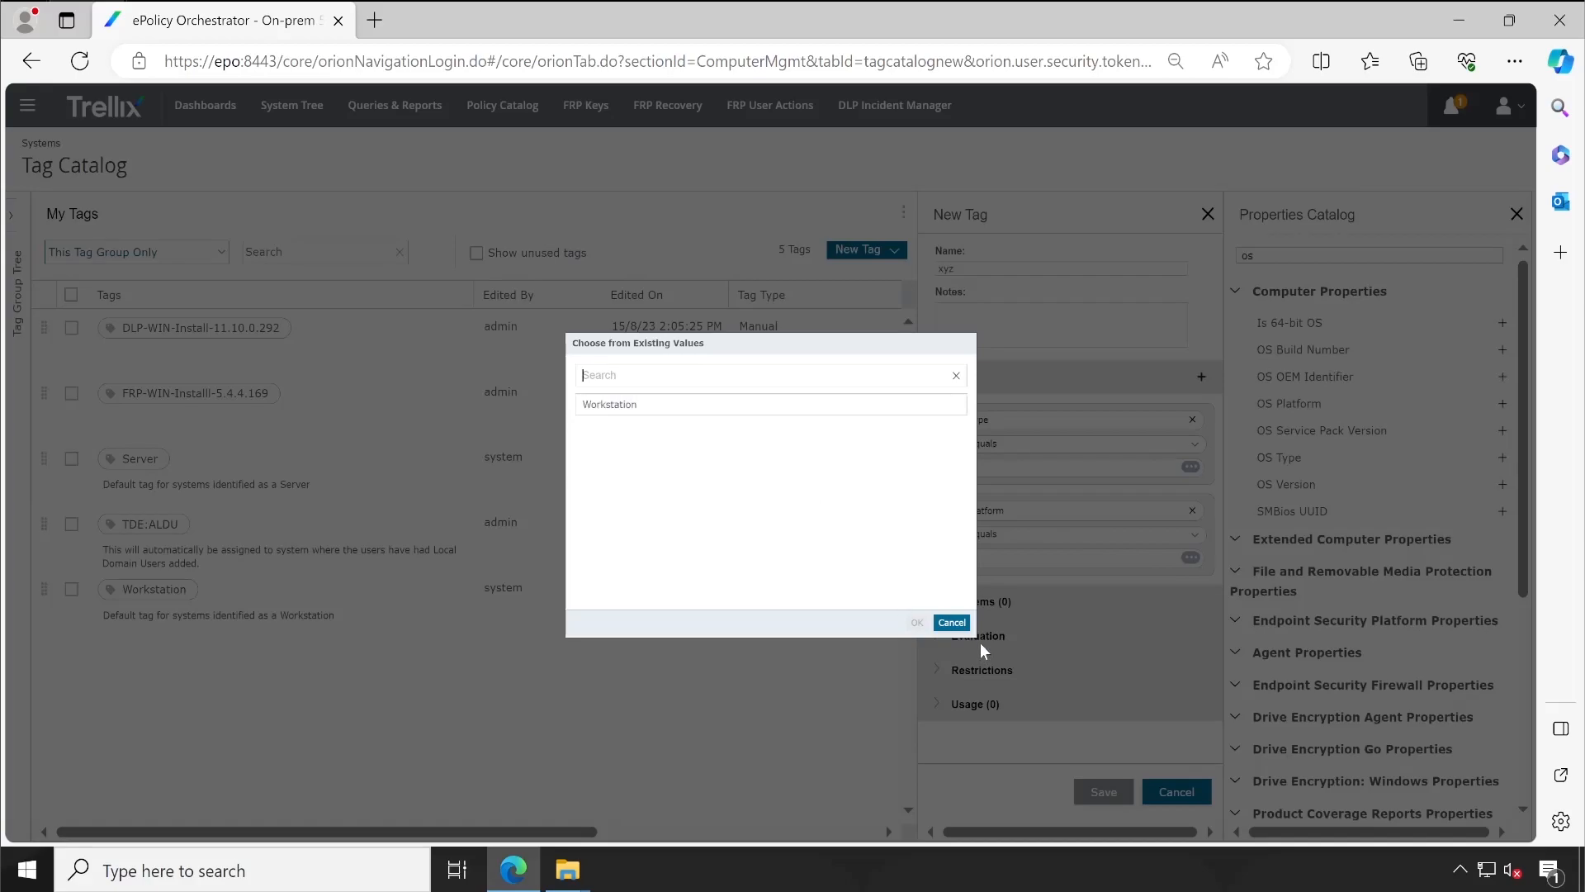
{"action": "left_click", "coordinate": [820, 412]}
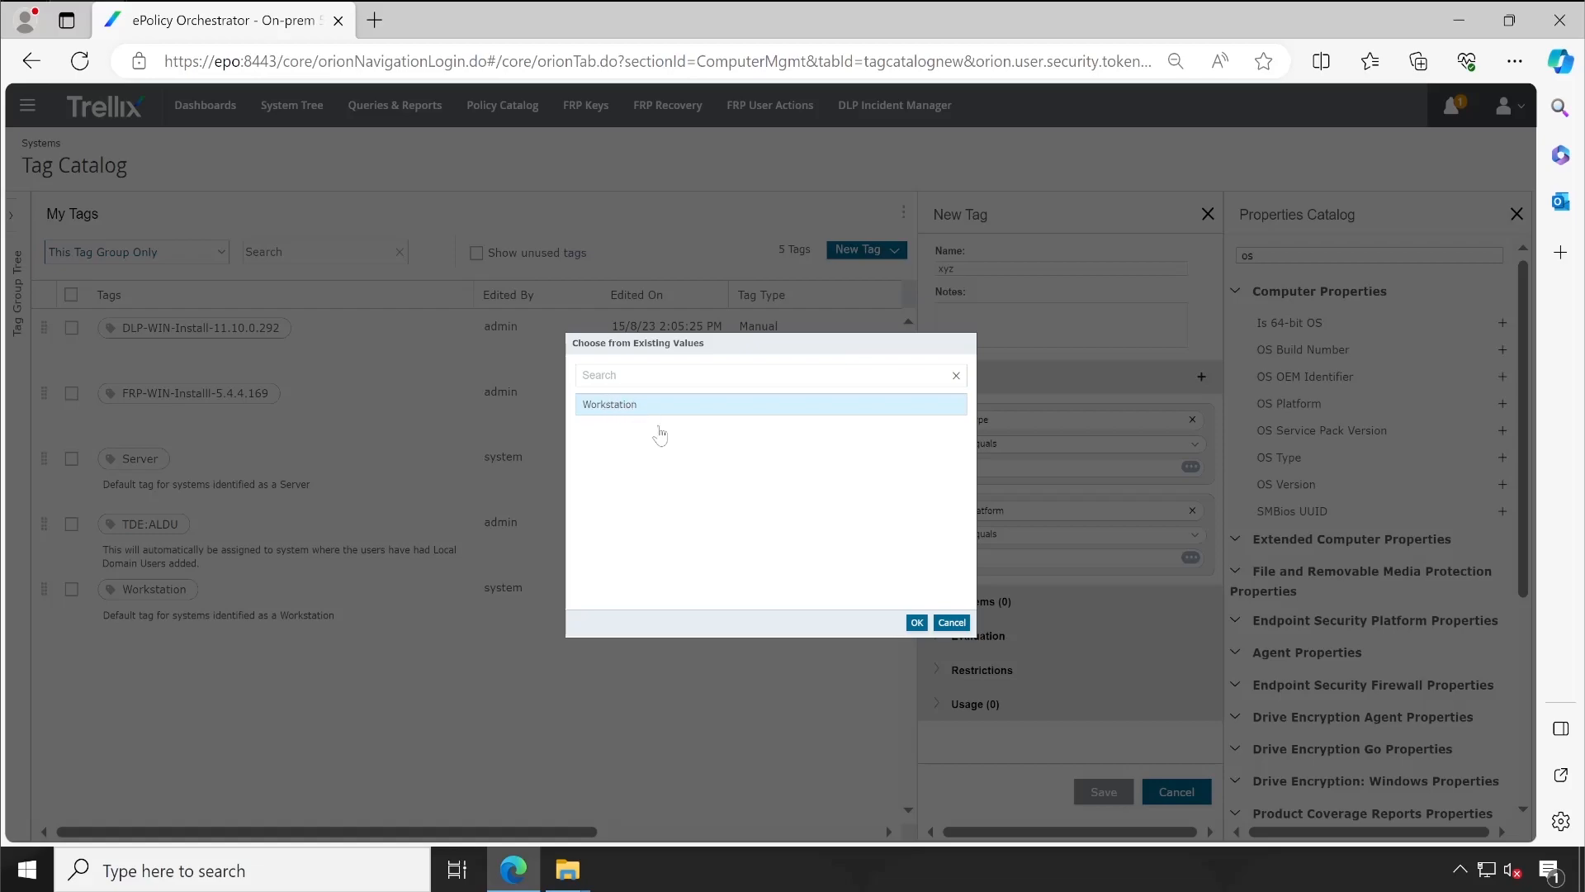
{"action": "left_click", "coordinate": [916, 622]}
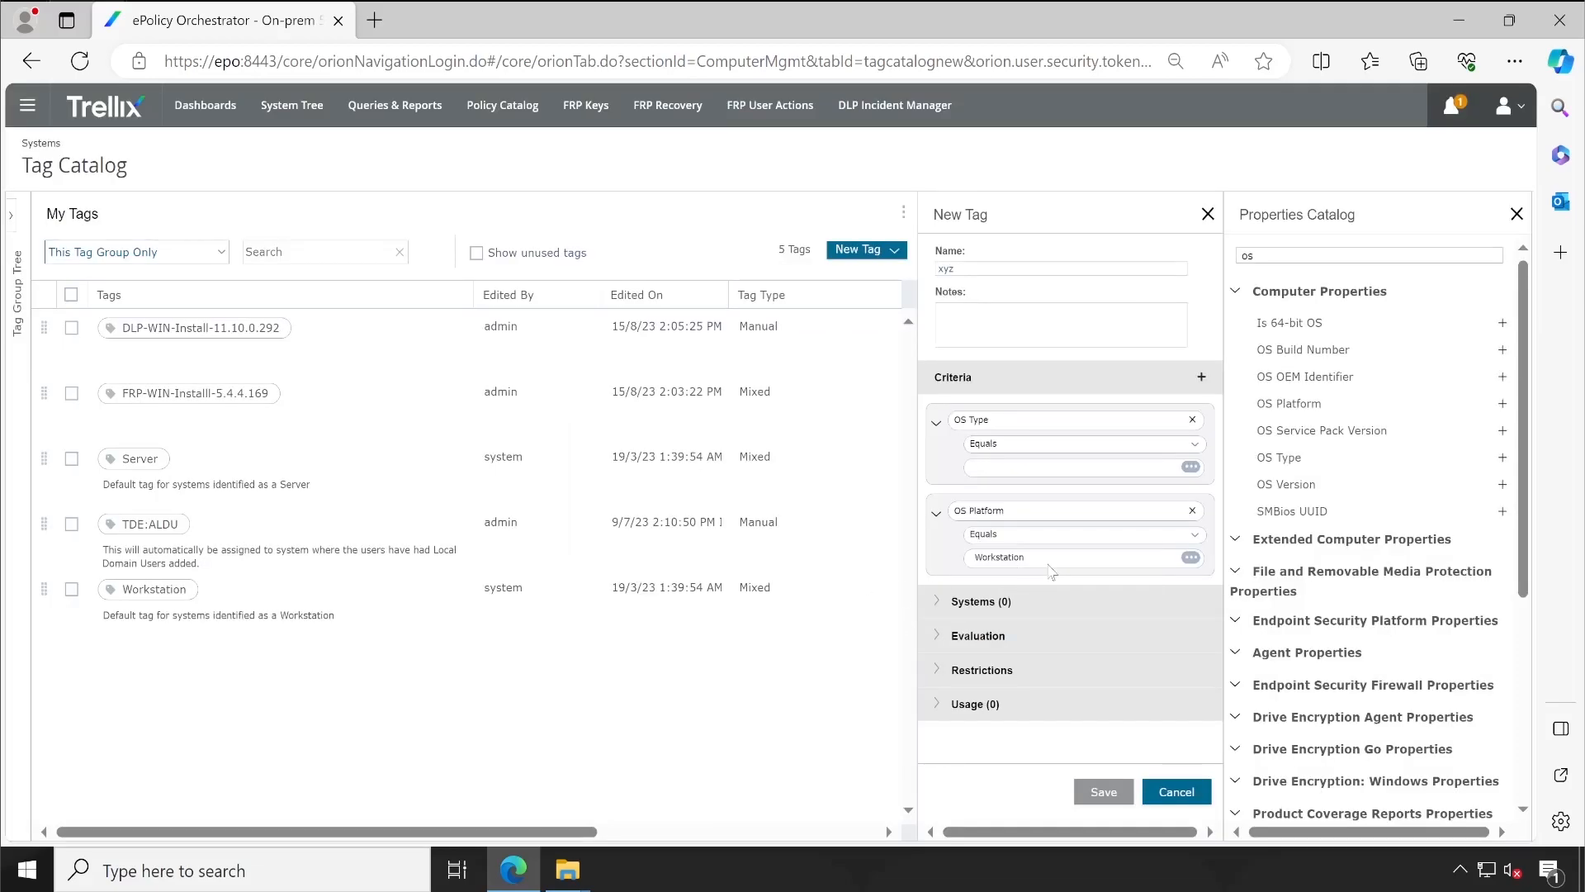
{"action": "left_click", "coordinate": [1191, 467]}
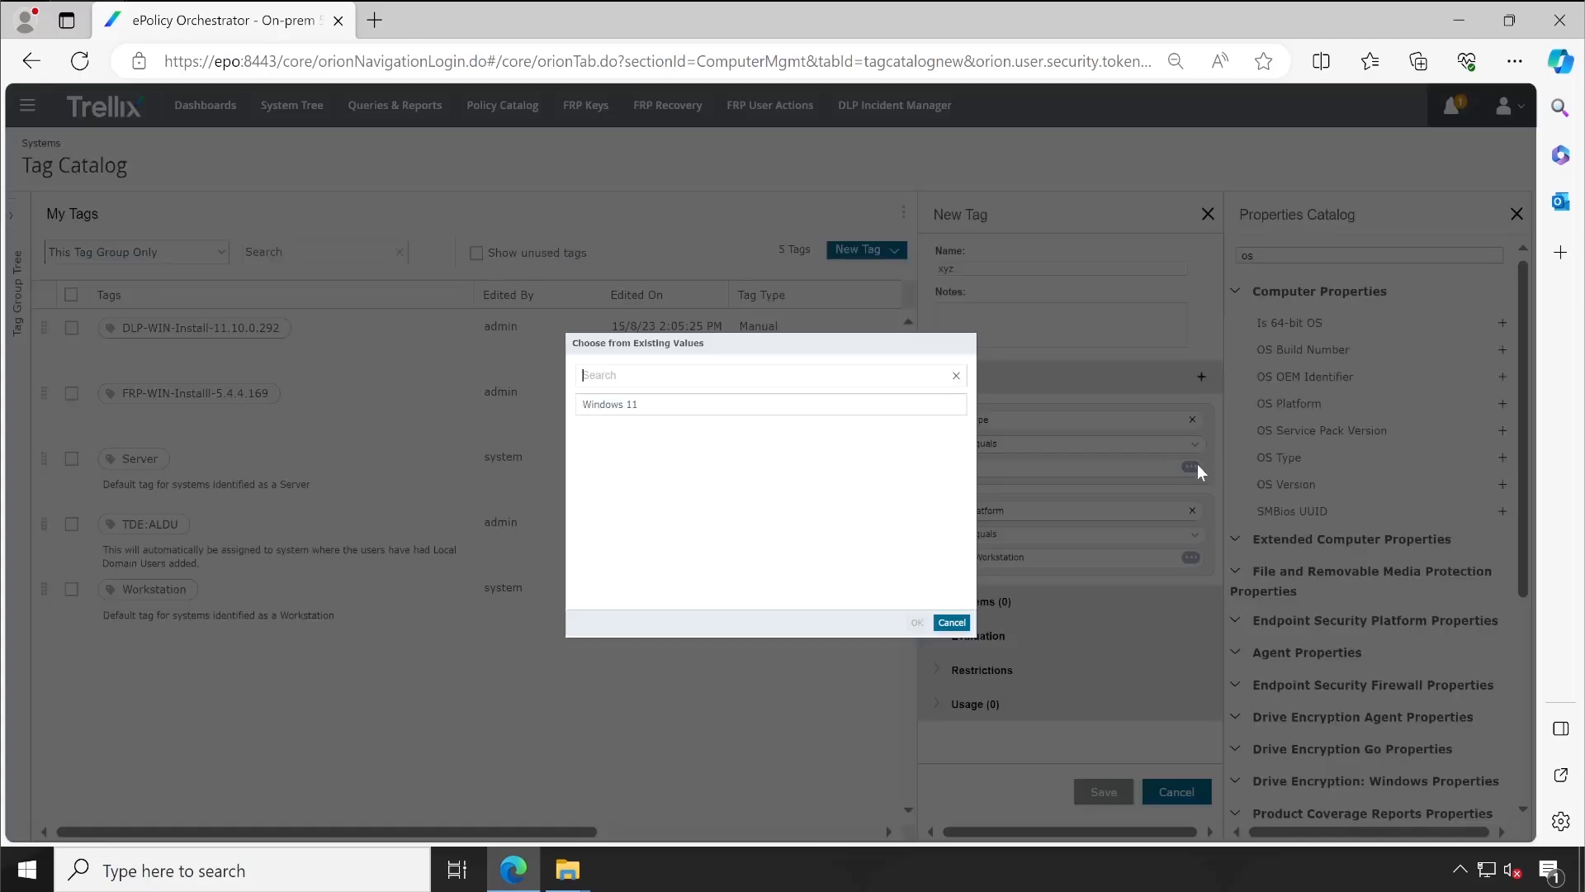
{"action": "left_click", "coordinate": [734, 405]}
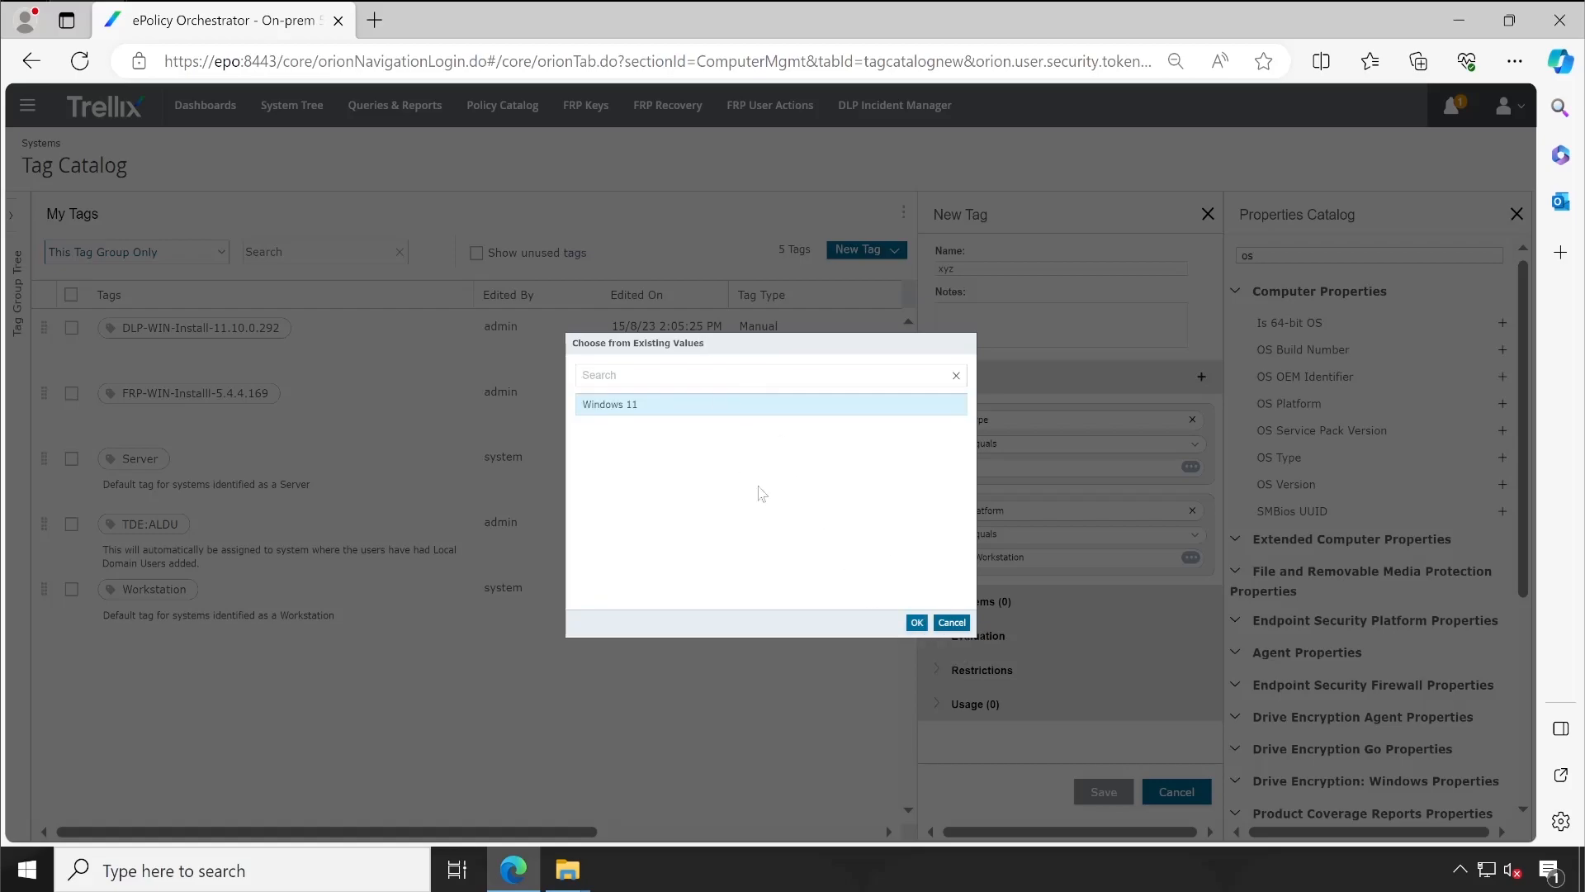
{"action": "left_click", "coordinate": [916, 623]}
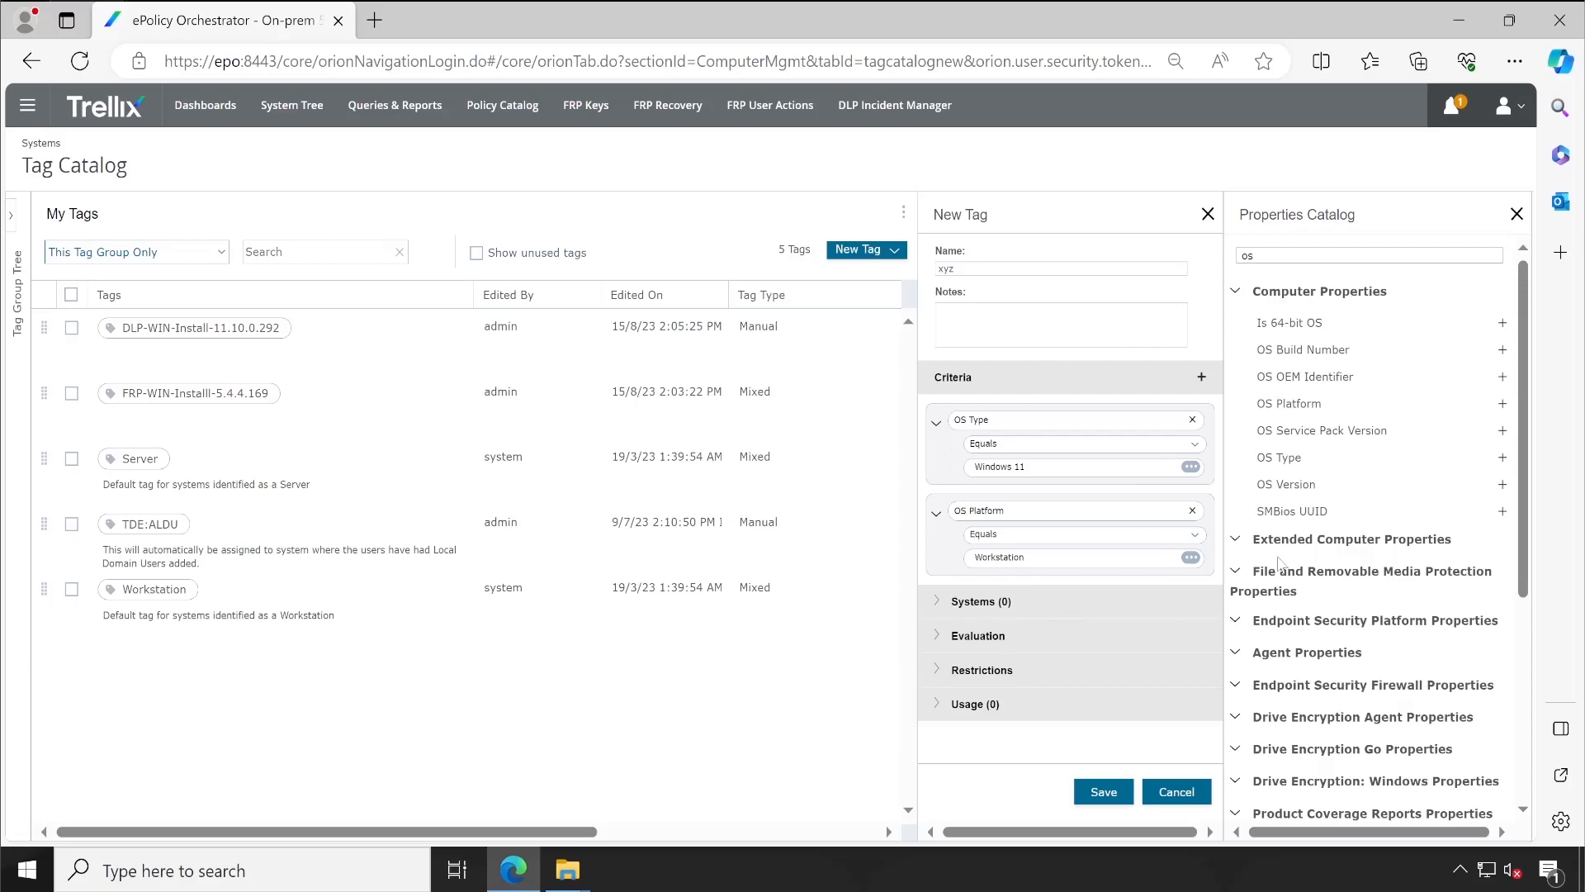
Examine the Usage, Restrictions, Evaluation, and Systems sections of the new tag
{"action": "scroll", "coordinate": [1289, 561], "scroll_direction": "down", "scroll_amount": 5}
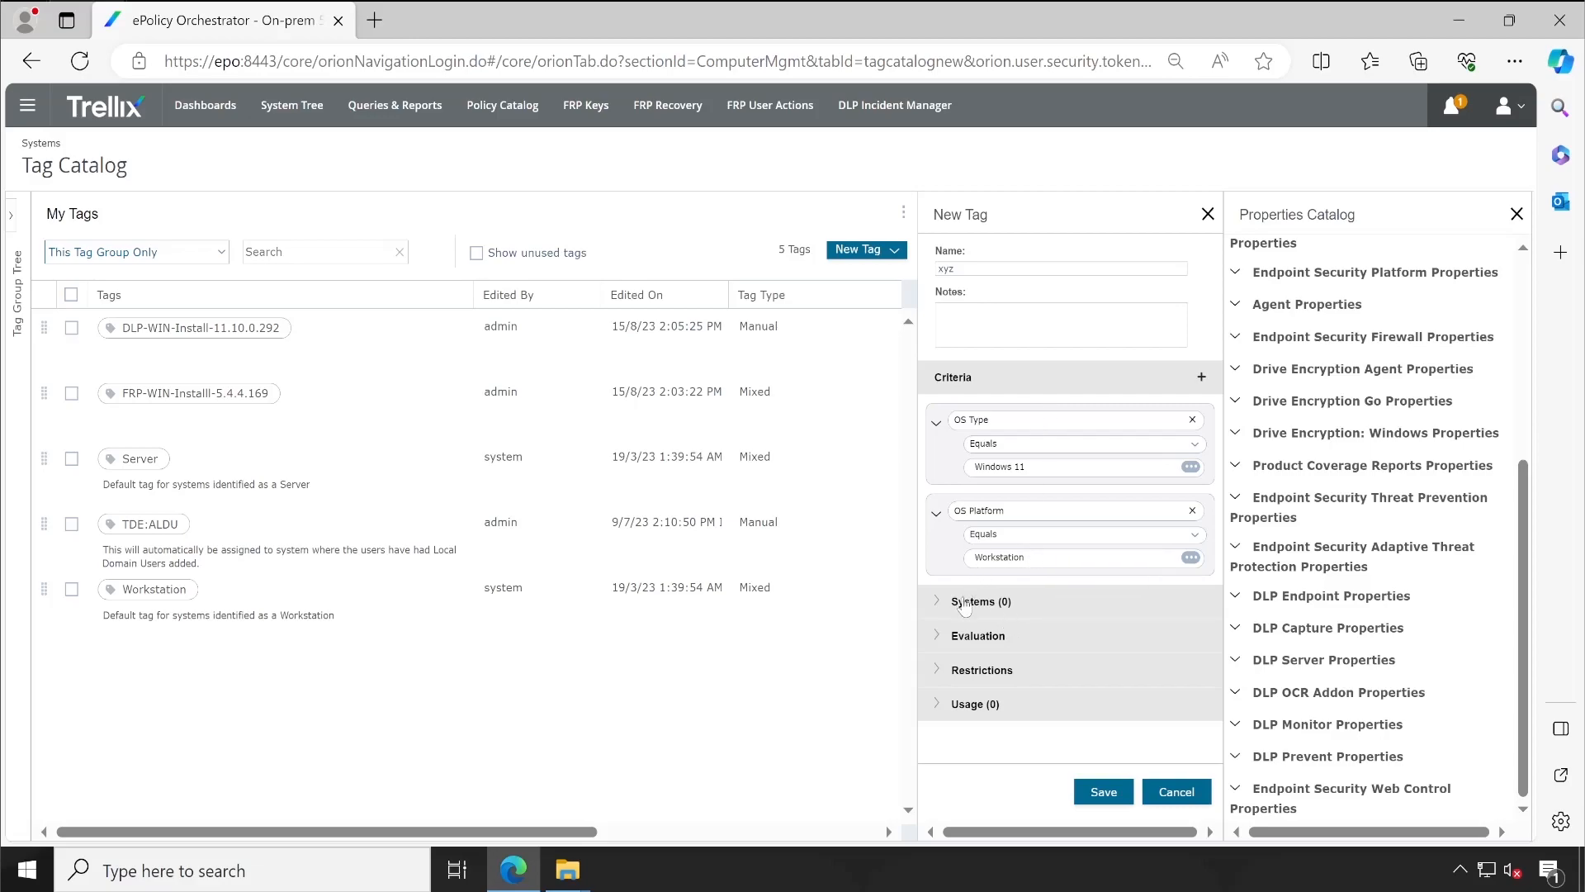
{"action": "left_click", "coordinate": [938, 707]}
{"action": "left_click", "coordinate": [942, 676]}
{"action": "left_click", "coordinate": [941, 638]}
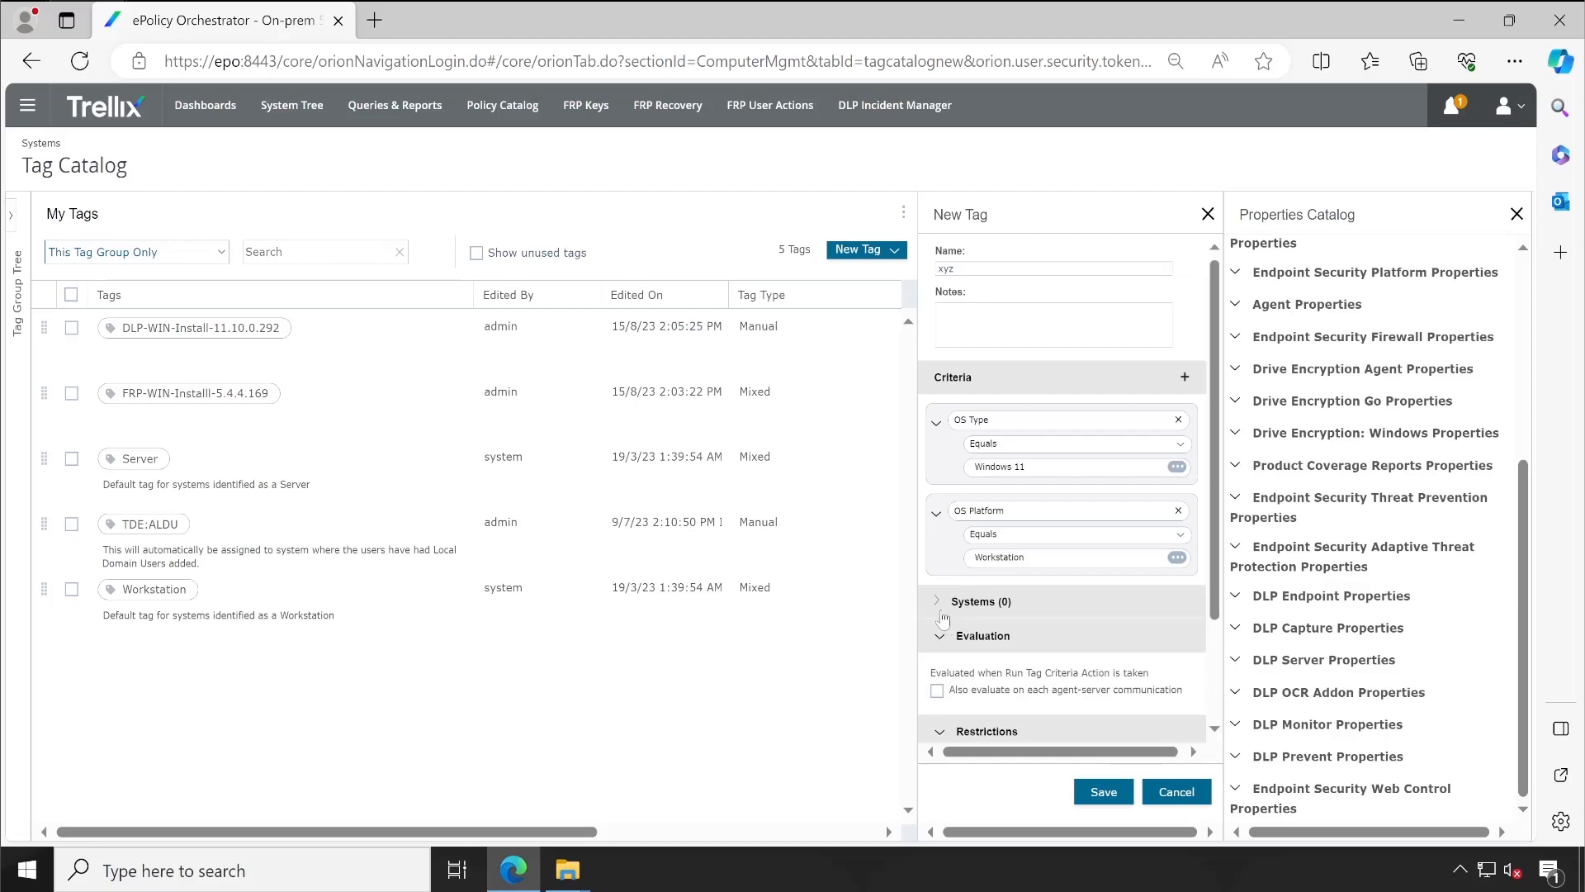
{"action": "left_click", "coordinate": [940, 604]}
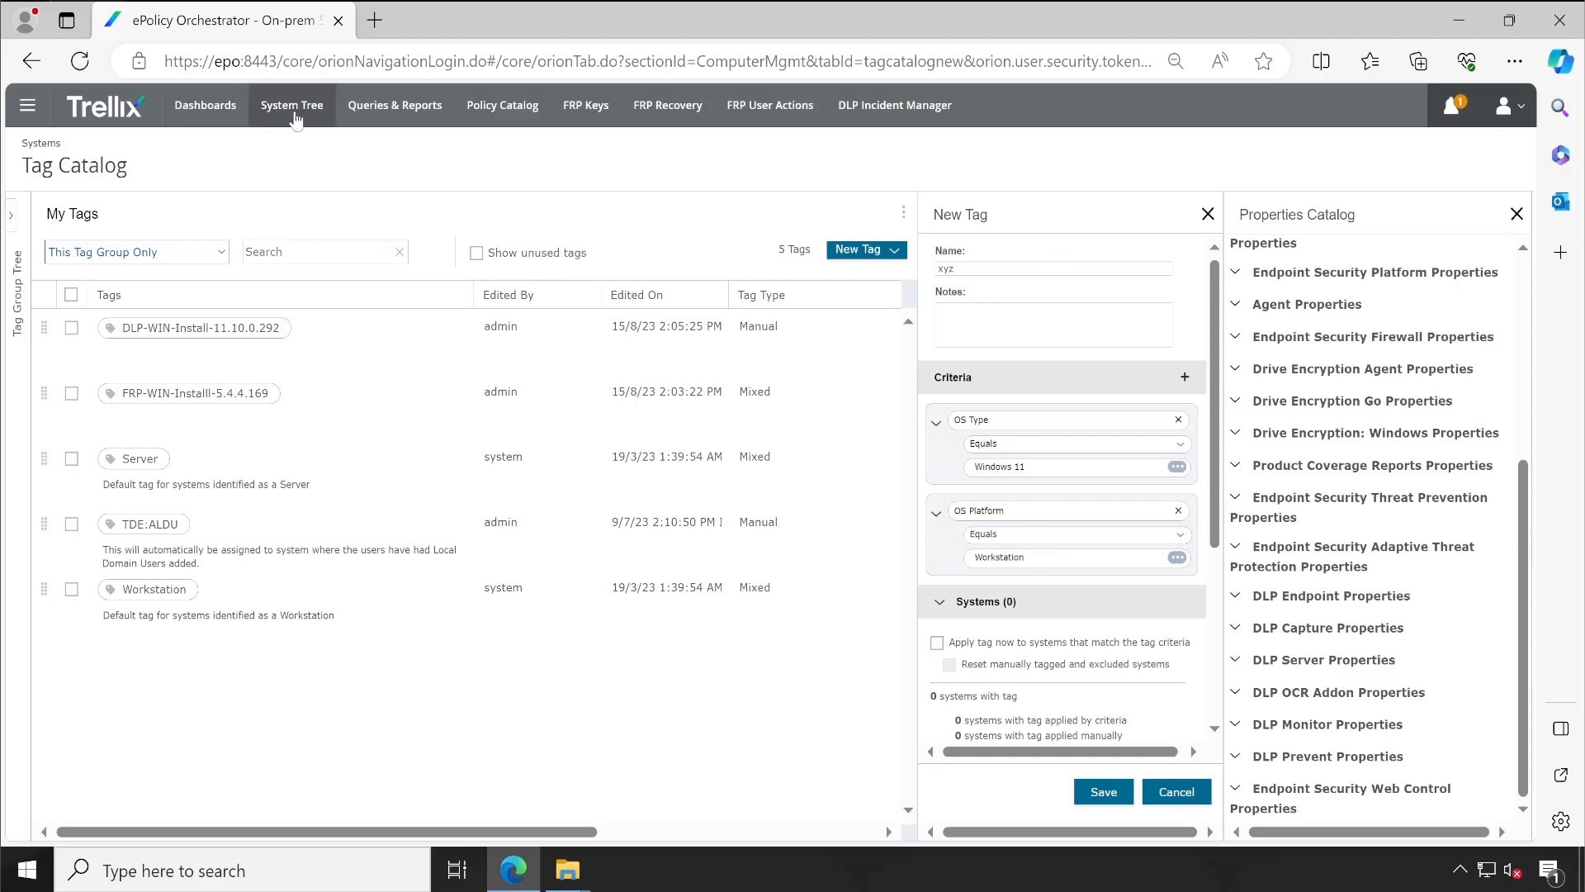
Leave the Tag Catalog for the System Tree, discarding the unsaved xyz tag
{"action": "left_click", "coordinate": [295, 119]}
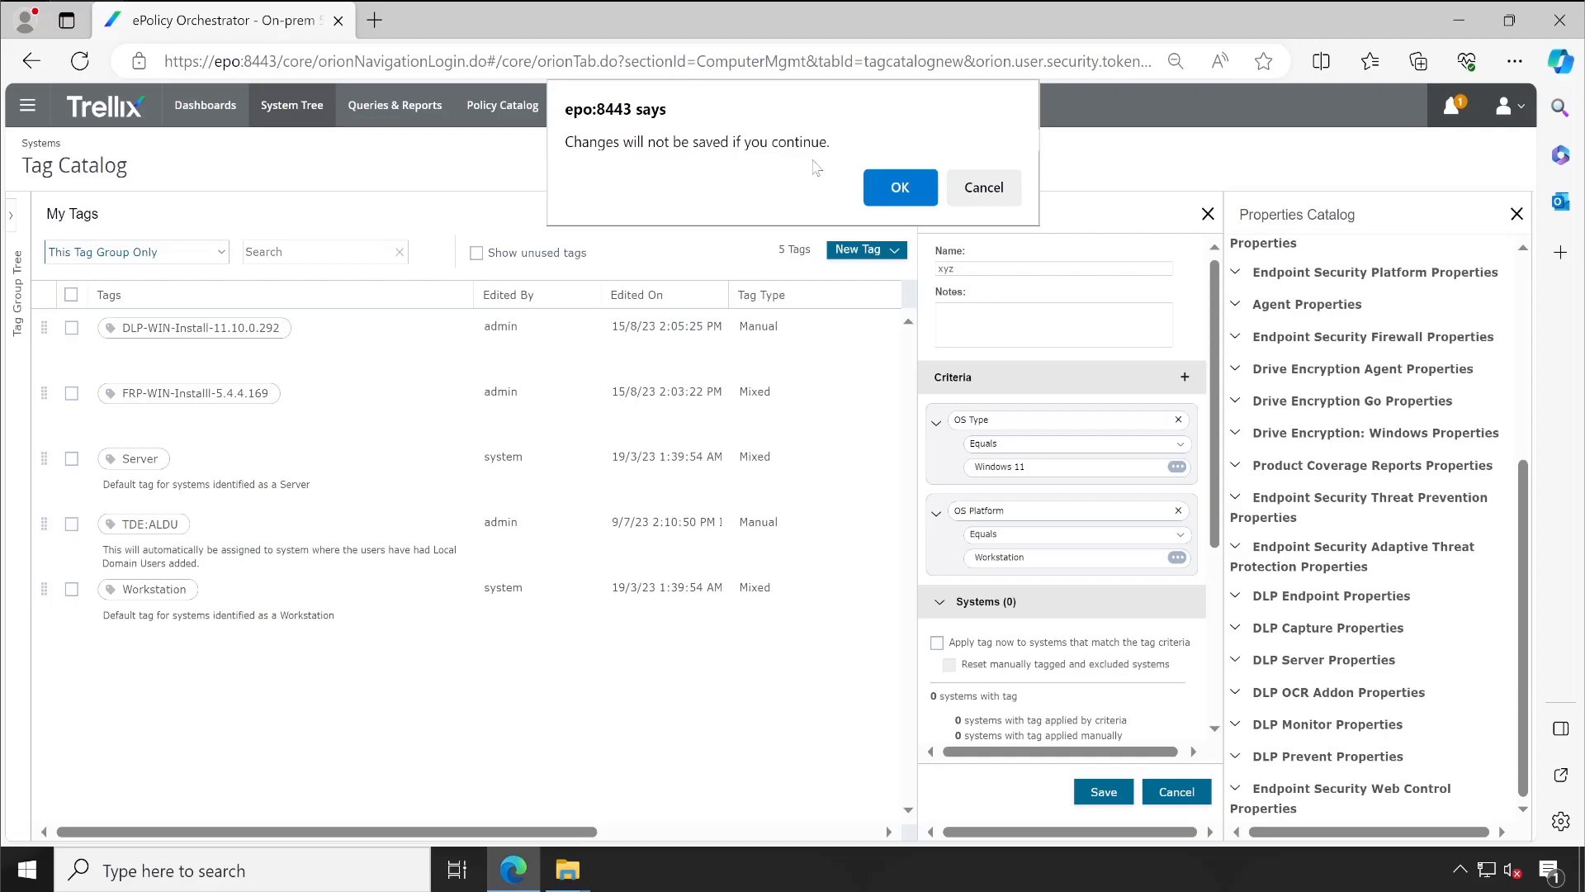
{"action": "left_click", "coordinate": [900, 193]}
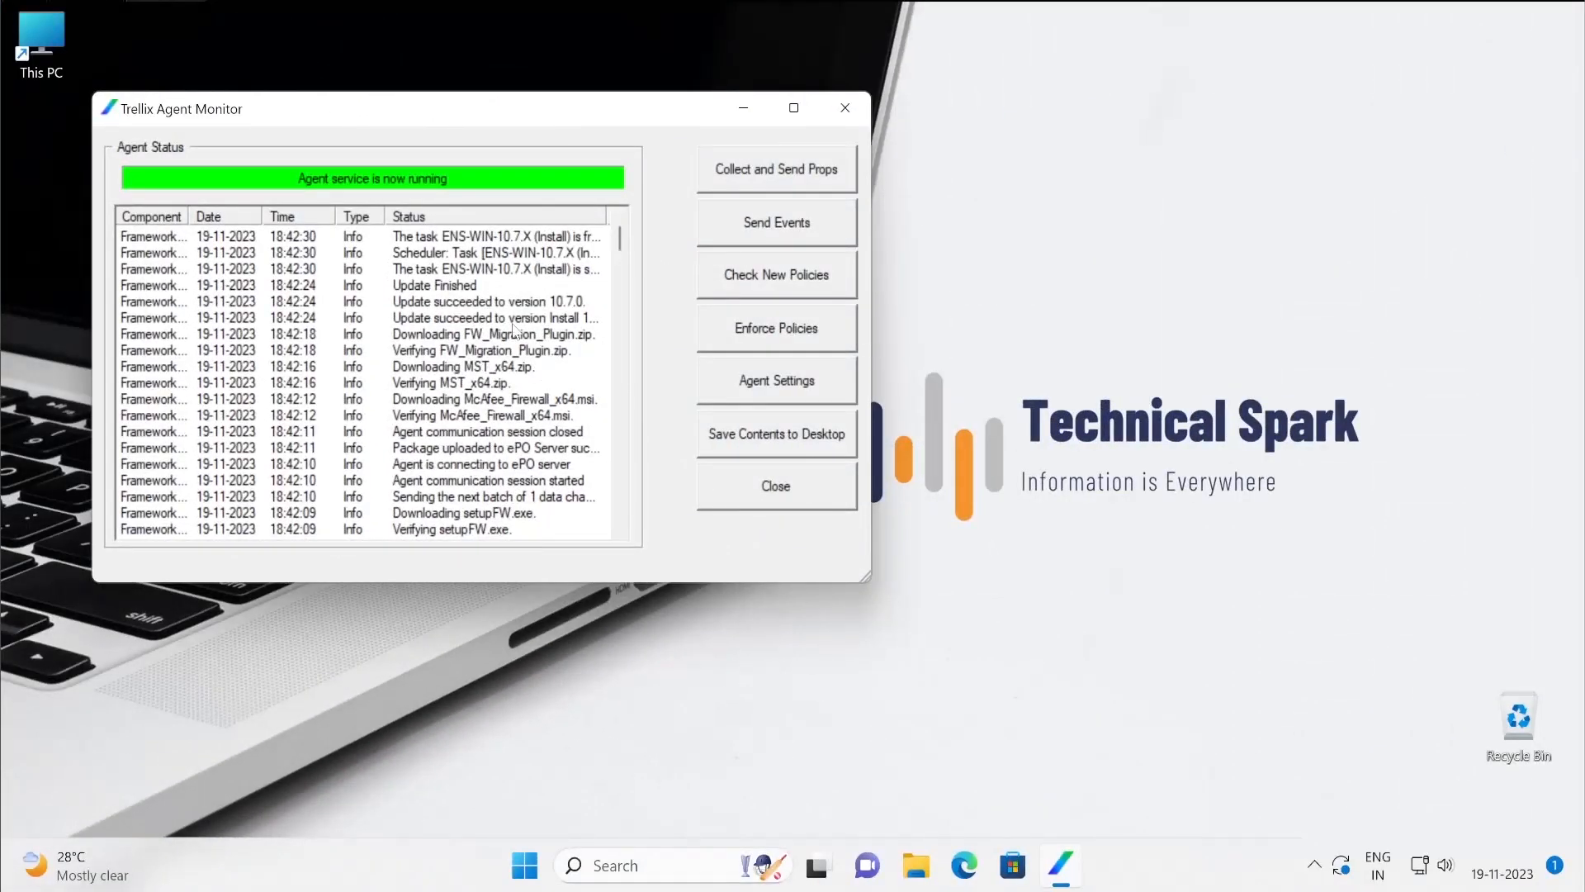
On the client machine, maximize the Trellix Agent Monitor and examine the log entries for the ENS-WIN-10.7.X (Install) task
{"action": "left_click", "coordinate": [512, 246]}
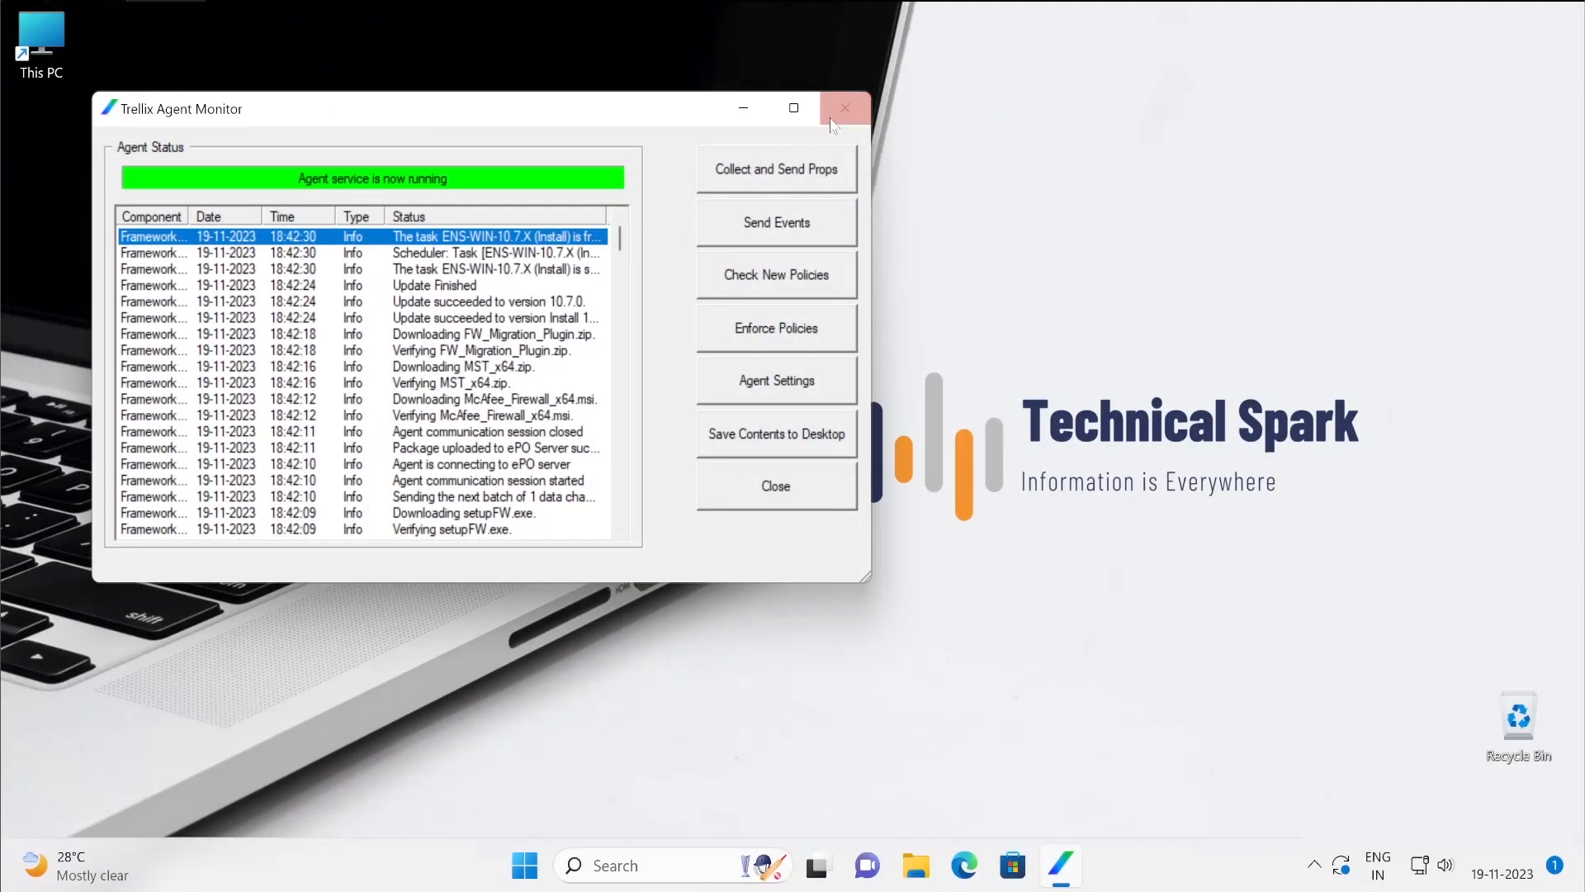
{"action": "left_click", "coordinate": [801, 90]}
{"action": "left_click", "coordinate": [794, 107]}
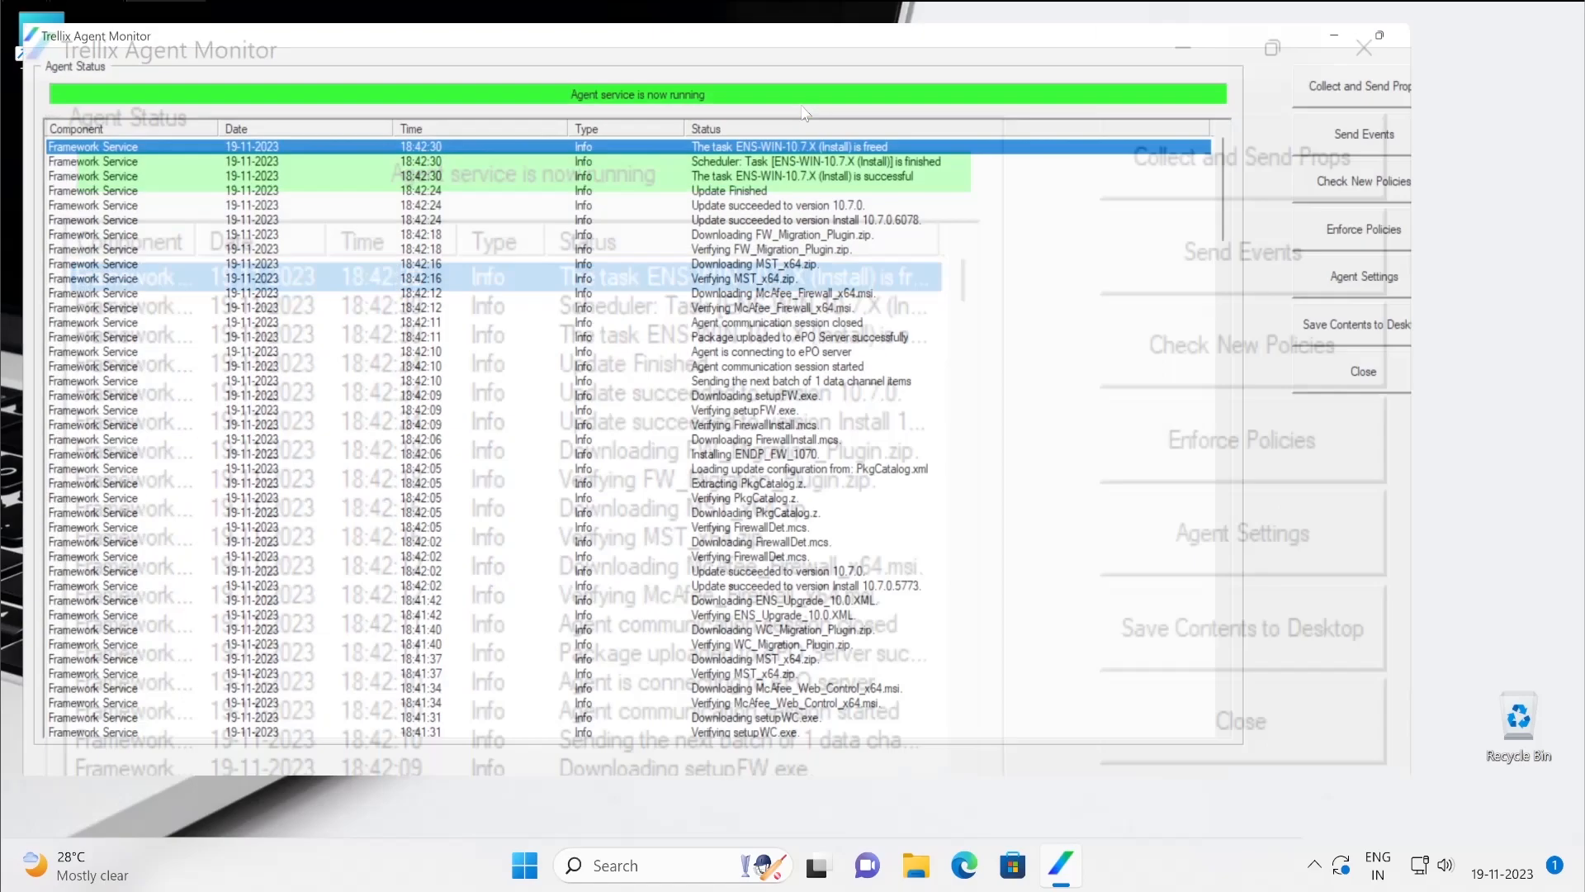
{"action": "left_click", "coordinate": [895, 159]}
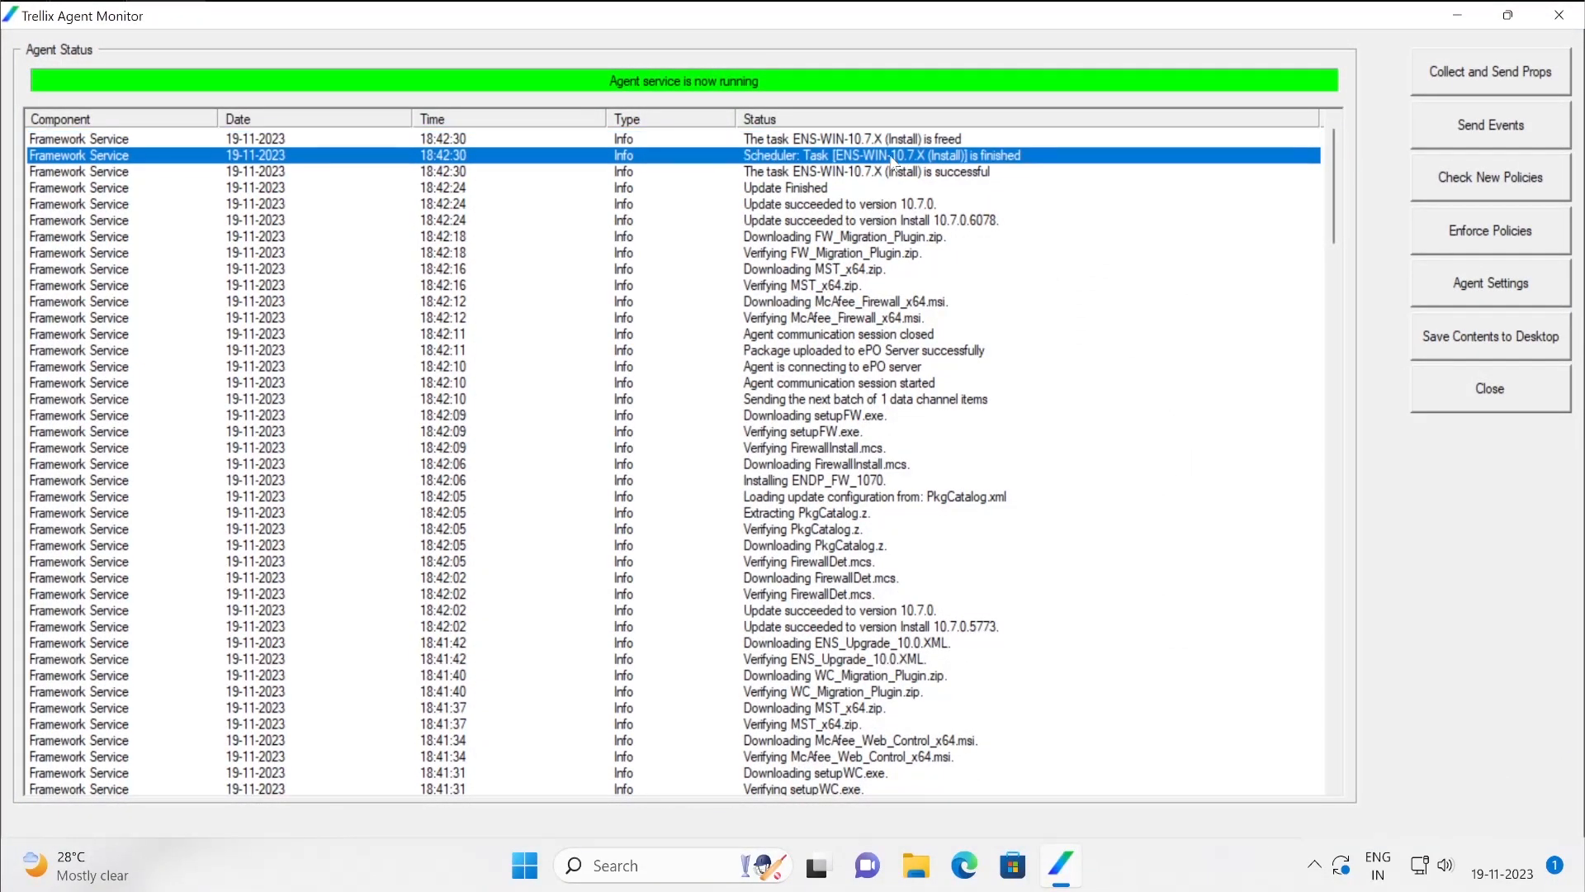
{"action": "left_click", "coordinate": [990, 171]}
{"action": "left_click", "coordinate": [998, 160]}
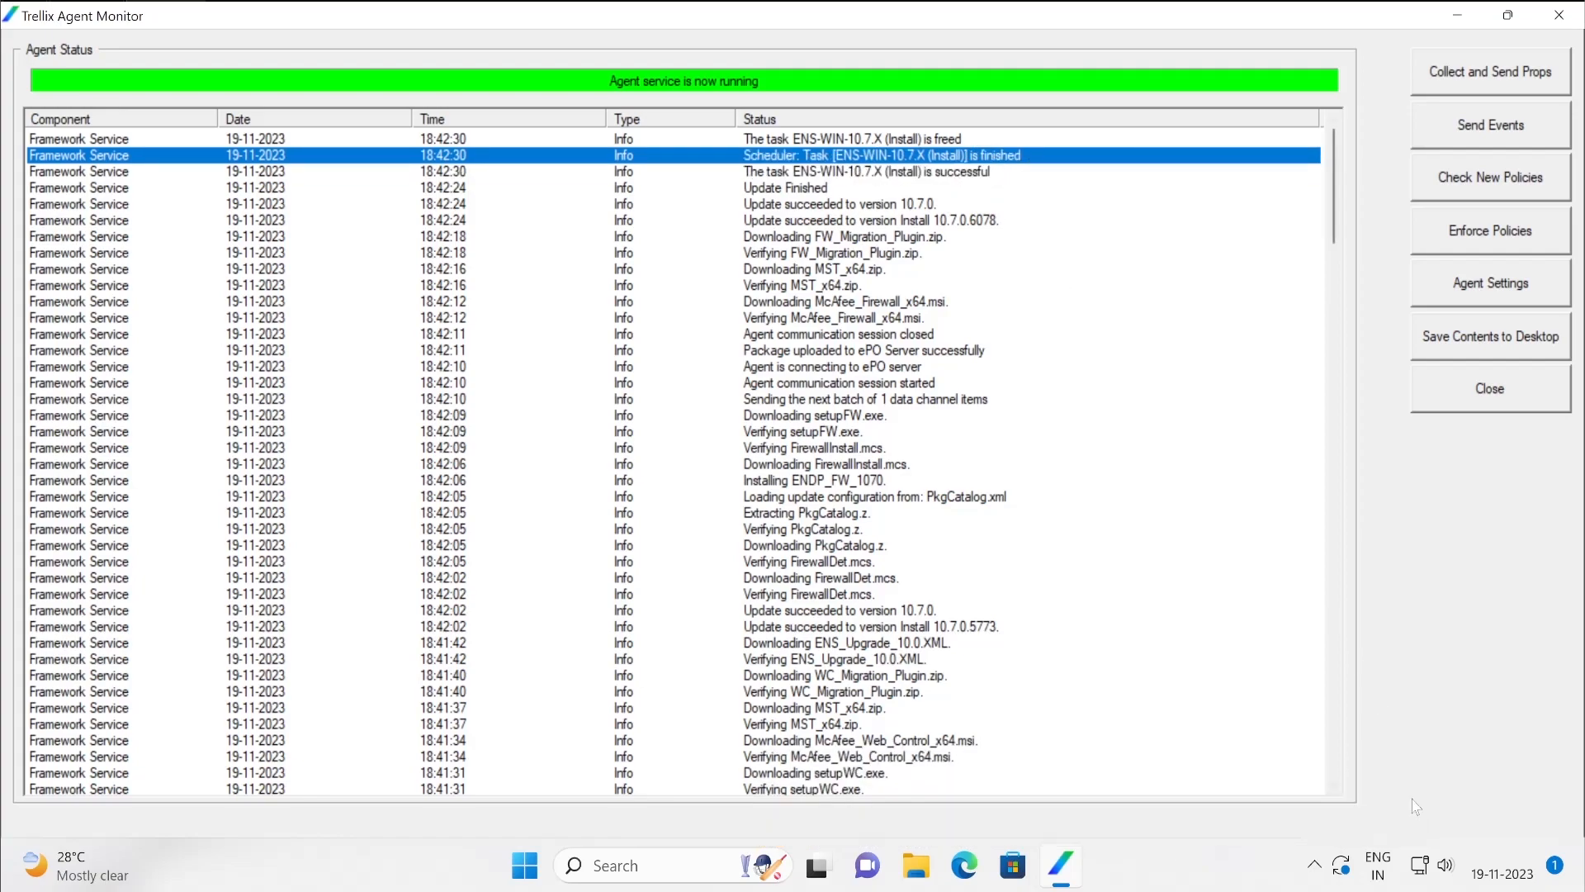
Check the Endpoint Security entry in the Trellix agent's About information, and close the window
{"action": "left_click", "coordinate": [1315, 865]}
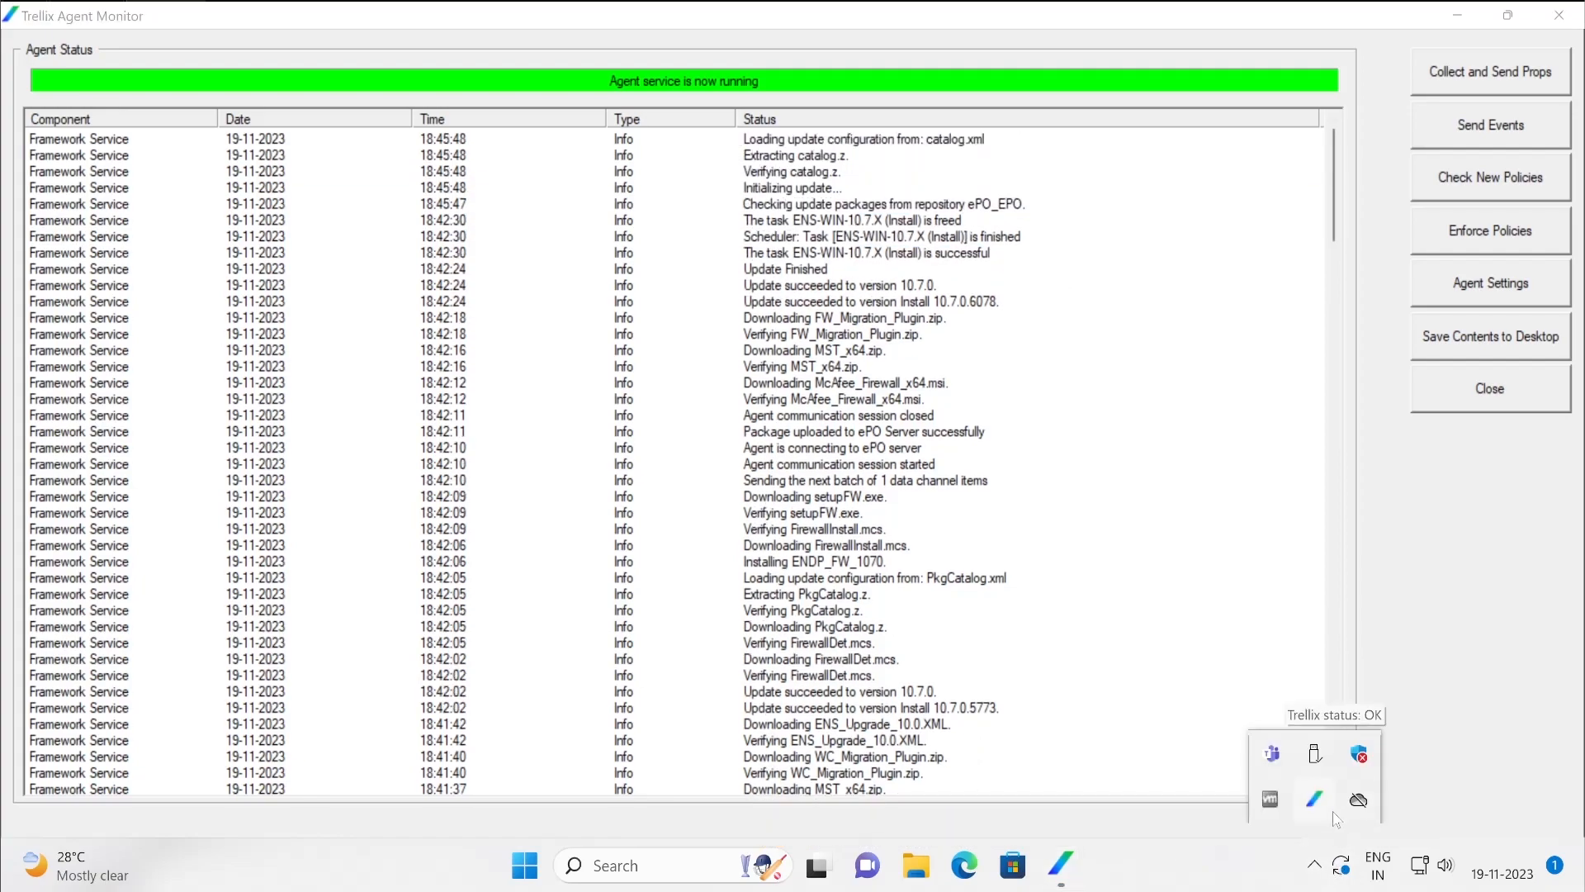
{"action": "right_click", "coordinate": [1315, 799]}
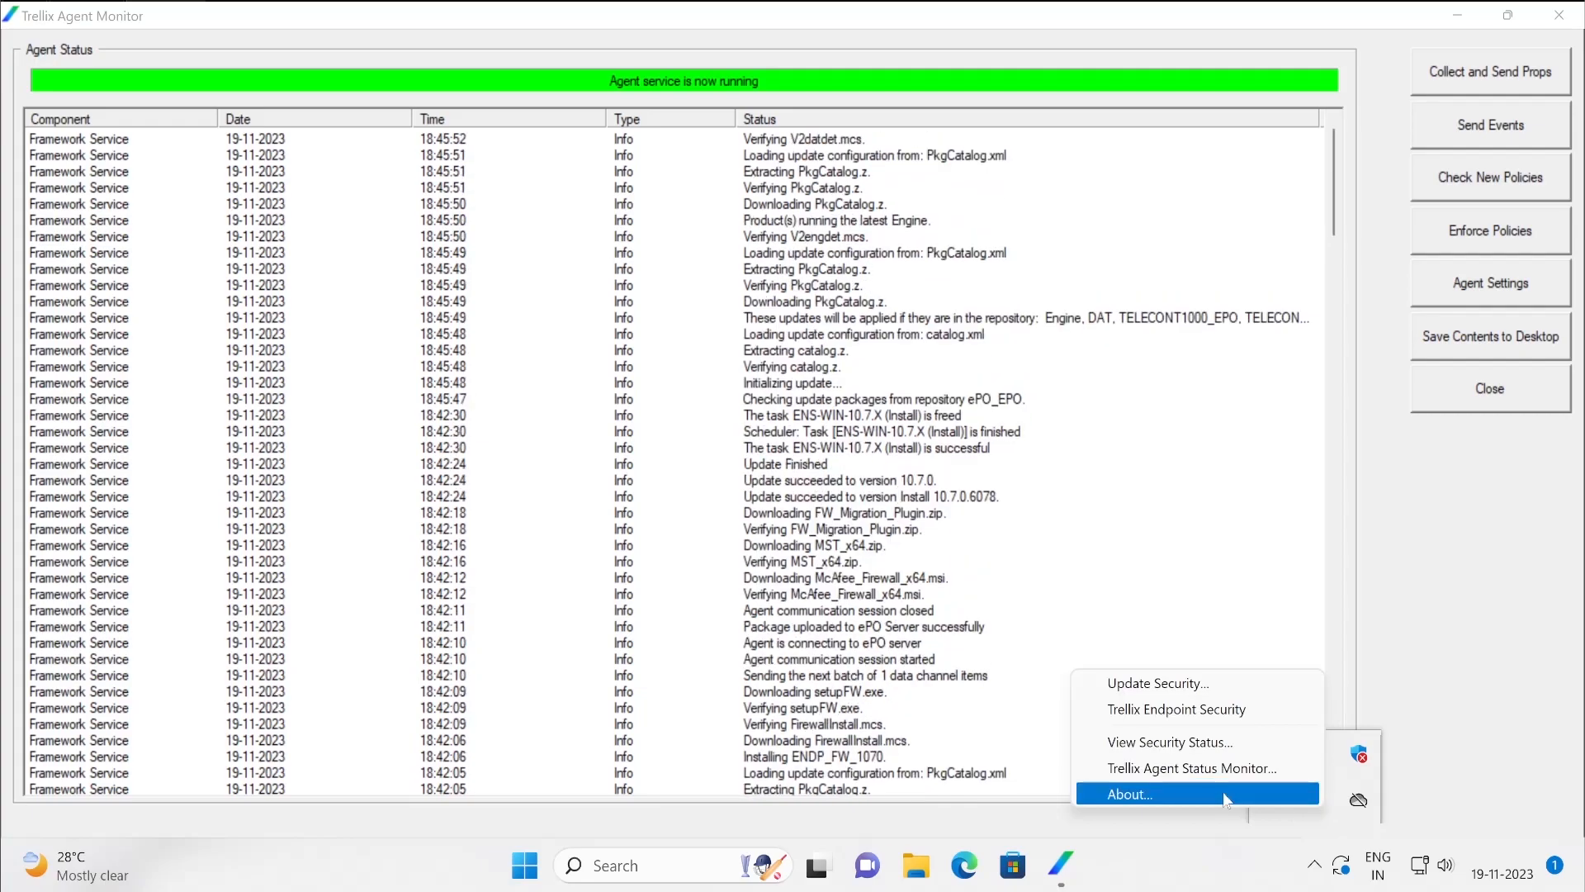
{"action": "left_click", "coordinate": [1226, 795]}
{"action": "left_click", "coordinate": [1073, 378]}
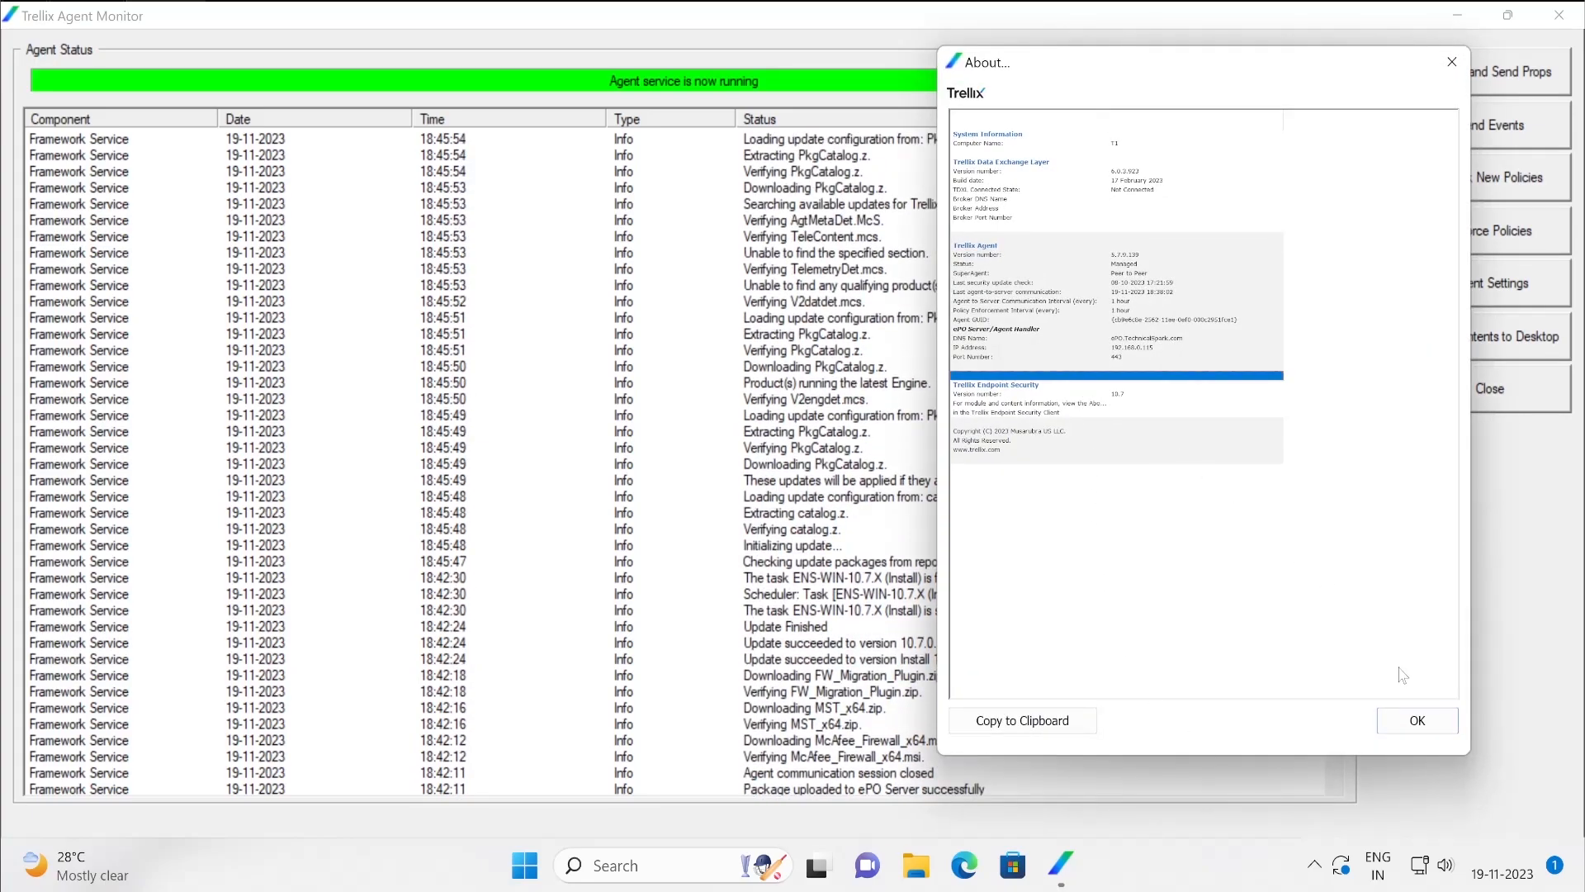
{"action": "left_click", "coordinate": [1417, 721]}
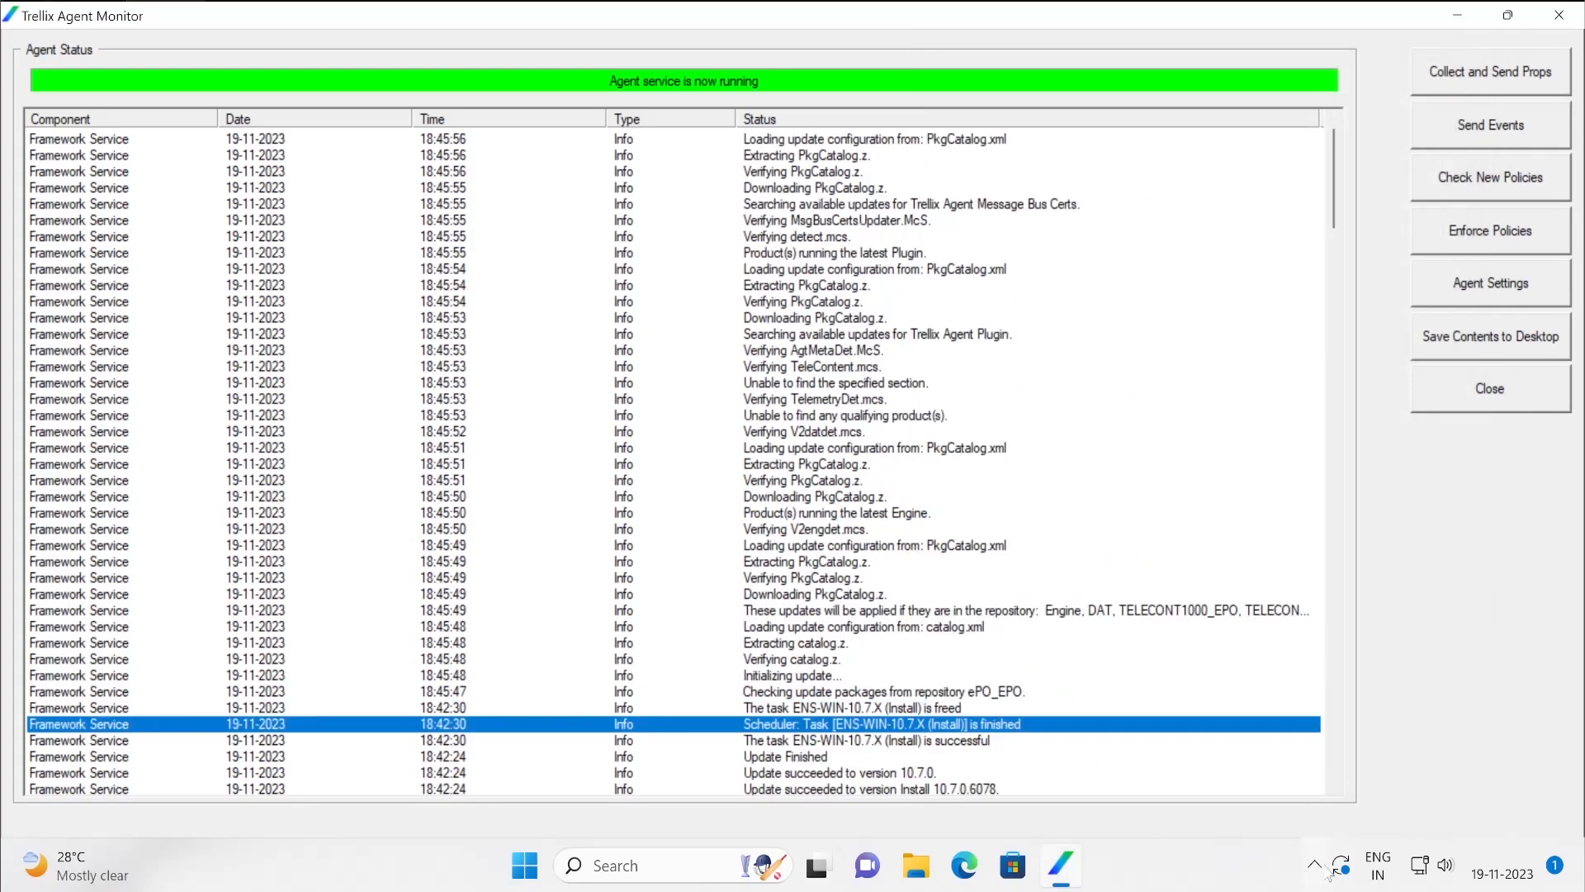
Open the Trellix Endpoint Security client, check its module statuses, and view the installed module versions in its About information
{"action": "left_click", "coordinate": [1316, 864]}
{"action": "right_click", "coordinate": [1314, 799]}
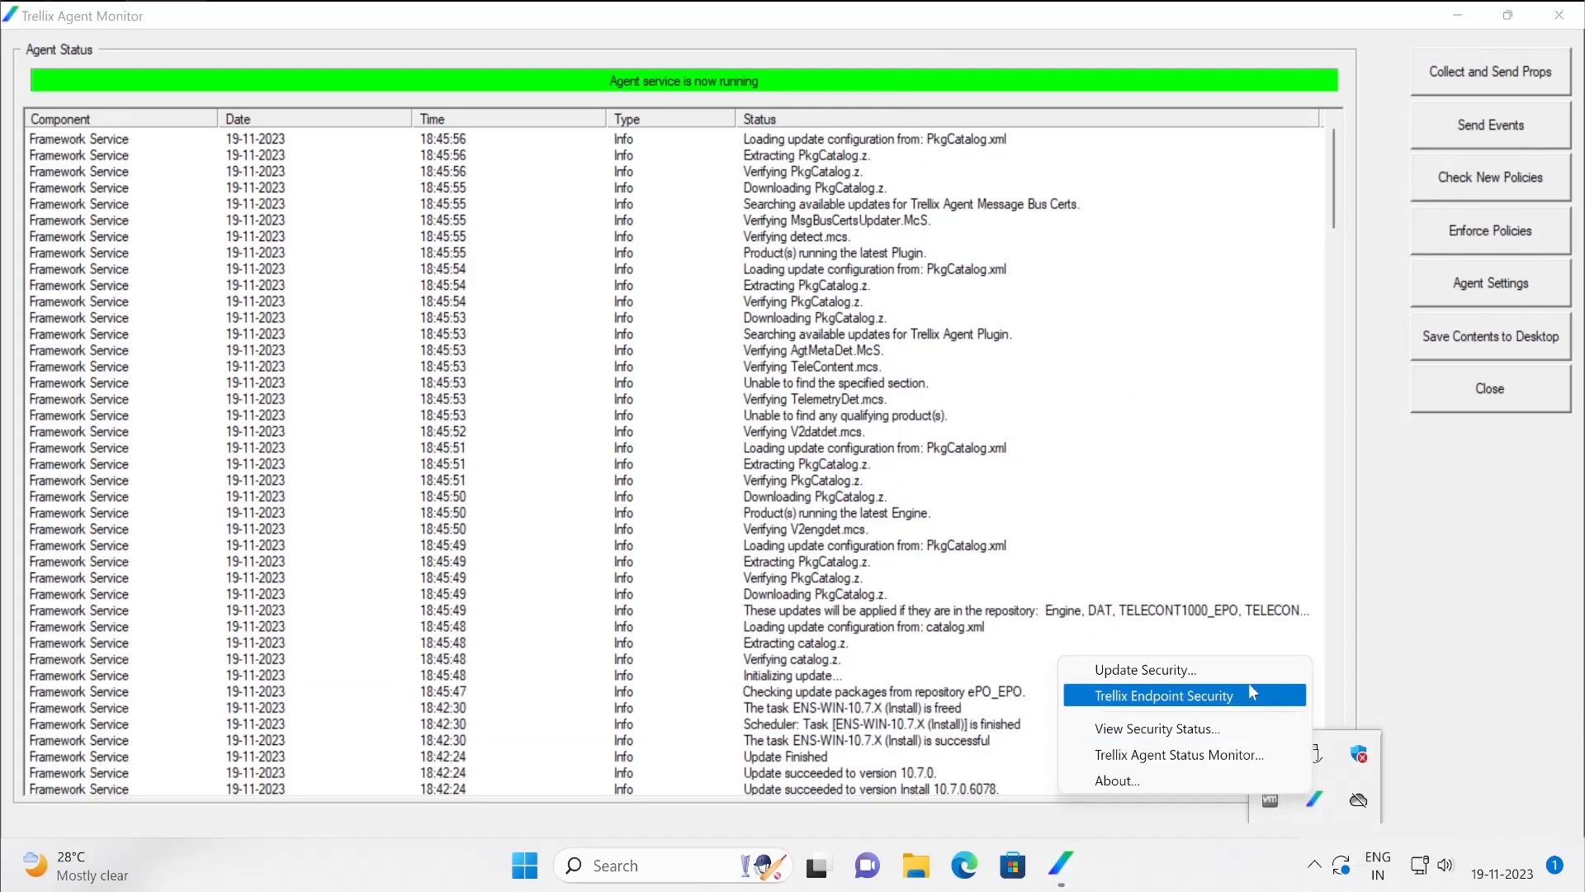
{"action": "left_click", "coordinate": [1248, 695]}
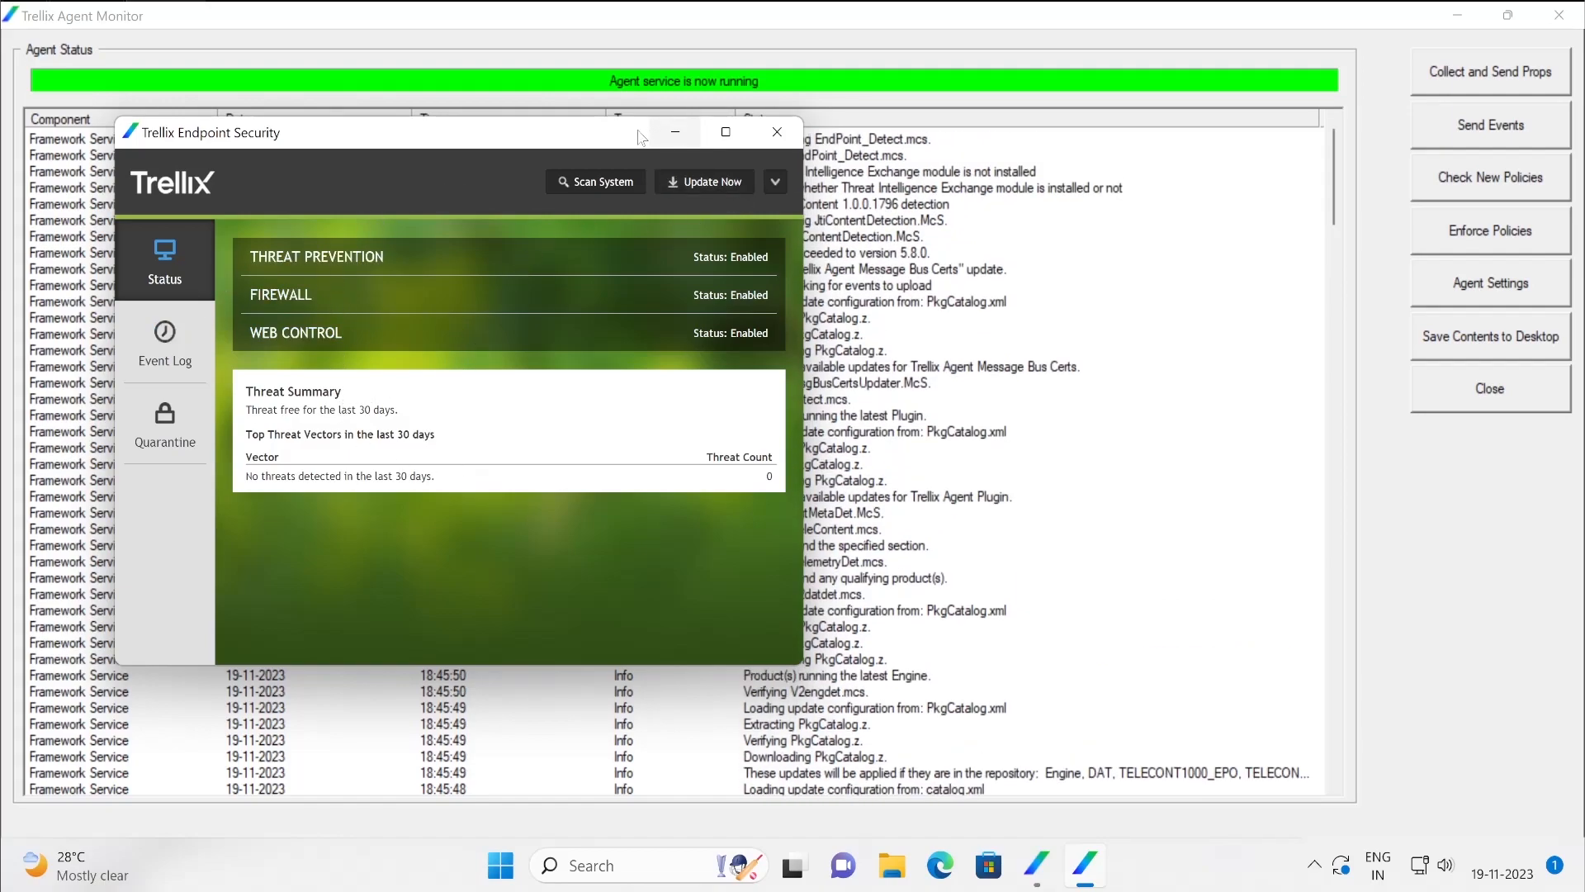
{"action": "left_click_drag", "start_coordinate": [688, 136], "coordinate": [549, 143]}
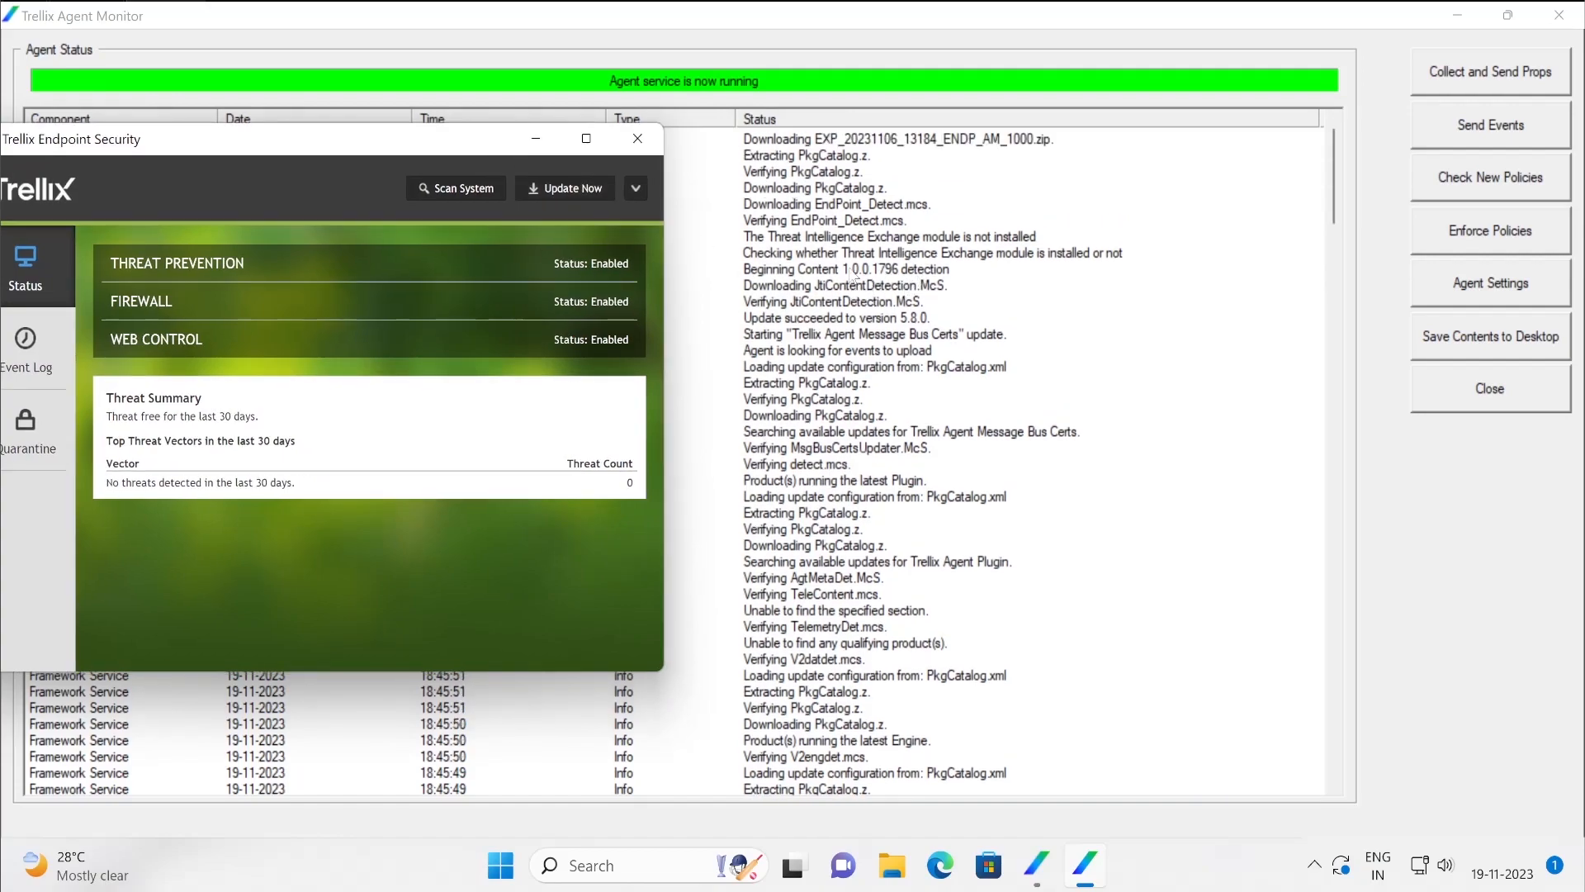
{"action": "left_click", "coordinate": [636, 191]}
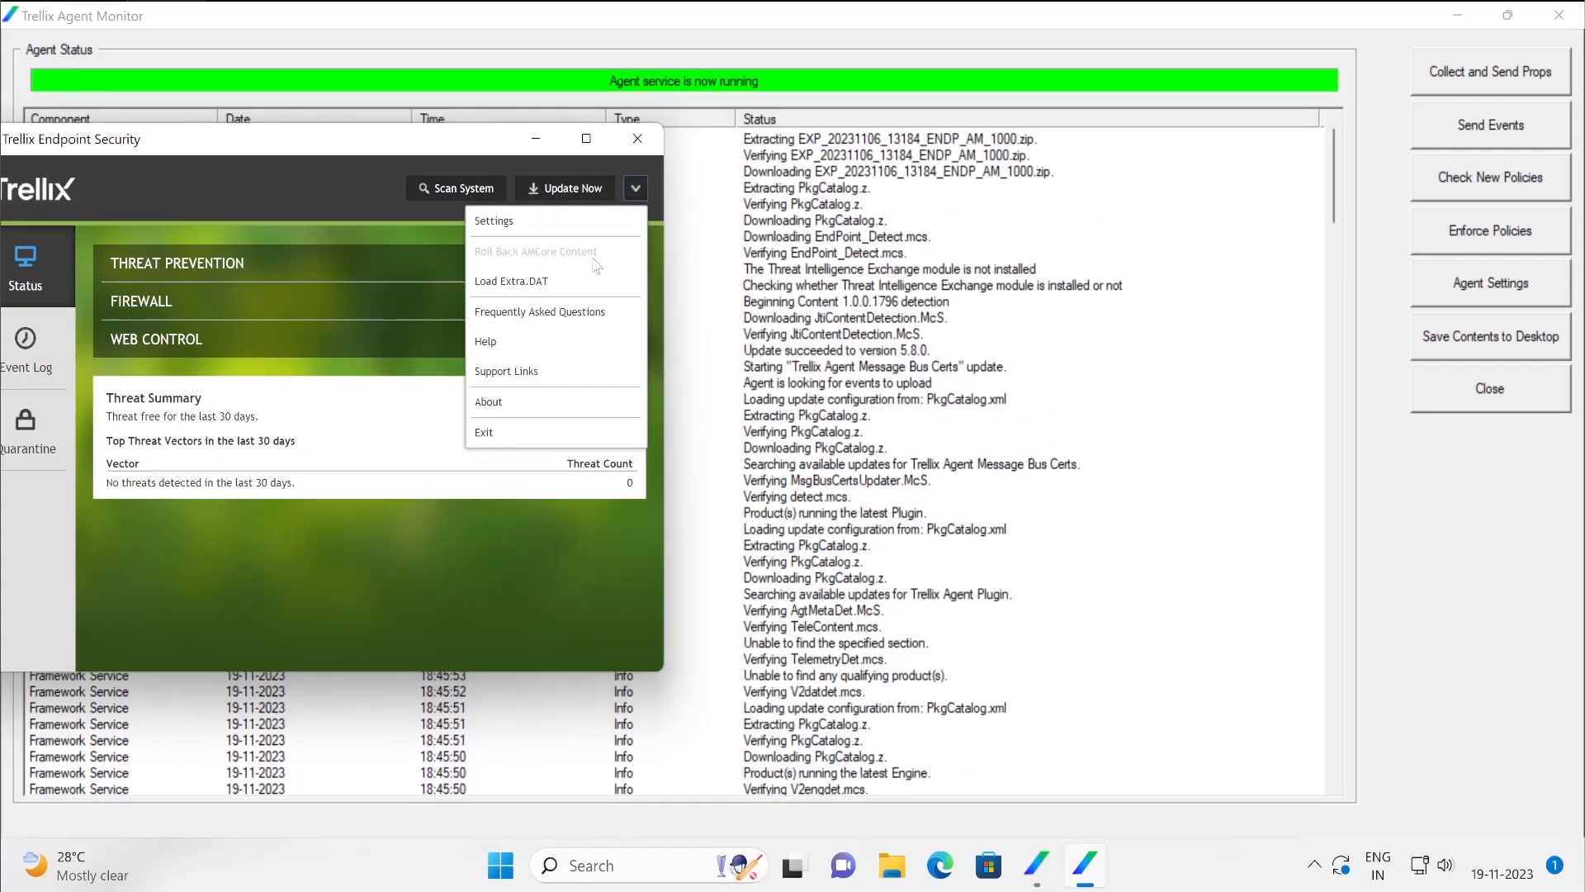
{"action": "left_click", "coordinate": [528, 406]}
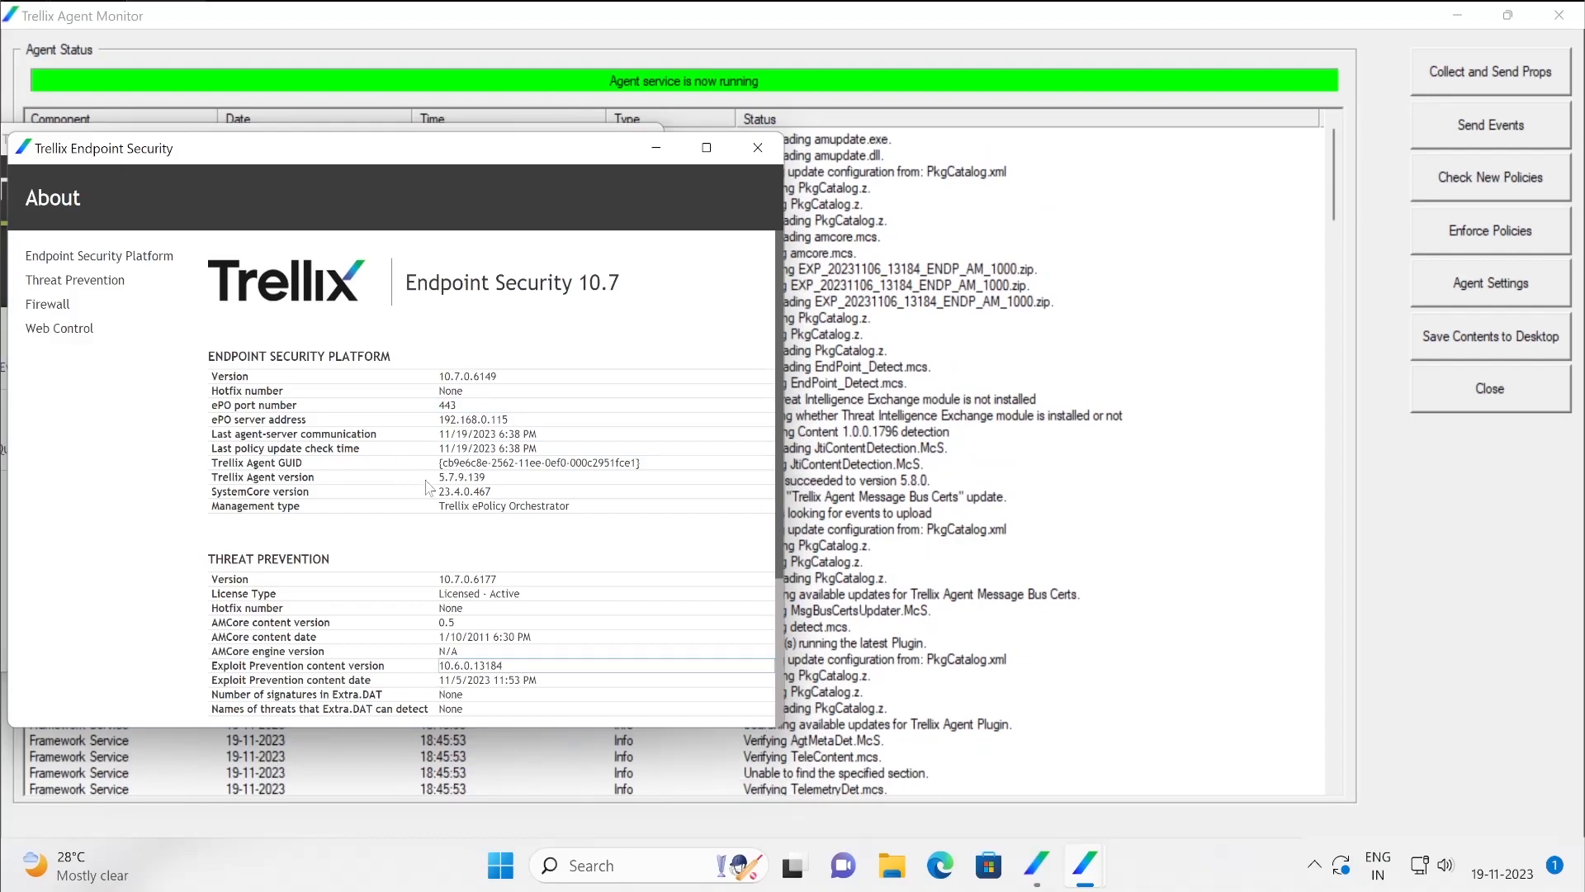
Review the Threat Prevention and Firewall version details, and close the About information and the Trellix Endpoint Security client
{"action": "scroll", "coordinate": [417, 625], "scroll_direction": "down", "scroll_amount": 1}
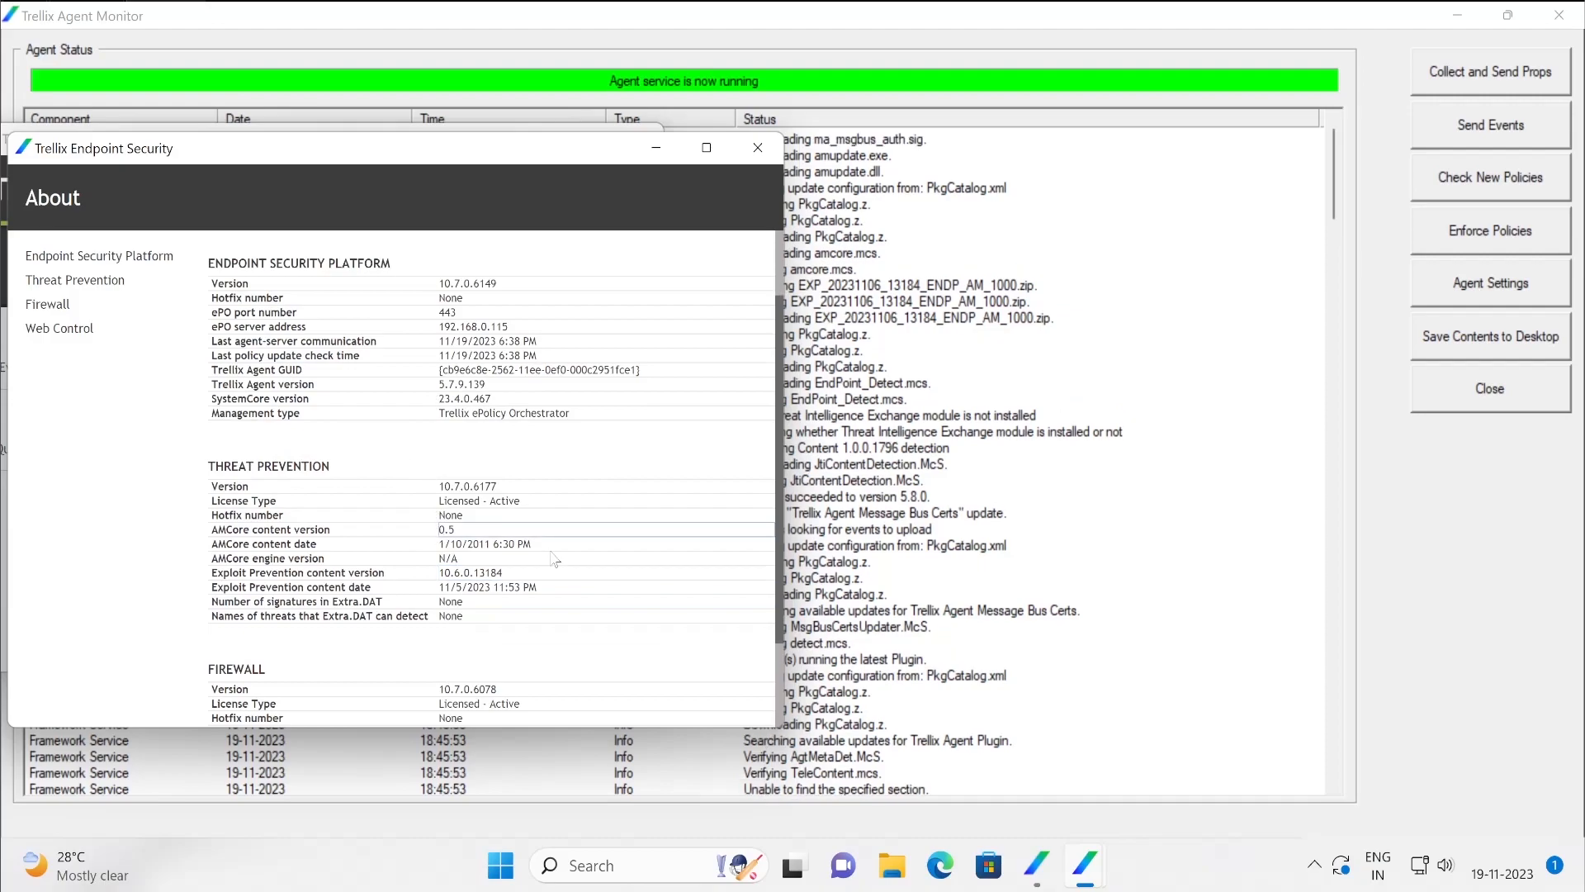
{"action": "left_click", "coordinate": [752, 161]}
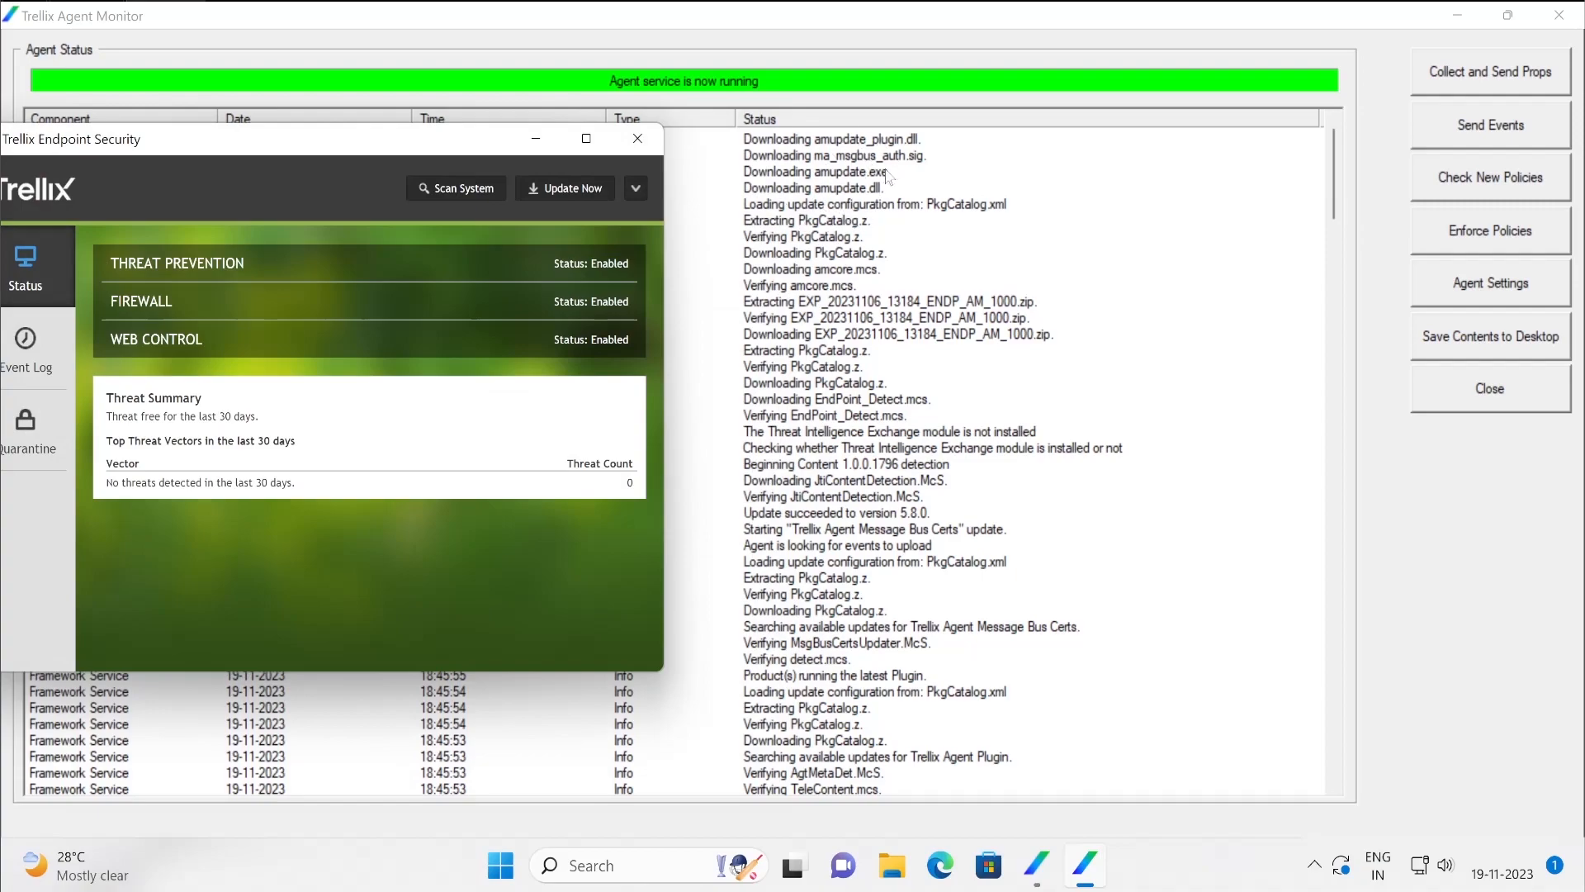
{"action": "left_click_drag", "start_coordinate": [459, 147], "coordinate": [943, 245]}
{"action": "left_click", "coordinate": [1123, 237]}
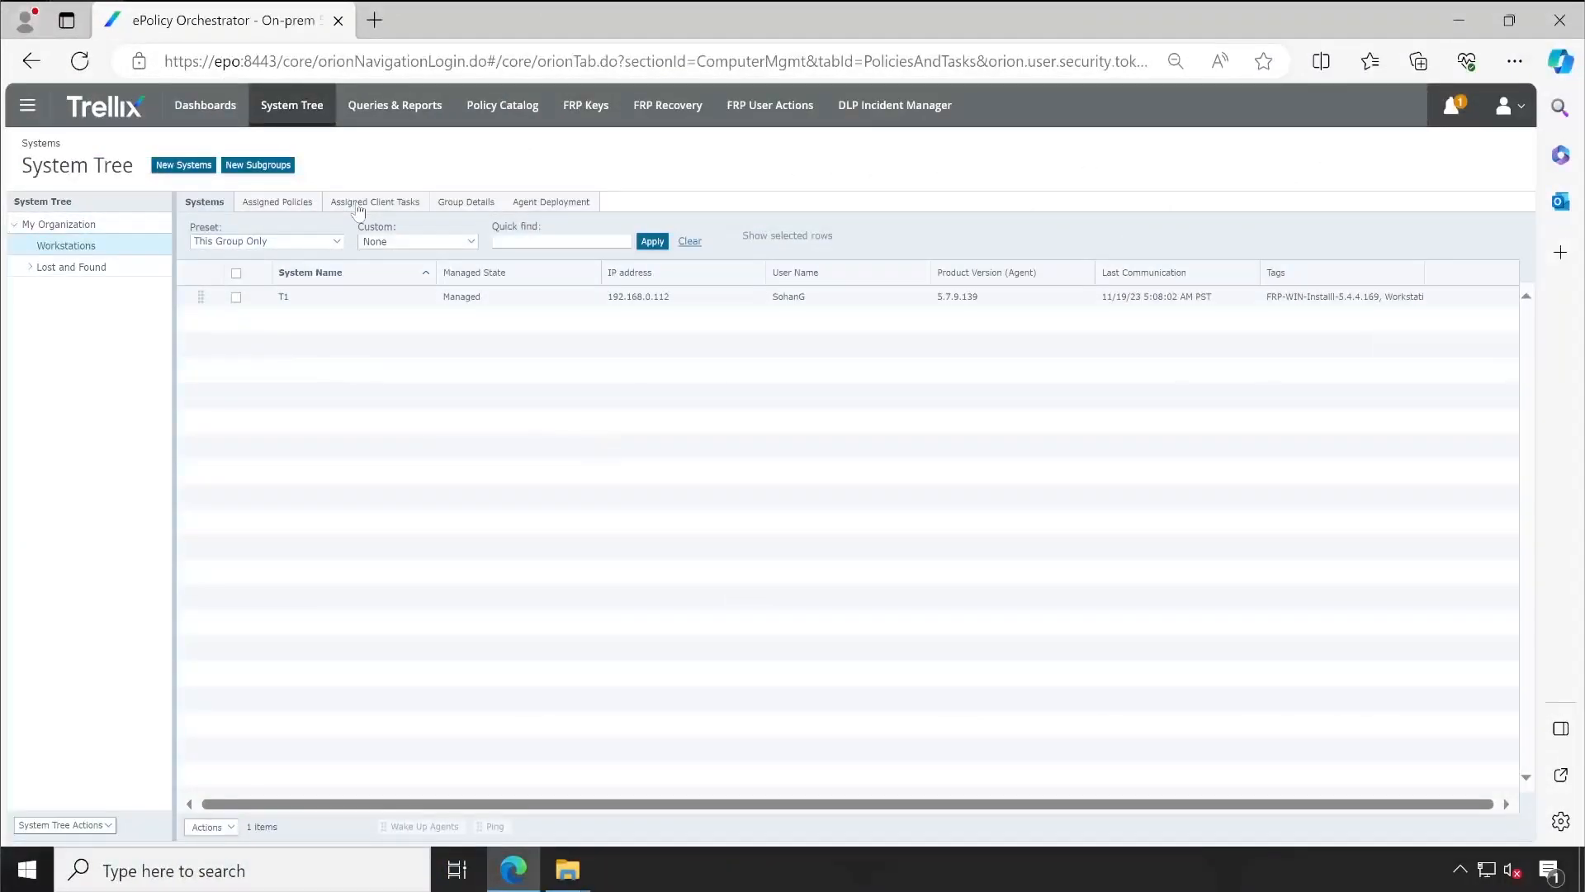
In ePolicy Orchestrator, start a client task assignment for Workstations using the Trellix Agent Product Deployment task ENSATP-WIN-10.7.X (Install)
{"action": "left_click", "coordinate": [363, 203]}
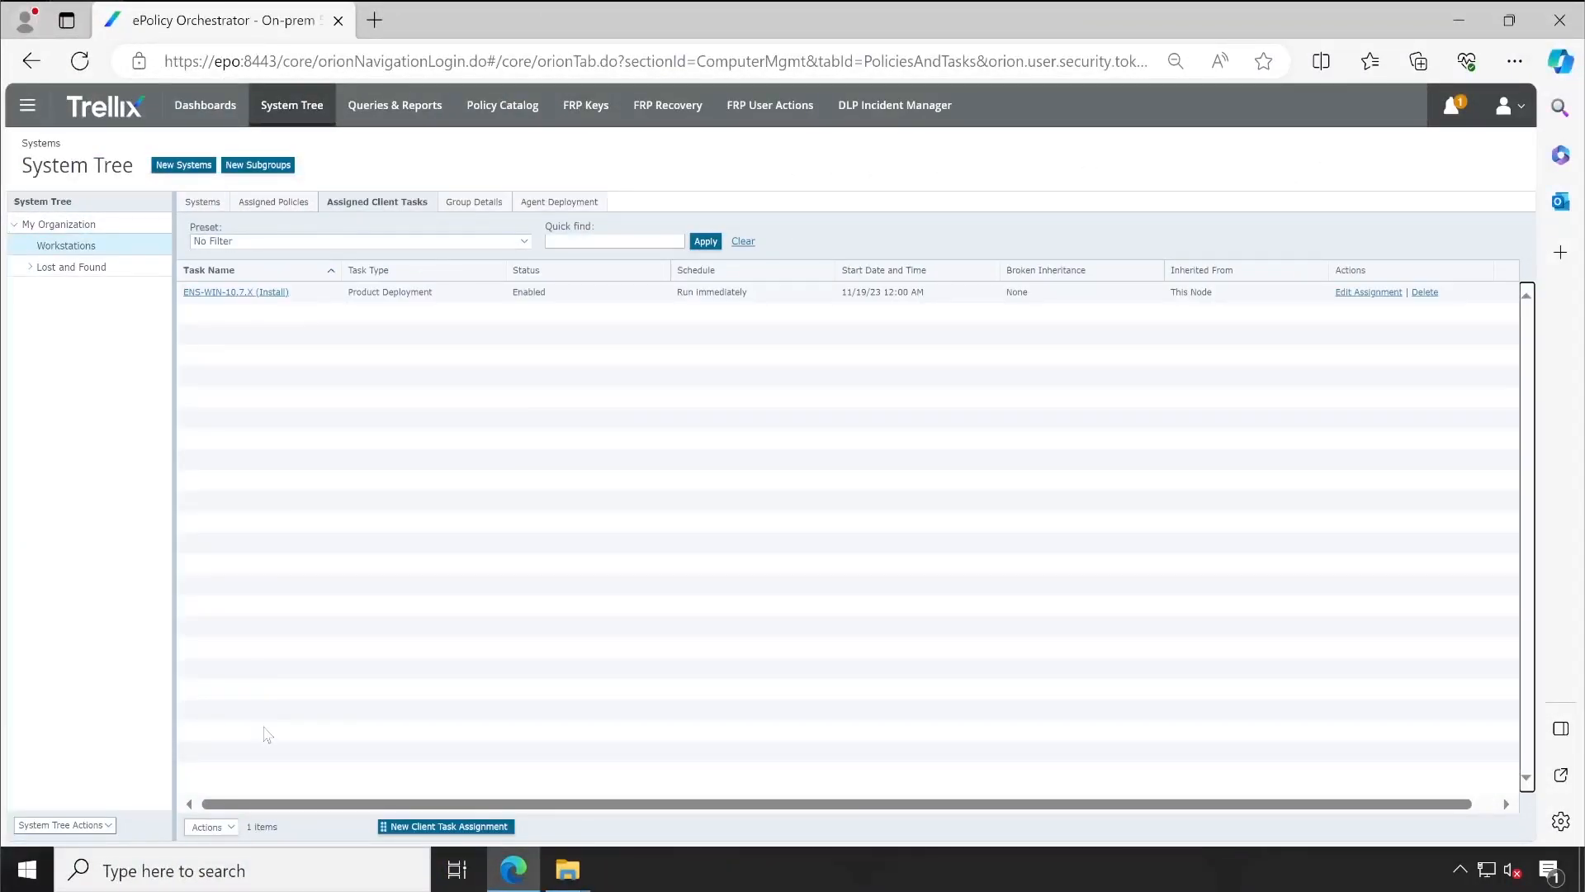
{"action": "left_click", "coordinate": [397, 825]}
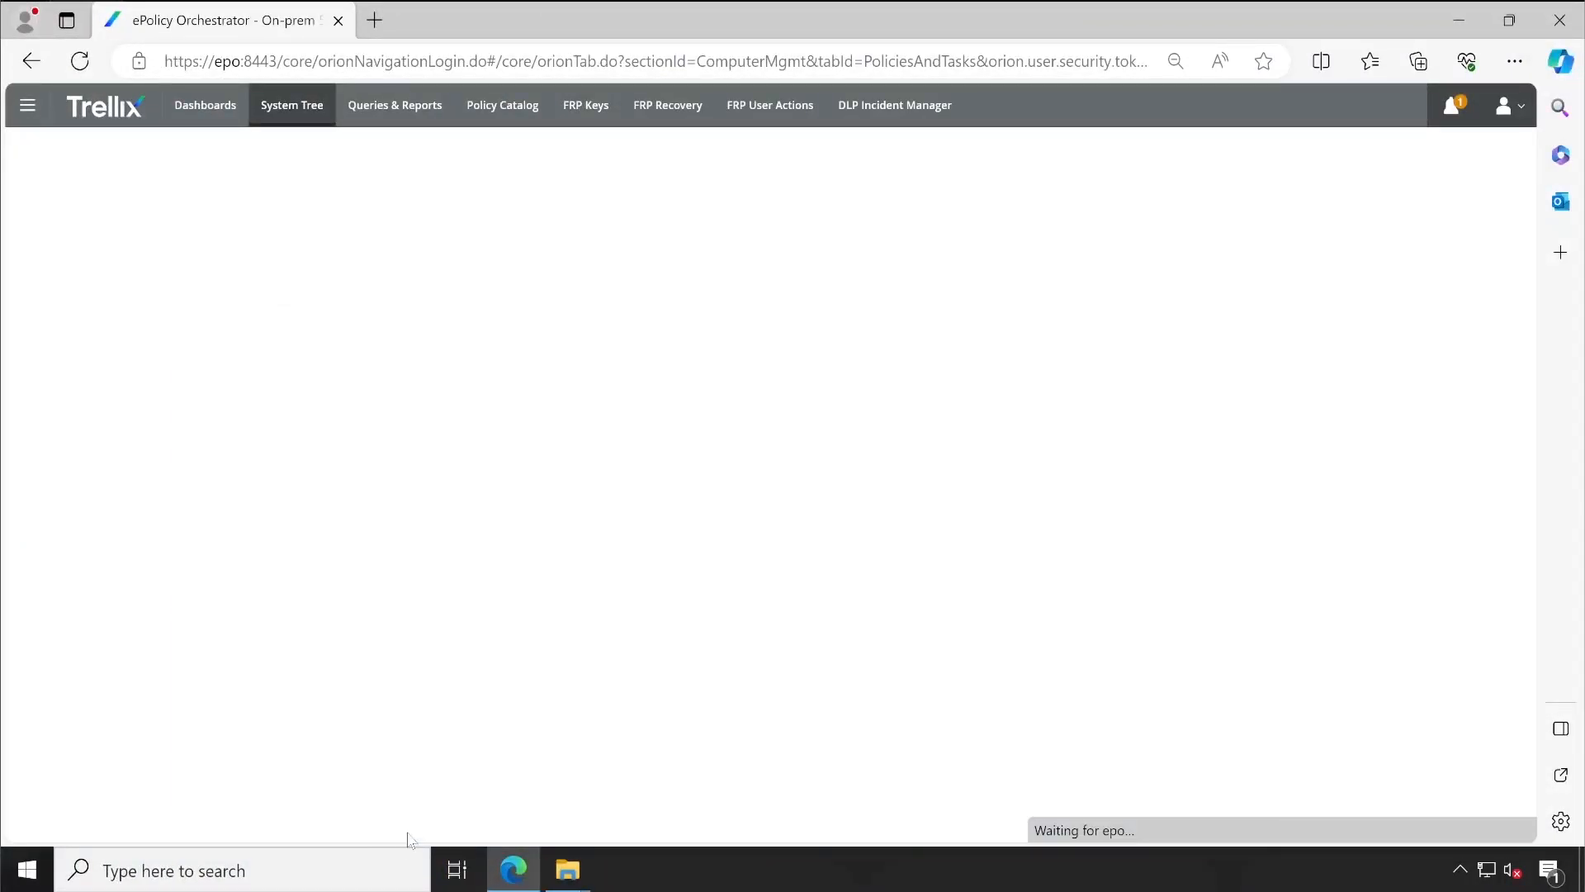
{"action": "left_click", "coordinate": [294, 310]}
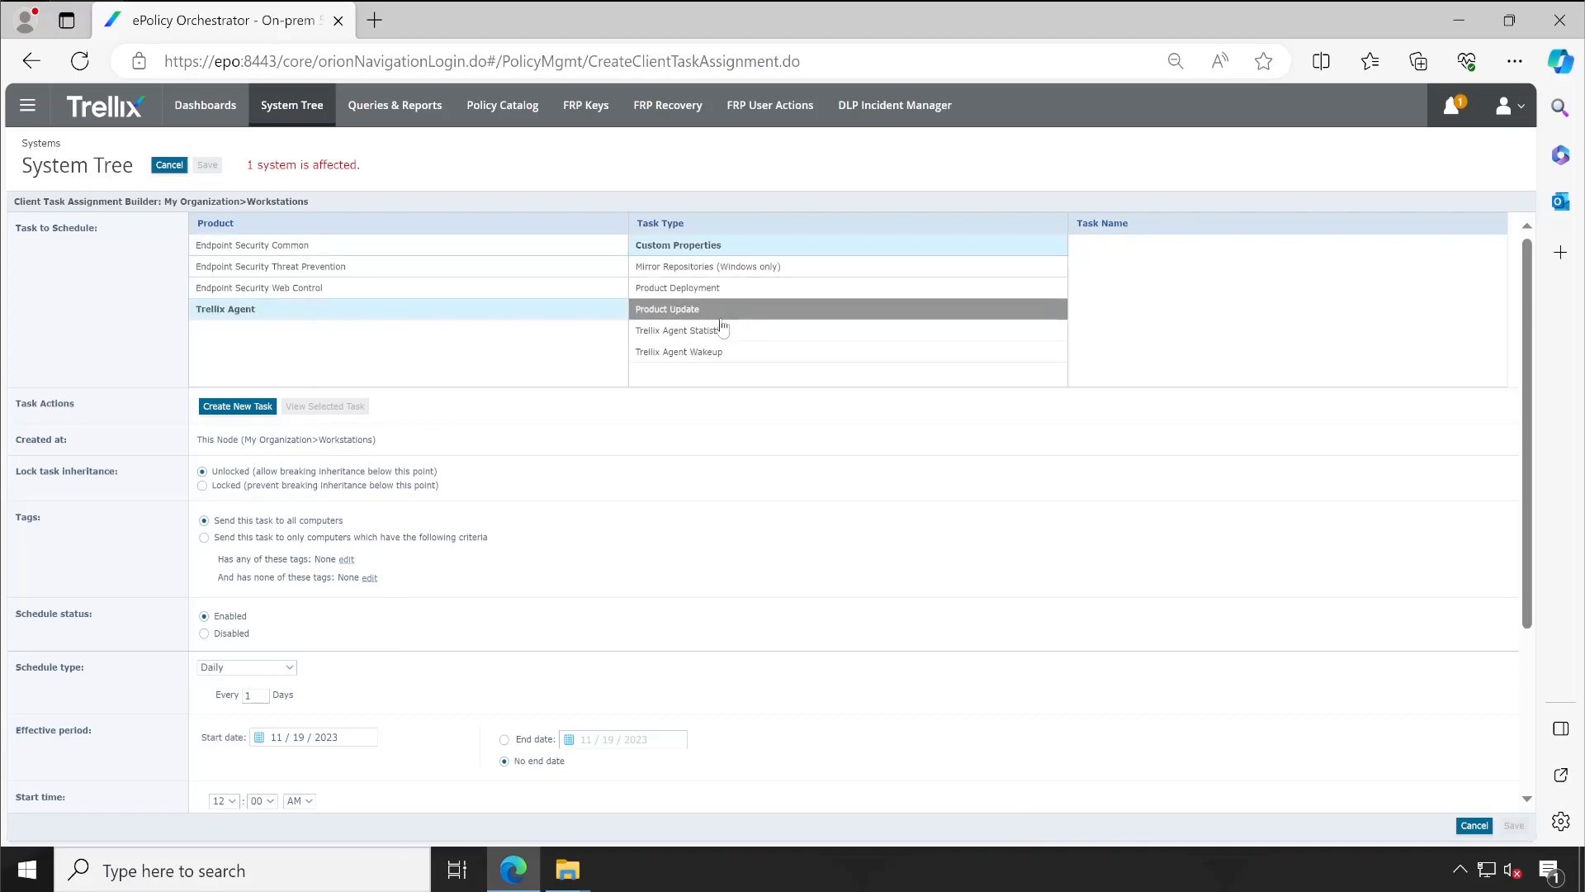
{"action": "left_click", "coordinate": [726, 289]}
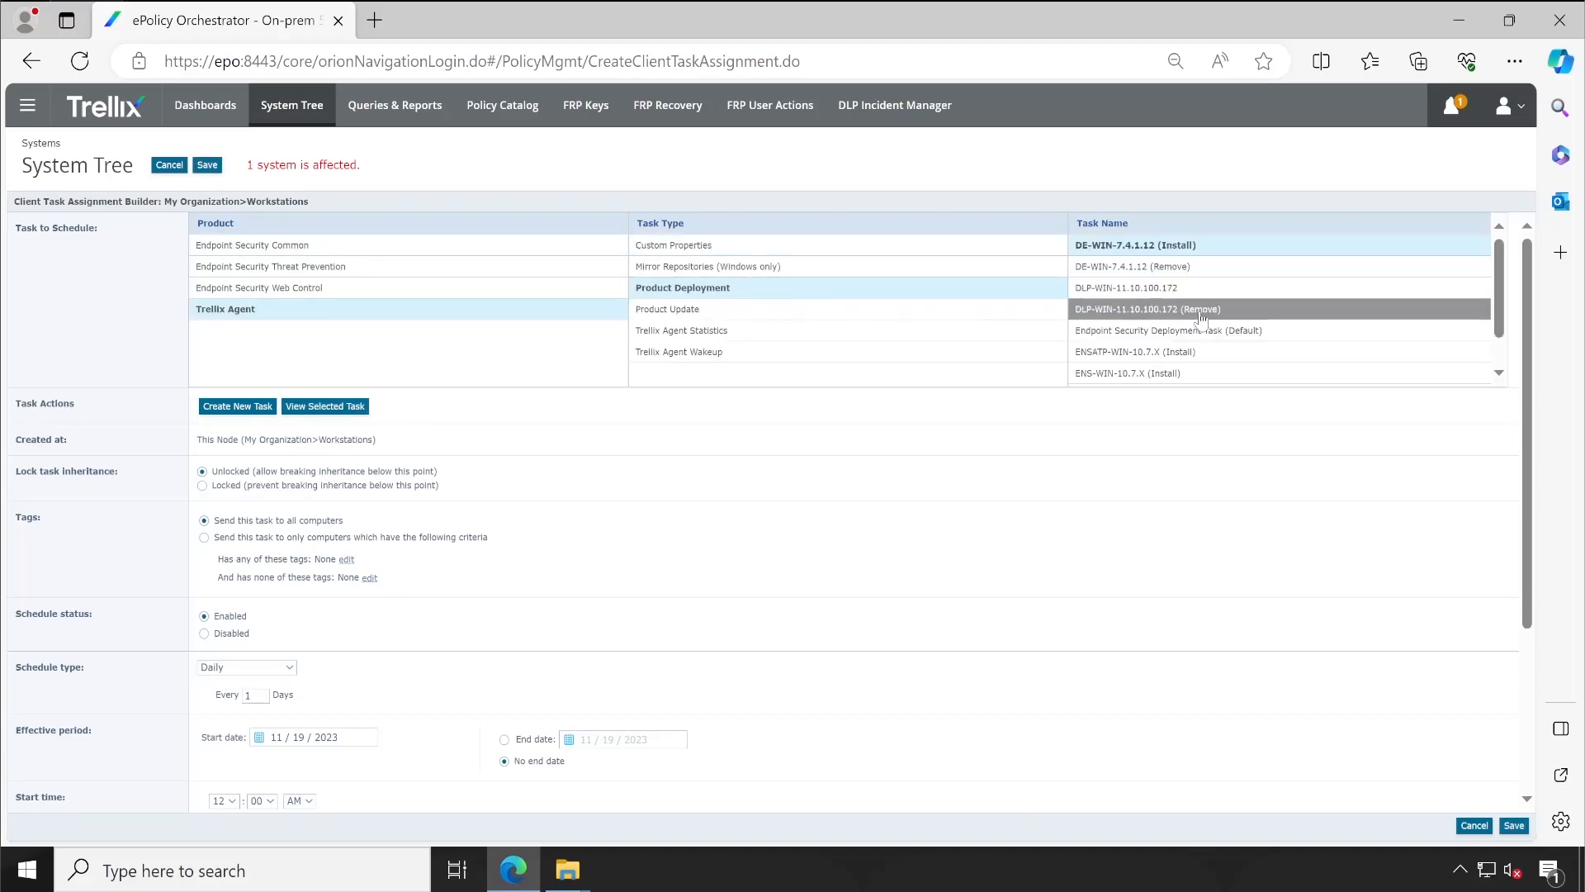
{"action": "left_click", "coordinate": [1168, 352]}
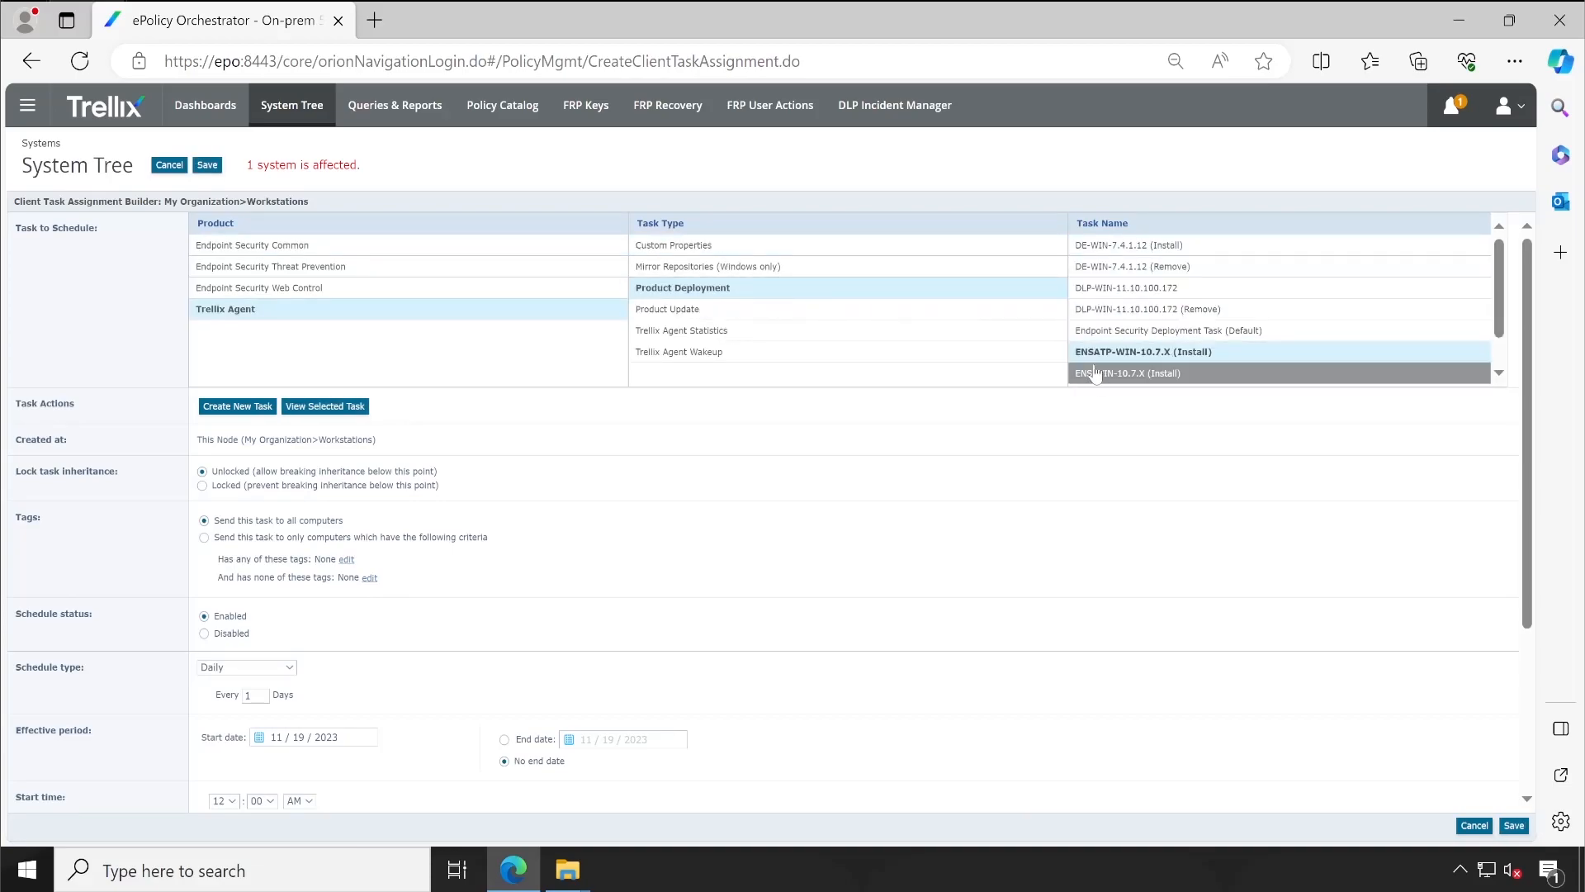
Schedule the ENSATP-WIN-10.7.X (Install) assignment to run immediately and save it
{"action": "left_click", "coordinate": [233, 668]}
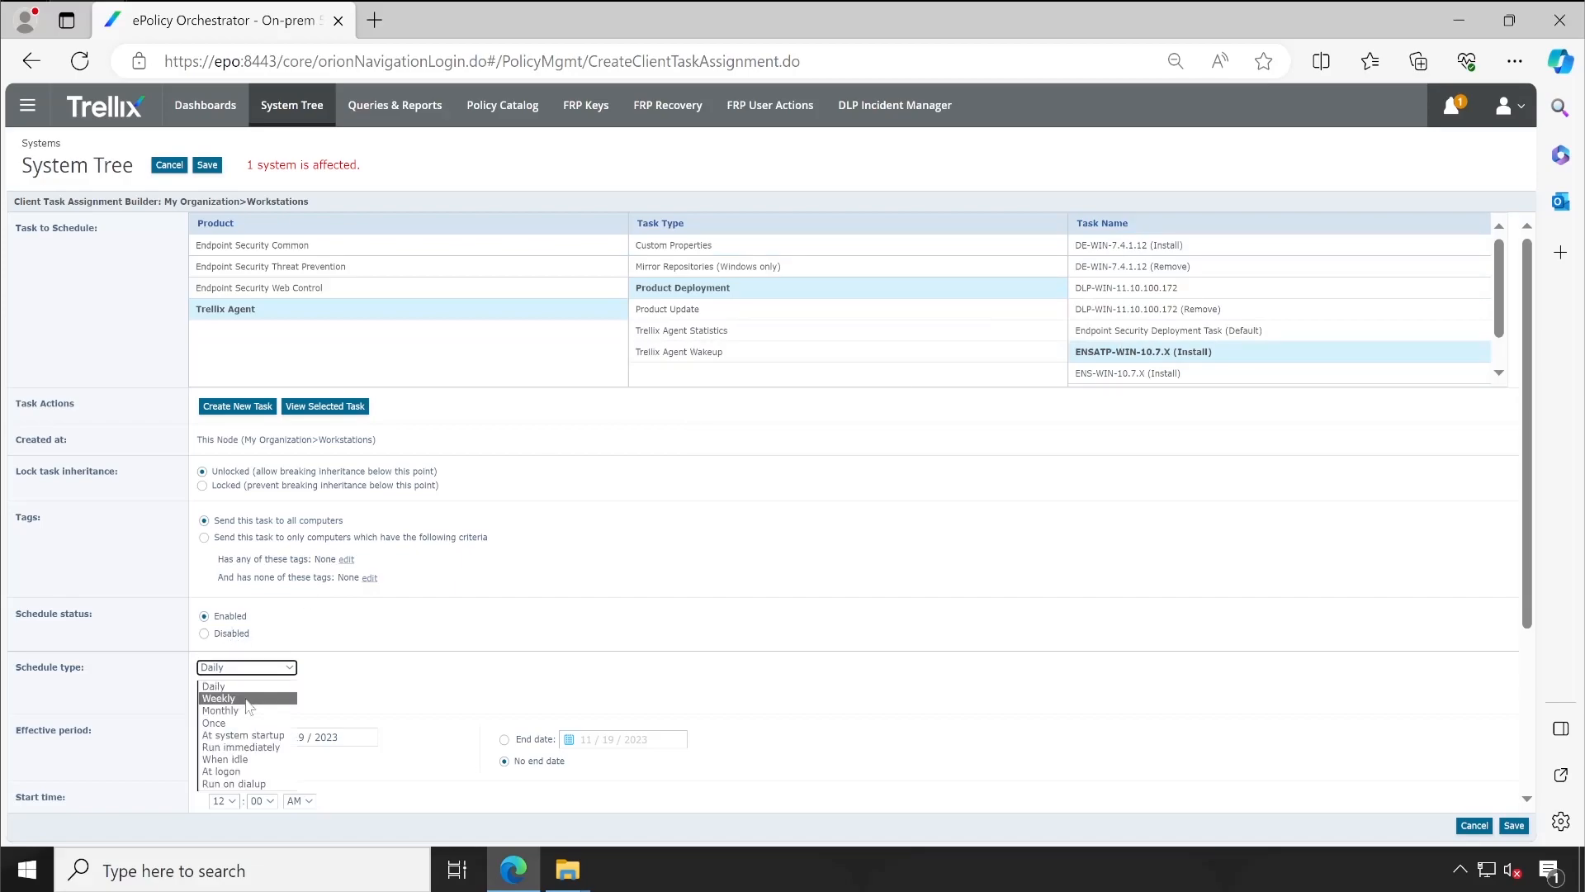
{"action": "left_click", "coordinate": [261, 748]}
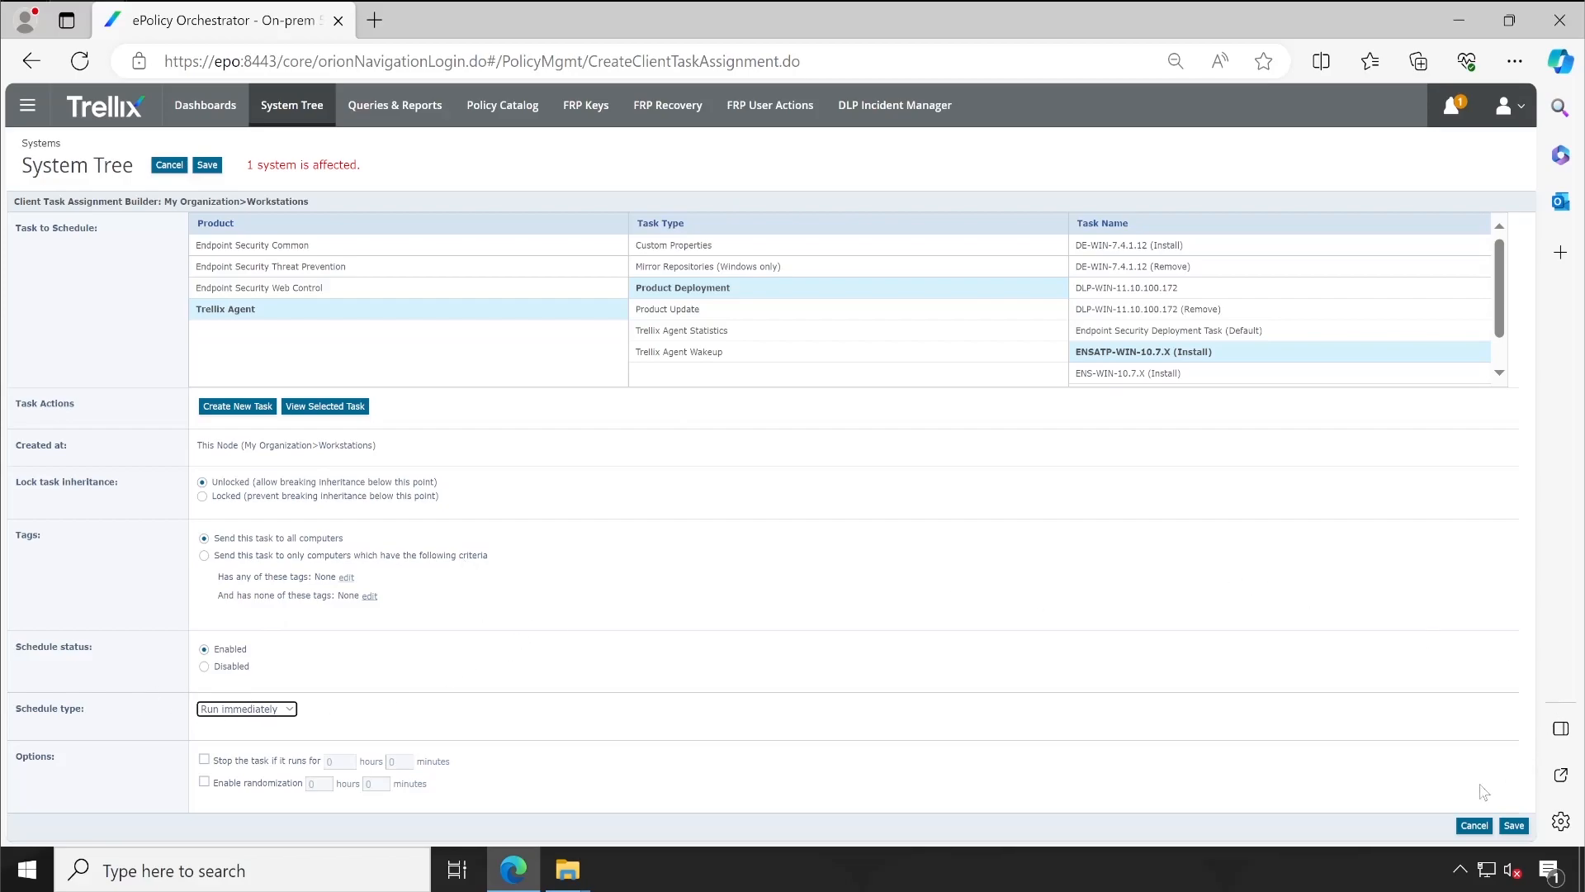
{"action": "left_click", "coordinate": [1514, 825]}
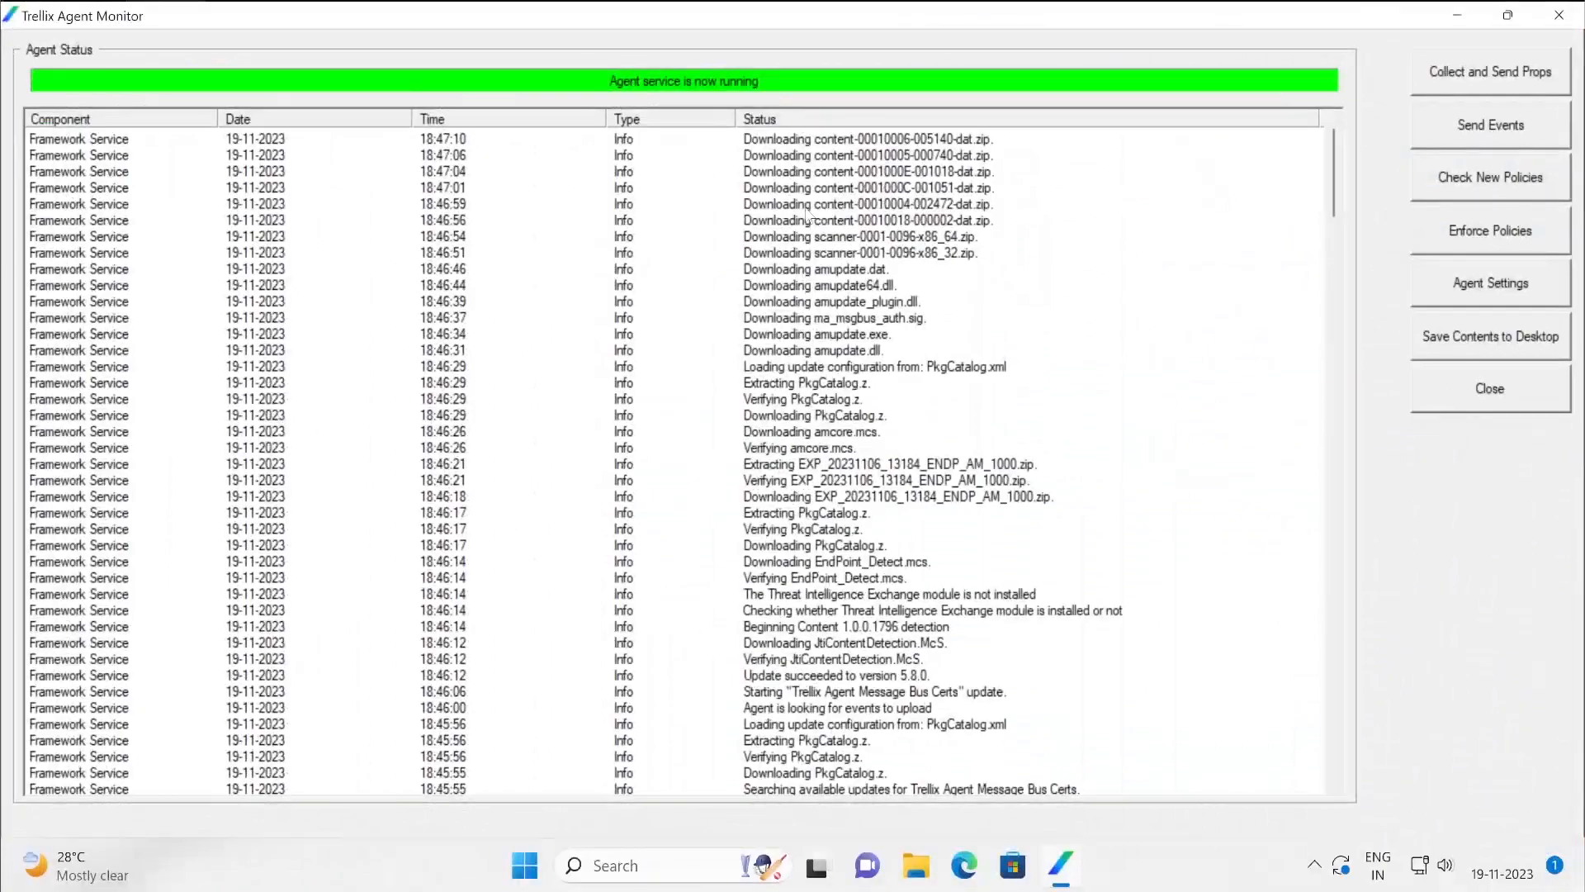
On the client machine, check for new policies in the Trellix Agent Monitor and locate the ENSATP-WIN-10.7.X (Install) task entries
{"action": "left_click", "coordinate": [825, 236]}
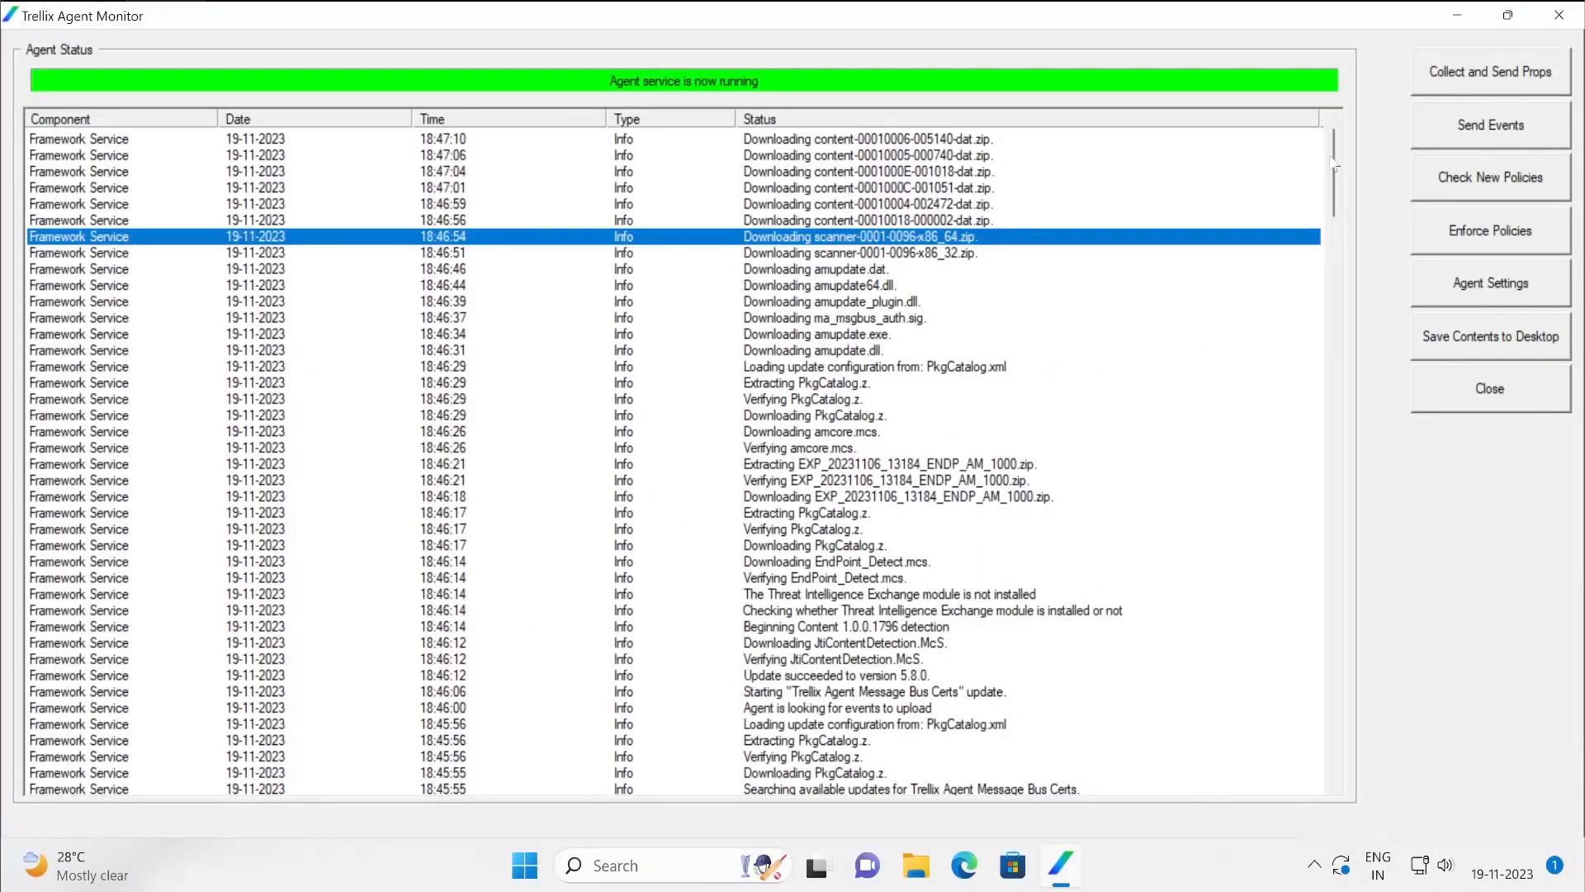
{"action": "left_click", "coordinate": [1531, 191]}
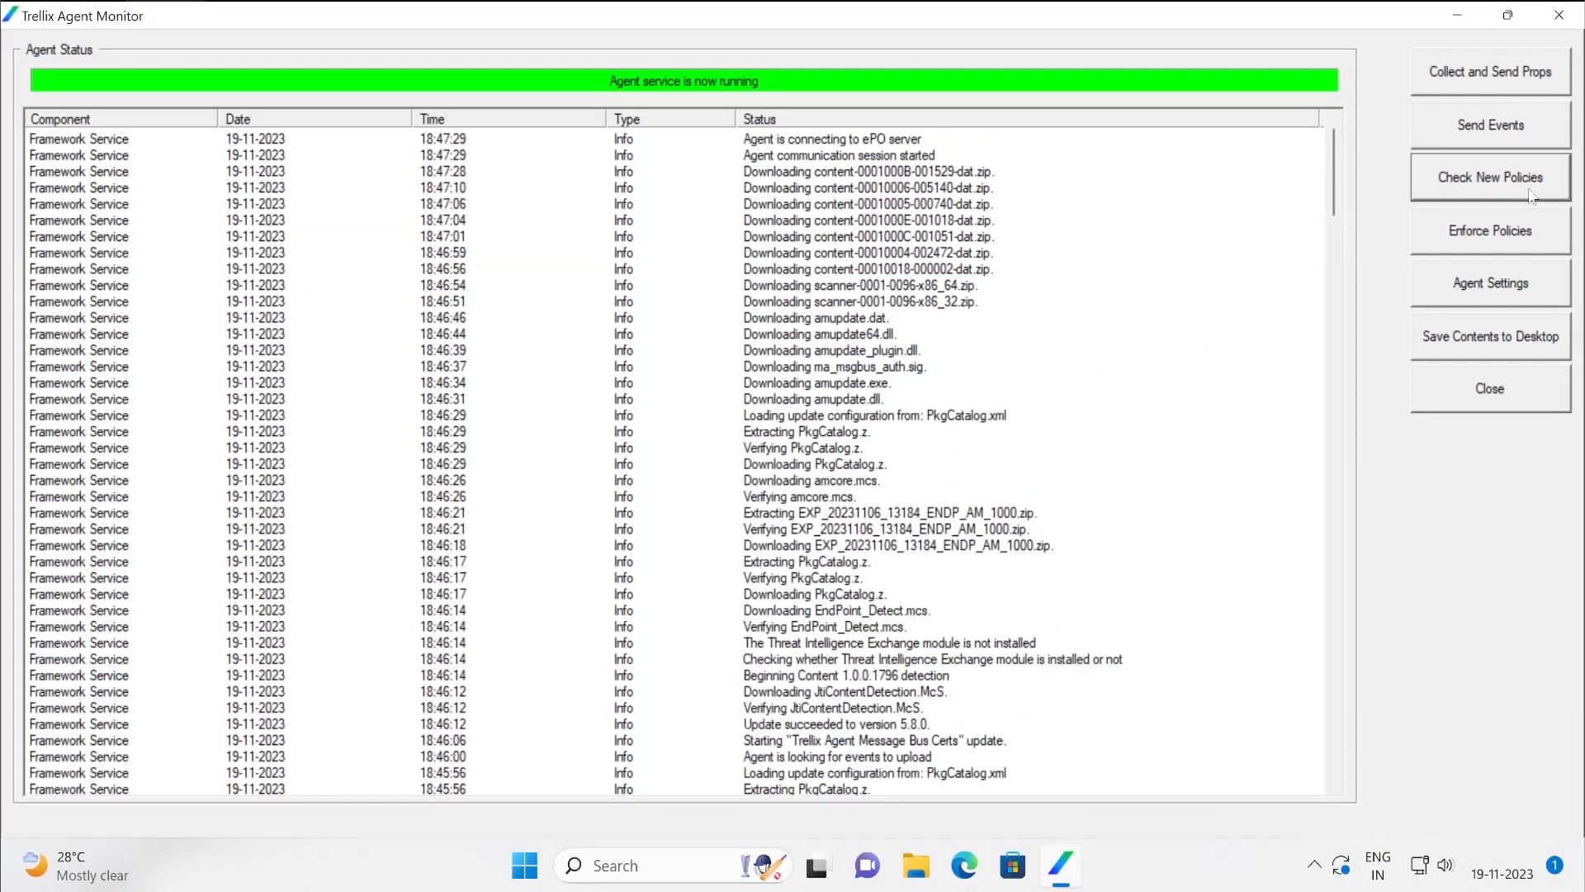
{"action": "left_click", "coordinate": [981, 206]}
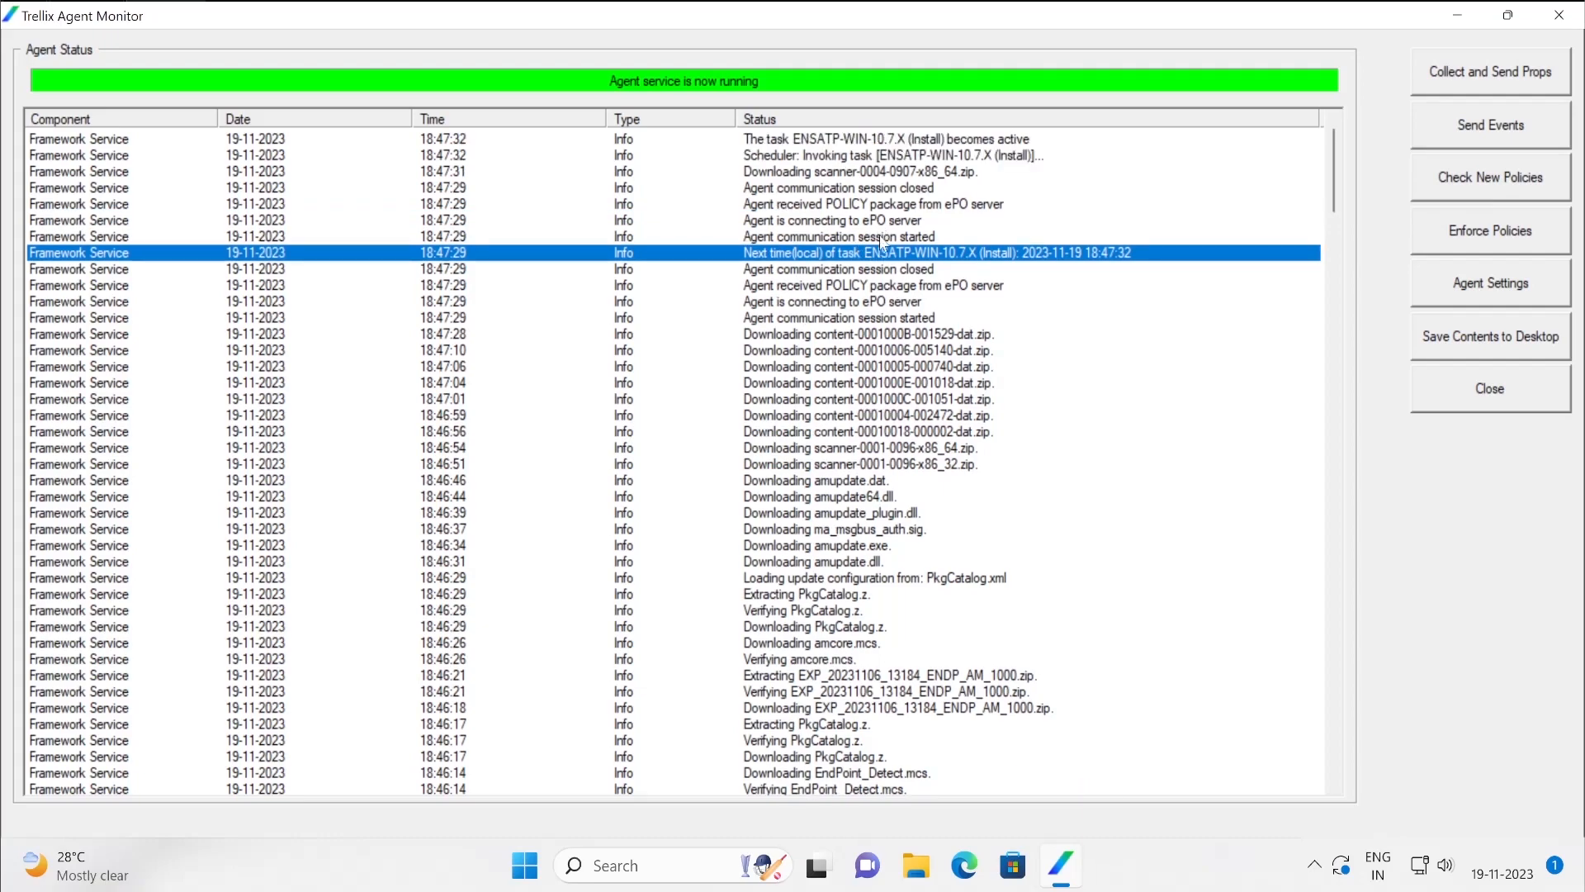
{"action": "left_click", "coordinate": [988, 157]}
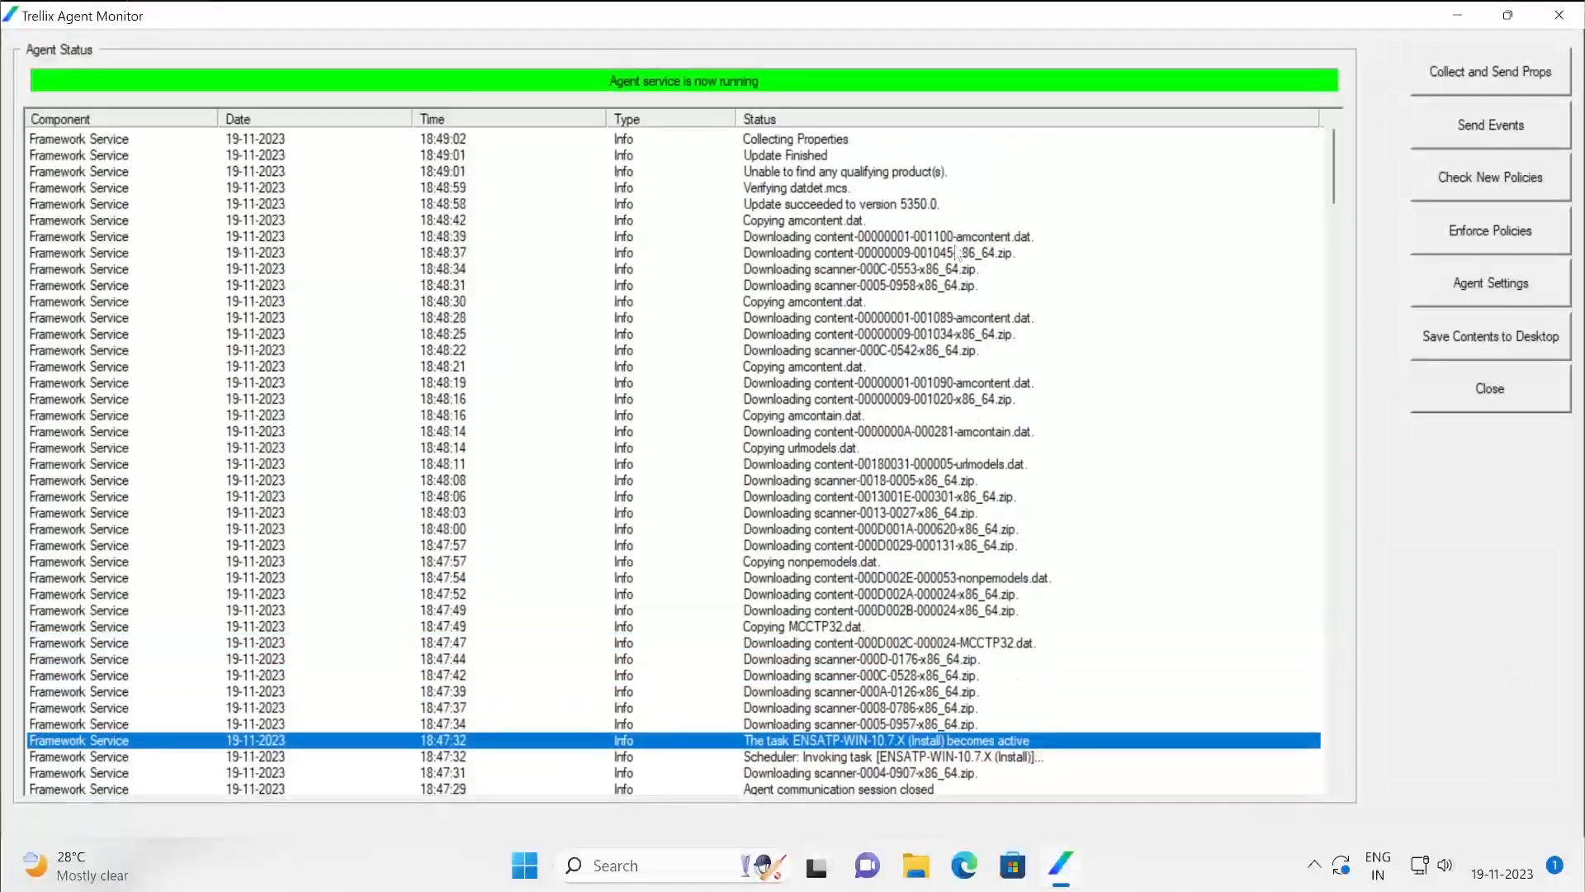
Follow the Agent Monitor log entries for the Adaptive Threat Protection package verification, download and ENDPATP_1070 installation
{"action": "left_click", "coordinate": [933, 368]}
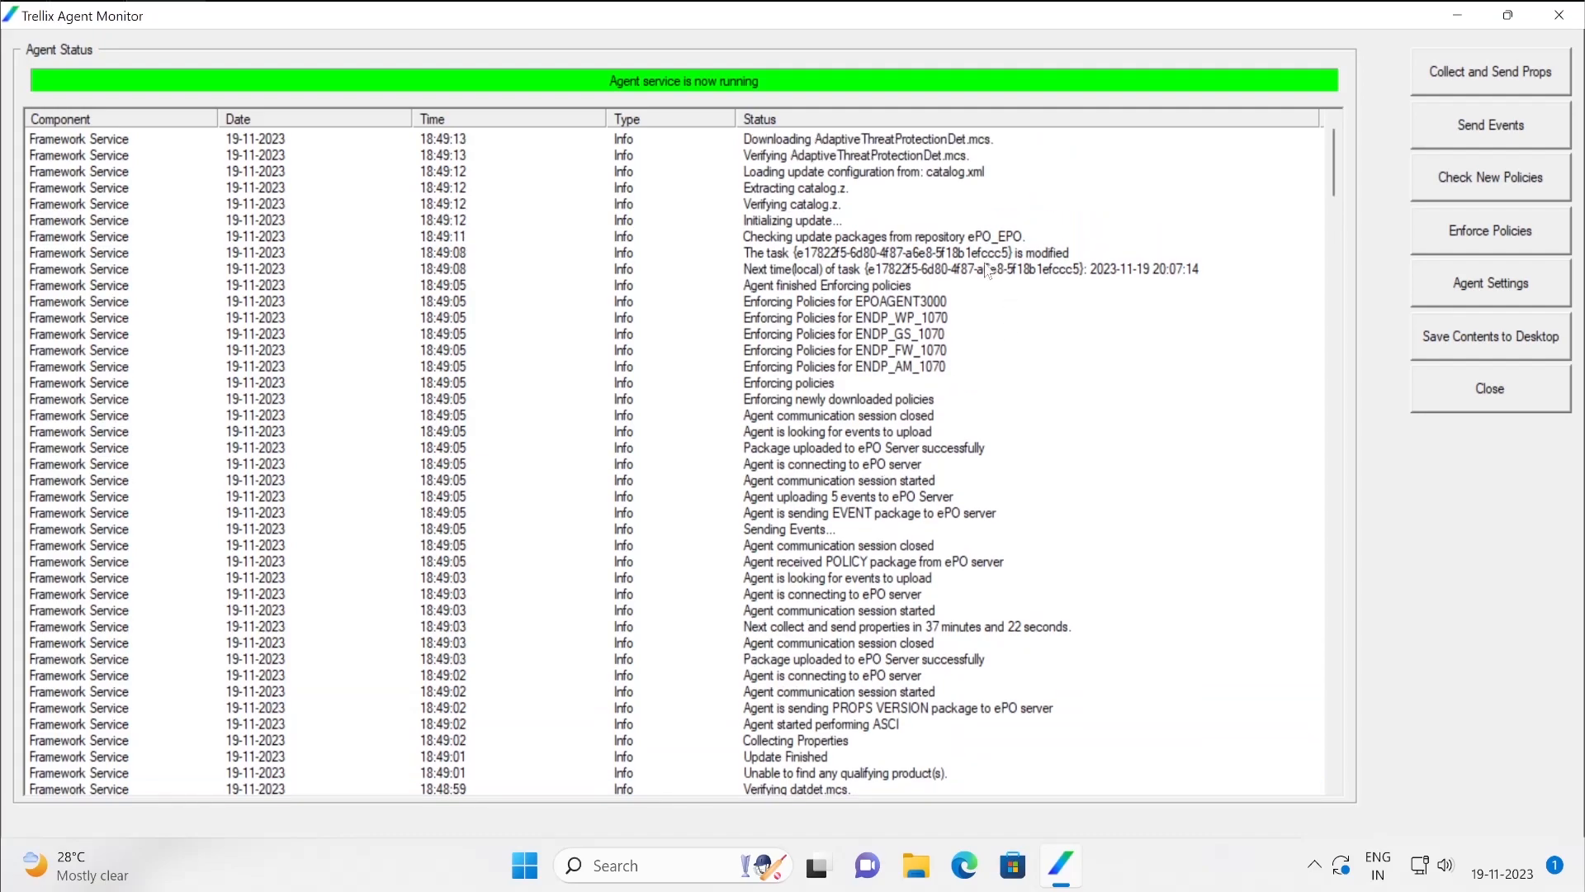
{"action": "left_click", "coordinate": [877, 286]}
{"action": "left_click", "coordinate": [850, 266]}
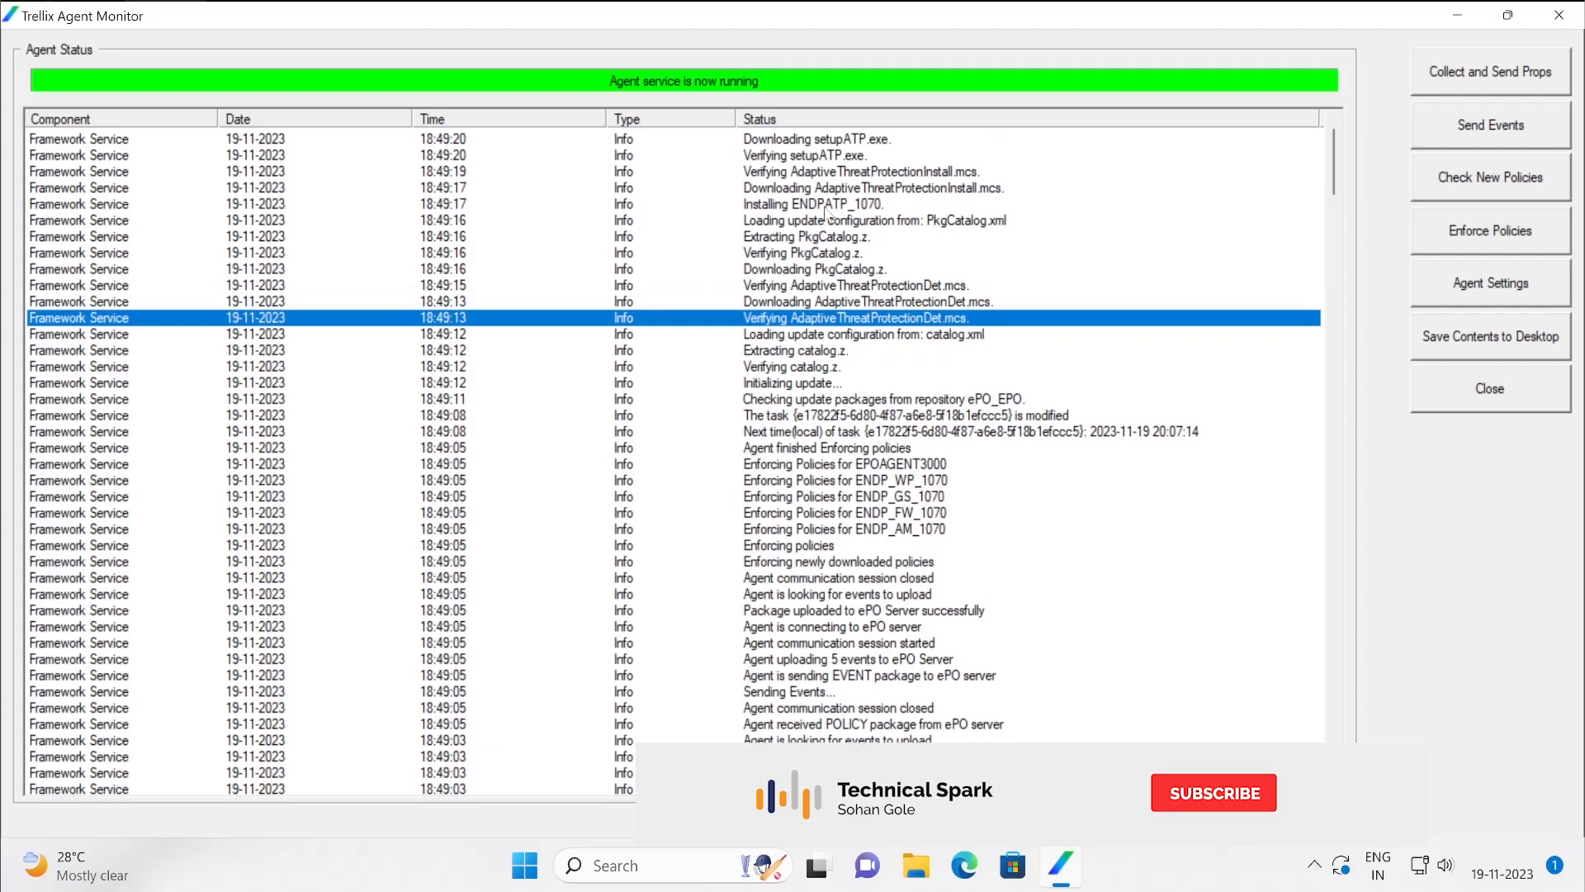
{"action": "left_click", "coordinate": [825, 206]}
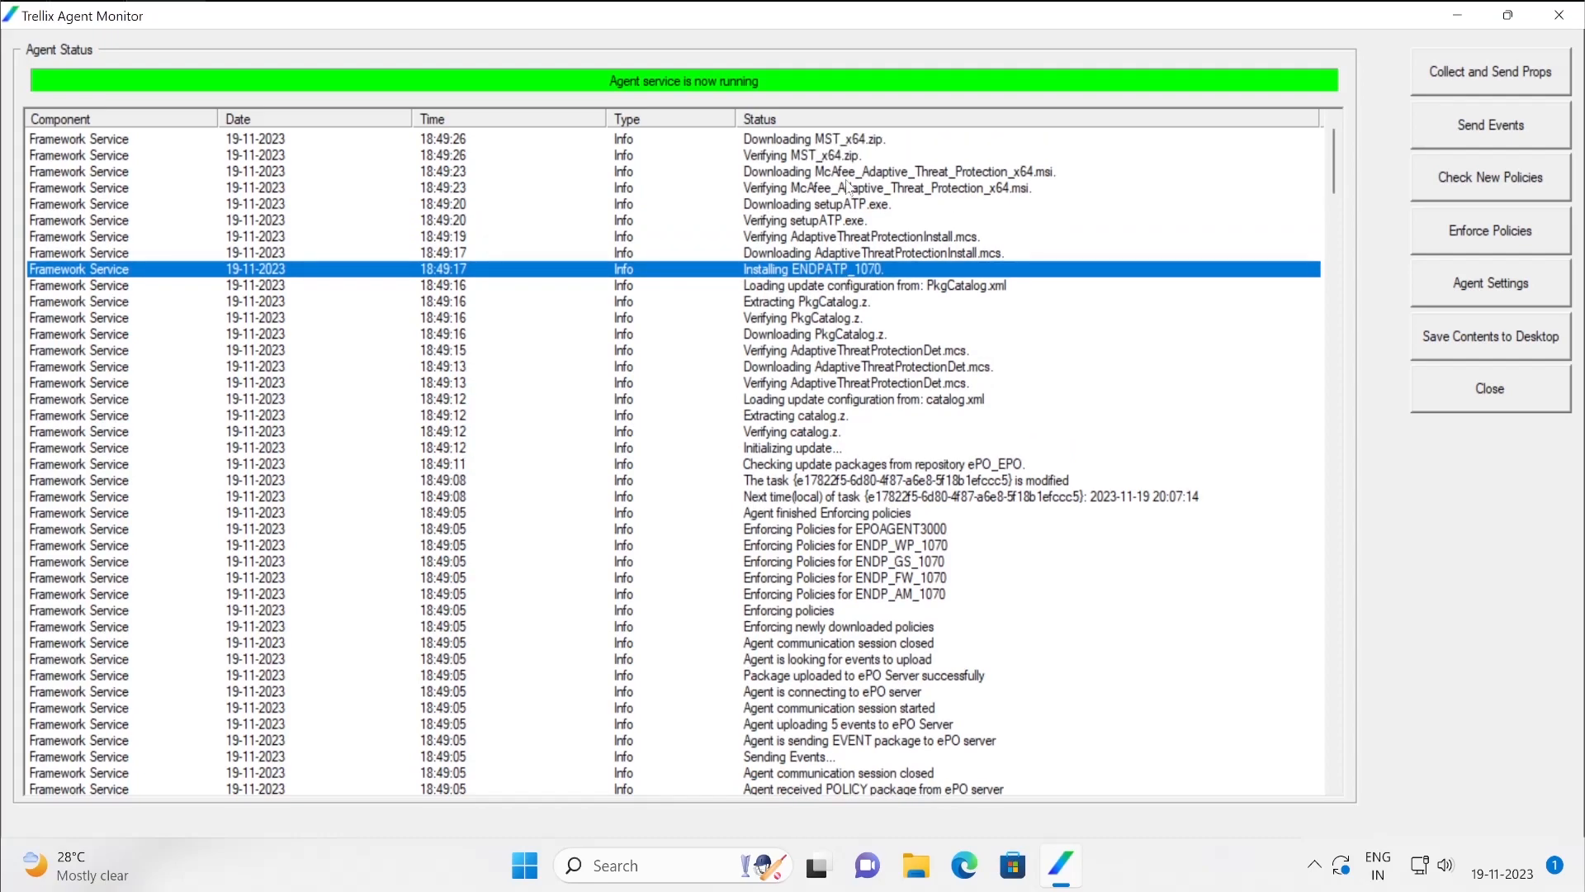
{"action": "left_click", "coordinate": [854, 175]}
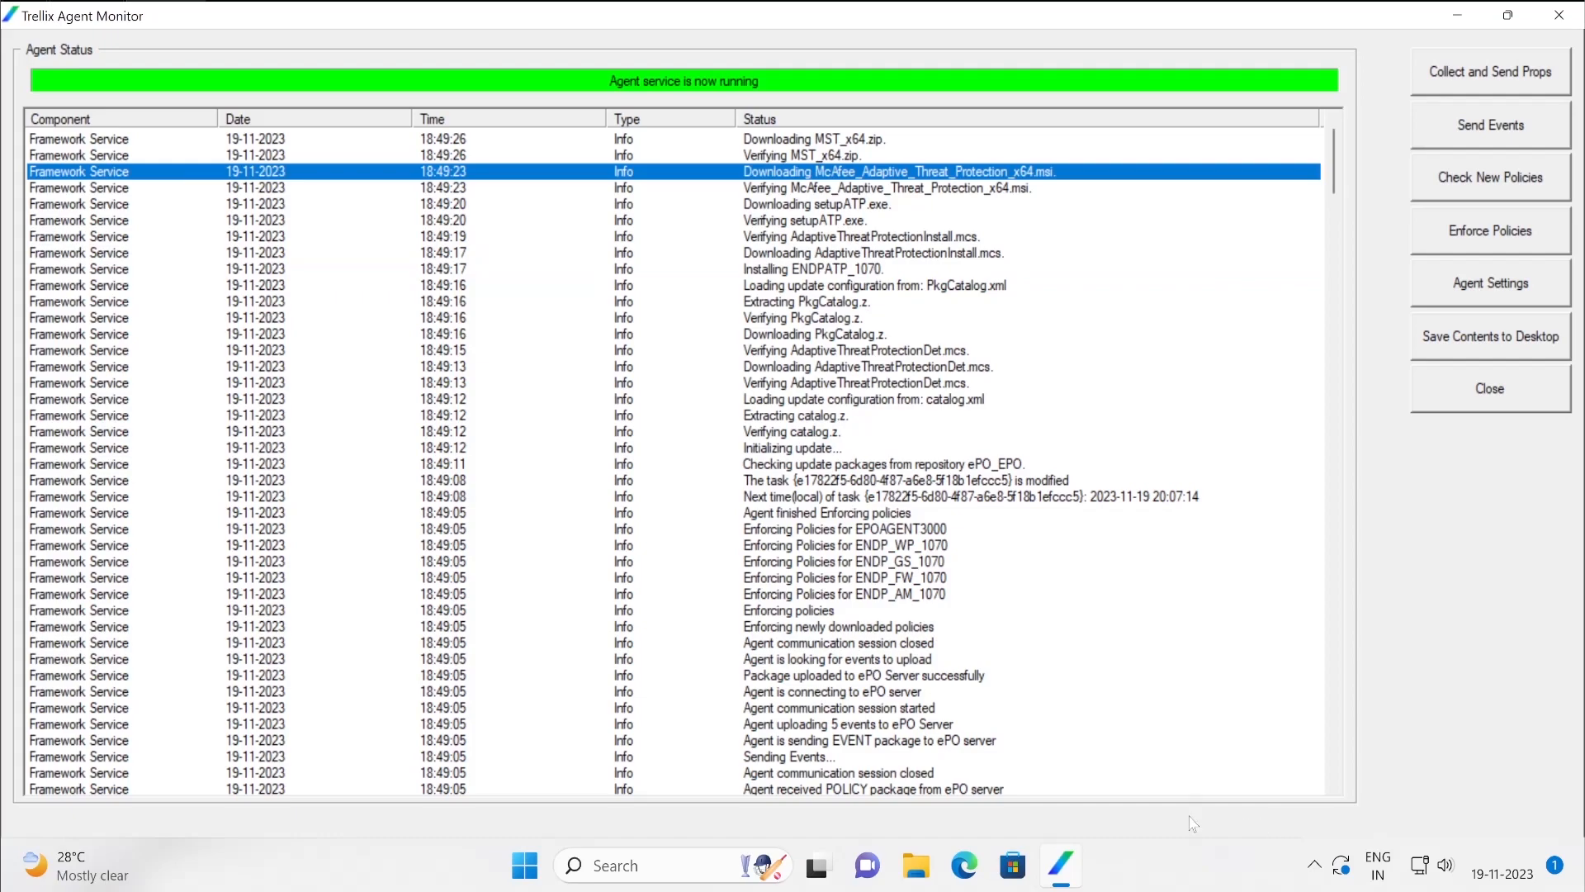
{"action": "left_click", "coordinate": [1315, 864]}
{"action": "right_click", "coordinate": [1314, 799]}
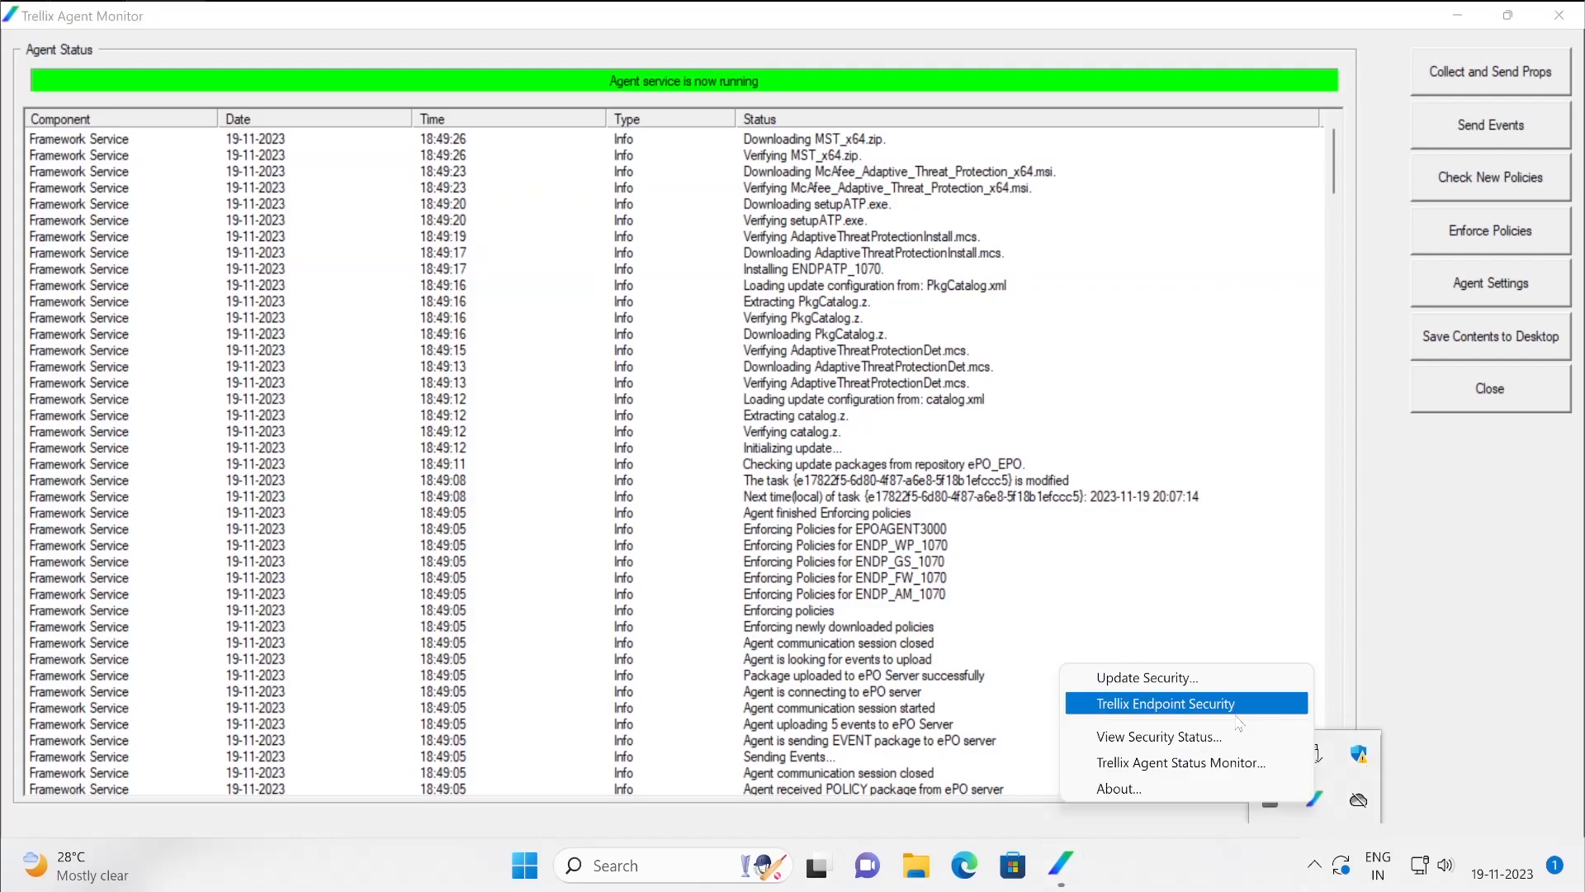
{"action": "left_click", "coordinate": [1451, 512]}
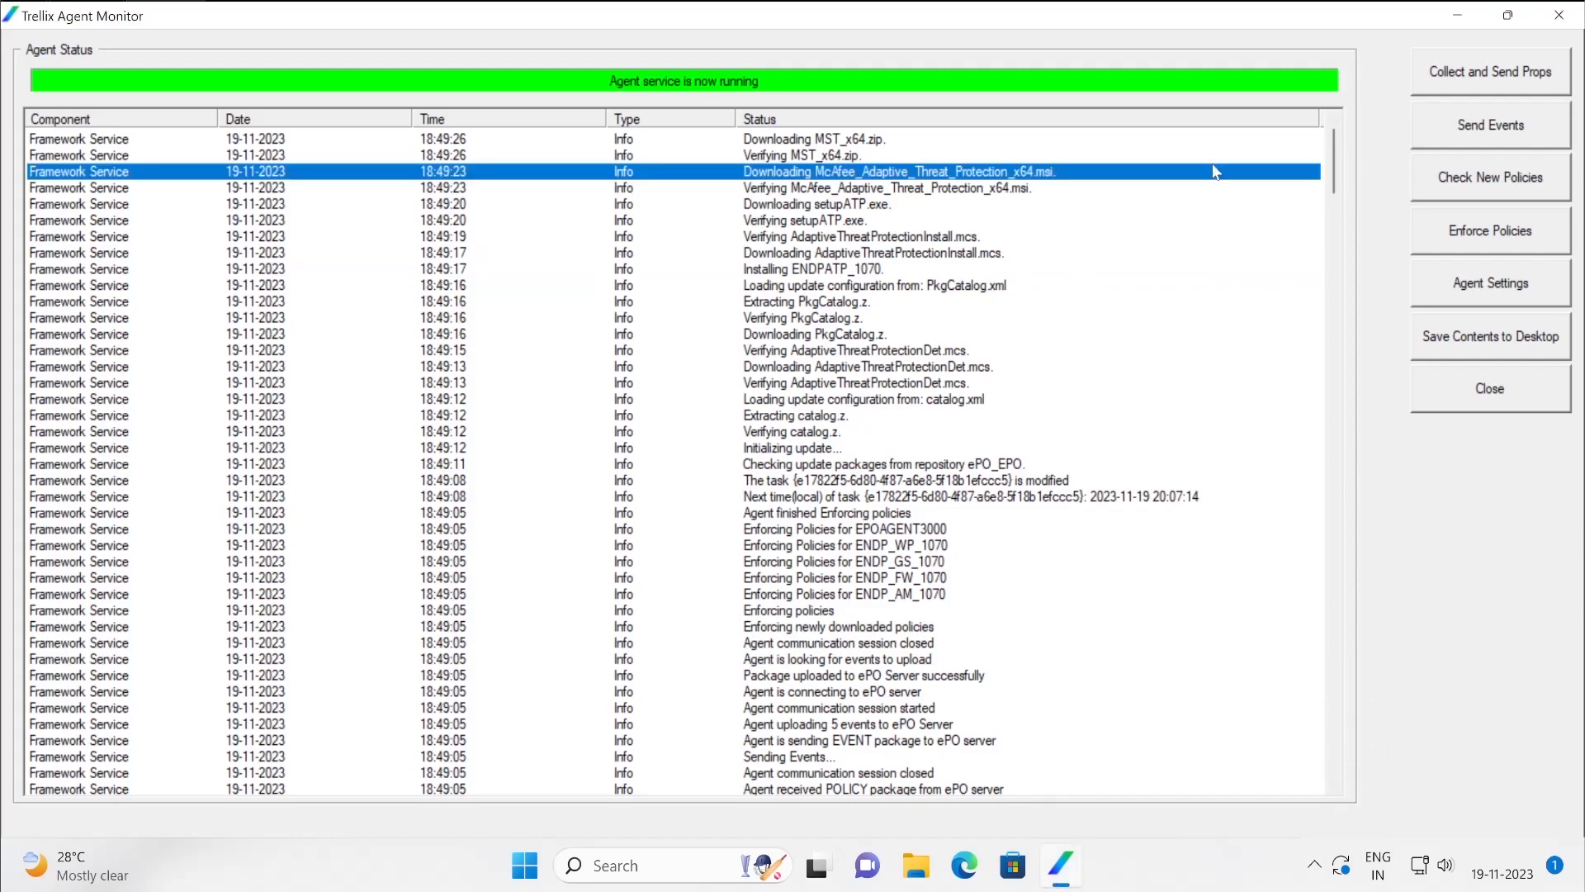
Restore the Trellix Agent Monitor to its smaller size and examine the latest update result entries
{"action": "left_click", "coordinate": [1507, 14]}
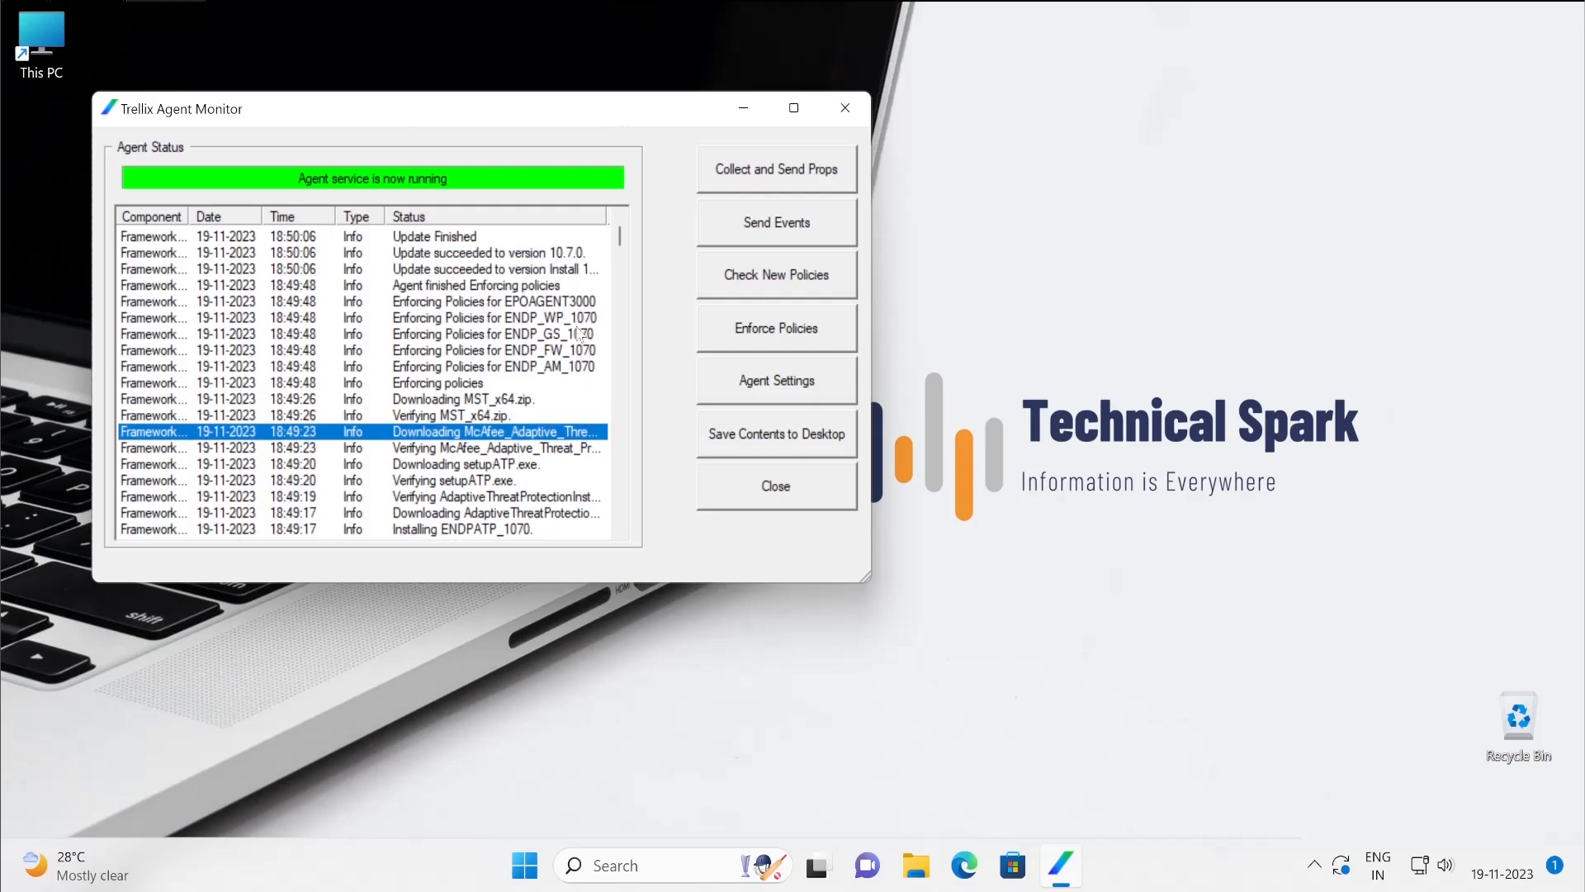
{"action": "left_click", "coordinate": [512, 255]}
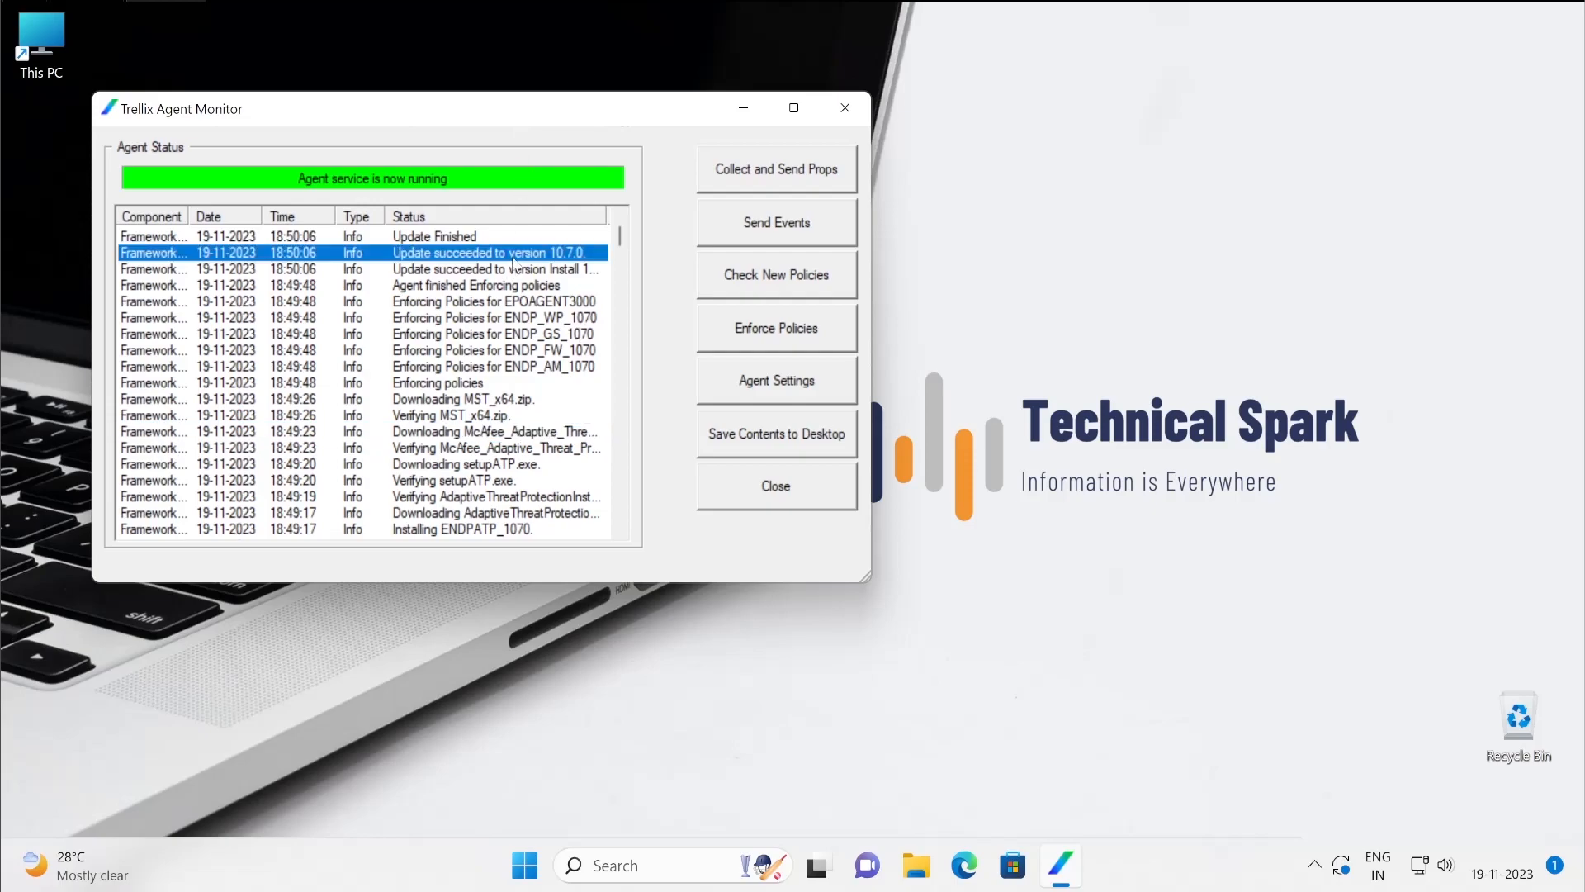
Open the Trellix Endpoint Security client, check the Adaptive Threat Protection status and its version in the About information, and close both windows
{"action": "left_click", "coordinate": [1313, 865]}
{"action": "right_click", "coordinate": [1314, 800]}
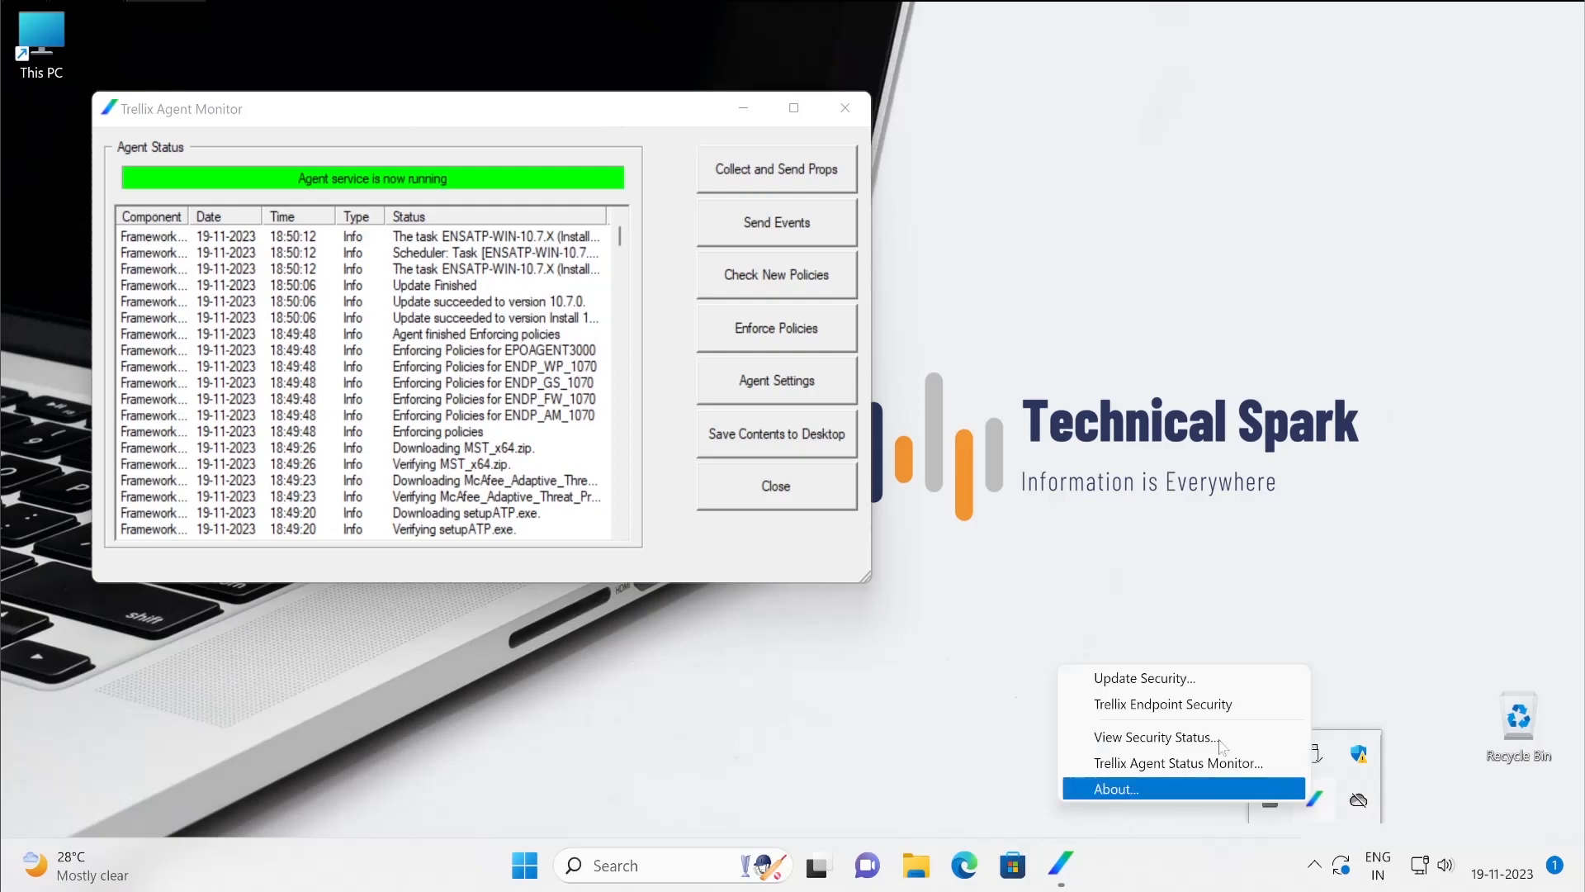
{"action": "left_click", "coordinate": [1183, 710]}
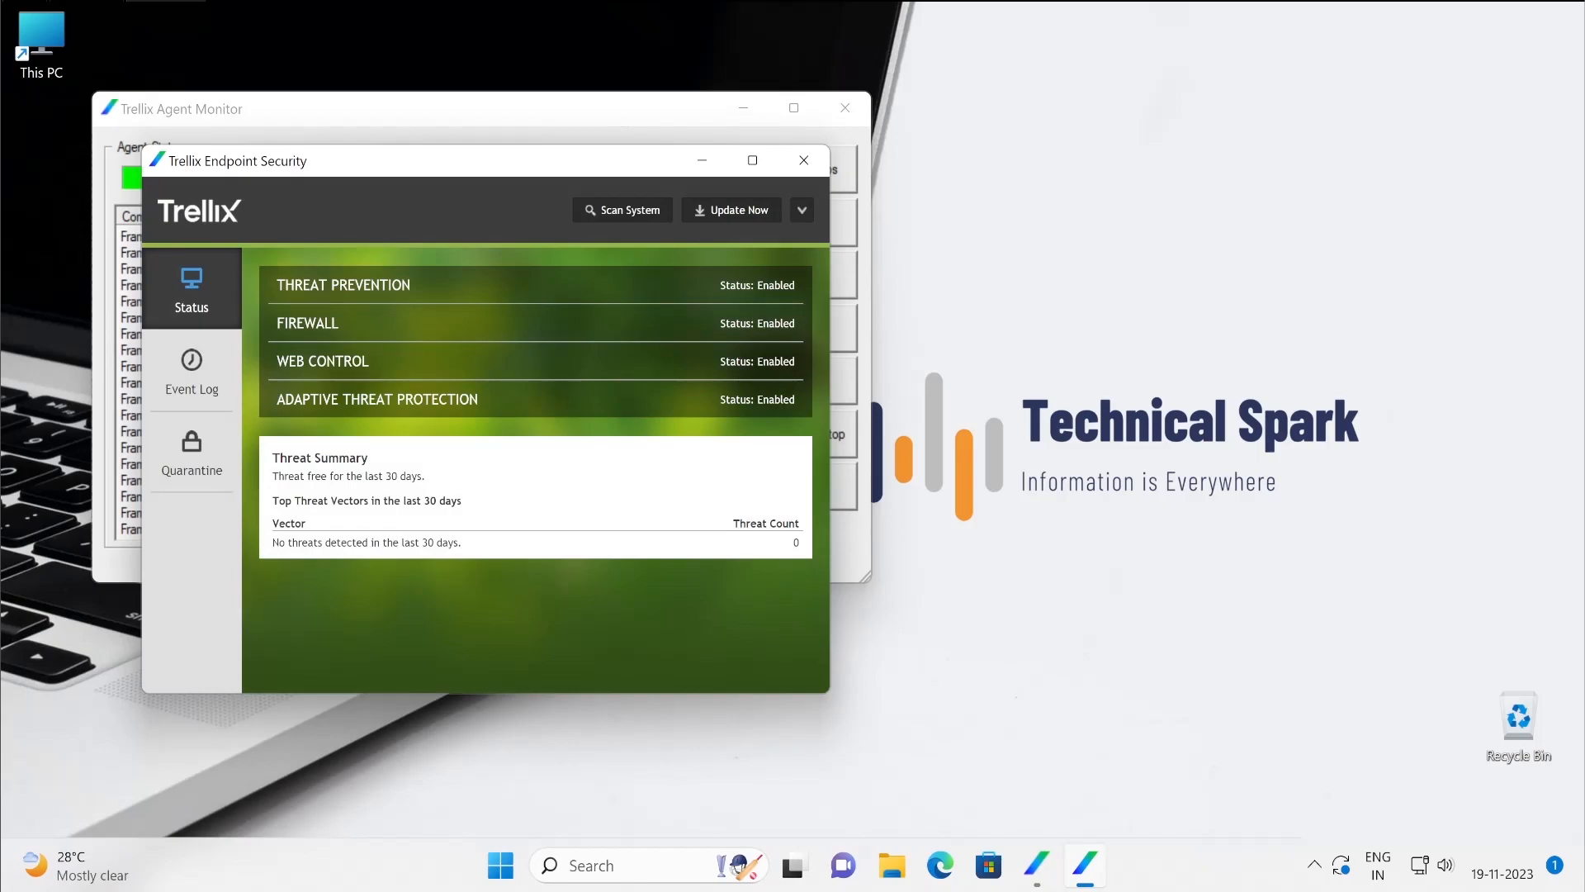
{"action": "left_click", "coordinate": [802, 210]}
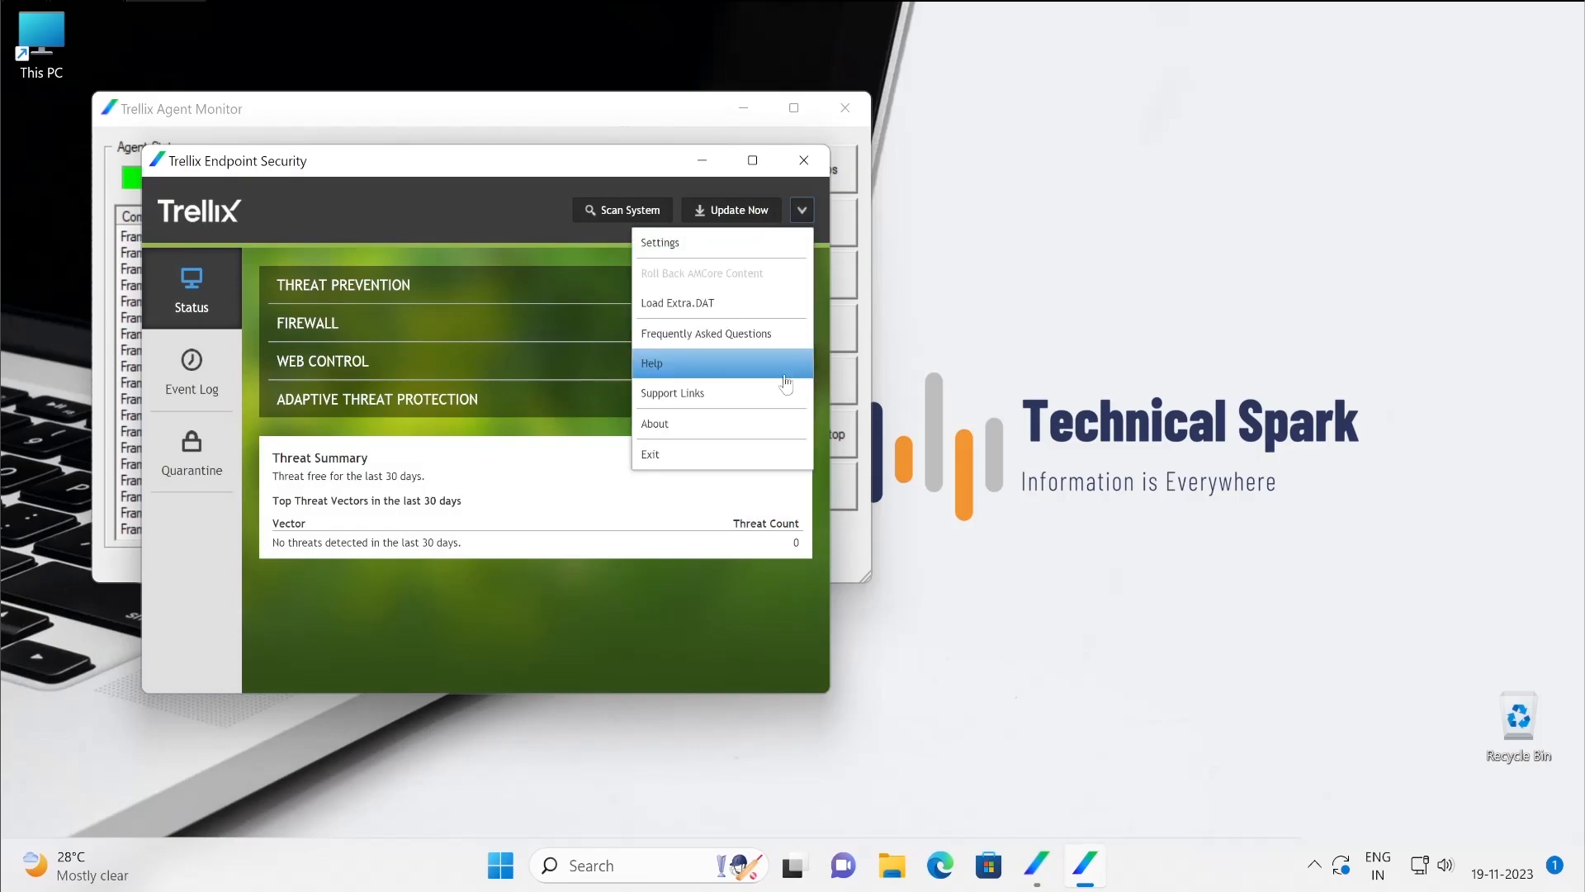
{"action": "left_click", "coordinate": [737, 425]}
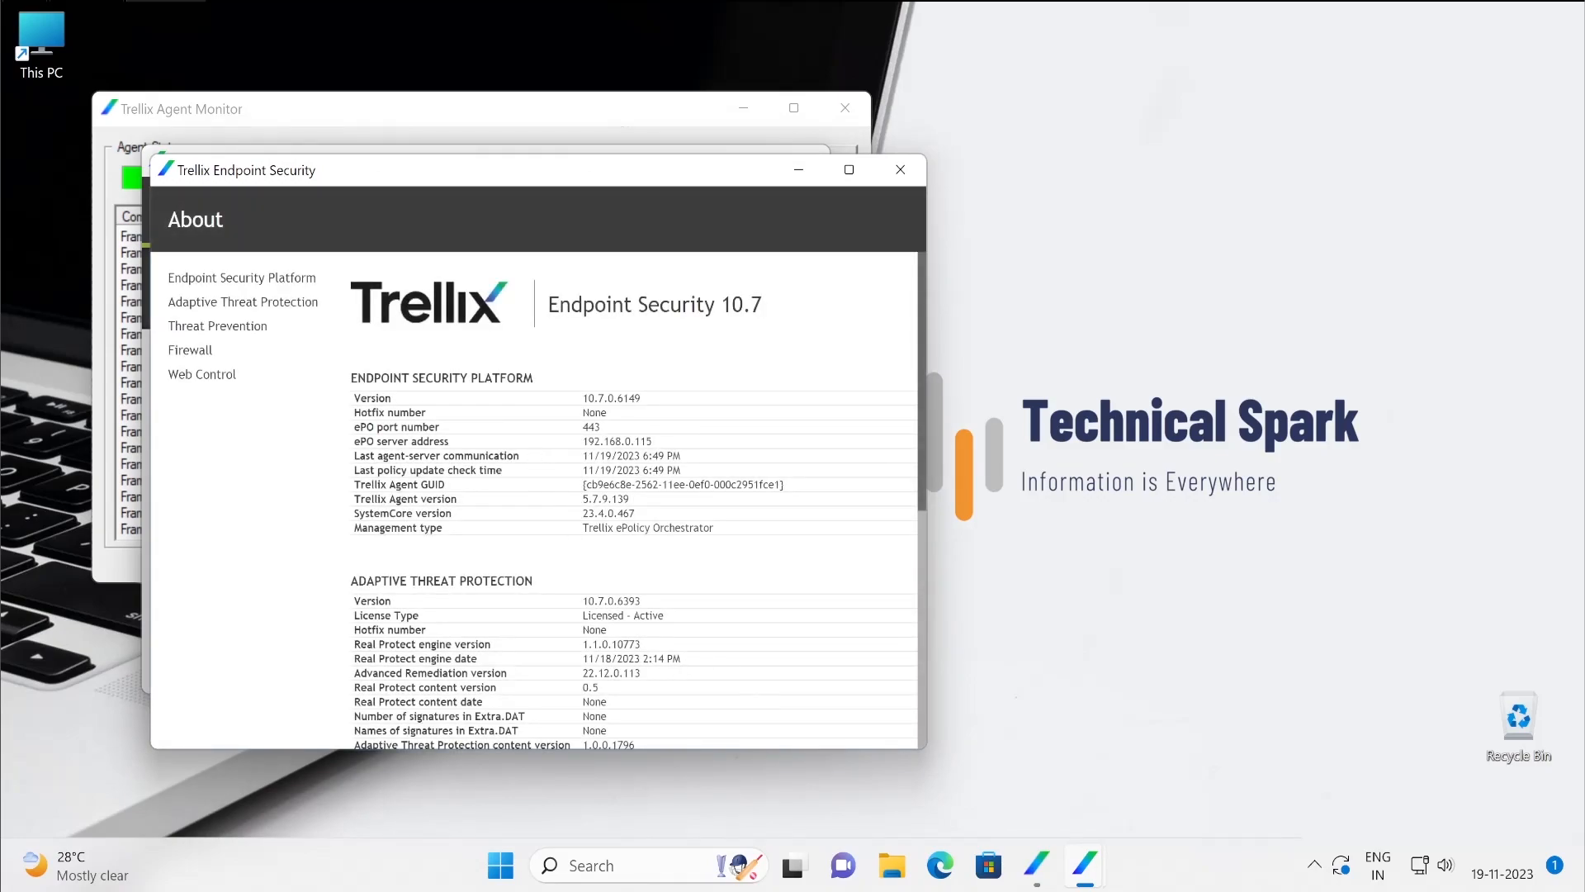
{"action": "left_click", "coordinate": [900, 169]}
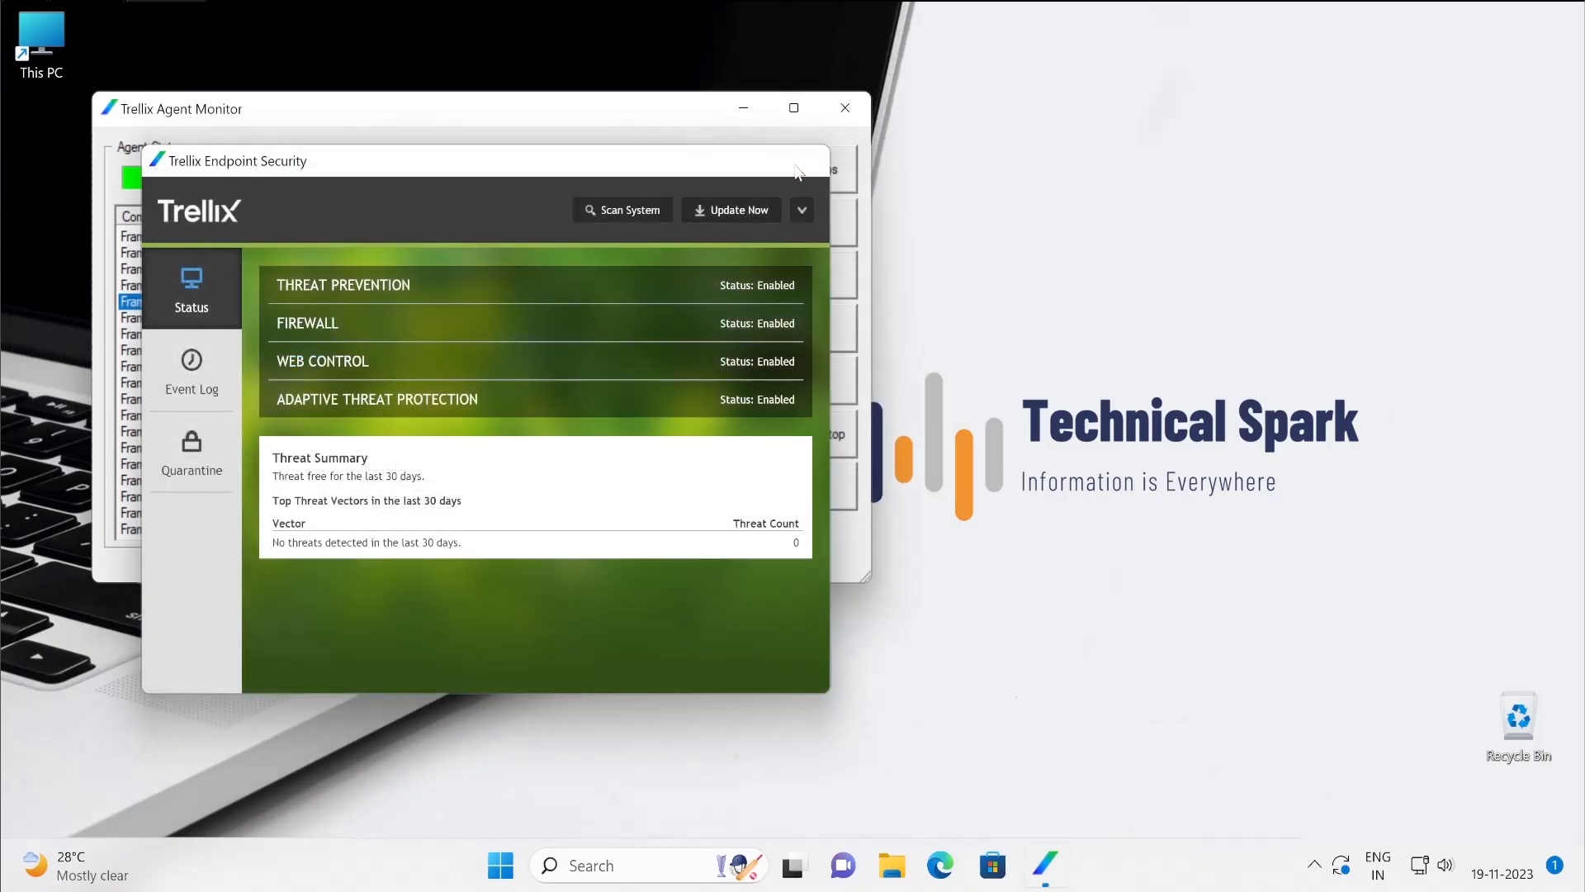
{"action": "left_click", "coordinate": [809, 161]}
In the maximized Trellix Agent Monitor, send properties and events to the ePO server, and check for and enforce new policies
{"action": "left_click", "coordinate": [452, 238]}
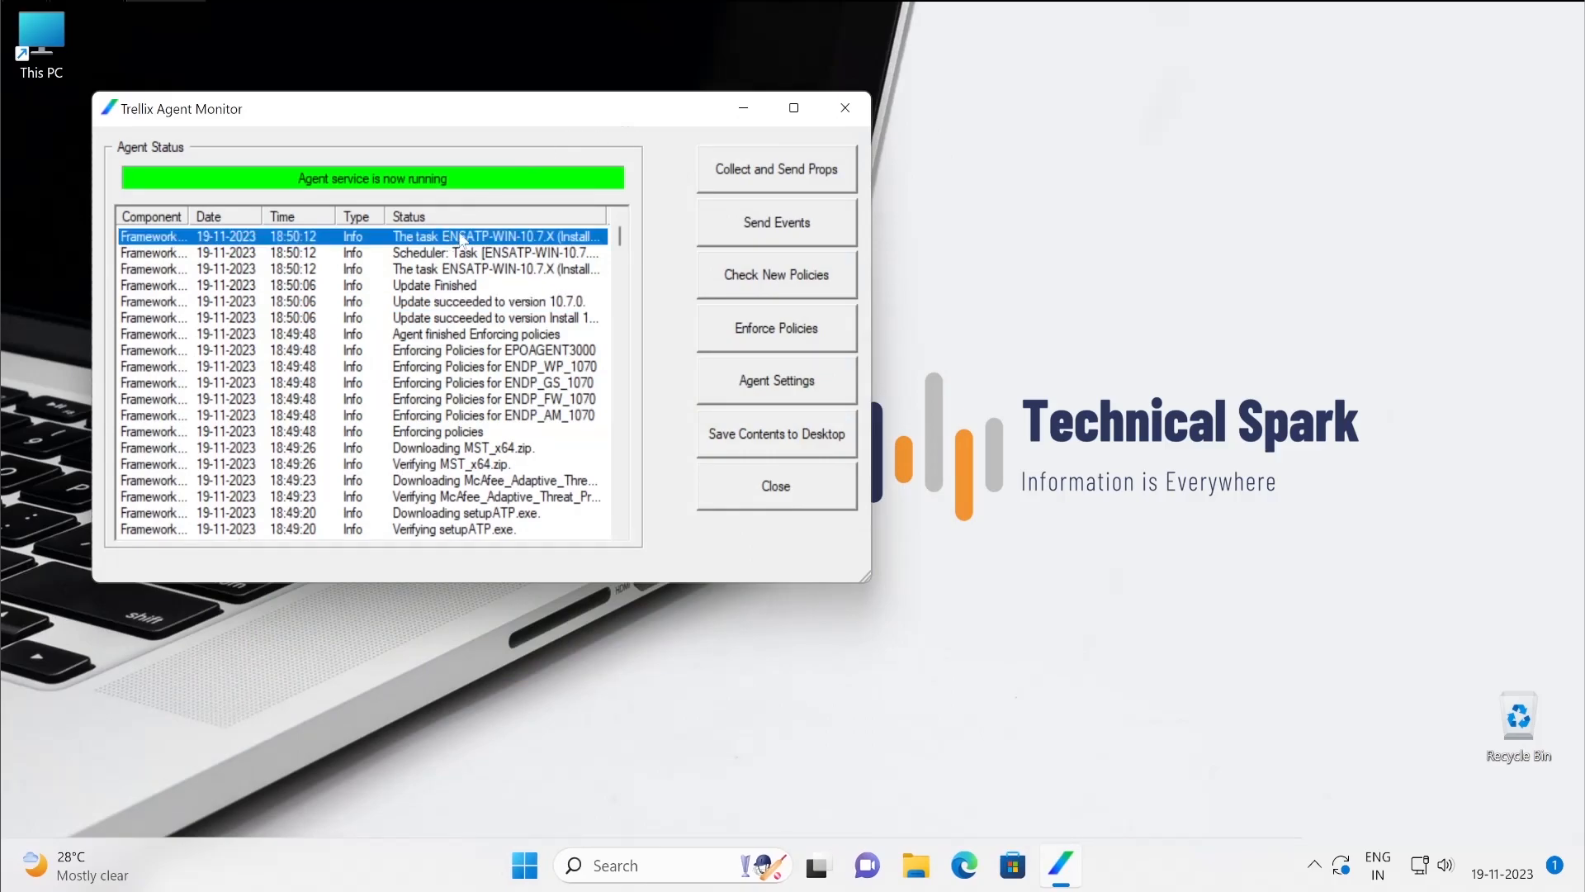
{"action": "left_click", "coordinate": [793, 107]}
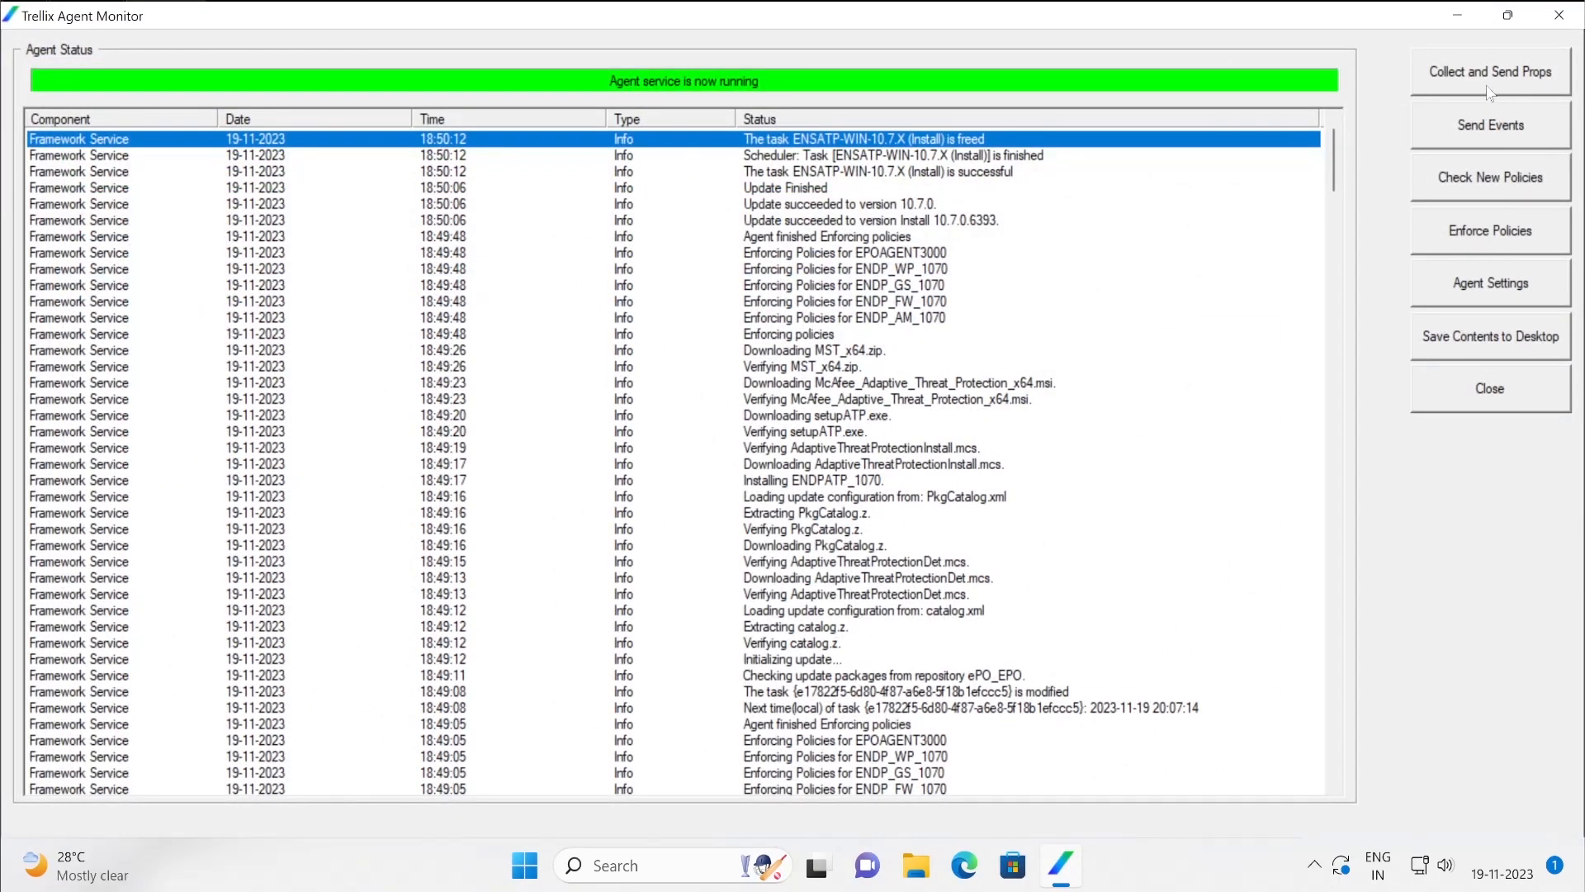
{"action": "left_click", "coordinate": [1490, 91]}
{"action": "left_click", "coordinate": [1470, 137]}
{"action": "left_click", "coordinate": [1476, 185]}
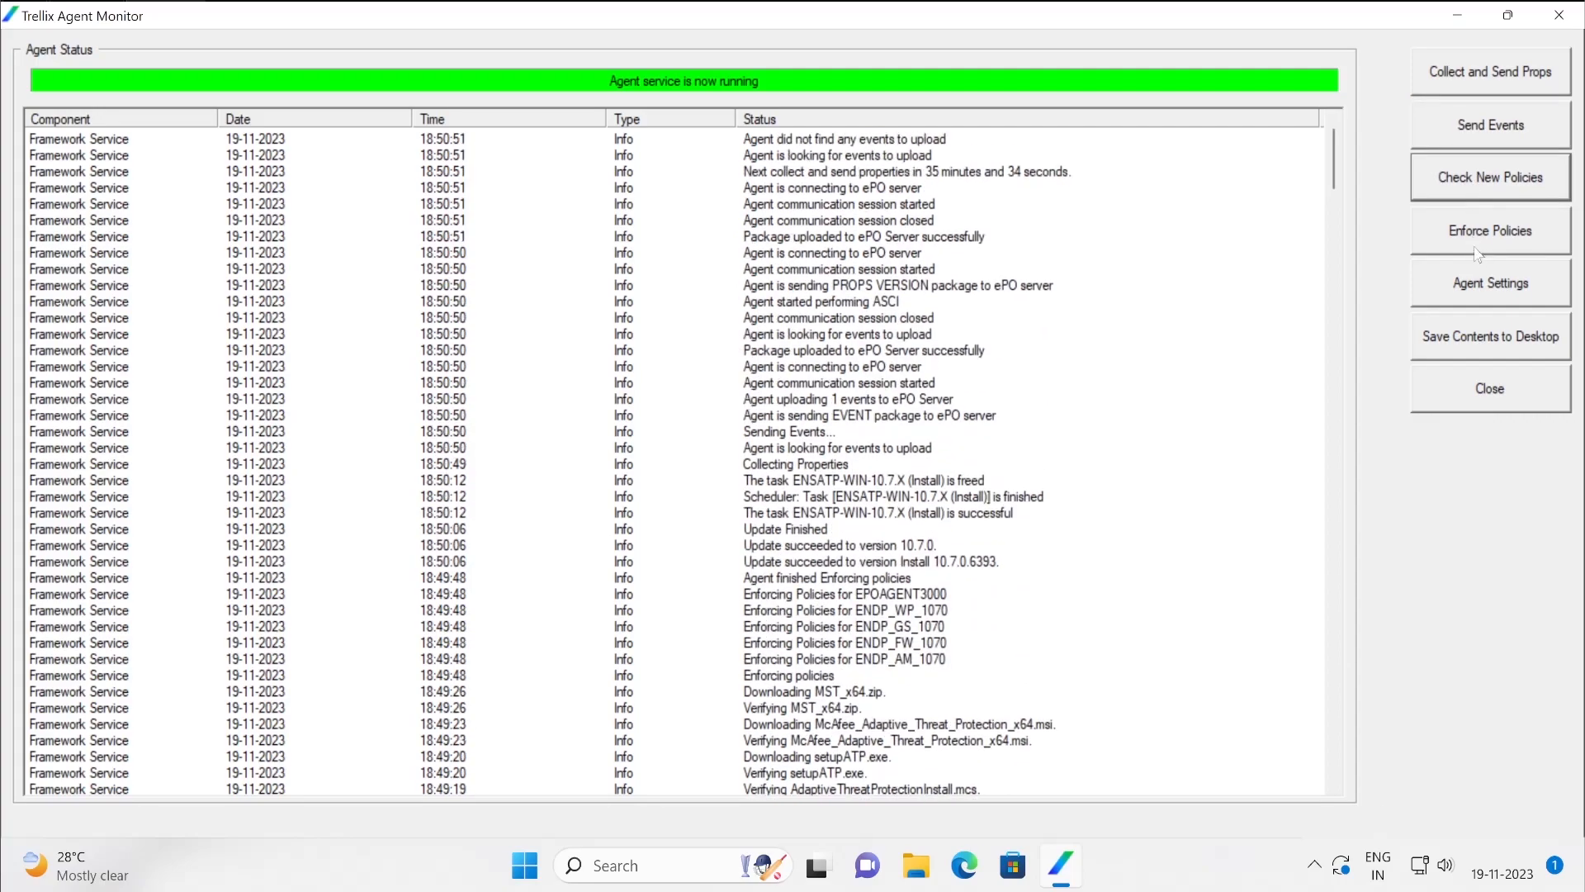
{"action": "left_click", "coordinate": [1486, 231]}
{"action": "left_click", "coordinate": [1486, 125]}
{"action": "left_click", "coordinate": [1486, 60]}
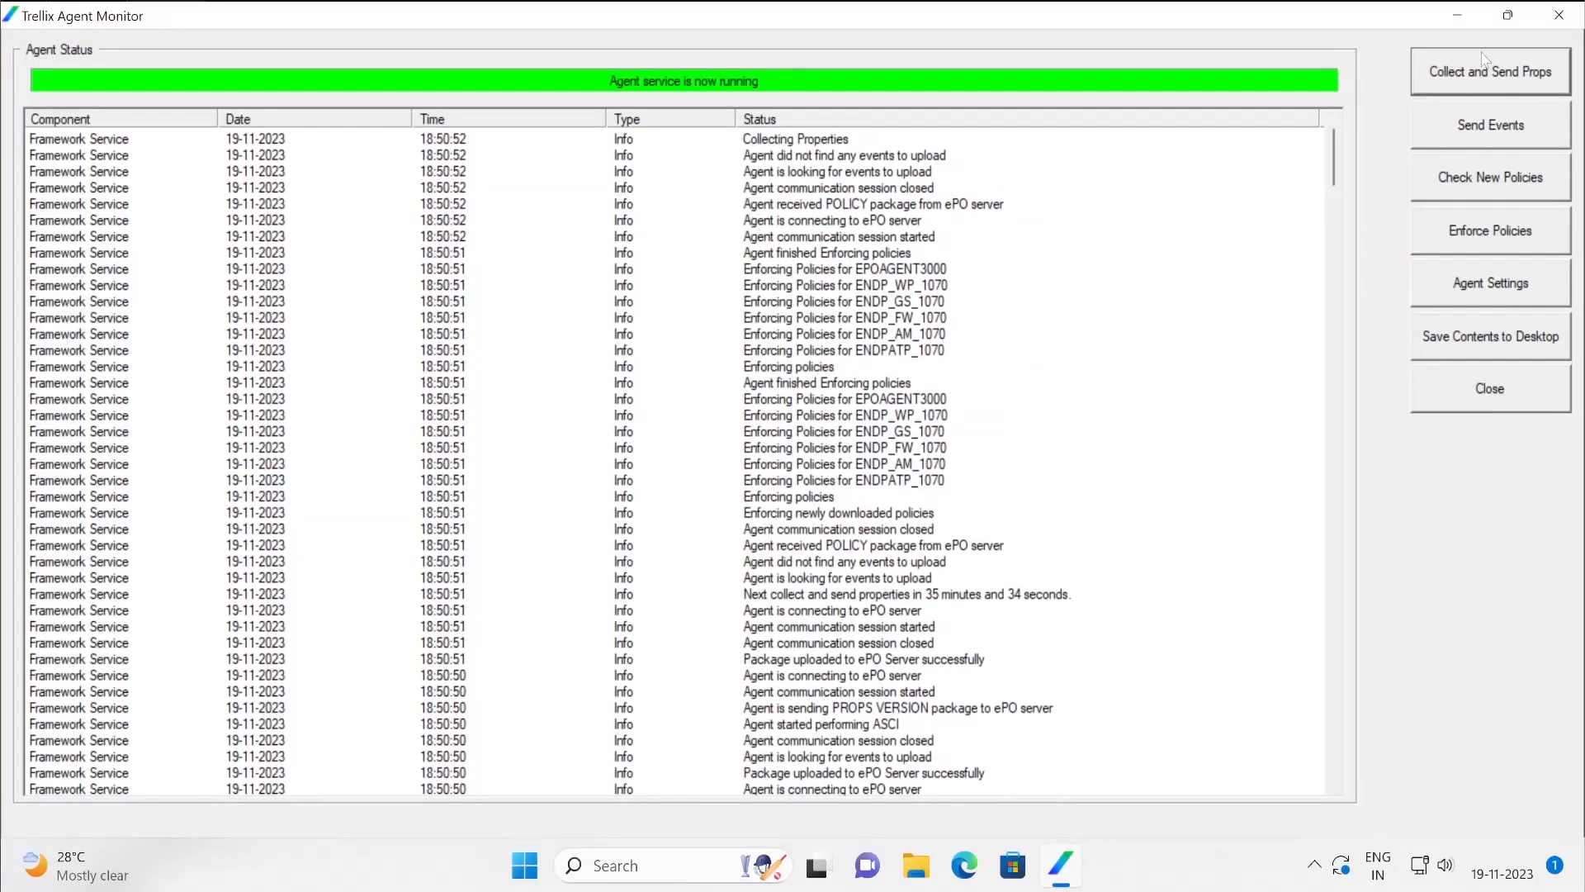
{"action": "left_click", "coordinate": [1511, 16]}
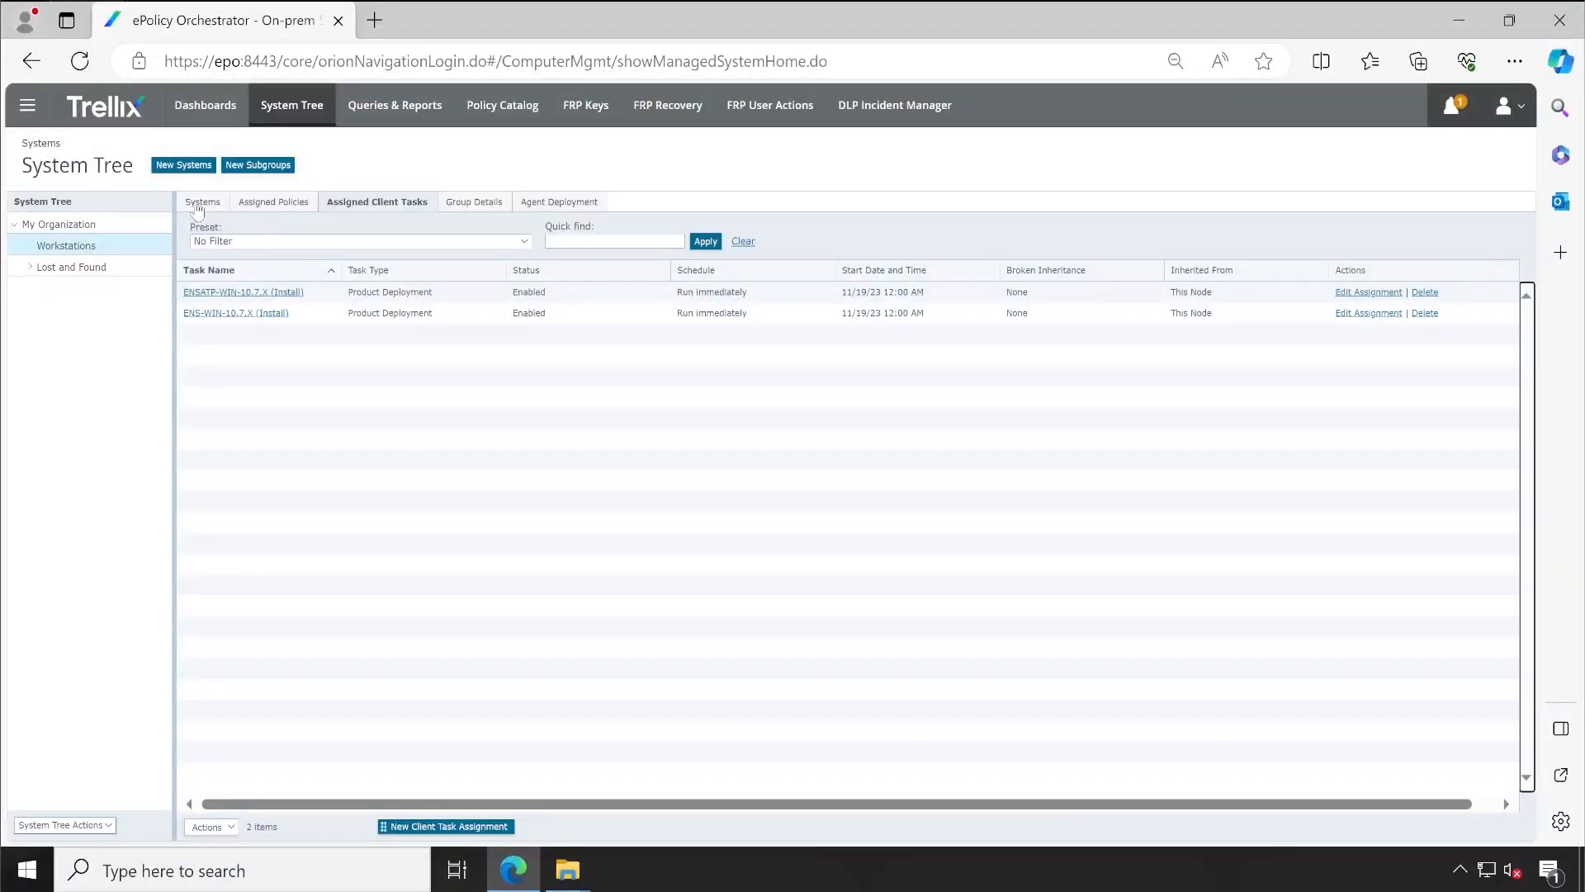
In ePolicy Orchestrator, open system T1 from Workstations, review its installed Endpoint Security products and their properties, and close the details
{"action": "left_click", "coordinate": [200, 203]}
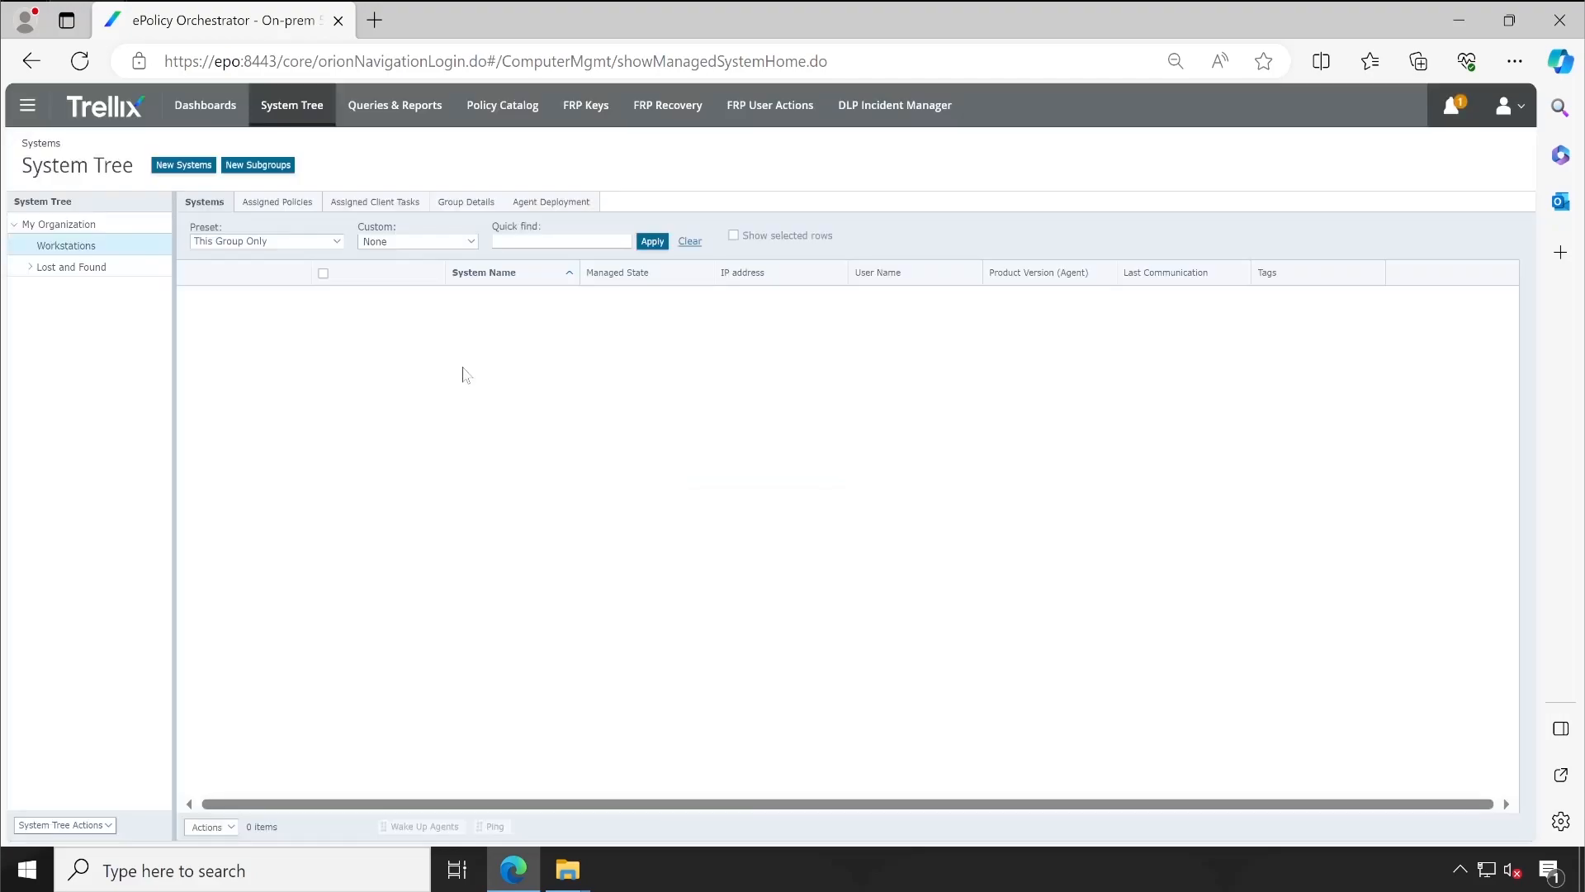
{"action": "left_click", "coordinate": [283, 297]}
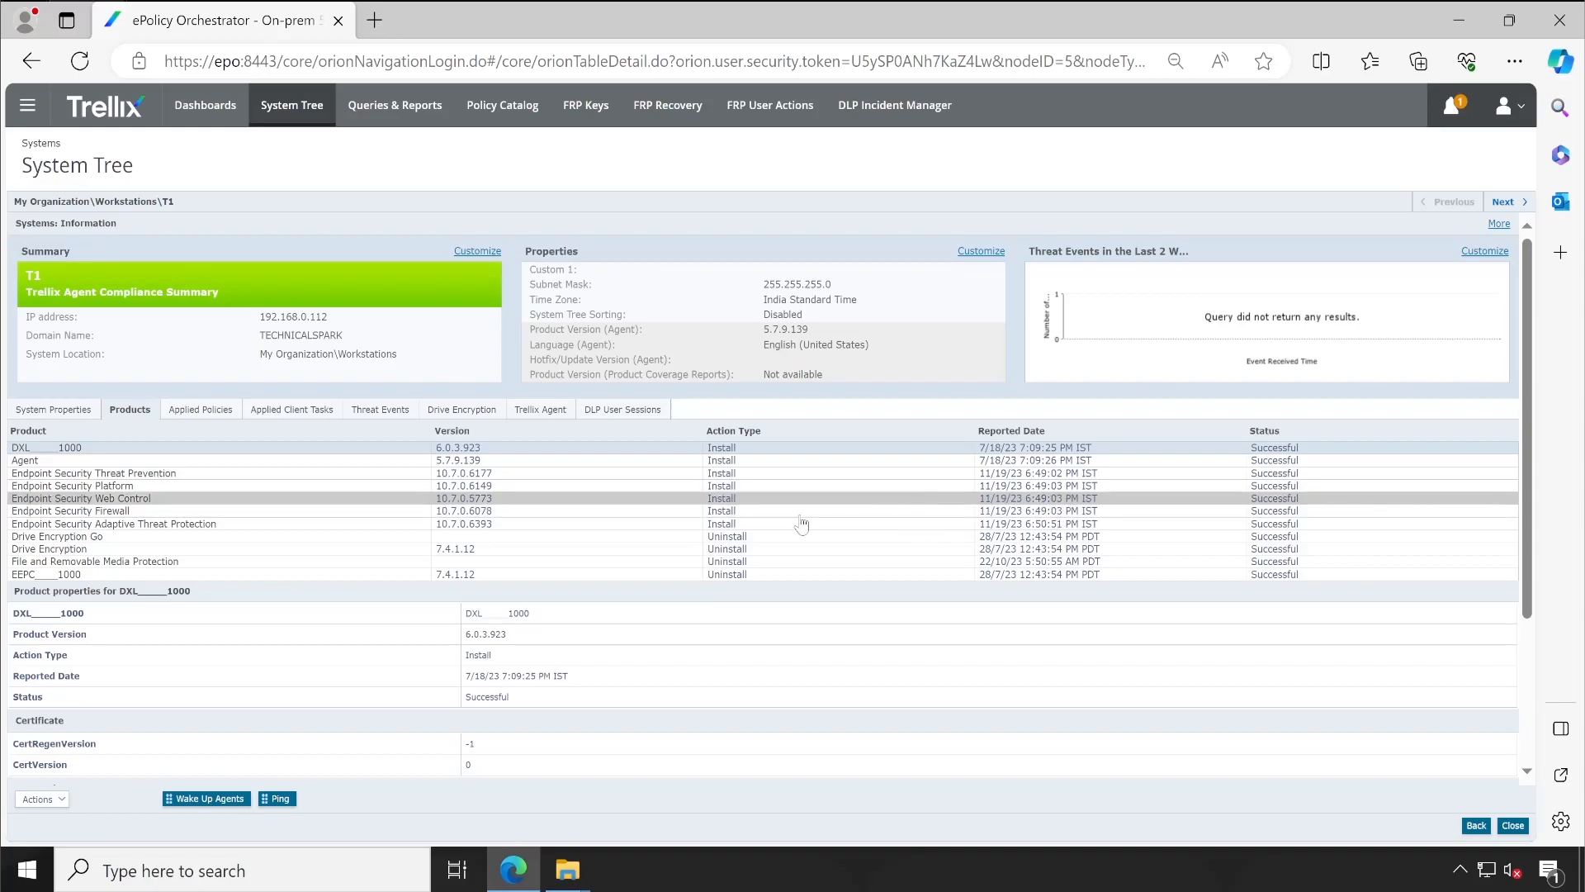
{"action": "scroll", "coordinate": [541, 587], "scroll_direction": "down", "scroll_amount": 3}
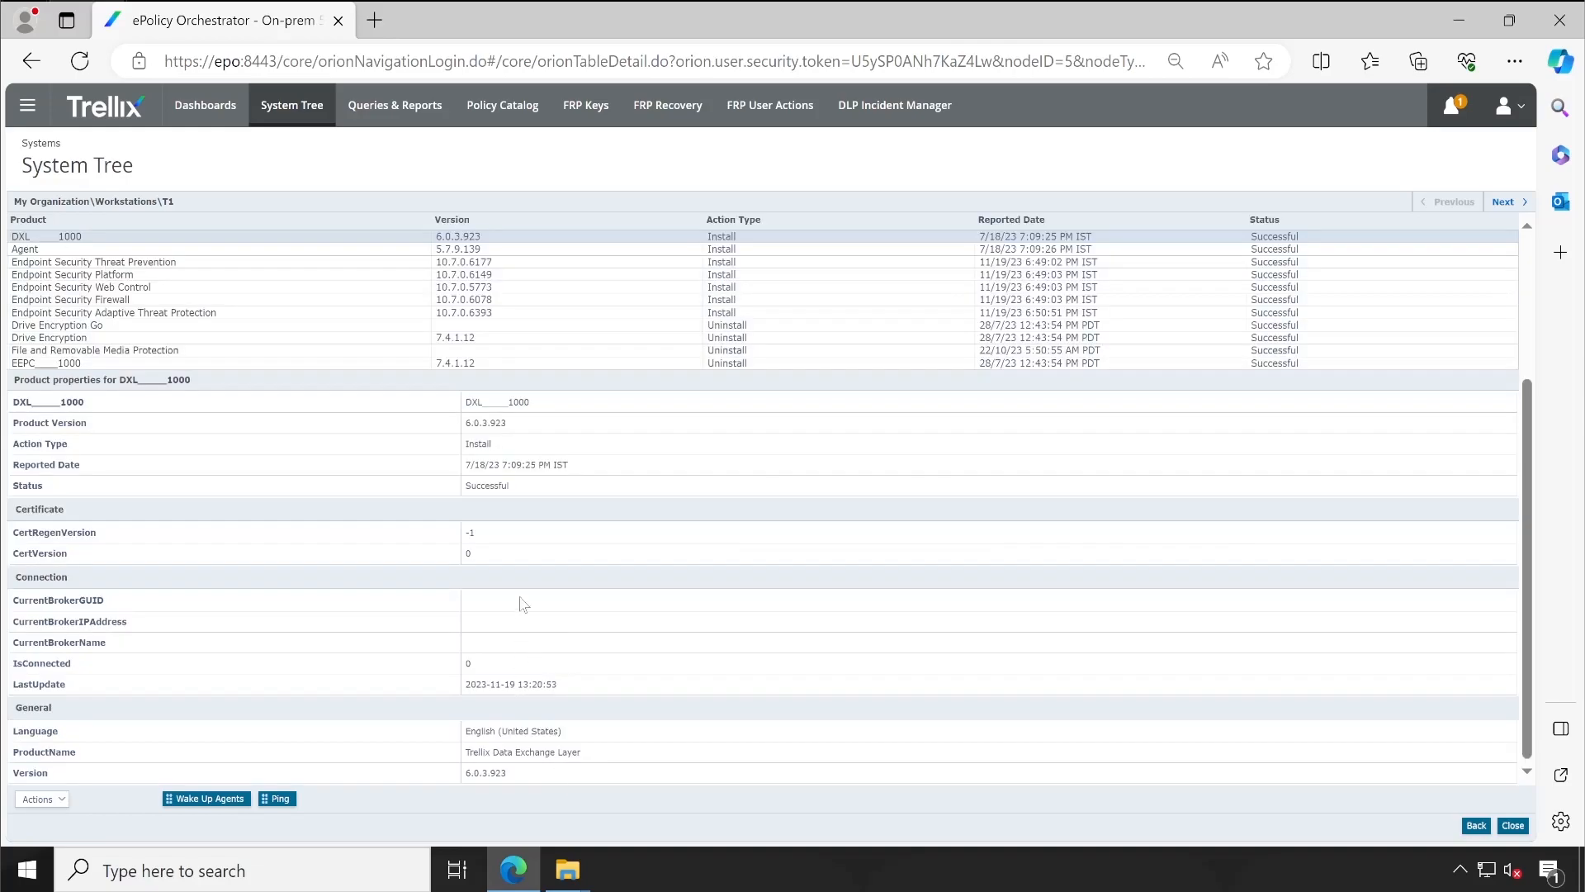
{"action": "left_click", "coordinate": [522, 275]}
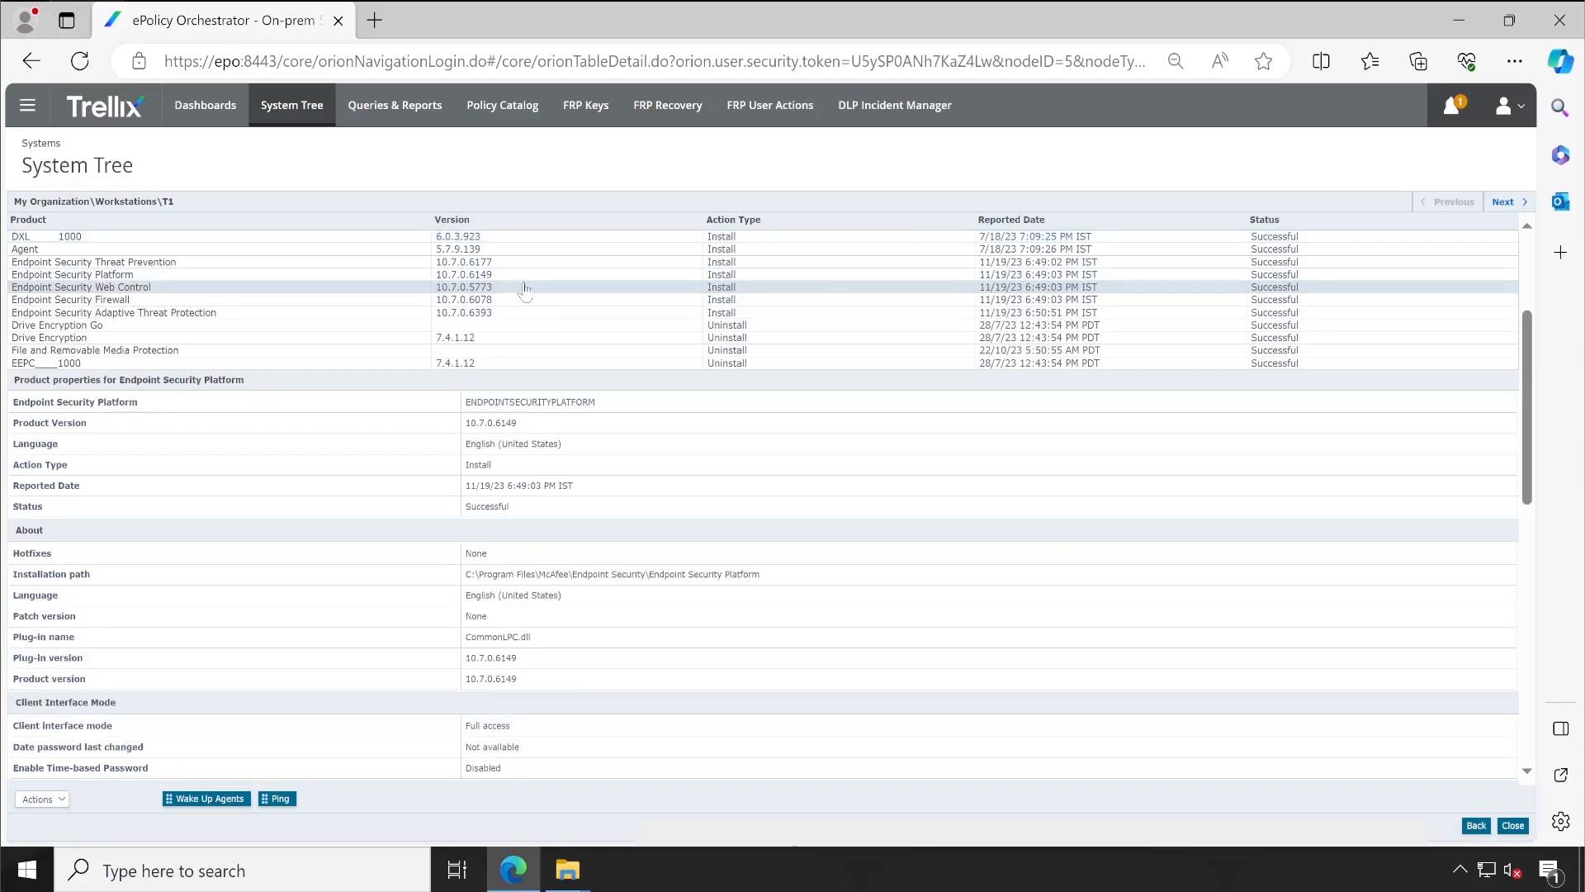
{"action": "left_click", "coordinate": [522, 261]}
{"action": "scroll", "coordinate": [522, 262], "scroll_direction": "up", "scroll_amount": 3}
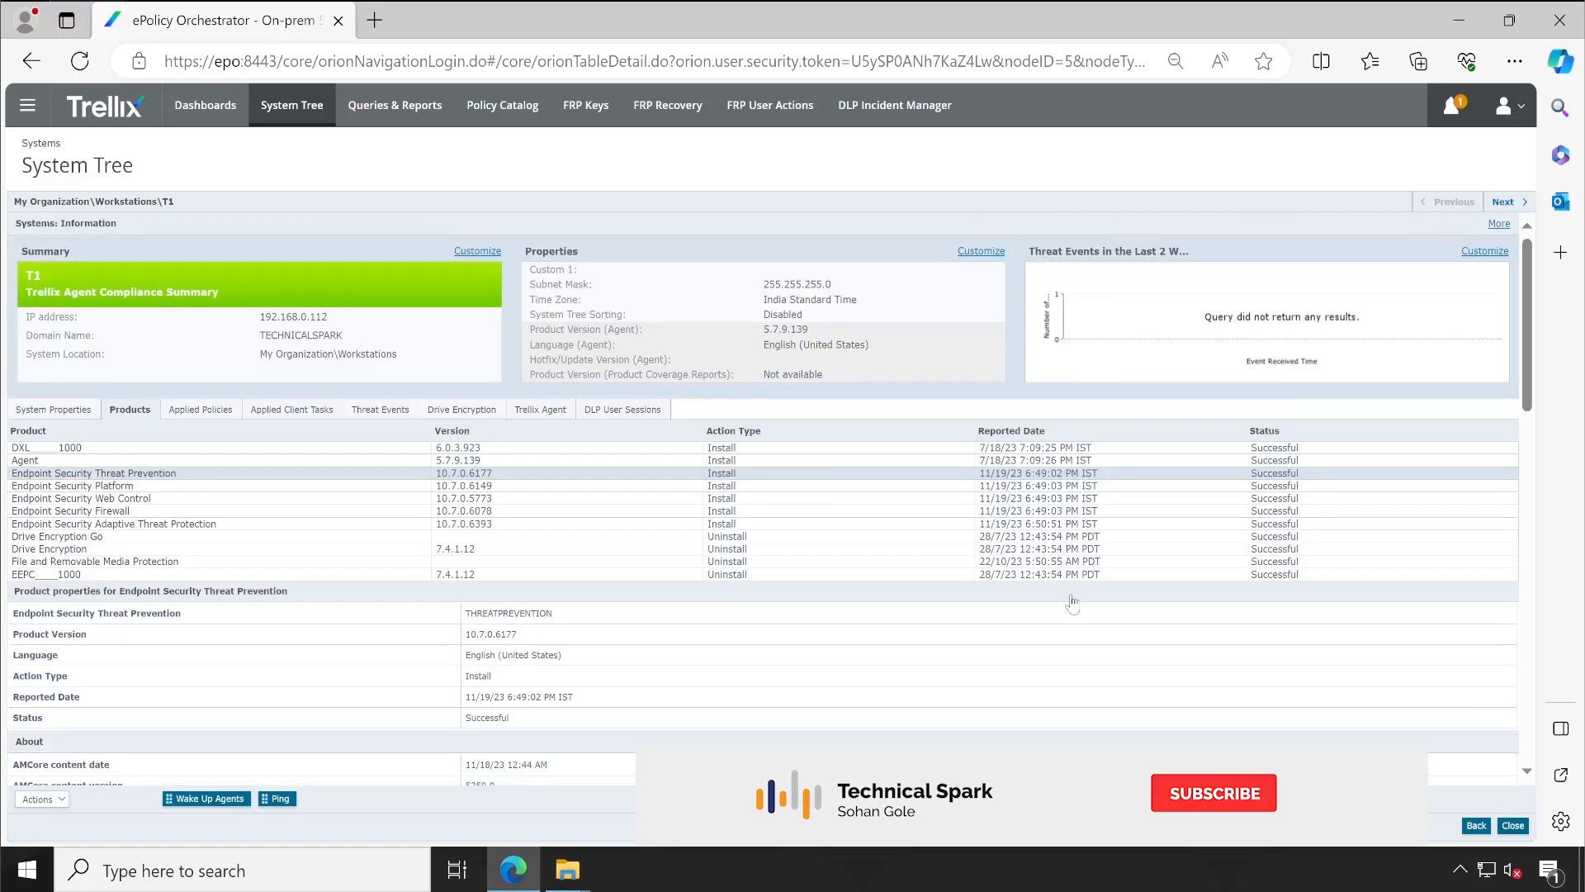
{"action": "left_click", "coordinate": [1517, 827]}
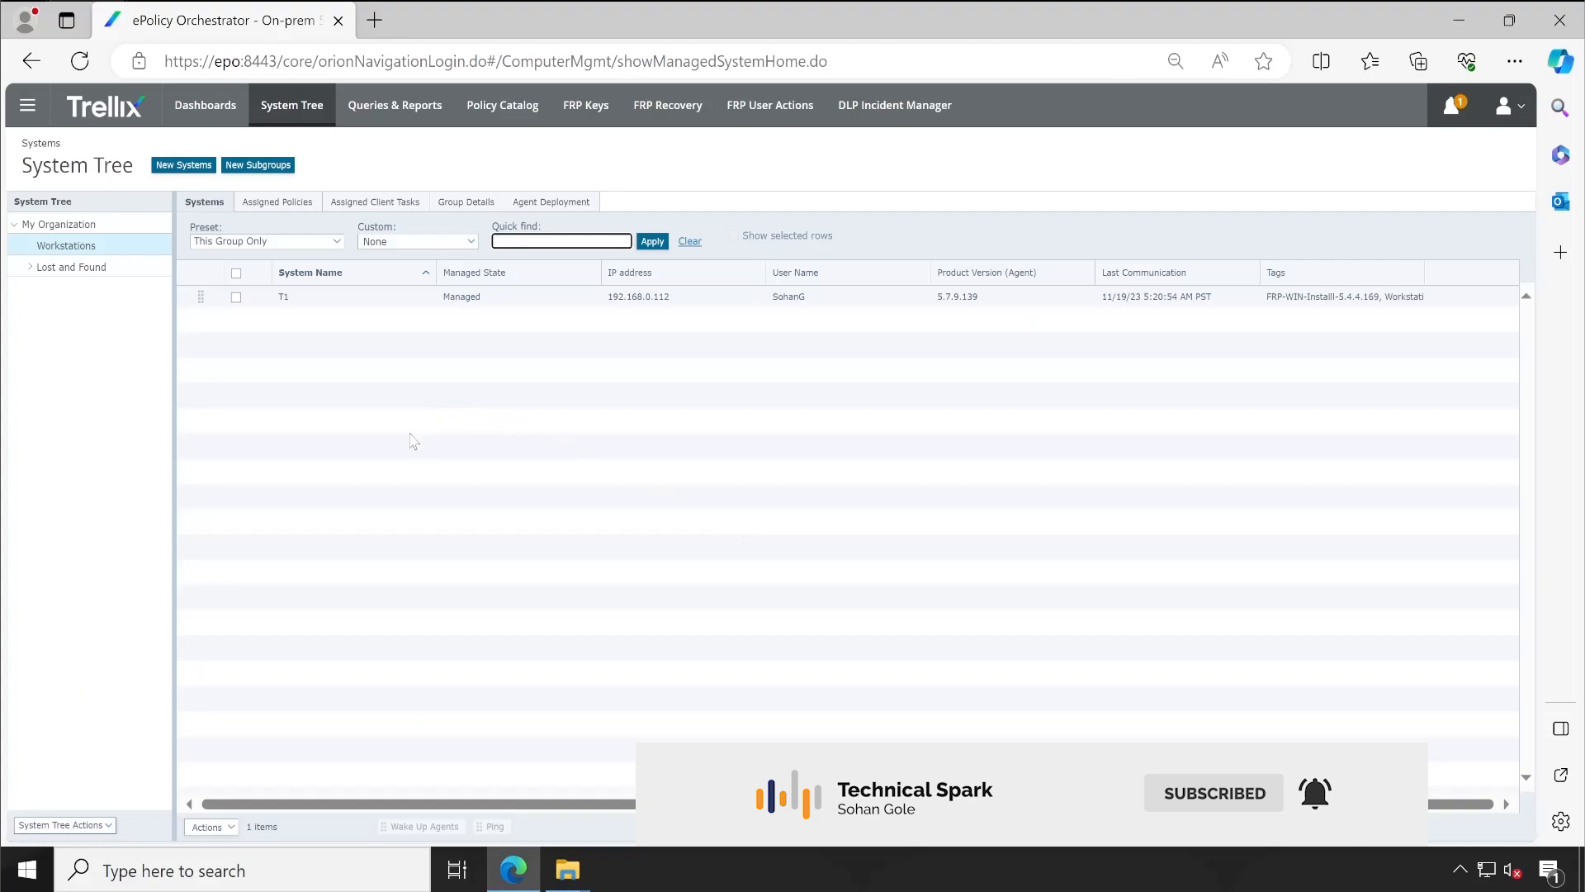